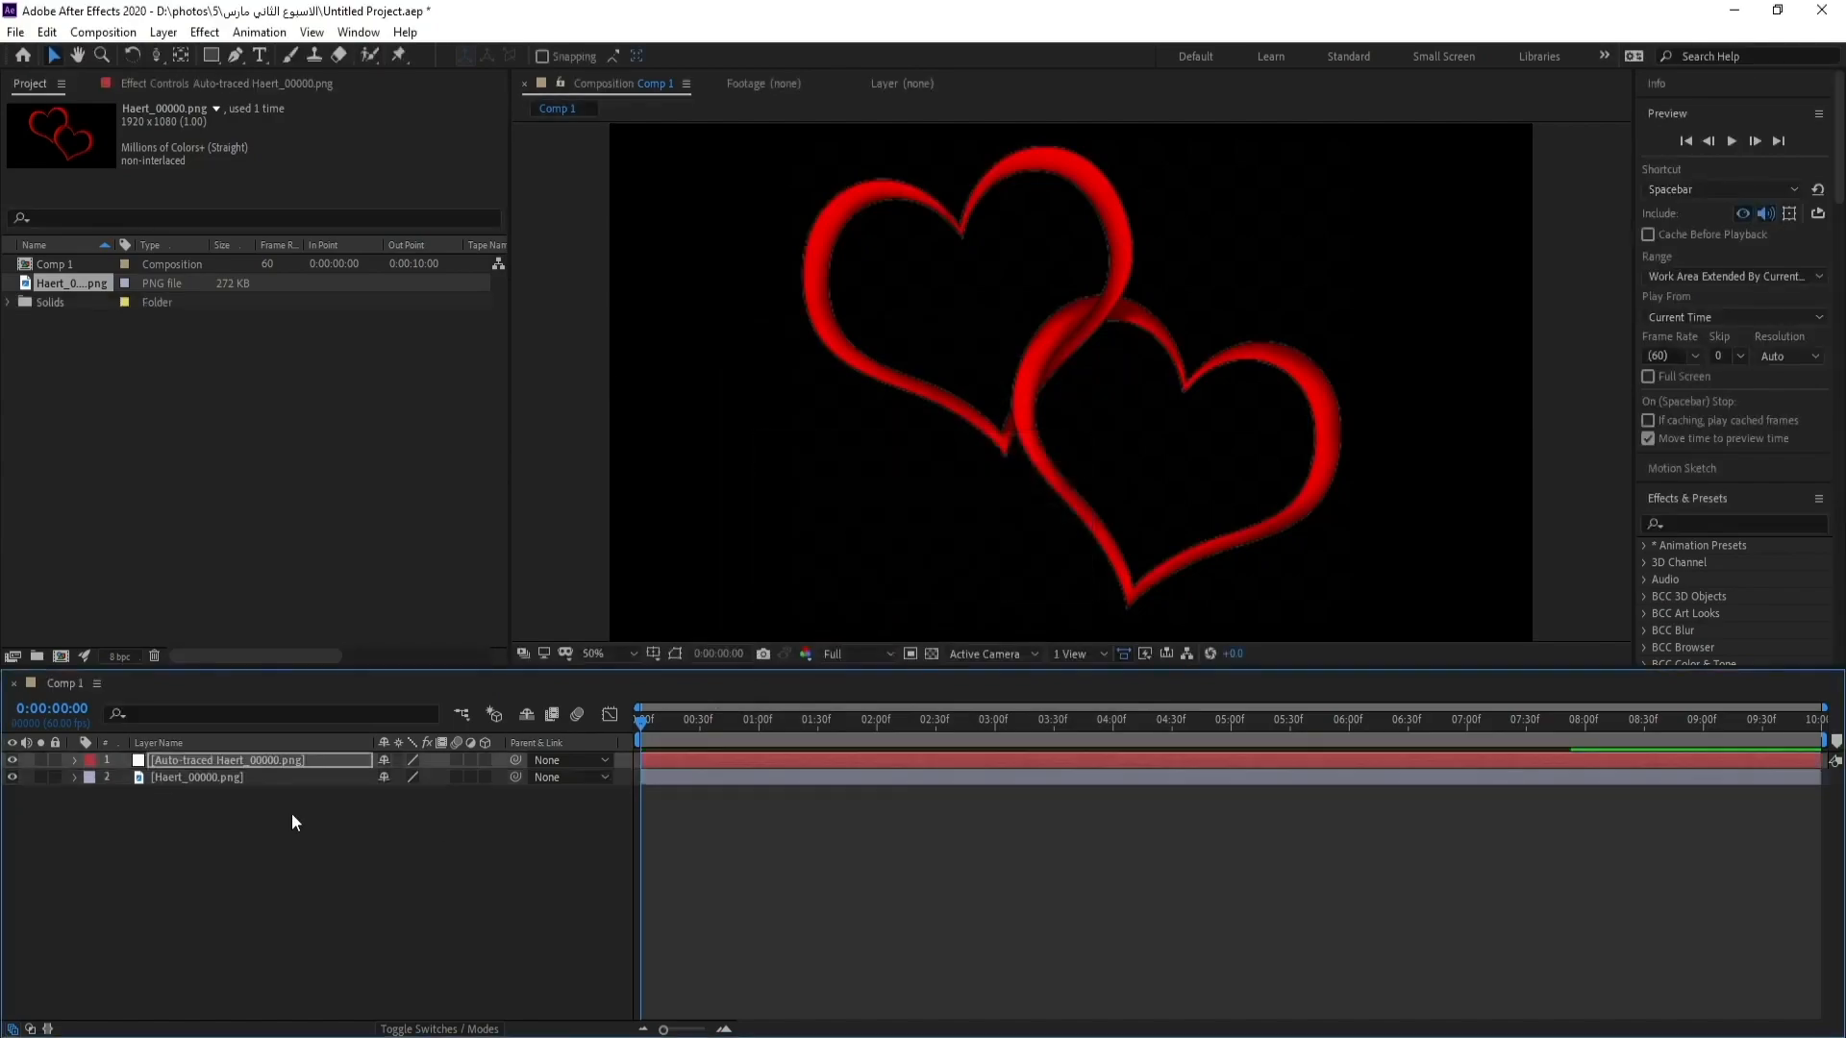
Step: Hide the Auto-traced Haert_00000.png layer and the Haert_00000.png layer in the composition
{"action": "left_click", "coordinate": [12, 760]}
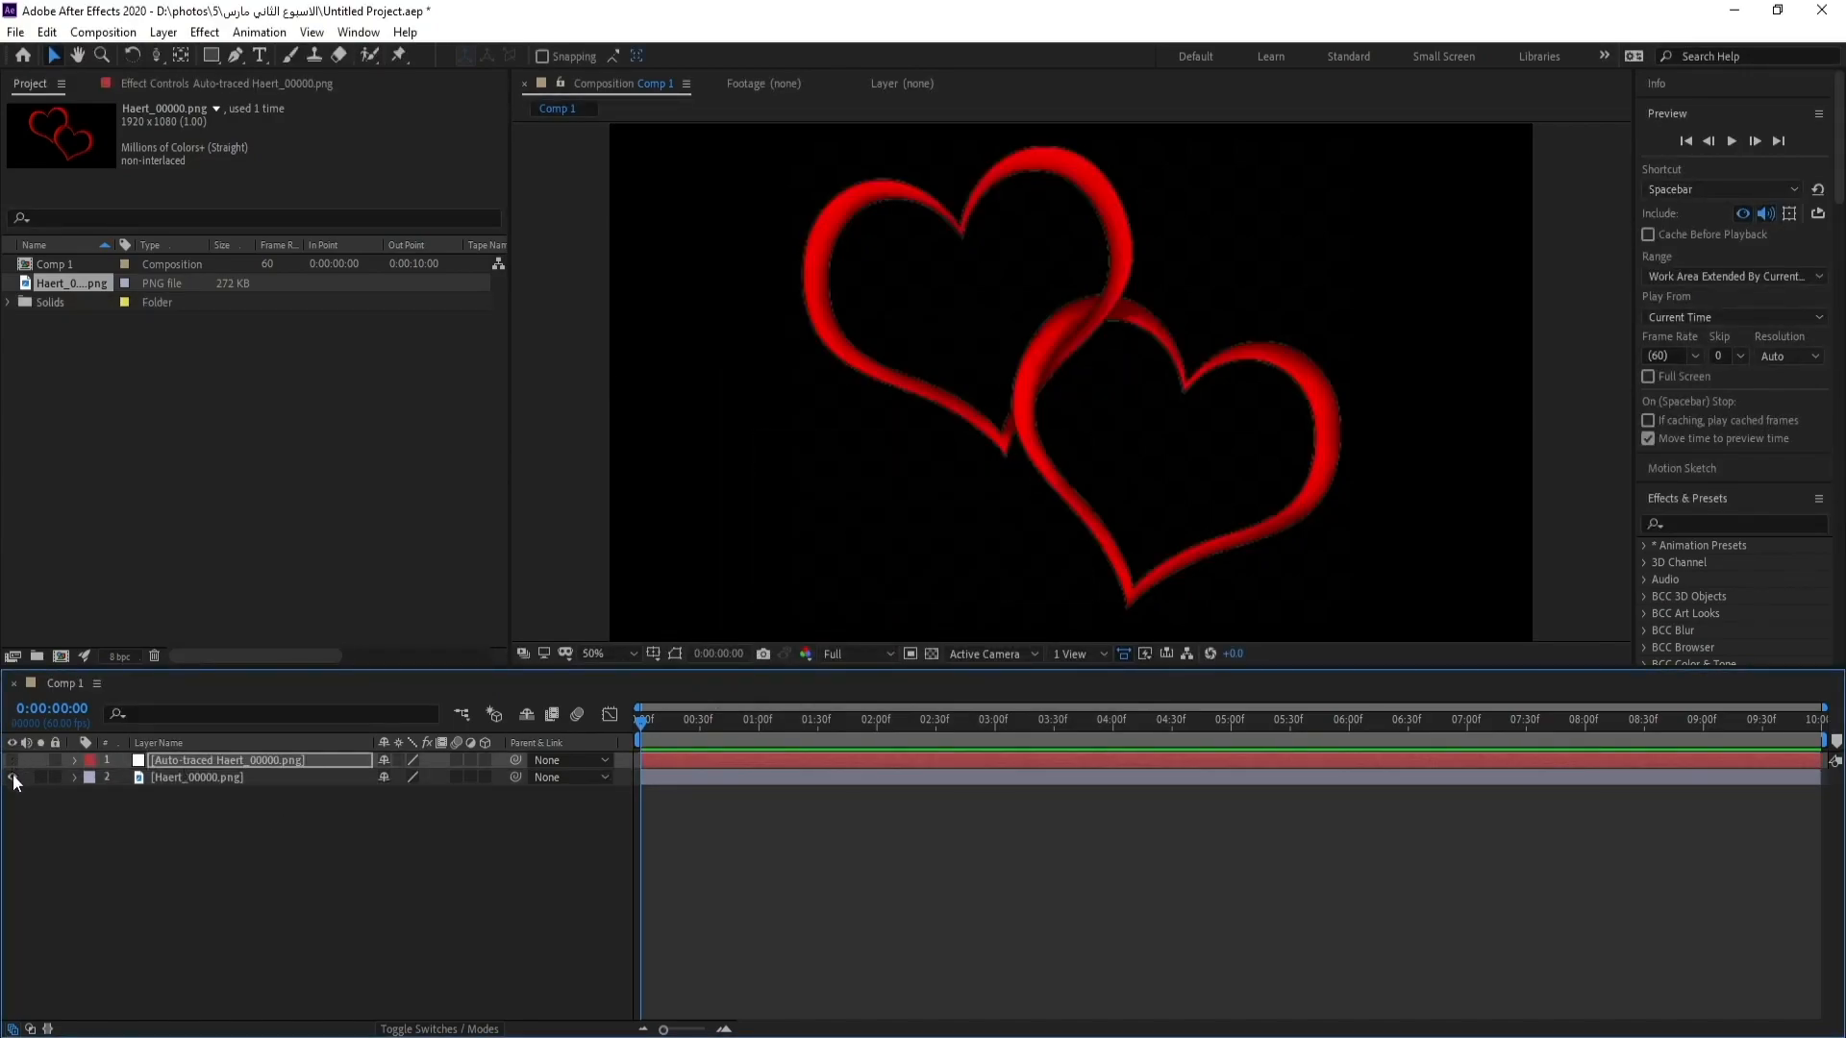
{"action": "left_click", "coordinate": [14, 776]}
{"action": "left_click", "coordinate": [190, 823]}
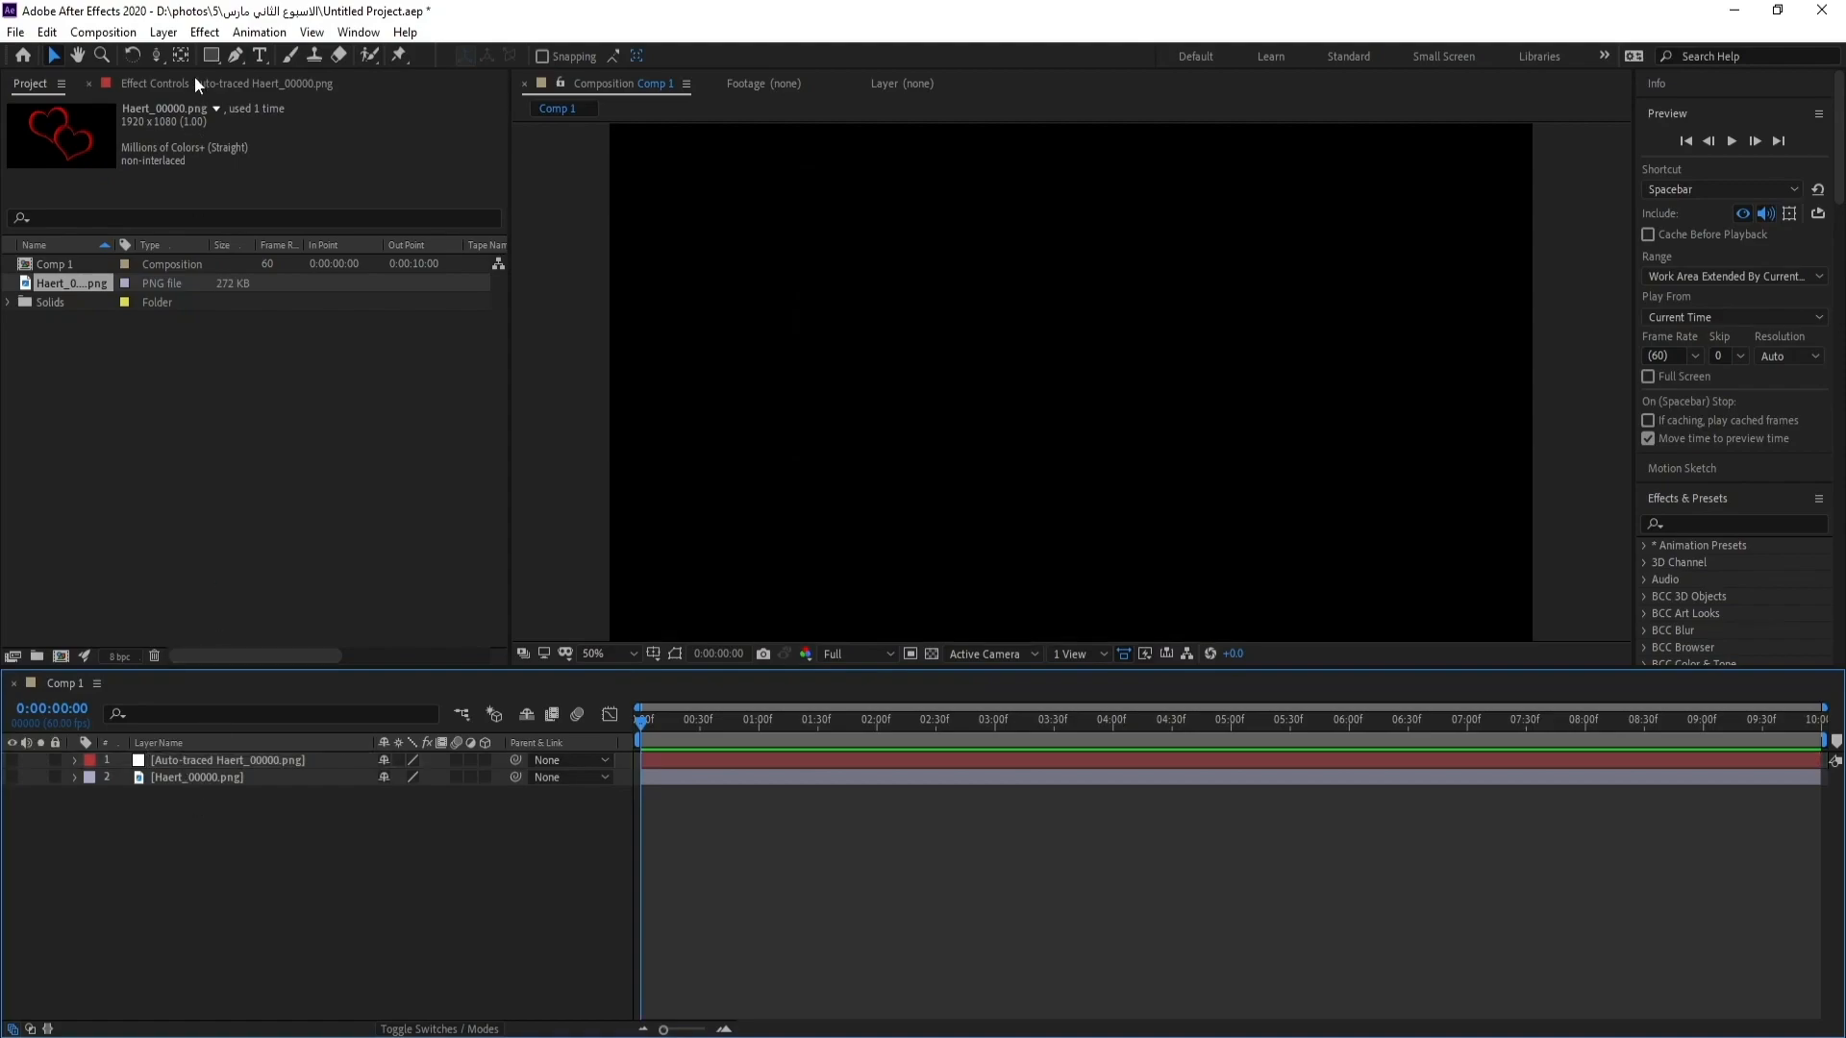
Step: Create a new black solid layer named Particular
{"action": "left_click", "coordinate": [166, 32]}
{"action": "mouse_move", "coordinate": [204, 55]}
{"action": "left_click", "coordinate": [546, 81]}
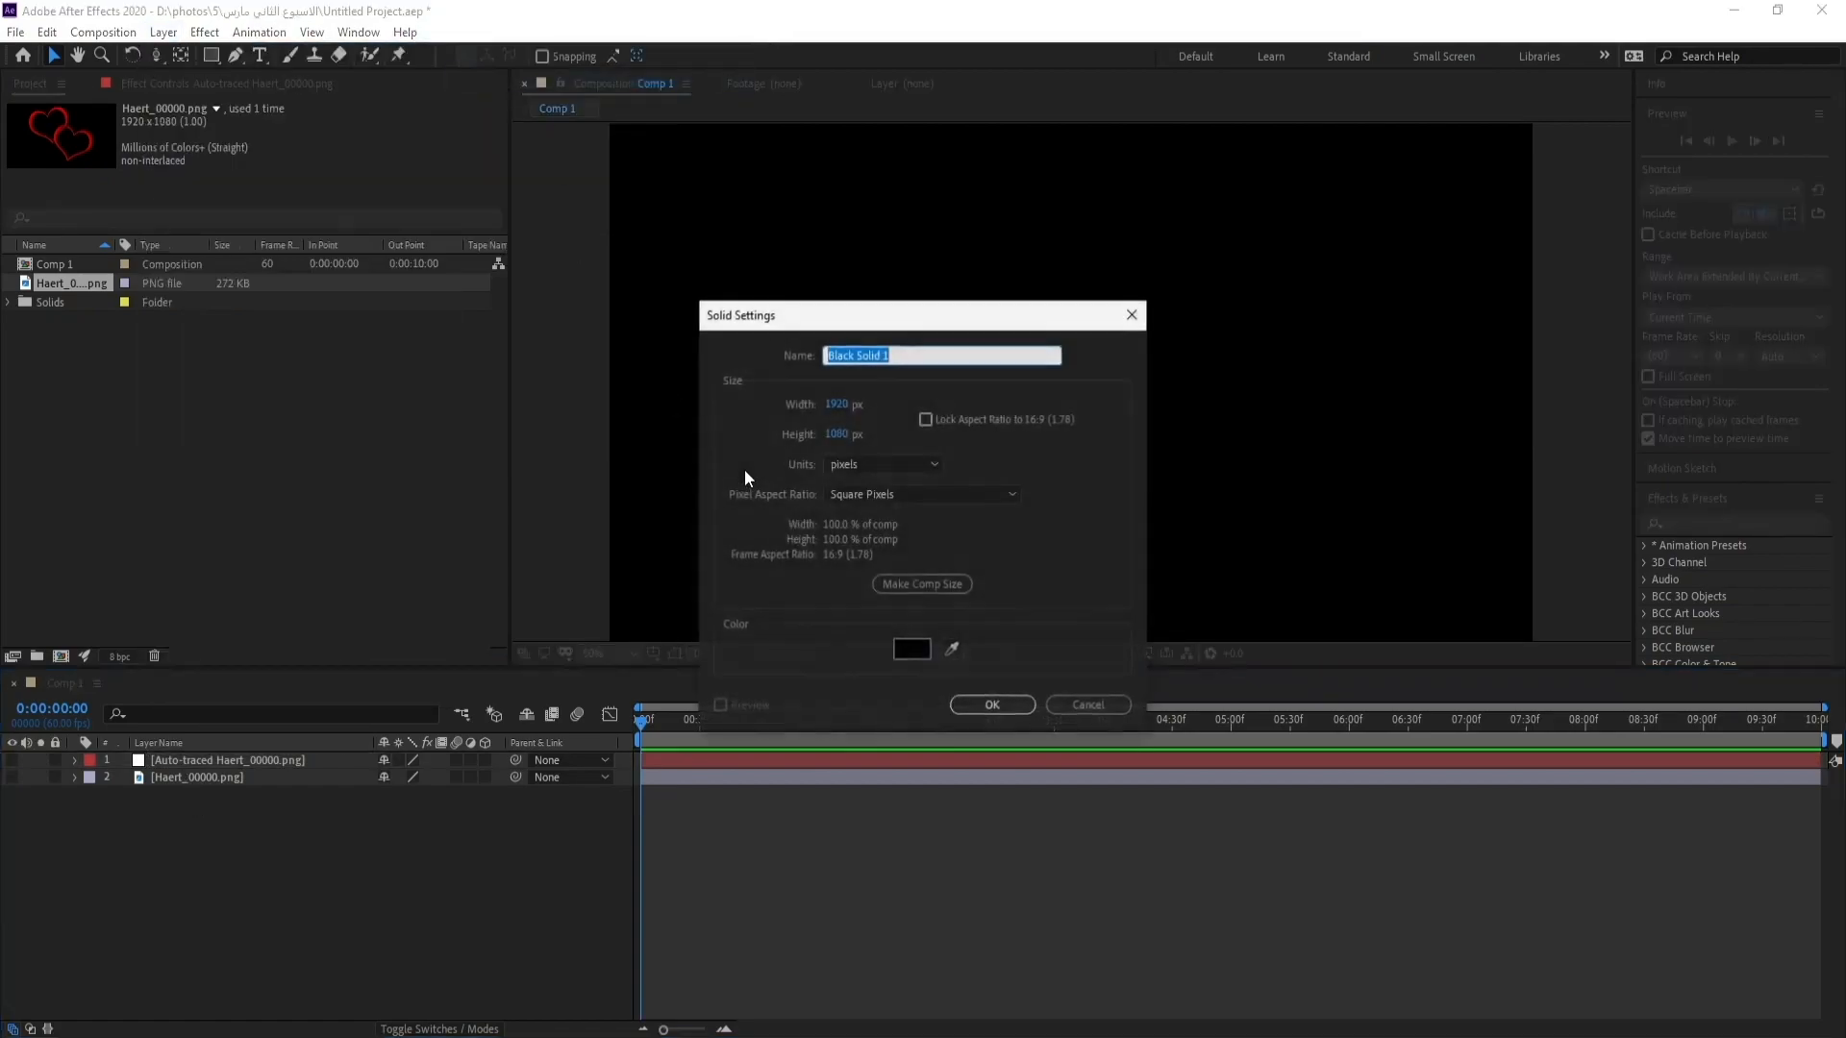
{"action": "type", "text": "Particular"}
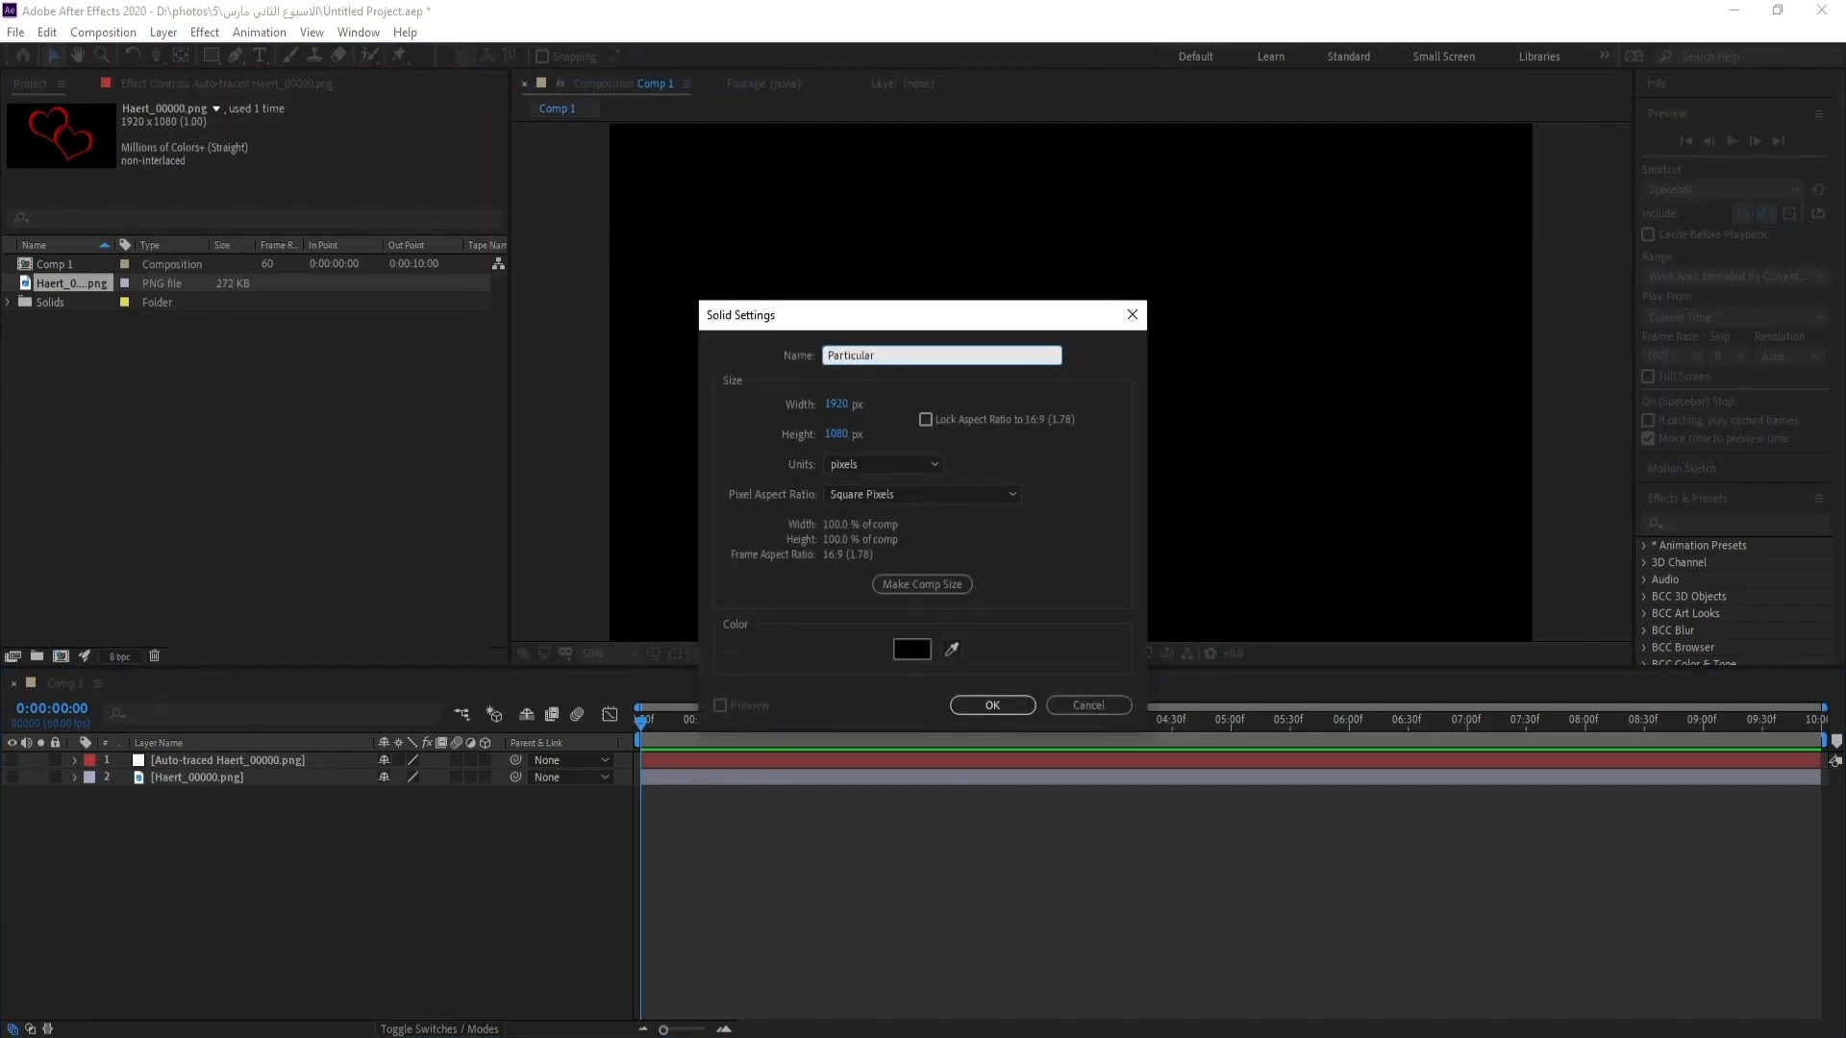
{"action": "key", "text": "Return"}
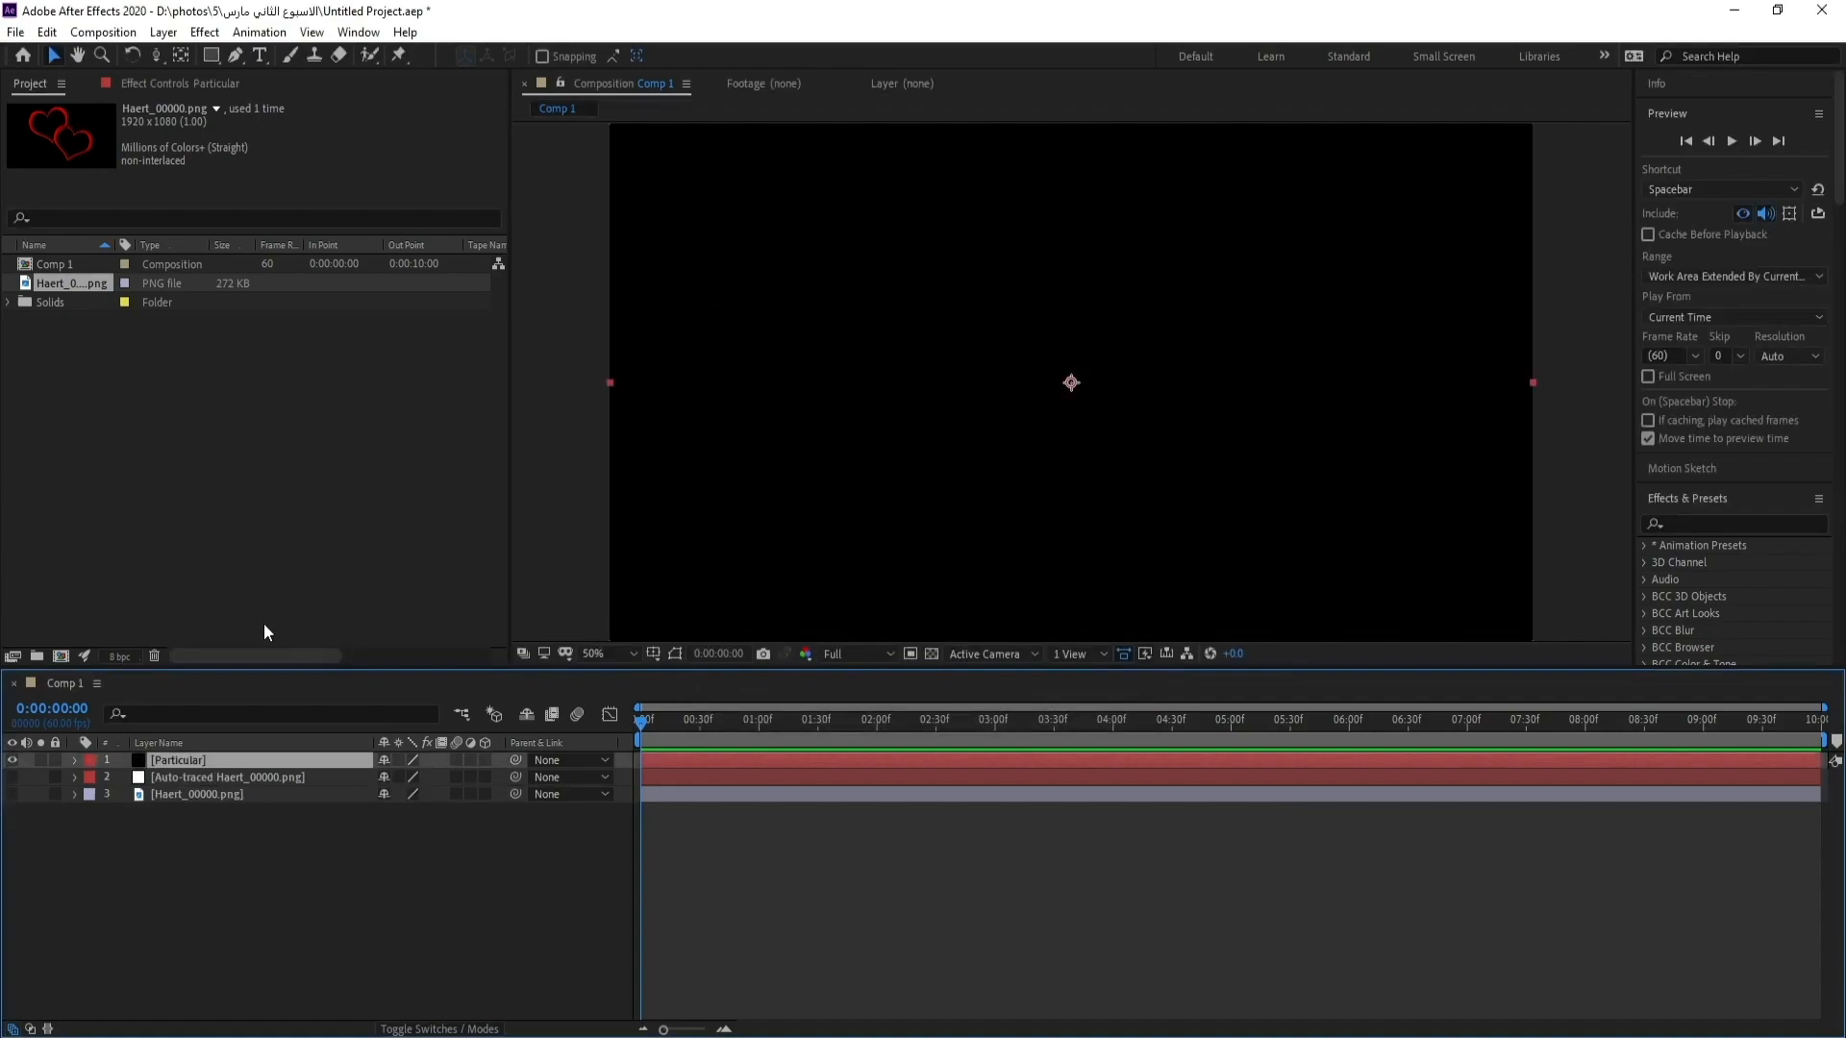
Step: Apply the RG Trapcode Particular effect to the Particular solid and preview the particles at 0:00:03:14
{"action": "left_click", "coordinate": [204, 33]}
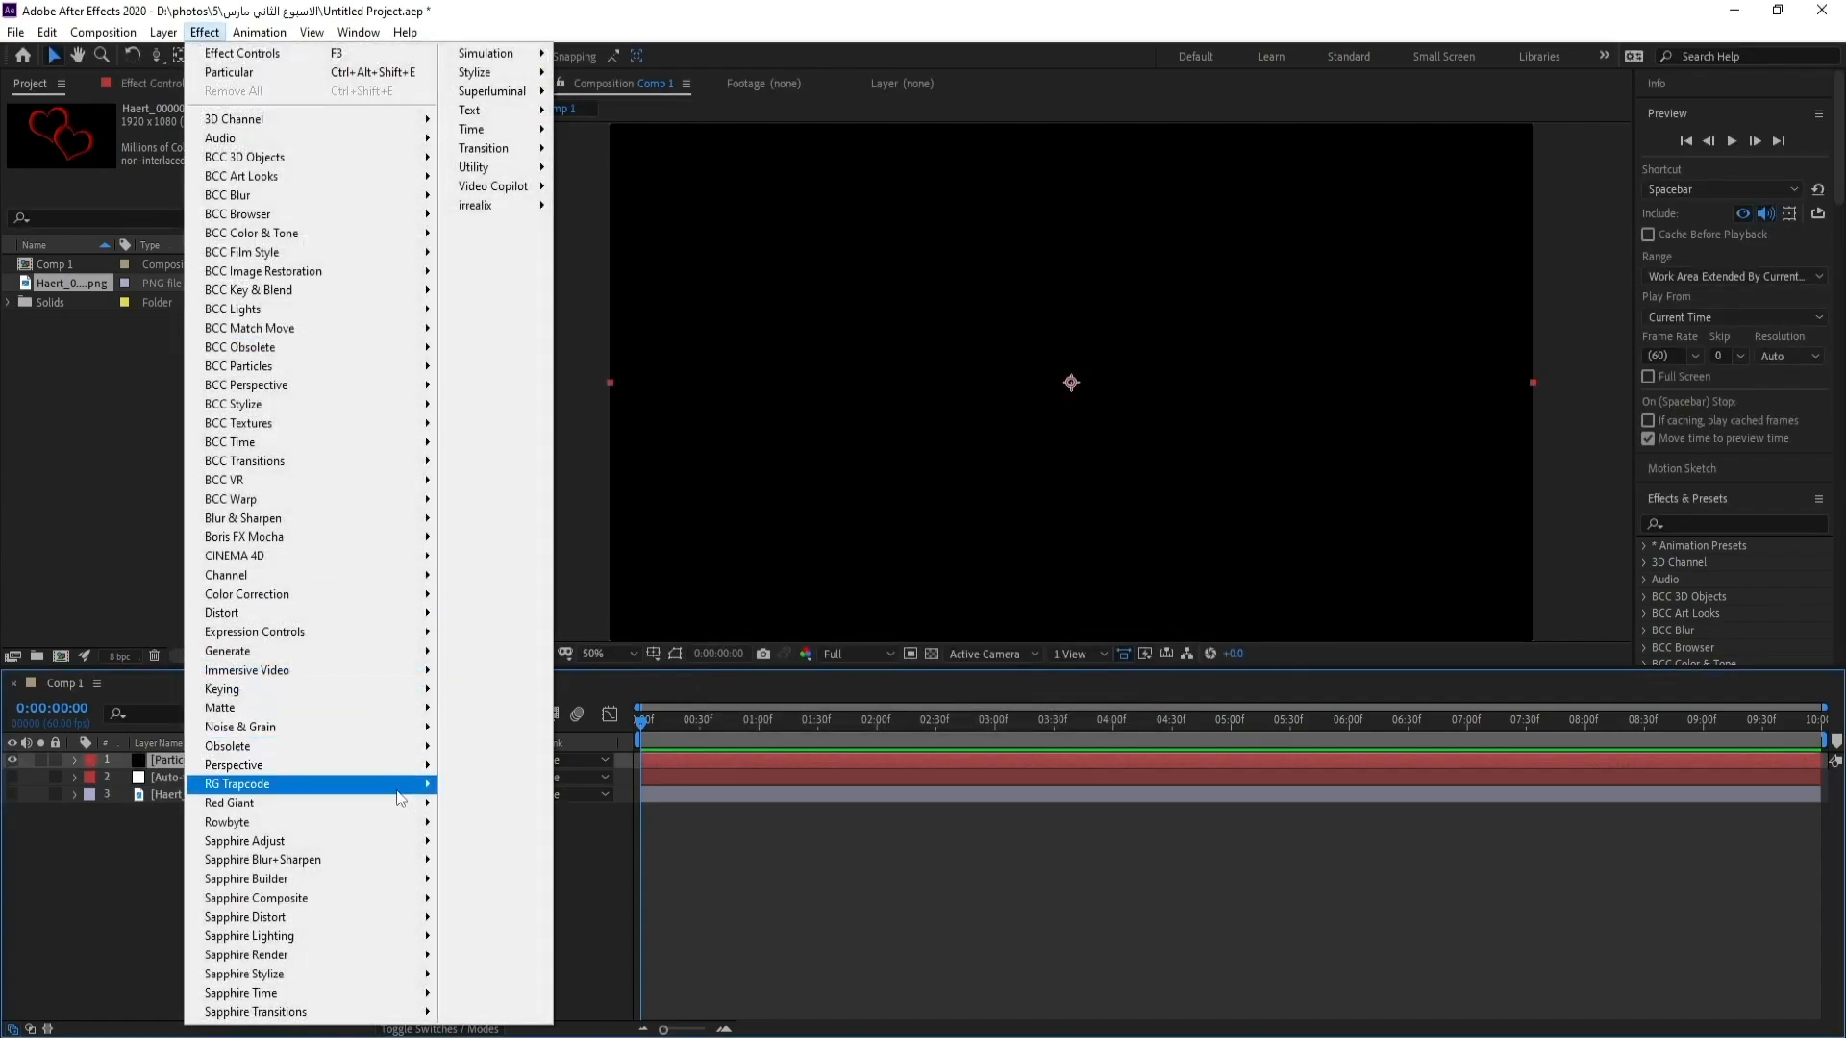
{"action": "mouse_move", "coordinate": [413, 784]}
{"action": "left_click", "coordinate": [490, 918]}
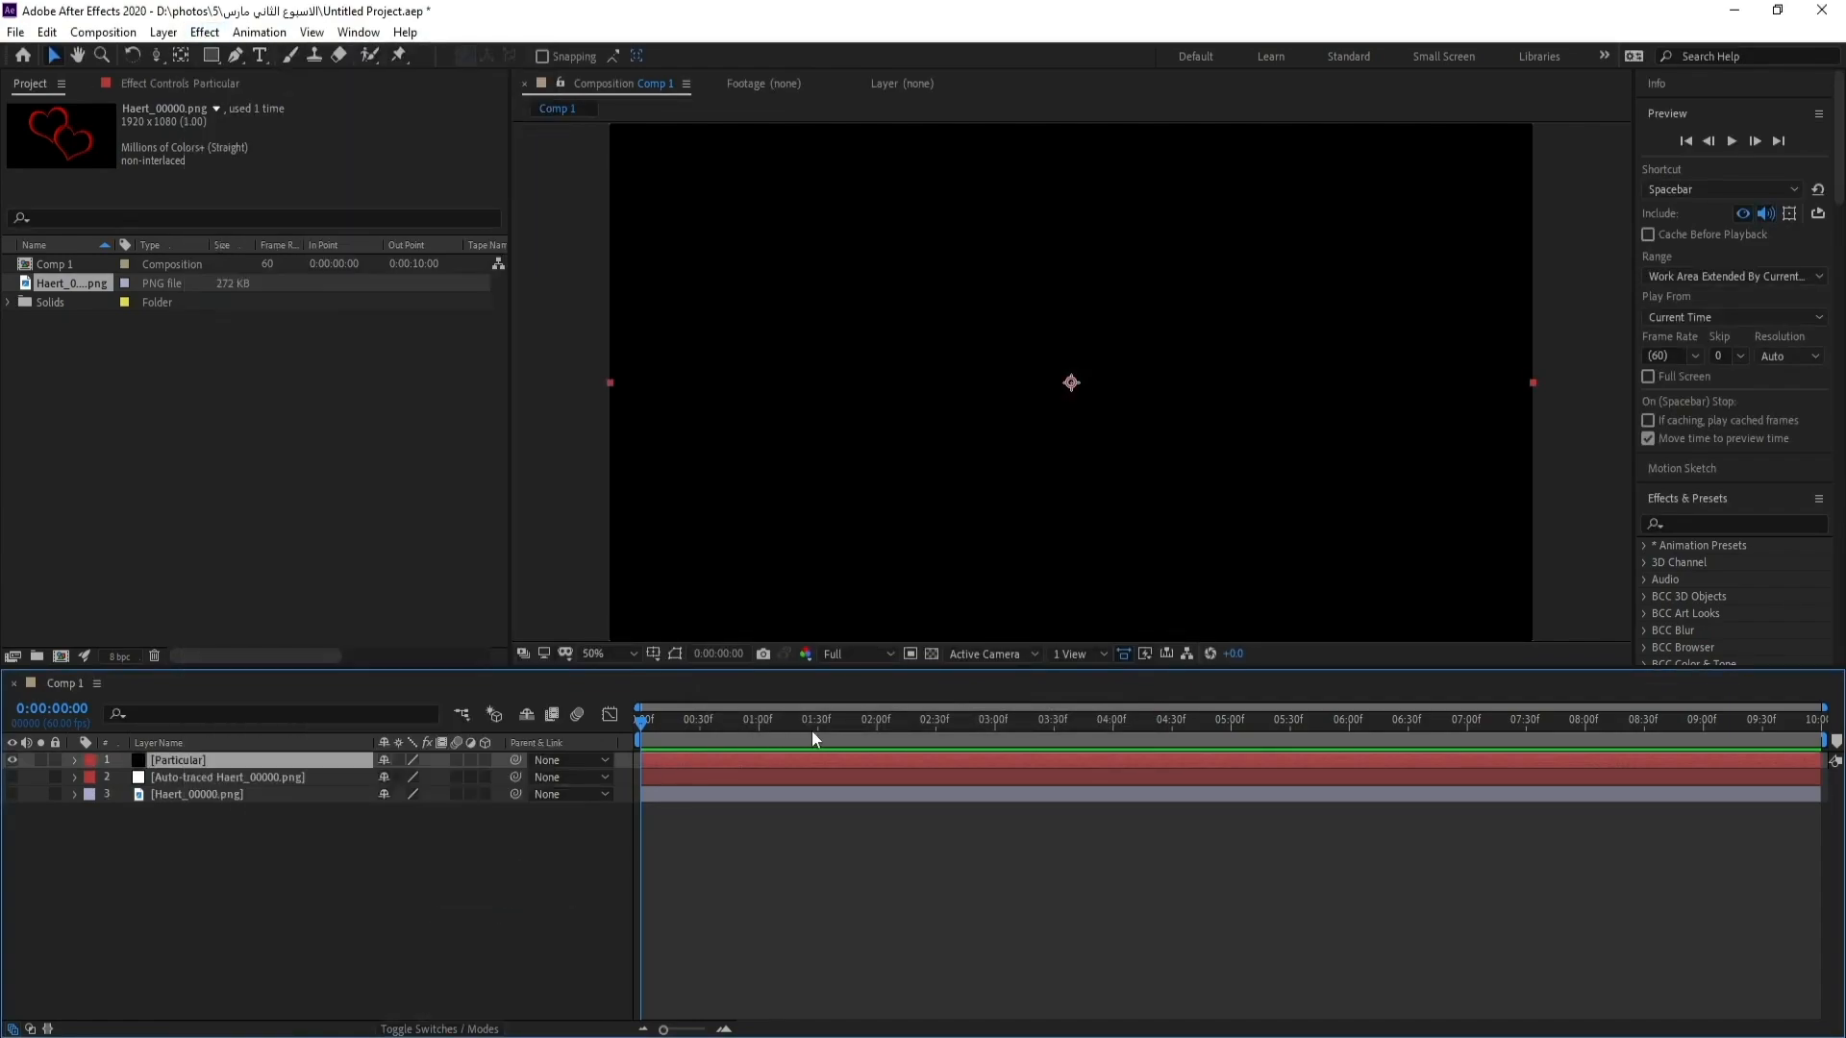
{"action": "left_click_drag", "start_coordinate": [825, 719], "coordinate": [1024, 728]}
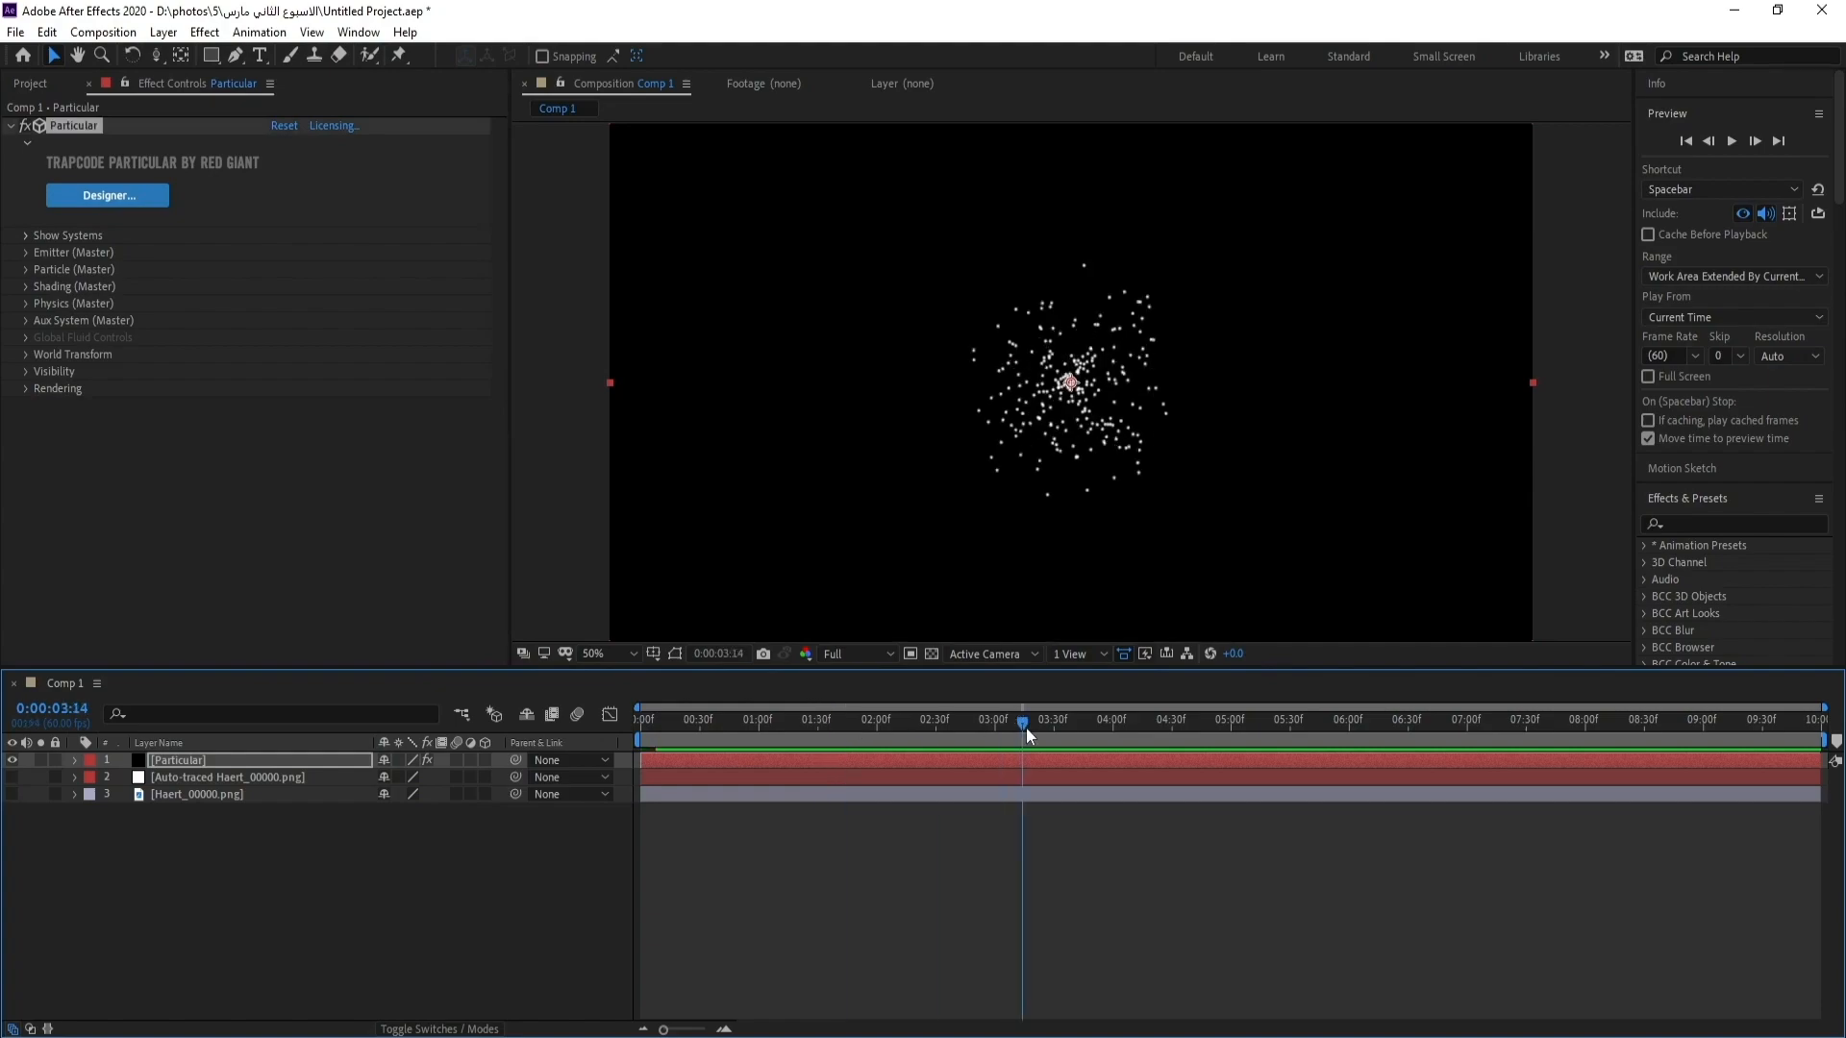
Step: Set Particular's Emitter Type to Text/Mask
{"action": "left_click", "coordinate": [27, 252]}
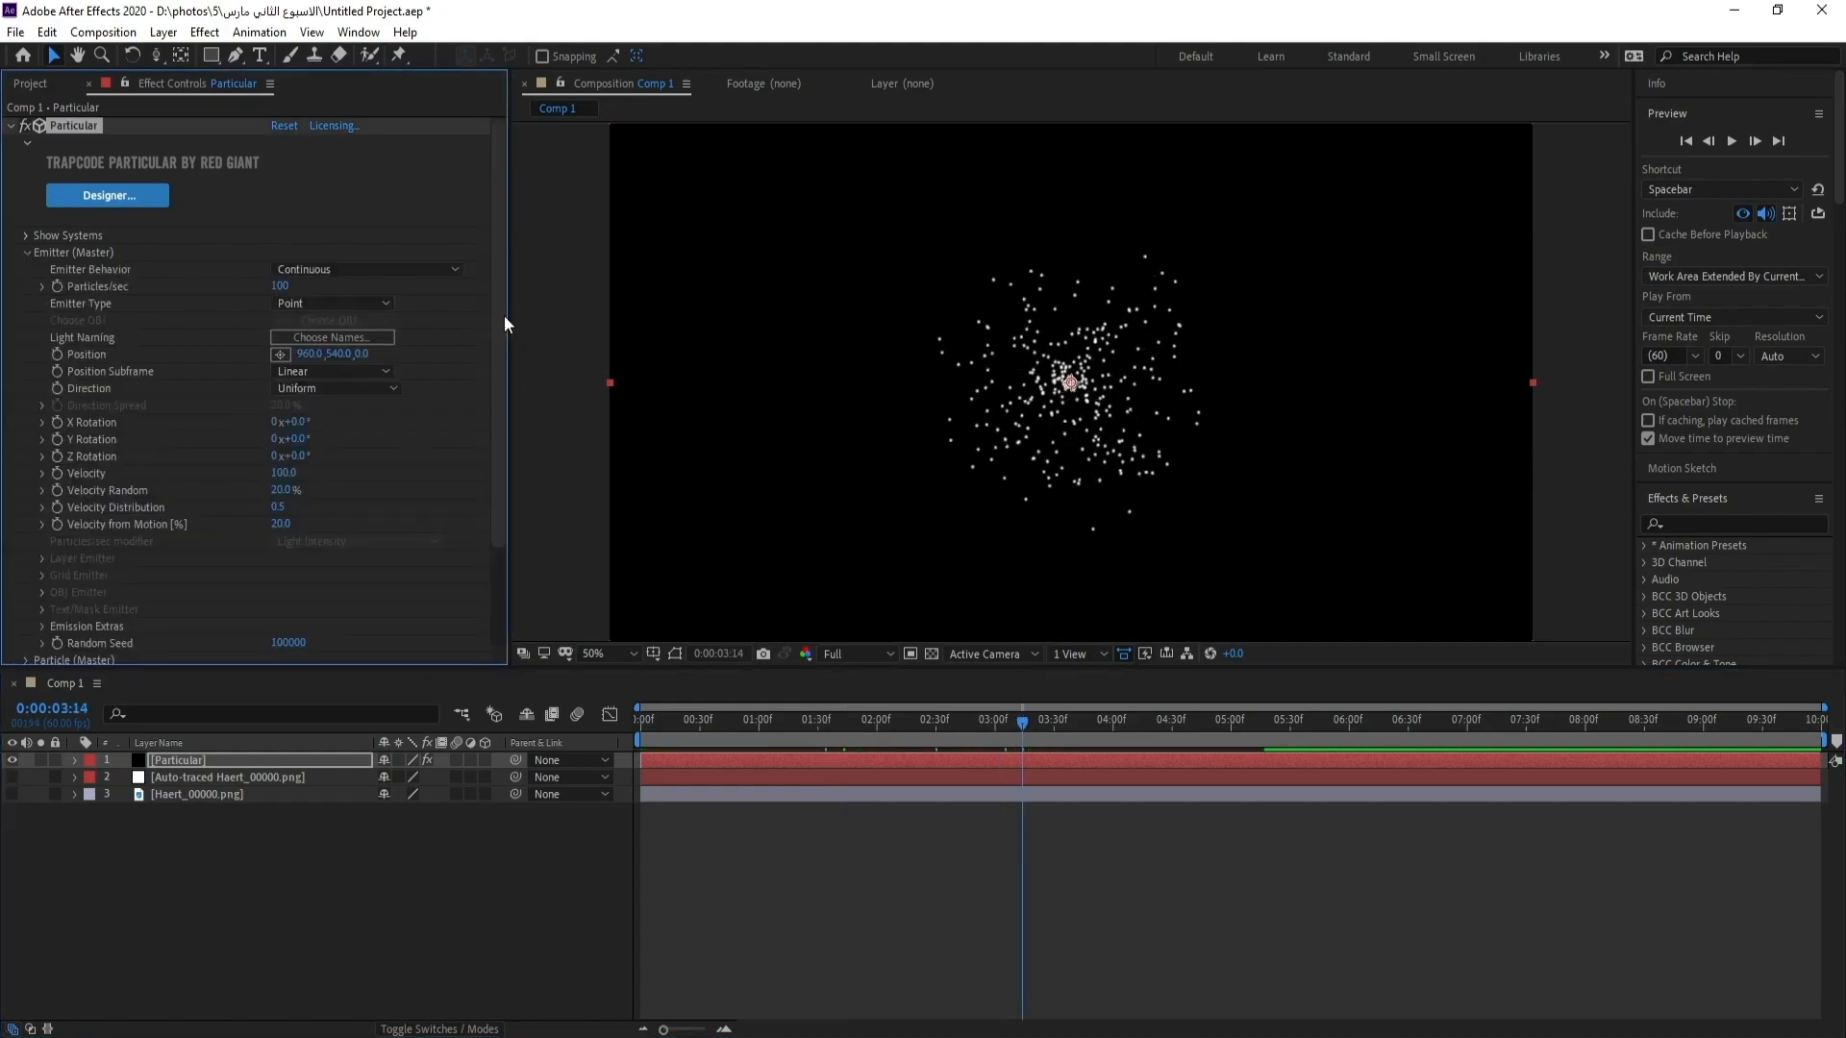
{"action": "left_click", "coordinate": [314, 302]}
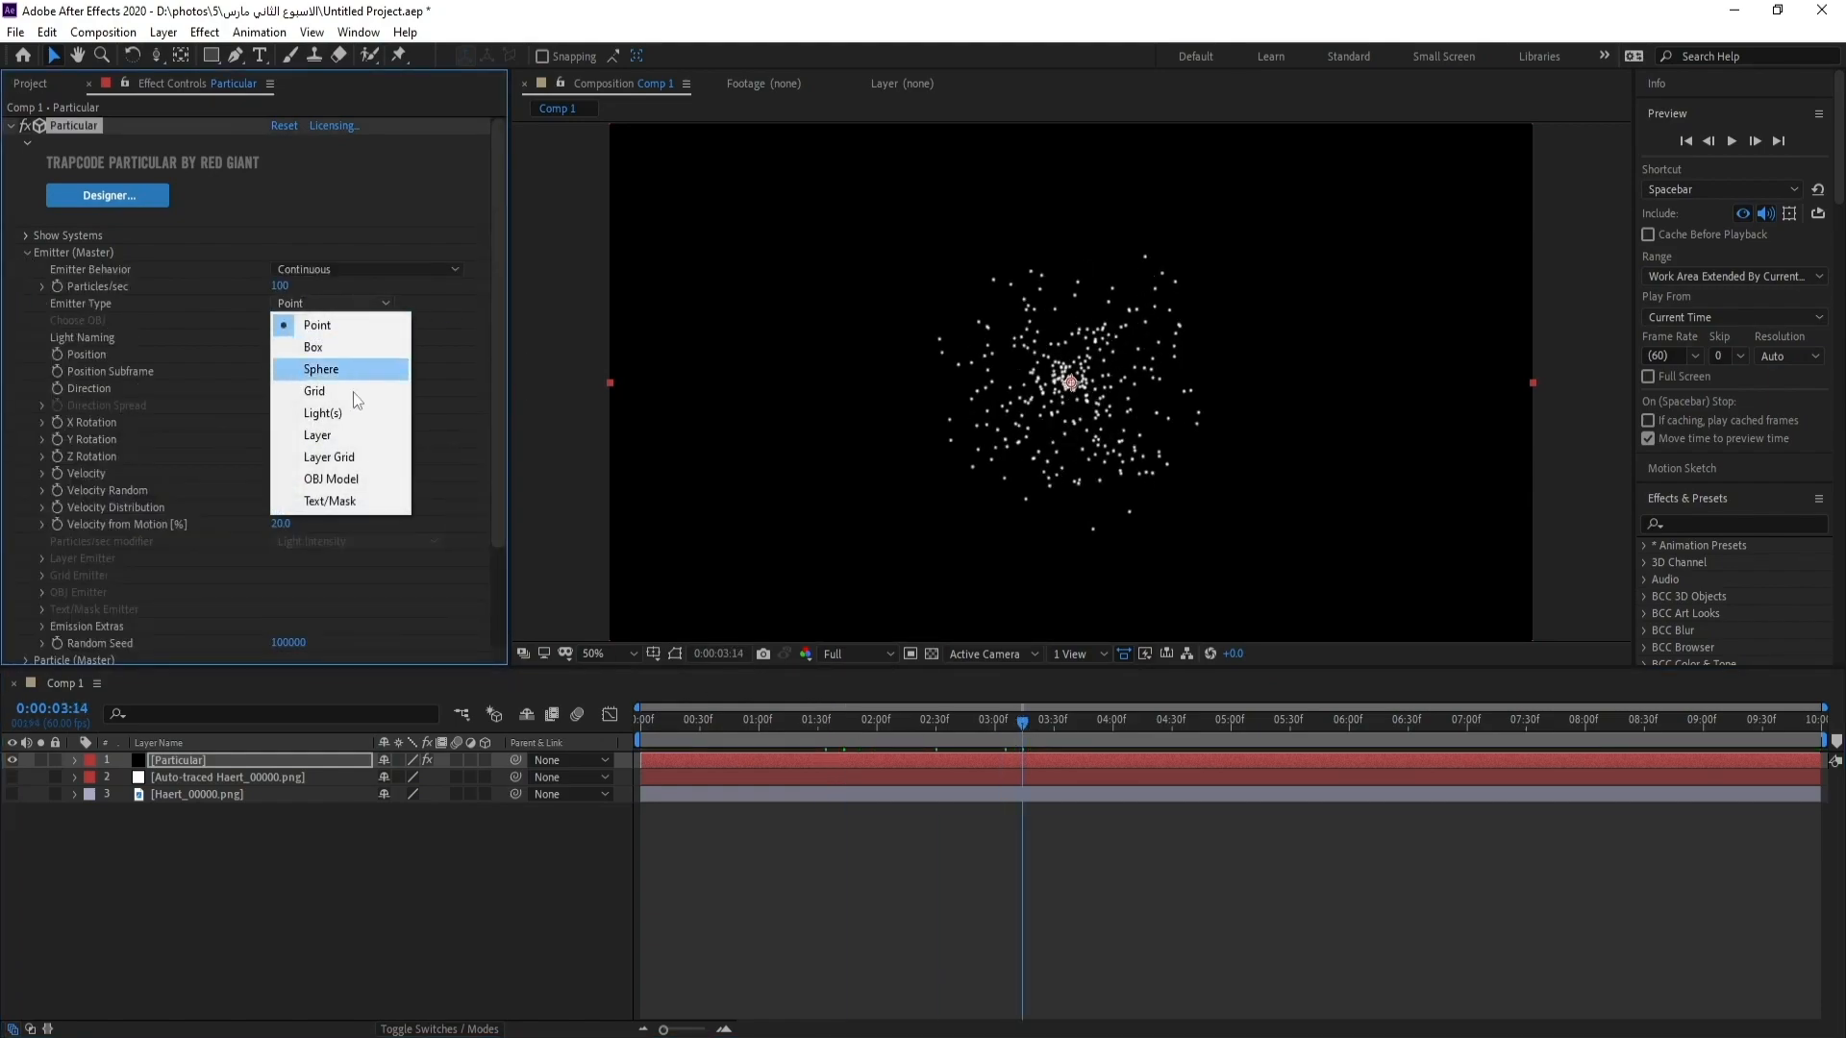
{"action": "left_click", "coordinate": [362, 499]}
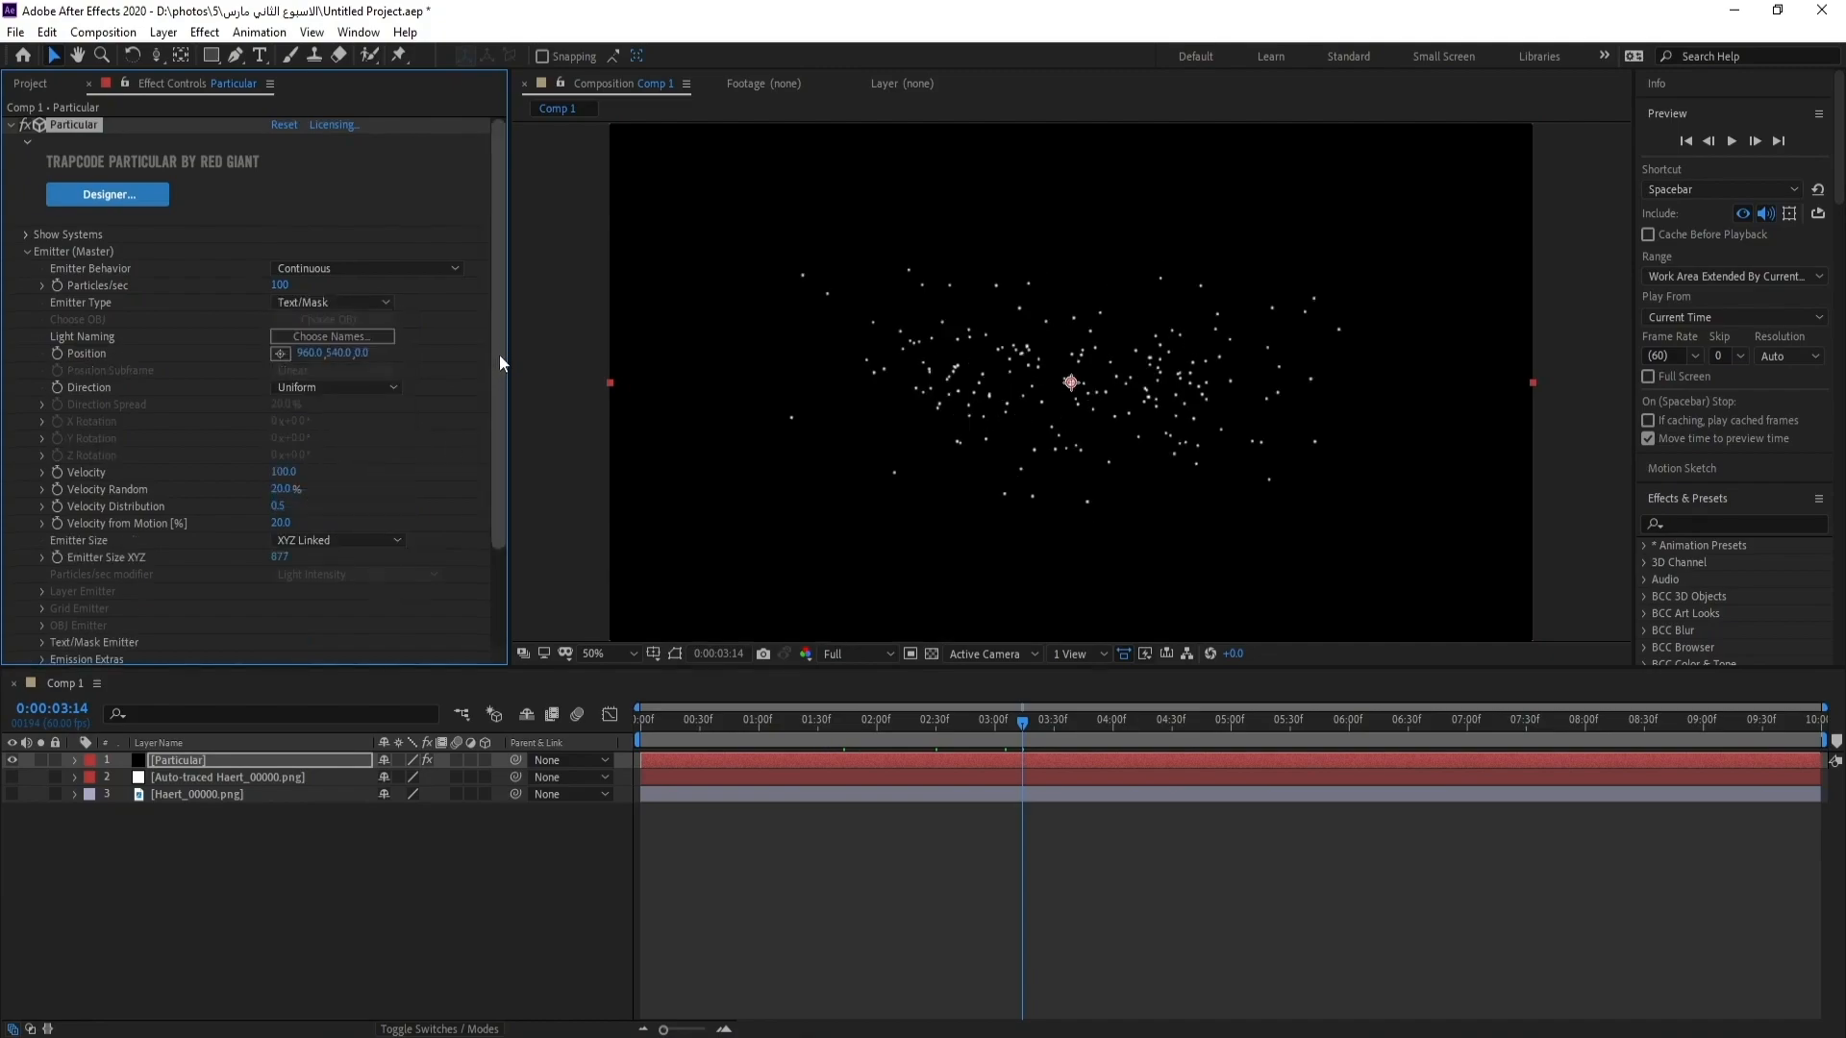
Step: Set the Text/Mask Emitter layer to Auto-traced Haert_00000.png, using Effects & Masks as its source
{"action": "left_click_drag", "start_coordinate": [499, 354], "coordinate": [500, 452]}
{"action": "left_click", "coordinate": [42, 541]}
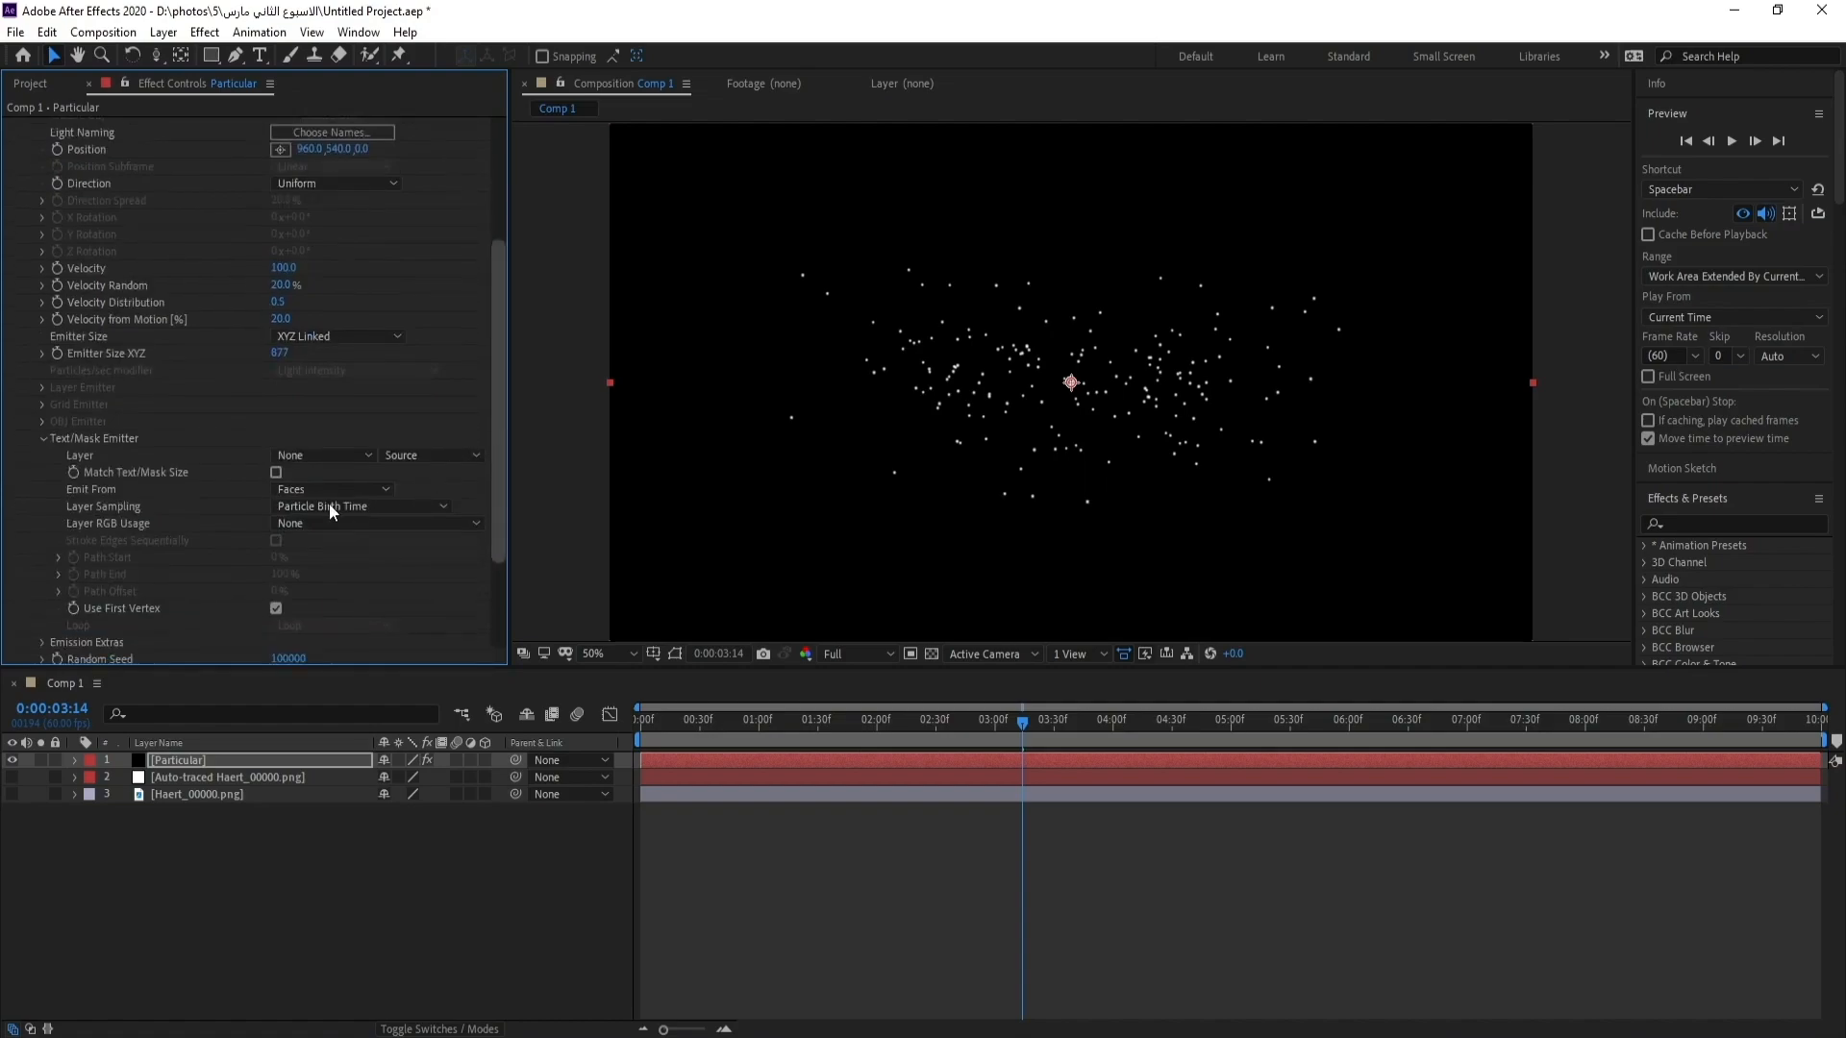
{"action": "left_click", "coordinate": [317, 455]}
{"action": "left_click", "coordinate": [343, 526]}
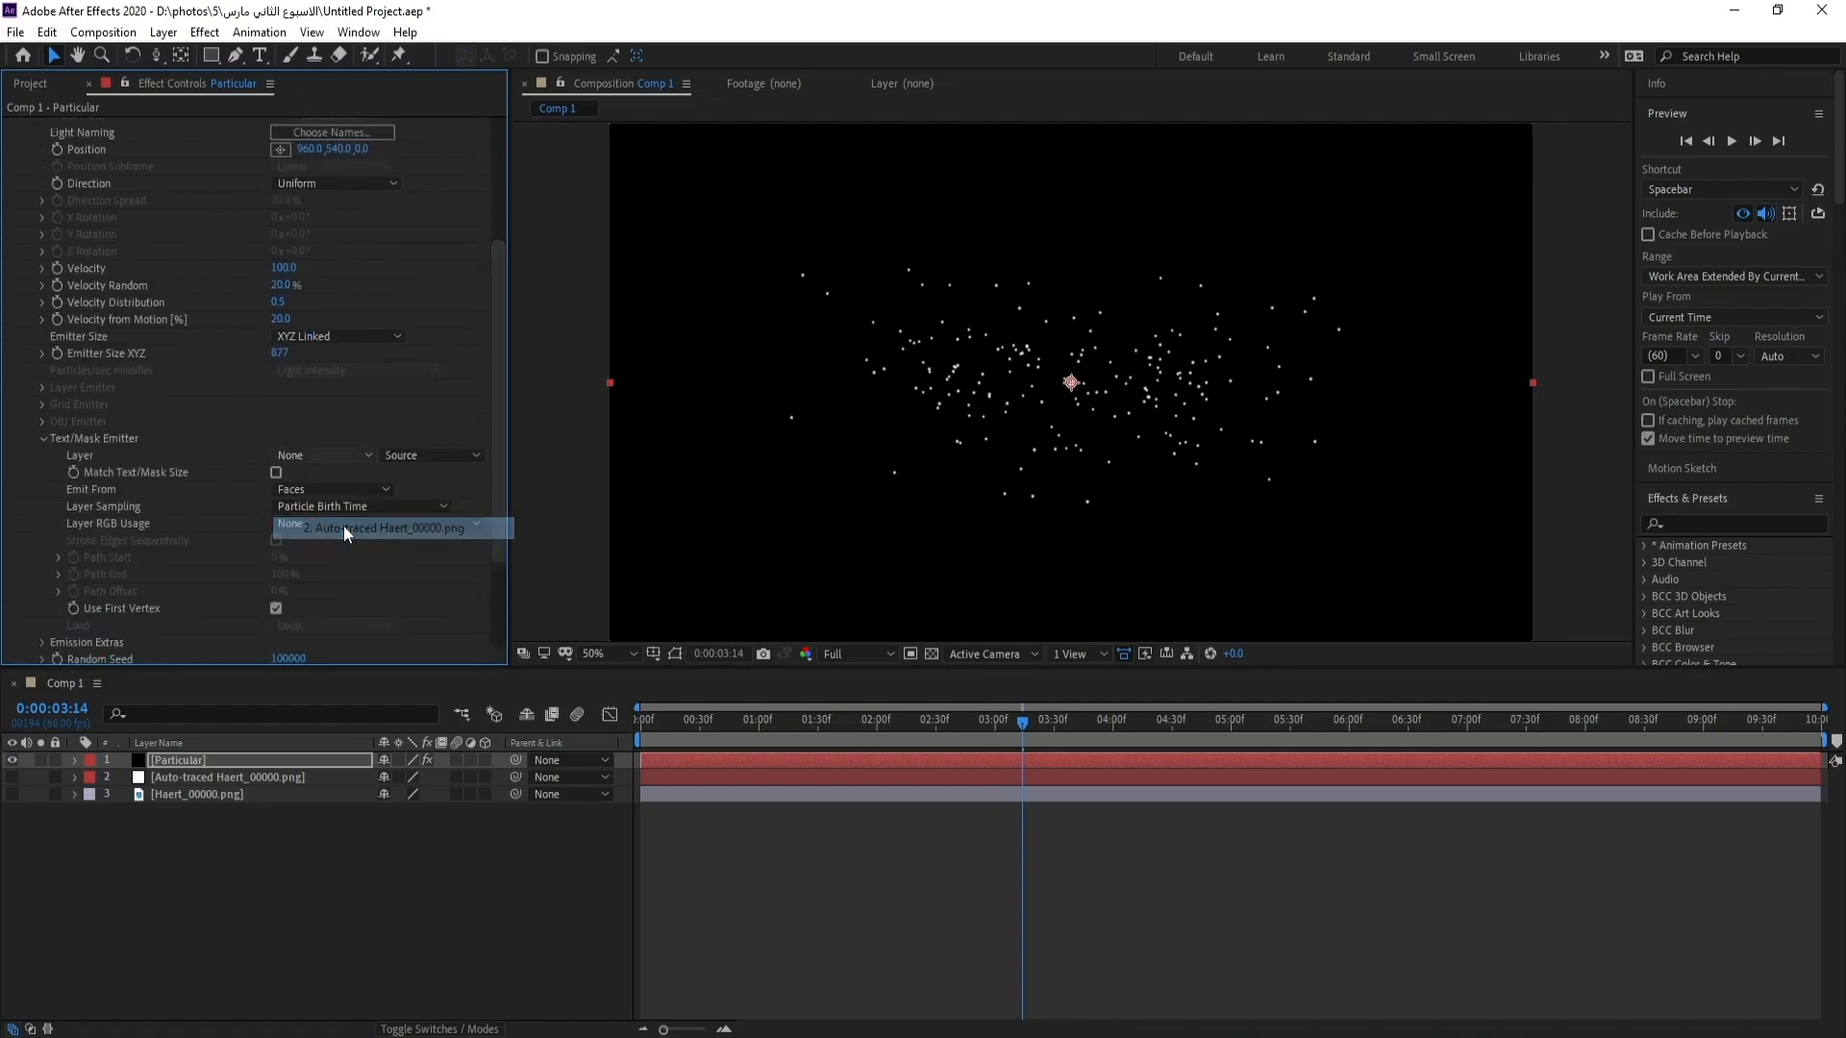
{"action": "left_click", "coordinate": [423, 455]}
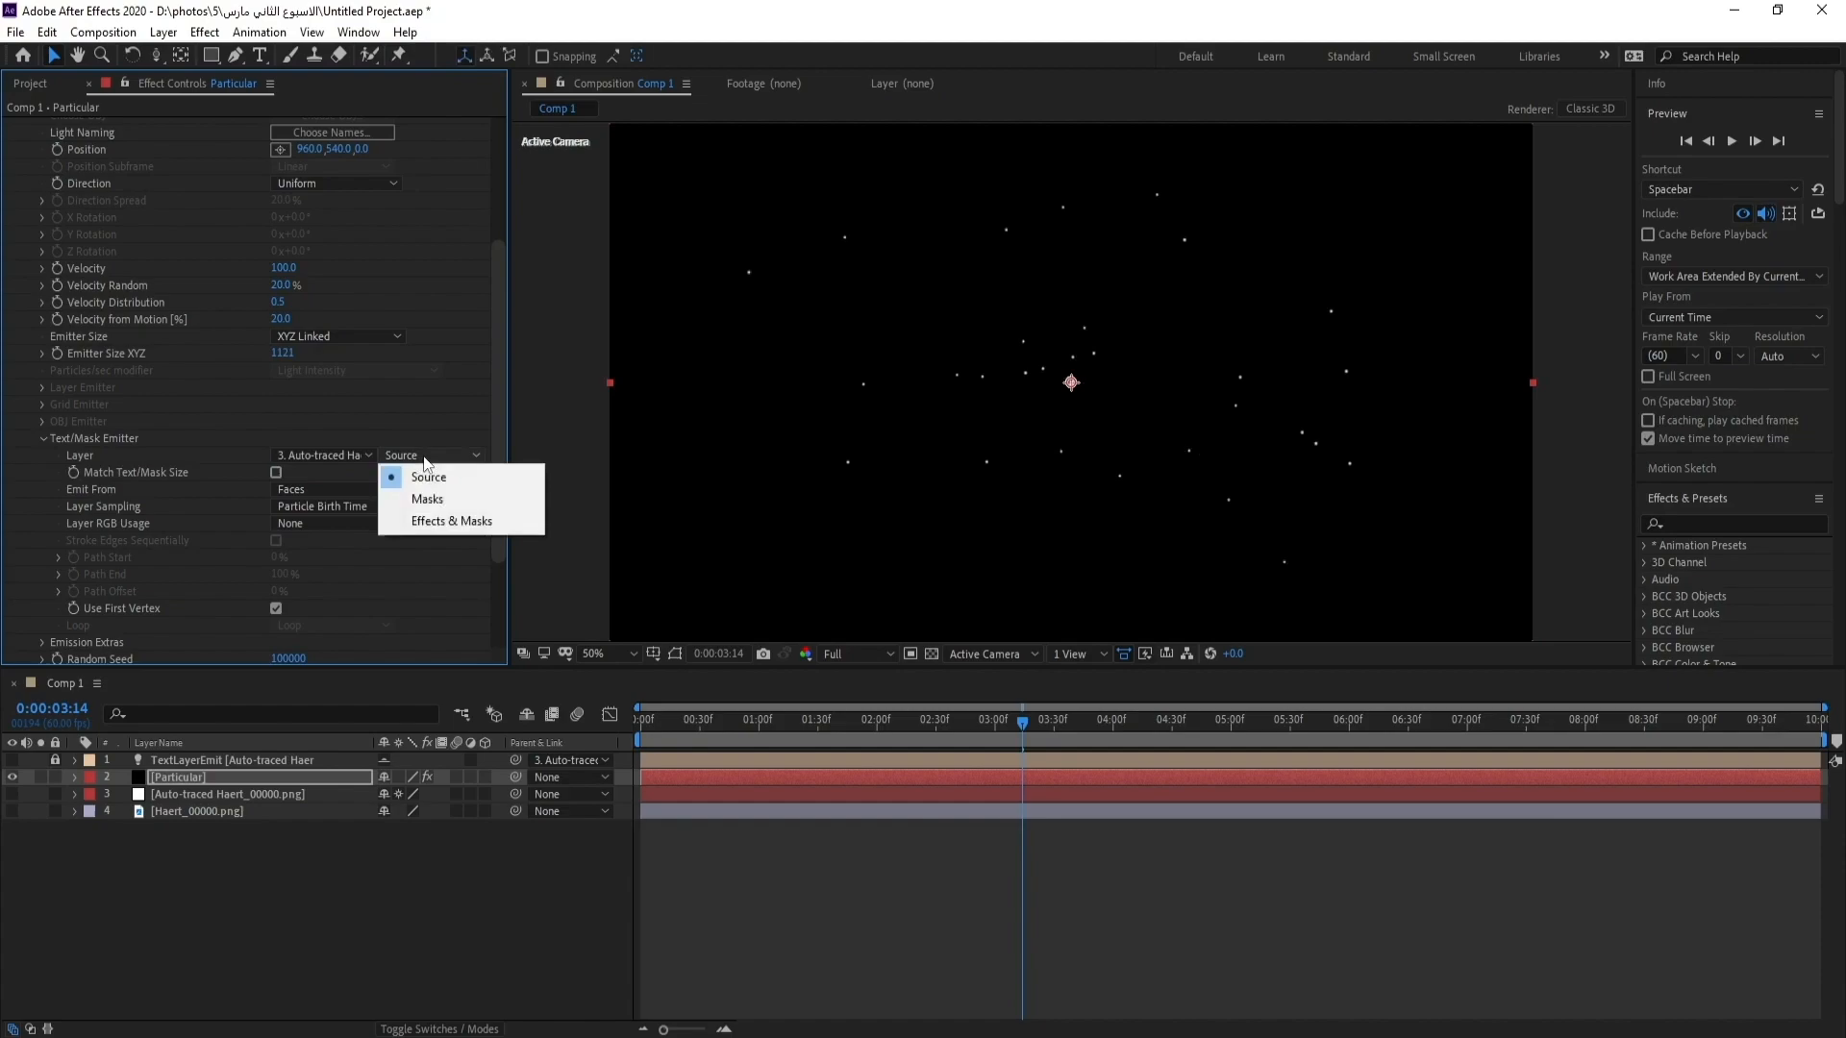
{"action": "left_click", "coordinate": [446, 519]}
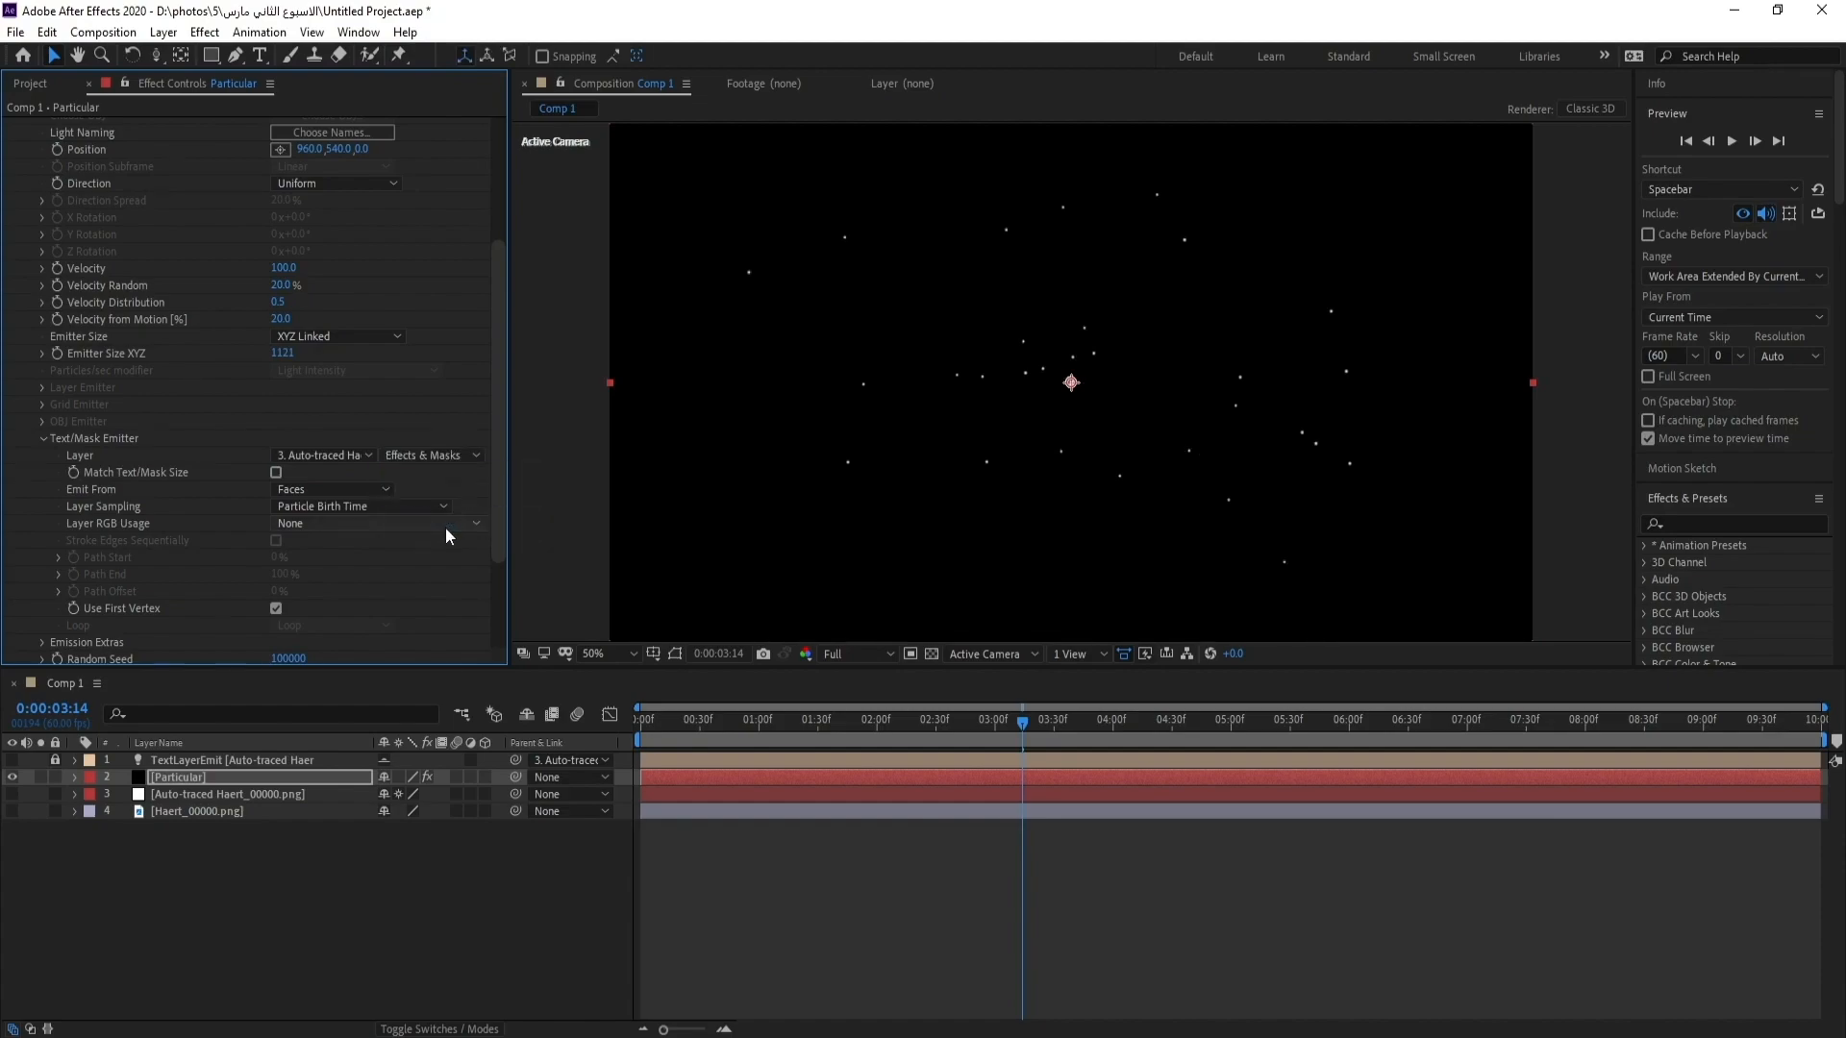
Step: Enable Match Text/Mask Size for the emitter and move the current time to 0:00:03:06
{"action": "left_click_drag", "start_coordinate": [511, 428], "coordinate": [531, 428]}
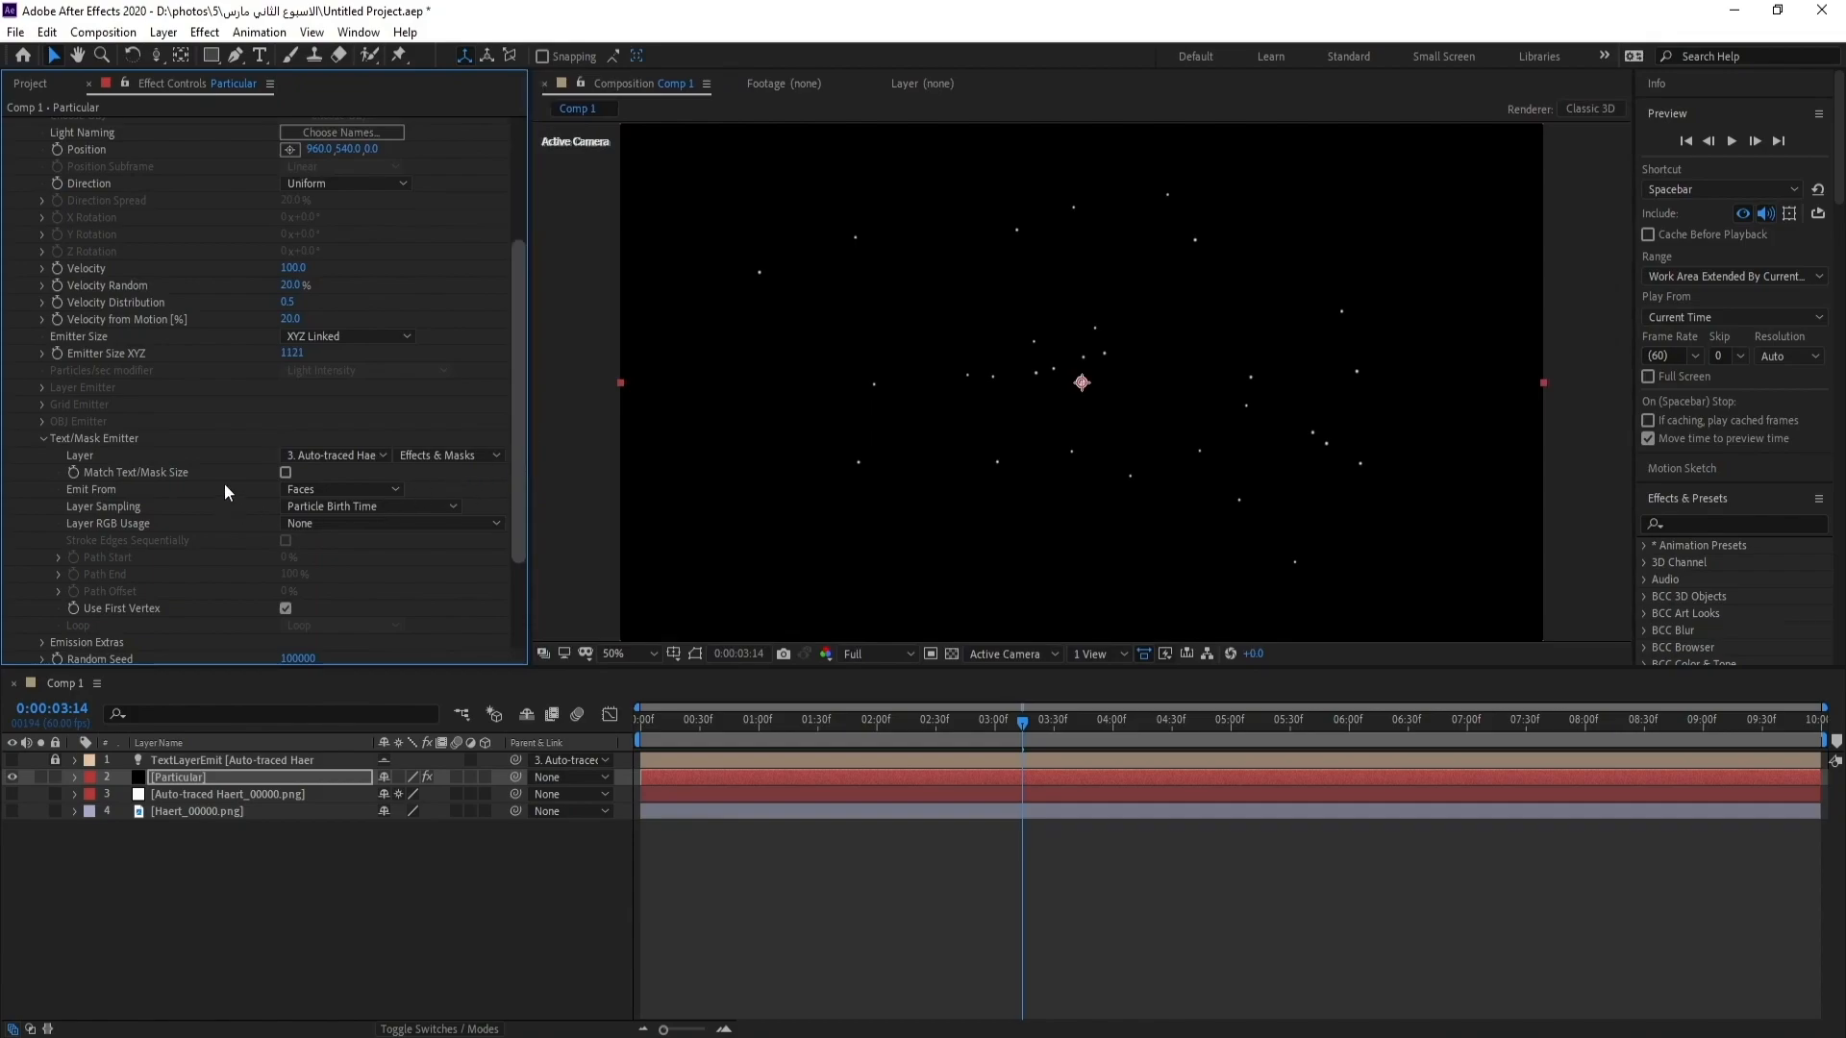
{"action": "left_click", "coordinate": [284, 470]}
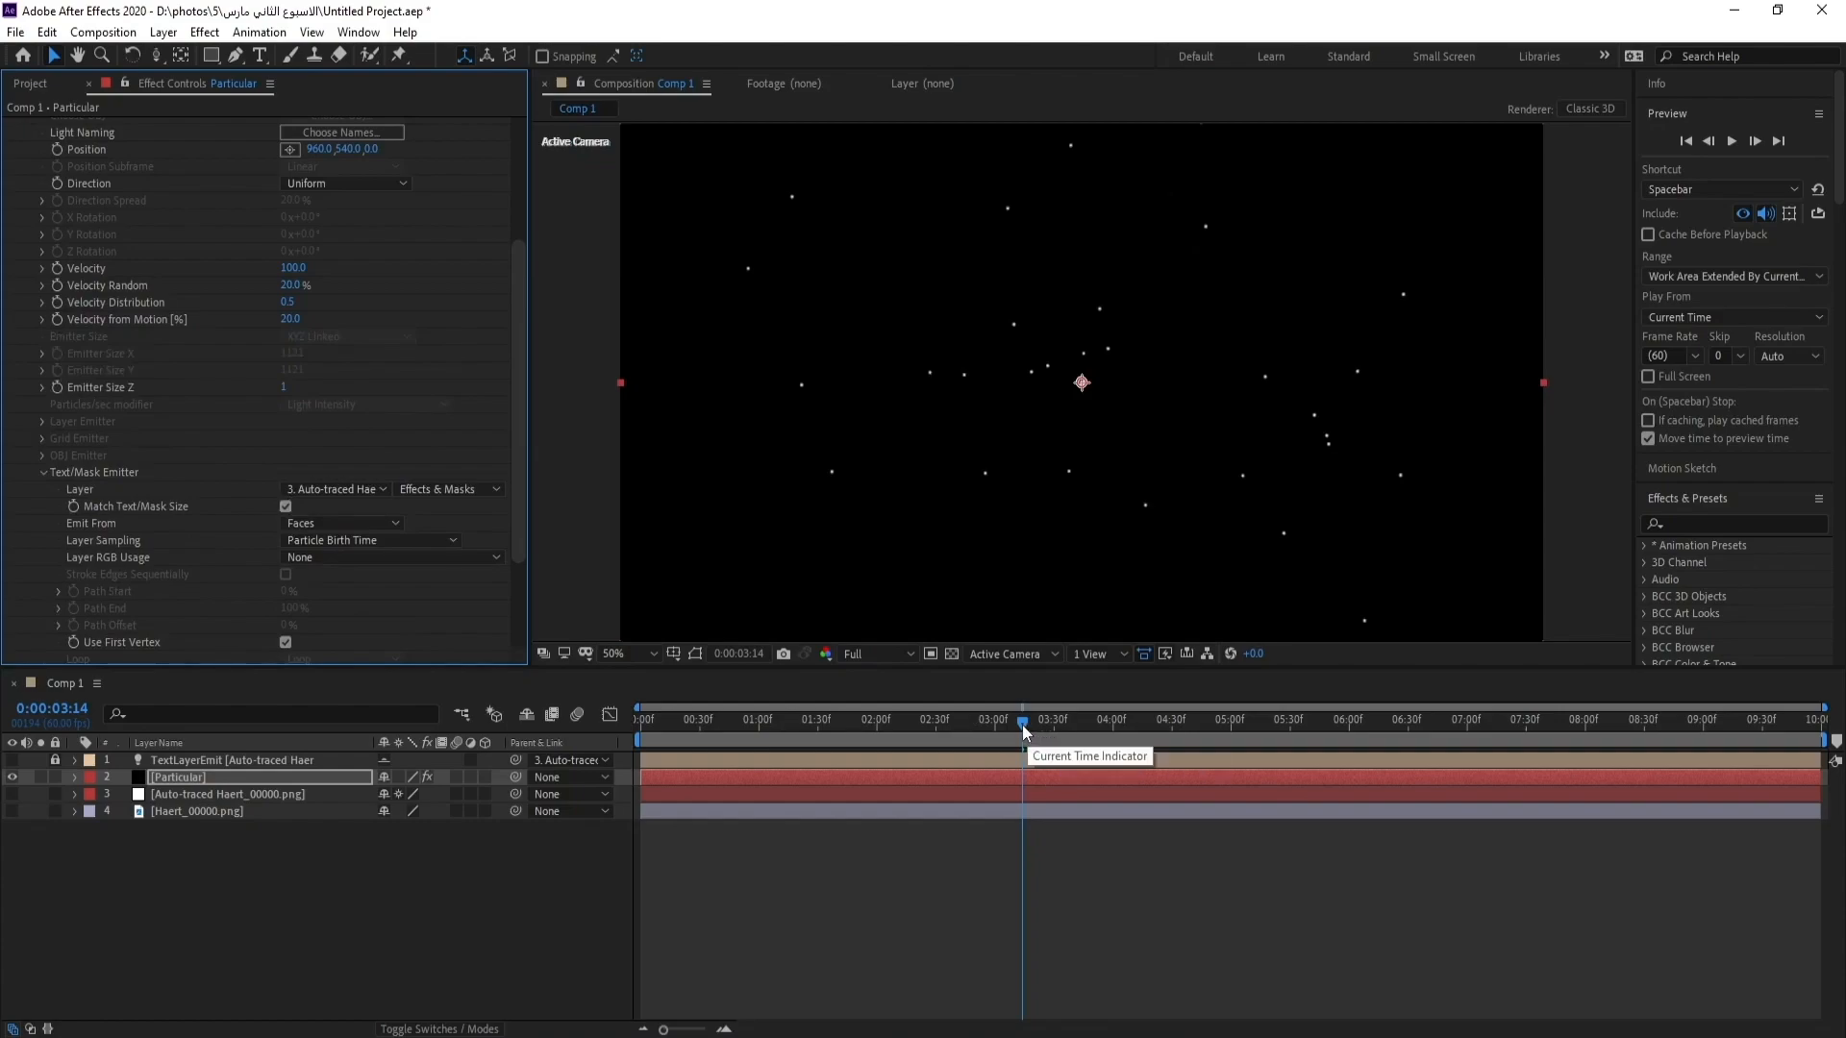
{"action": "left_click_drag", "start_coordinate": [1023, 724], "coordinate": [1008, 729]}
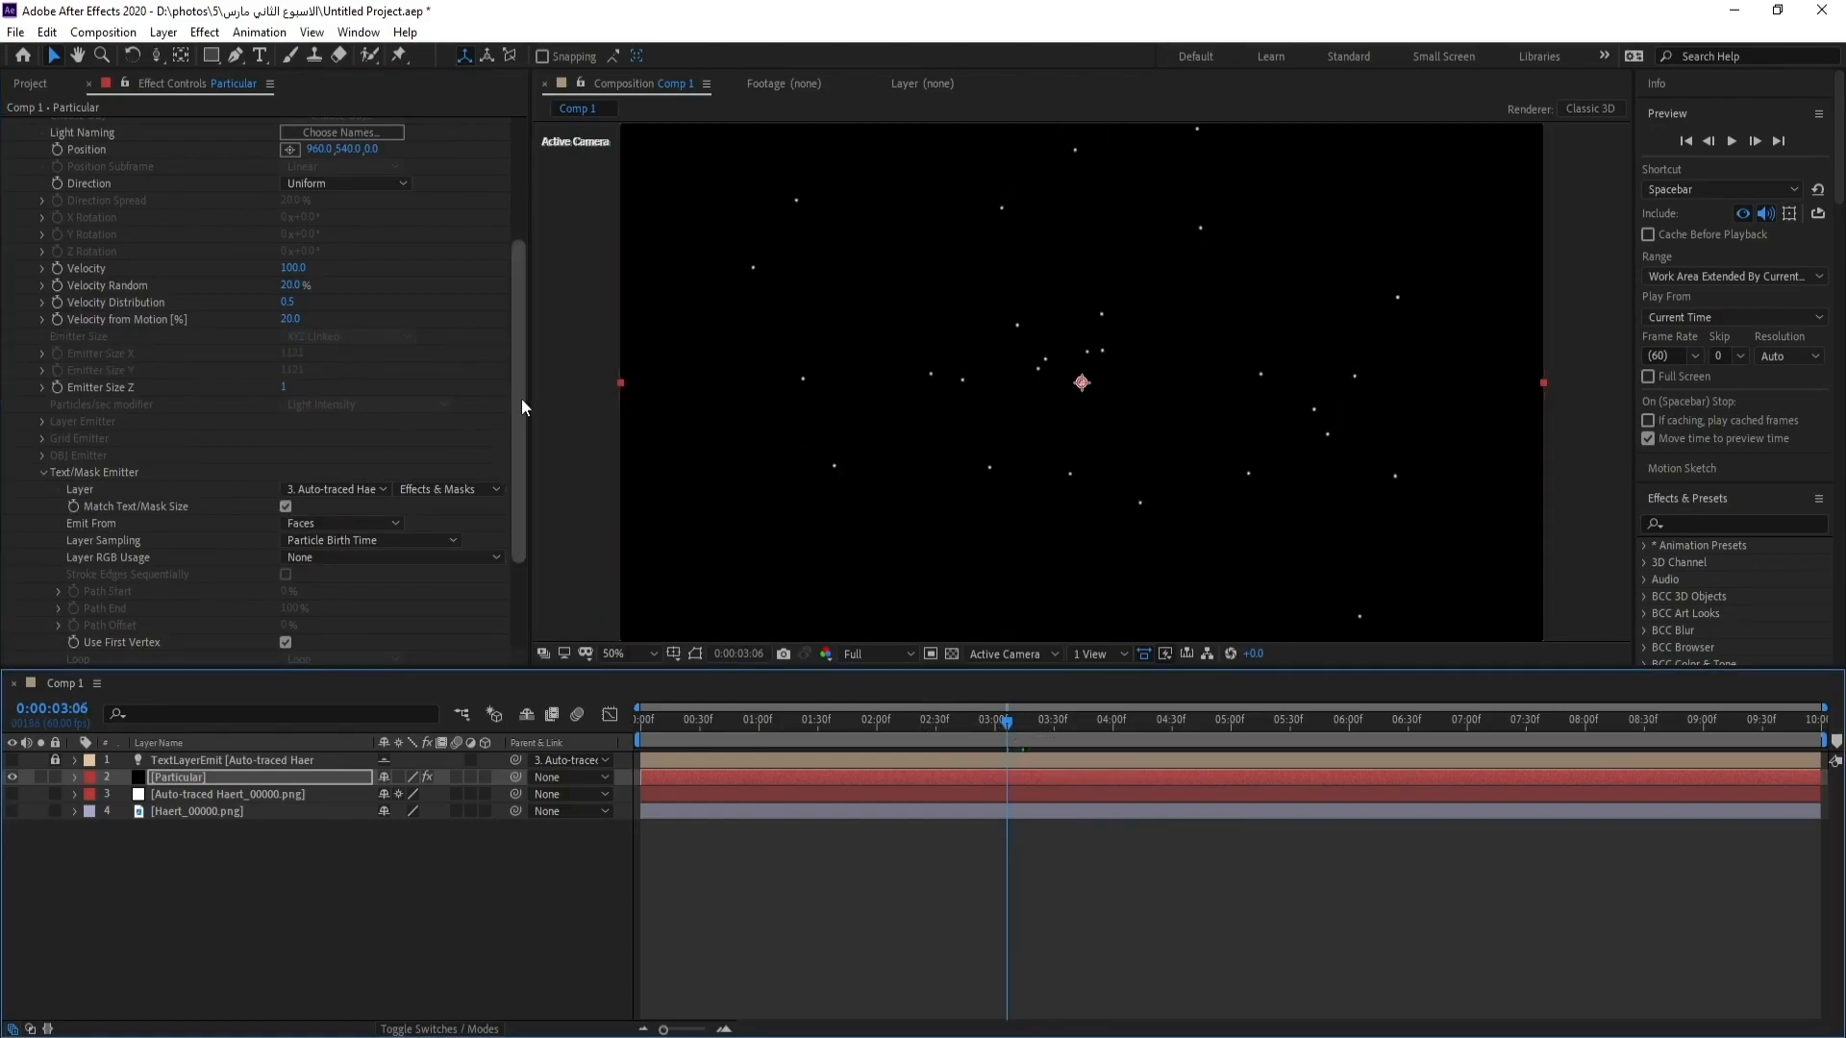
Step: Set the emitter's Particles/sec to 400
{"action": "left_click_drag", "start_coordinate": [511, 454], "coordinate": [494, 338]}
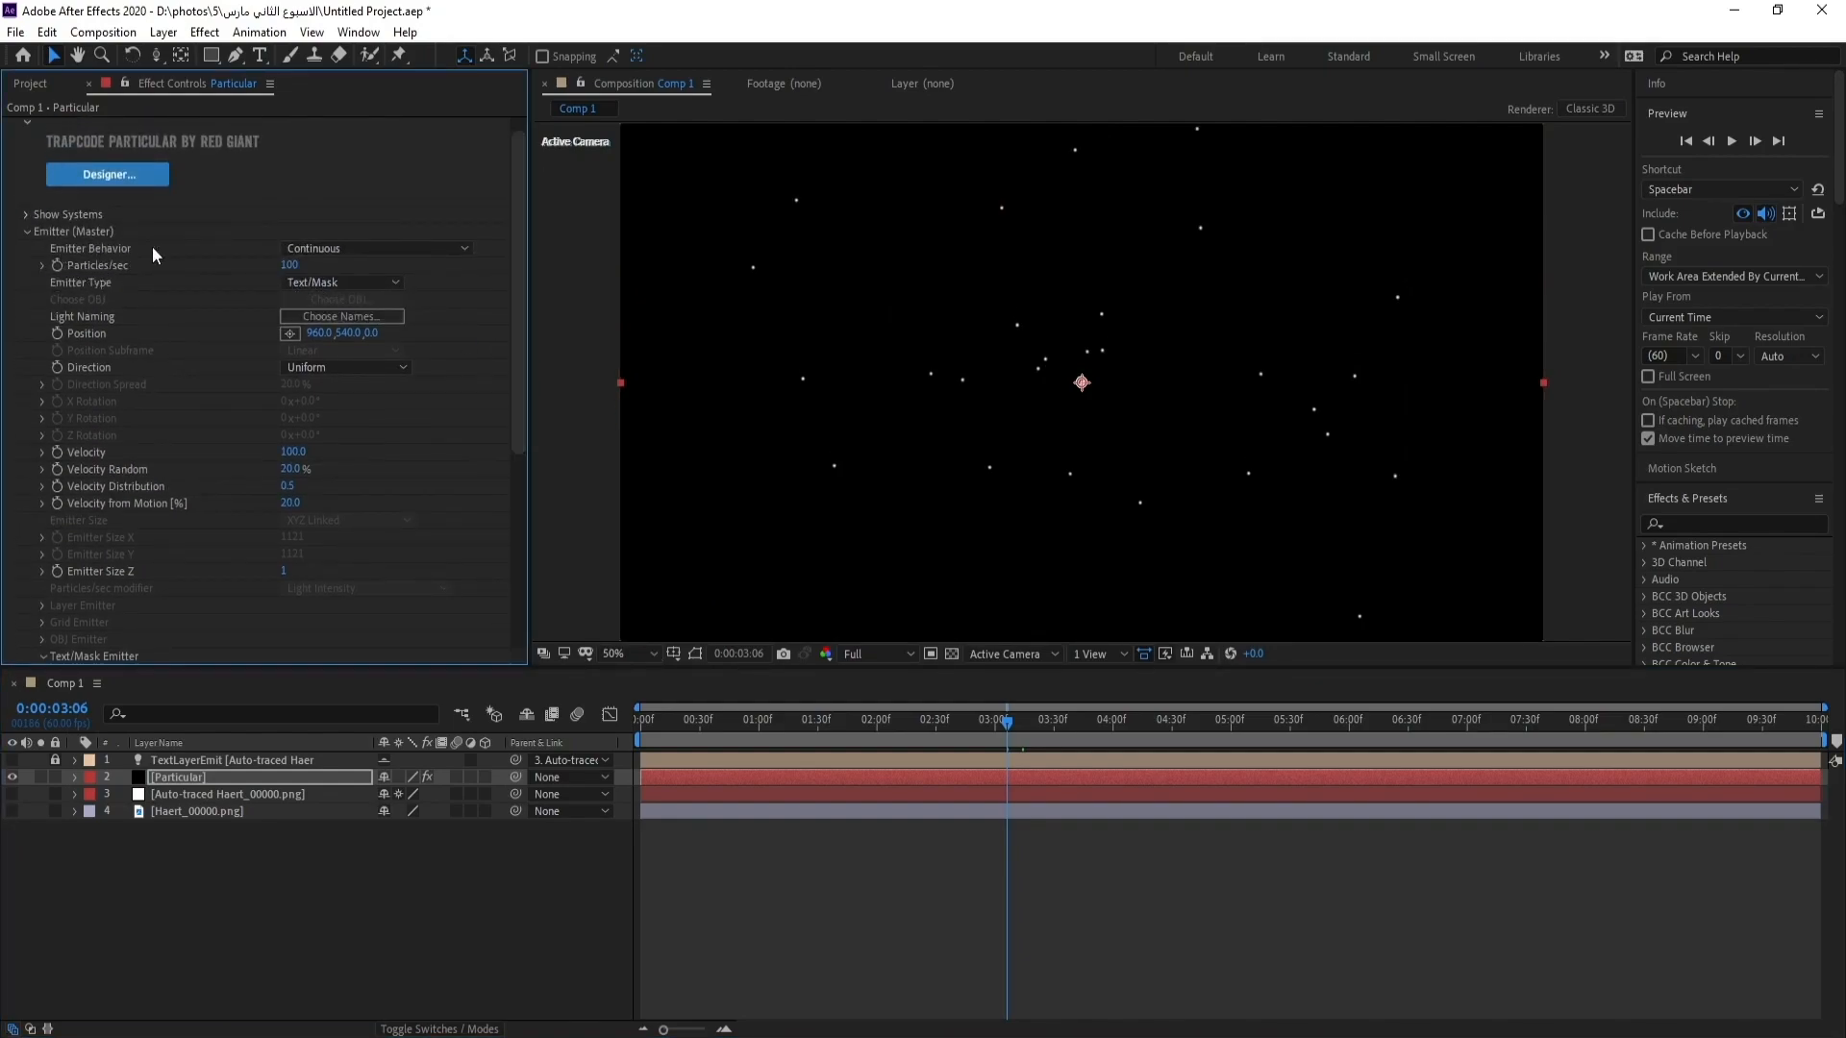
{"action": "left_click", "coordinate": [289, 265]}
{"action": "type", "text": "40"}
{"action": "key", "text": "Return"}
Step: Set the emitter's Velocity, Velocity Random, Velocity Distribution and Velocity from Motion to 0
{"action": "left_click", "coordinate": [292, 452]}
{"action": "type", "text": "0"}
{"action": "left_click", "coordinate": [294, 471]}
{"action": "type", "text": "0"}
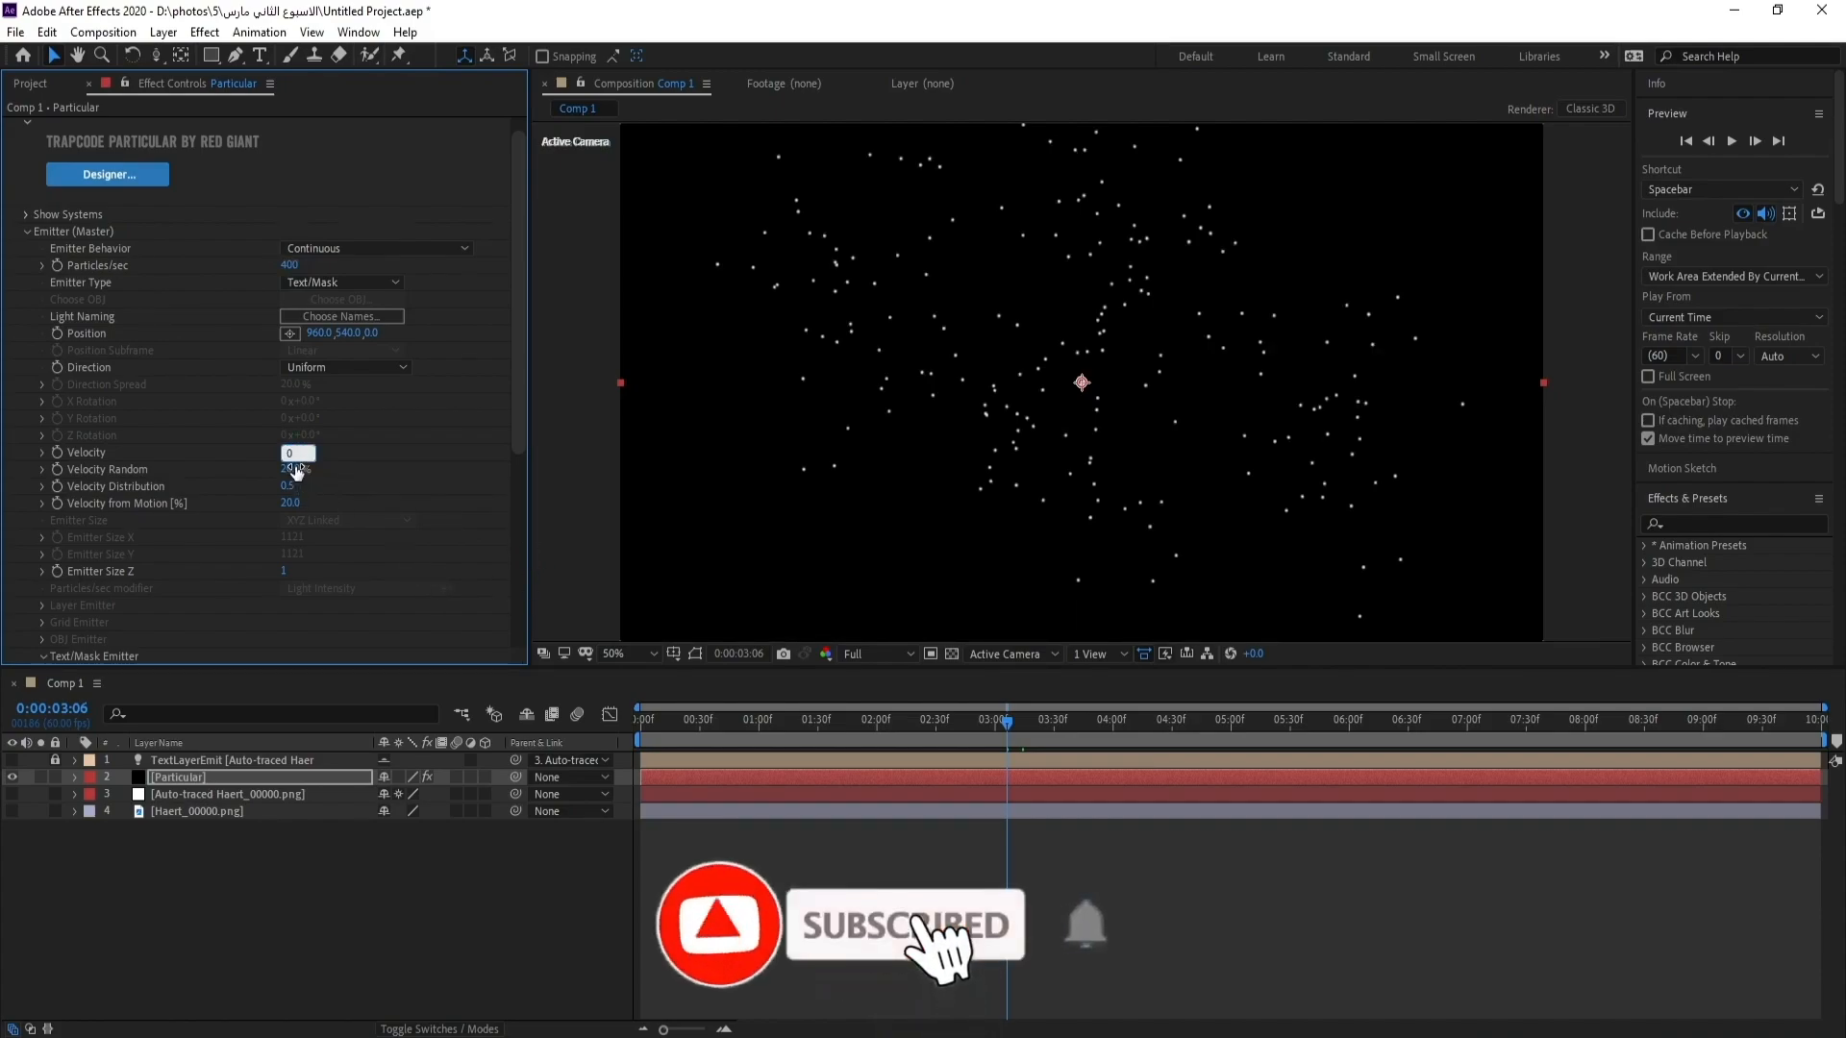
{"action": "left_click", "coordinate": [291, 487]}
{"action": "type", "text": "0"}
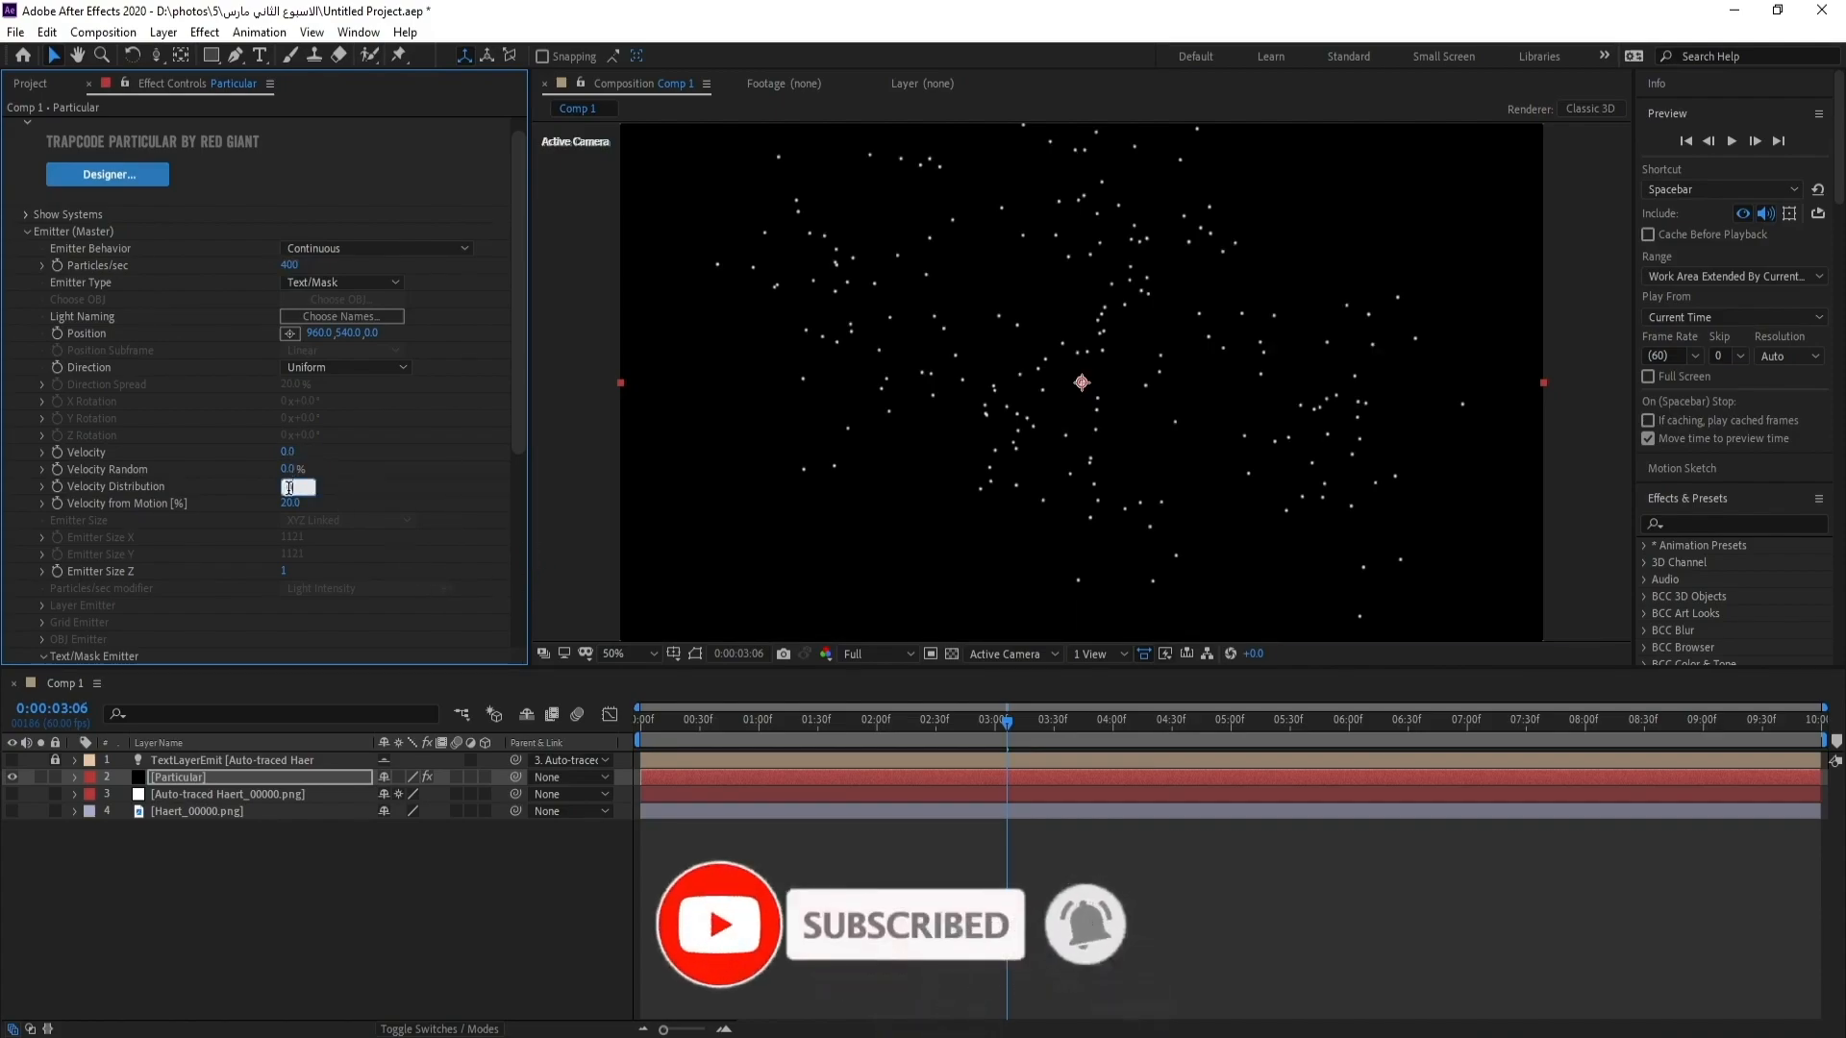
{"action": "left_click", "coordinate": [292, 504]}
{"action": "type", "text": "0"}
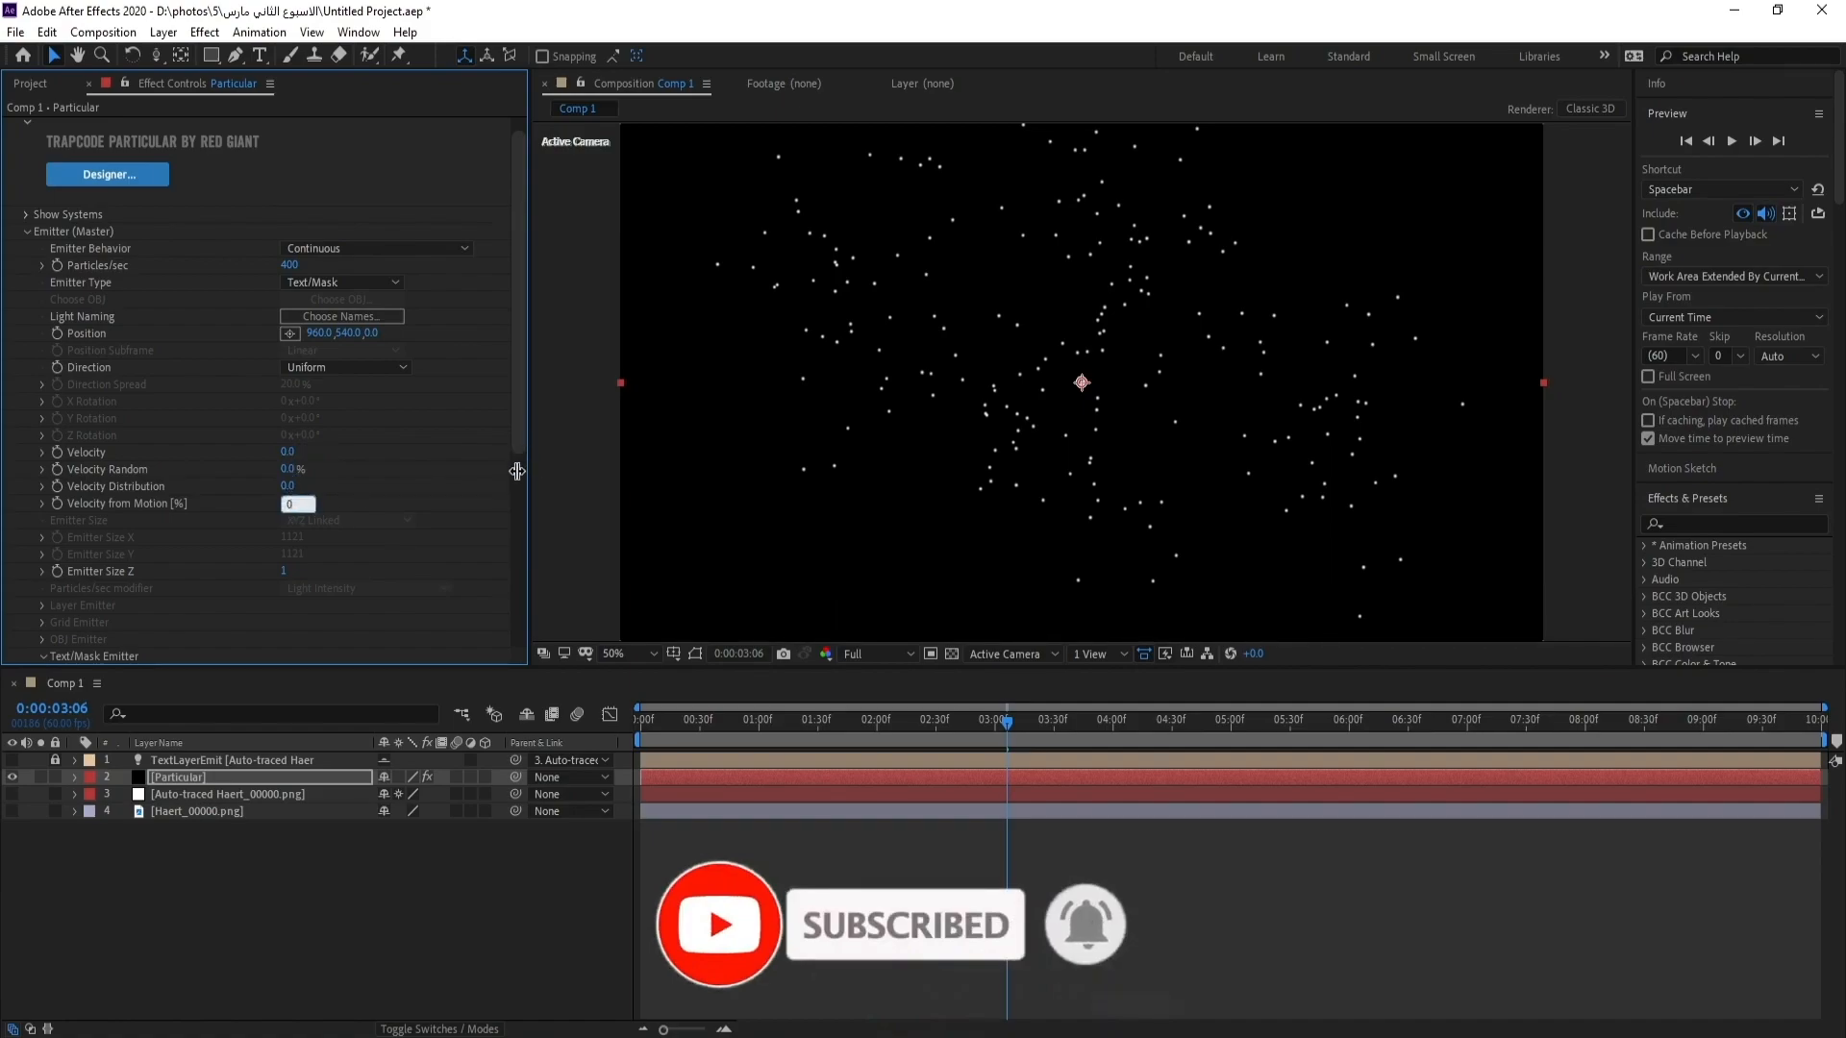
{"action": "key", "text": "Return"}
Step: Set the Text/Mask Emitter to emit from Edges and move the current time to 0:00:02:37
{"action": "left_click_drag", "start_coordinate": [517, 369], "coordinate": [510, 550]}
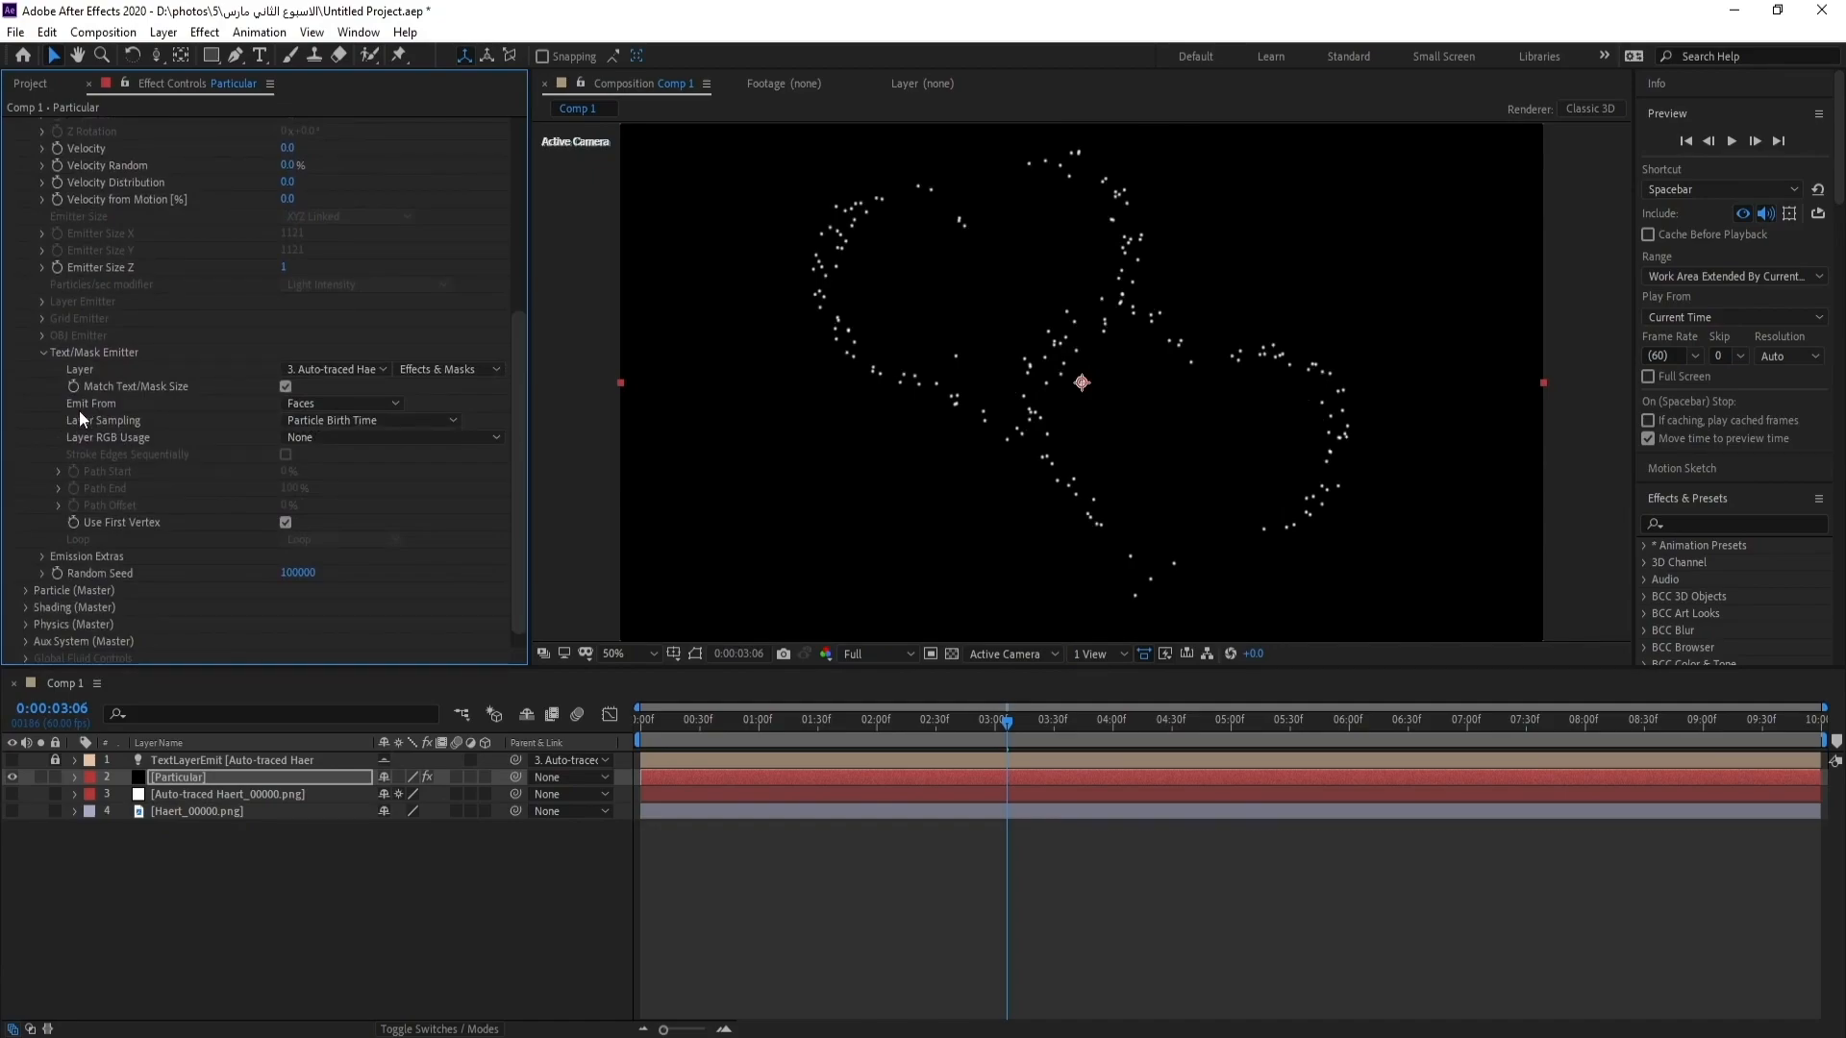
{"action": "left_click", "coordinate": [341, 404]}
{"action": "left_click", "coordinate": [338, 427]}
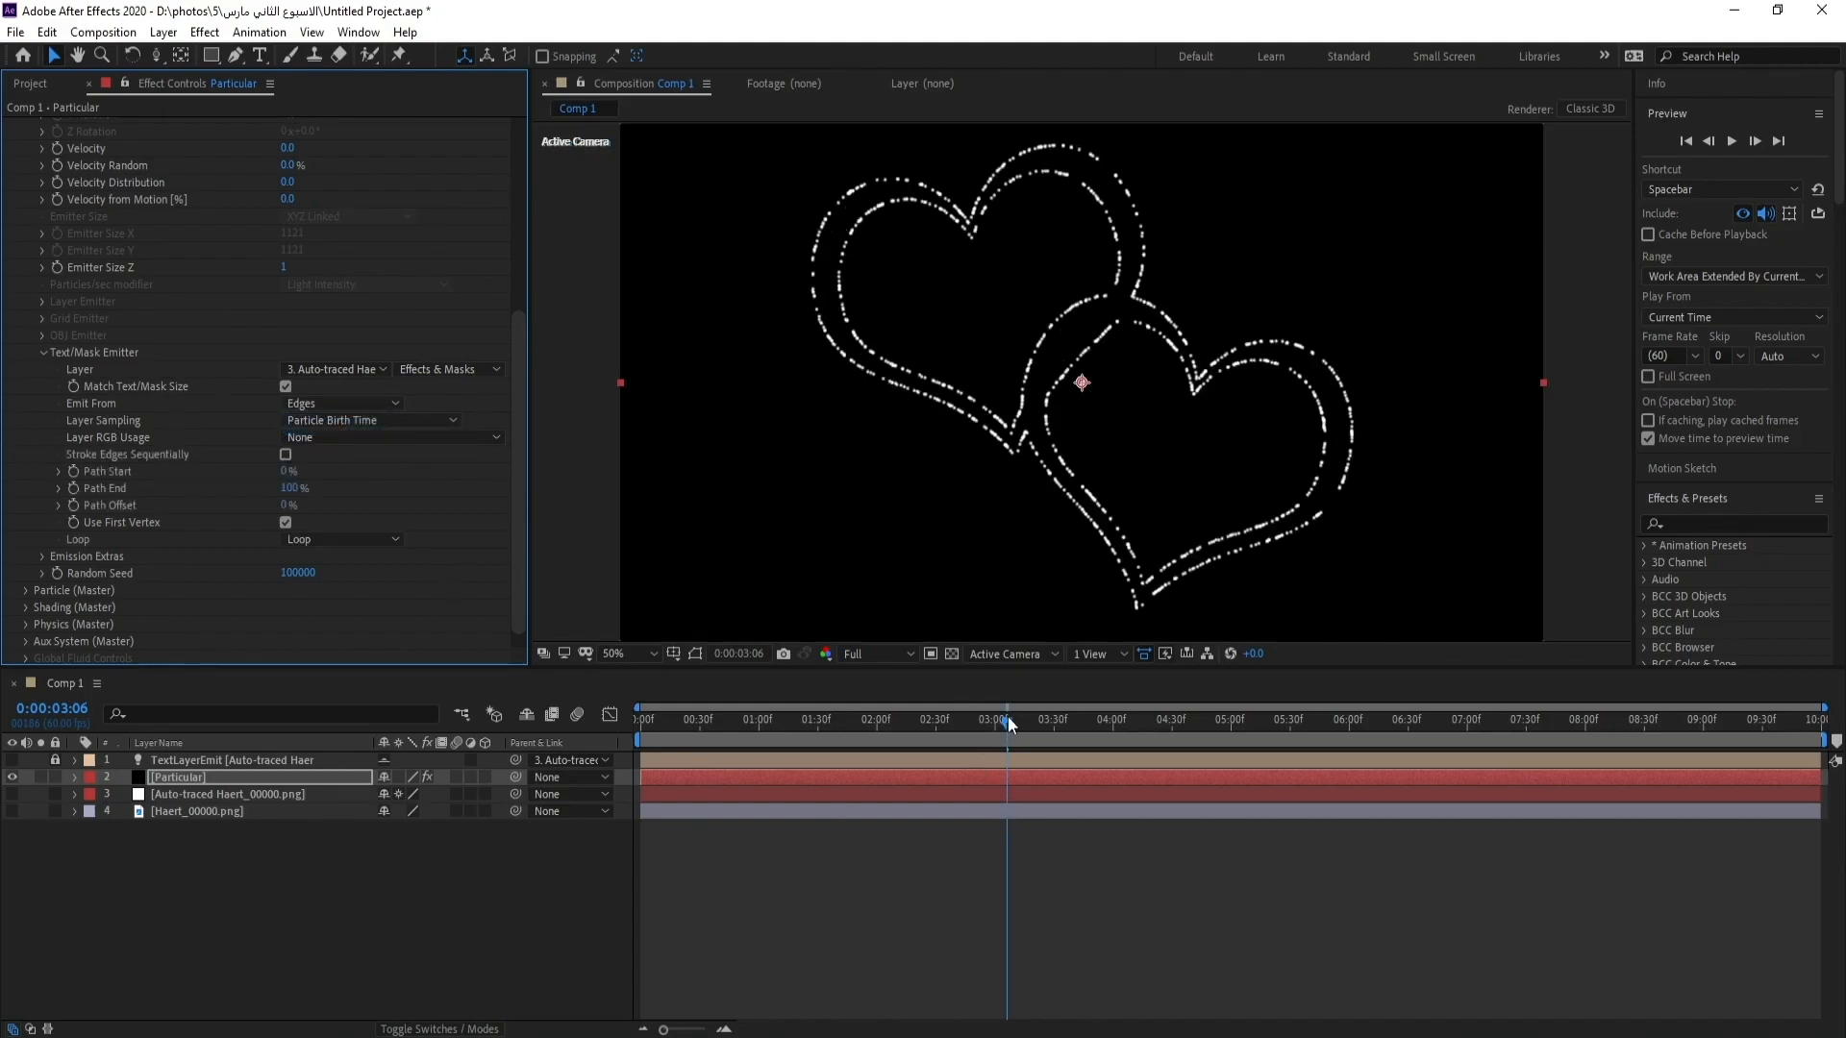
{"action": "left_click_drag", "start_coordinate": [1007, 717], "coordinate": [944, 723]}
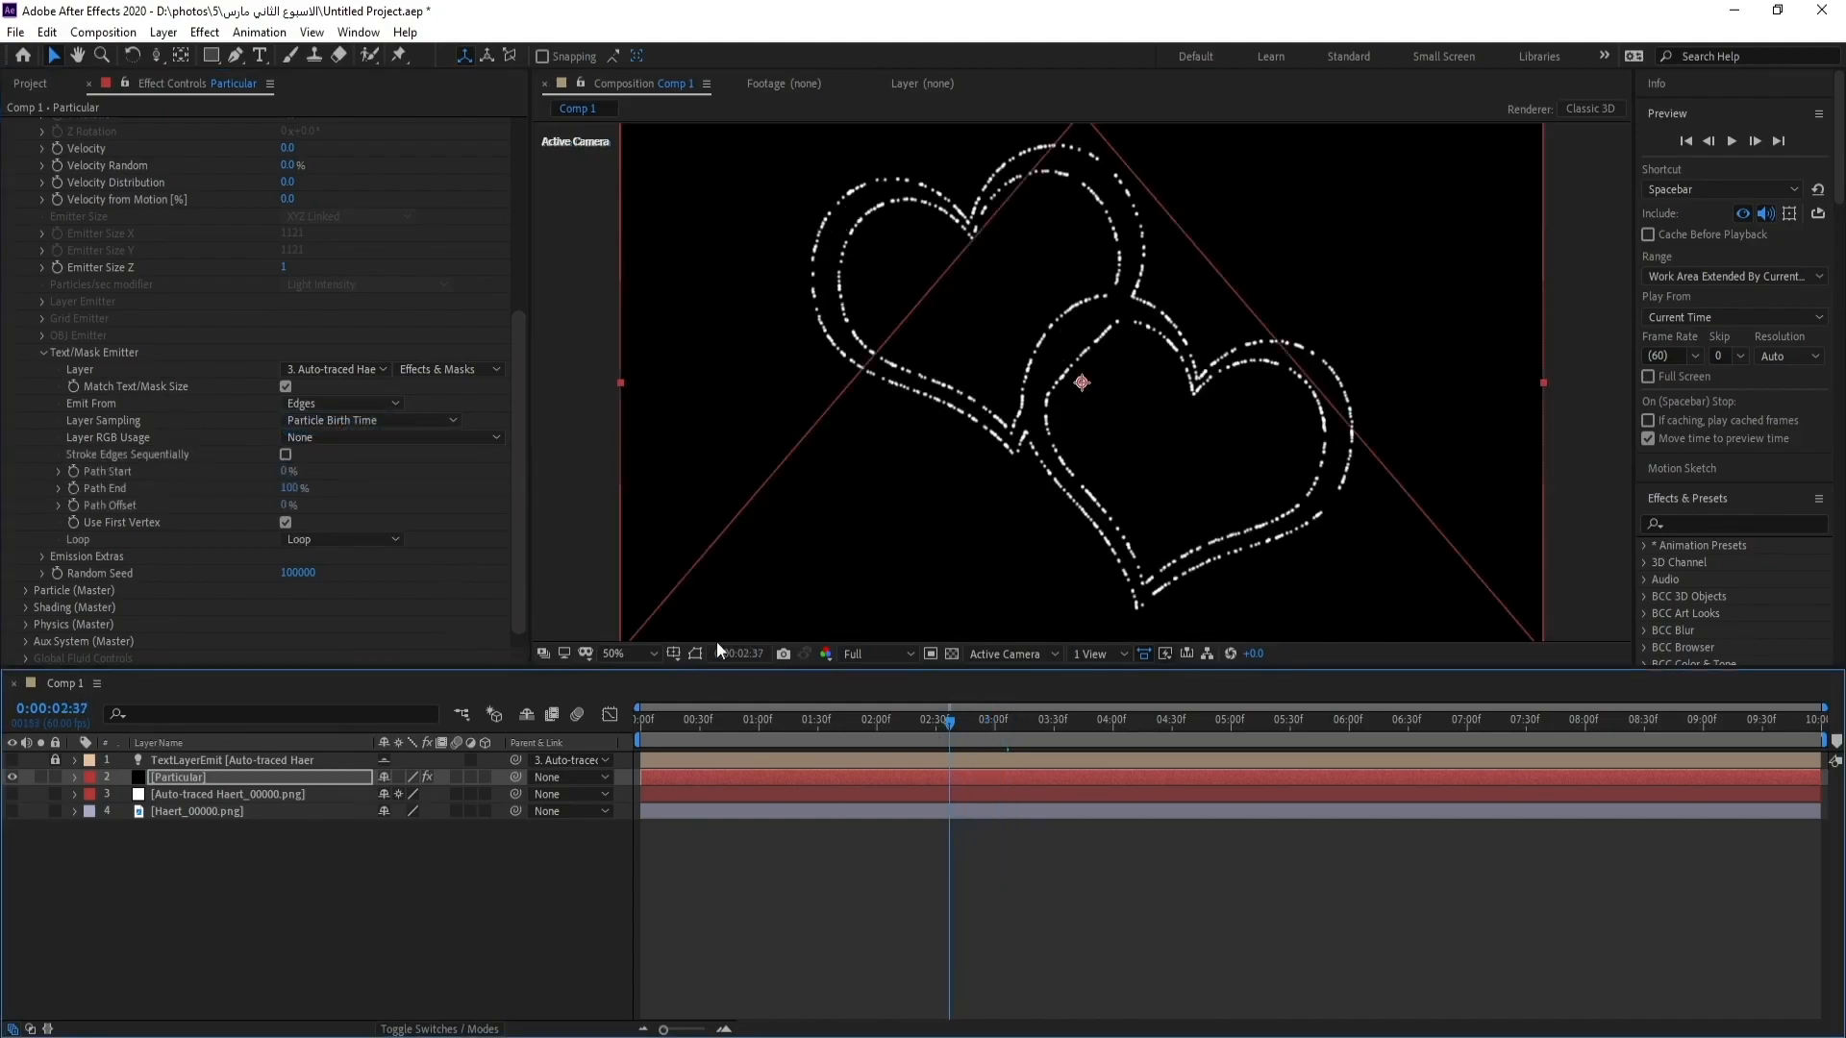
Step: Set the particle Size to 2 in the Particle (Master) settings
{"action": "left_click", "coordinate": [517, 442]}
{"action": "scroll", "coordinate": [517, 448], "scroll_direction": "down", "scroll_amount": 1}
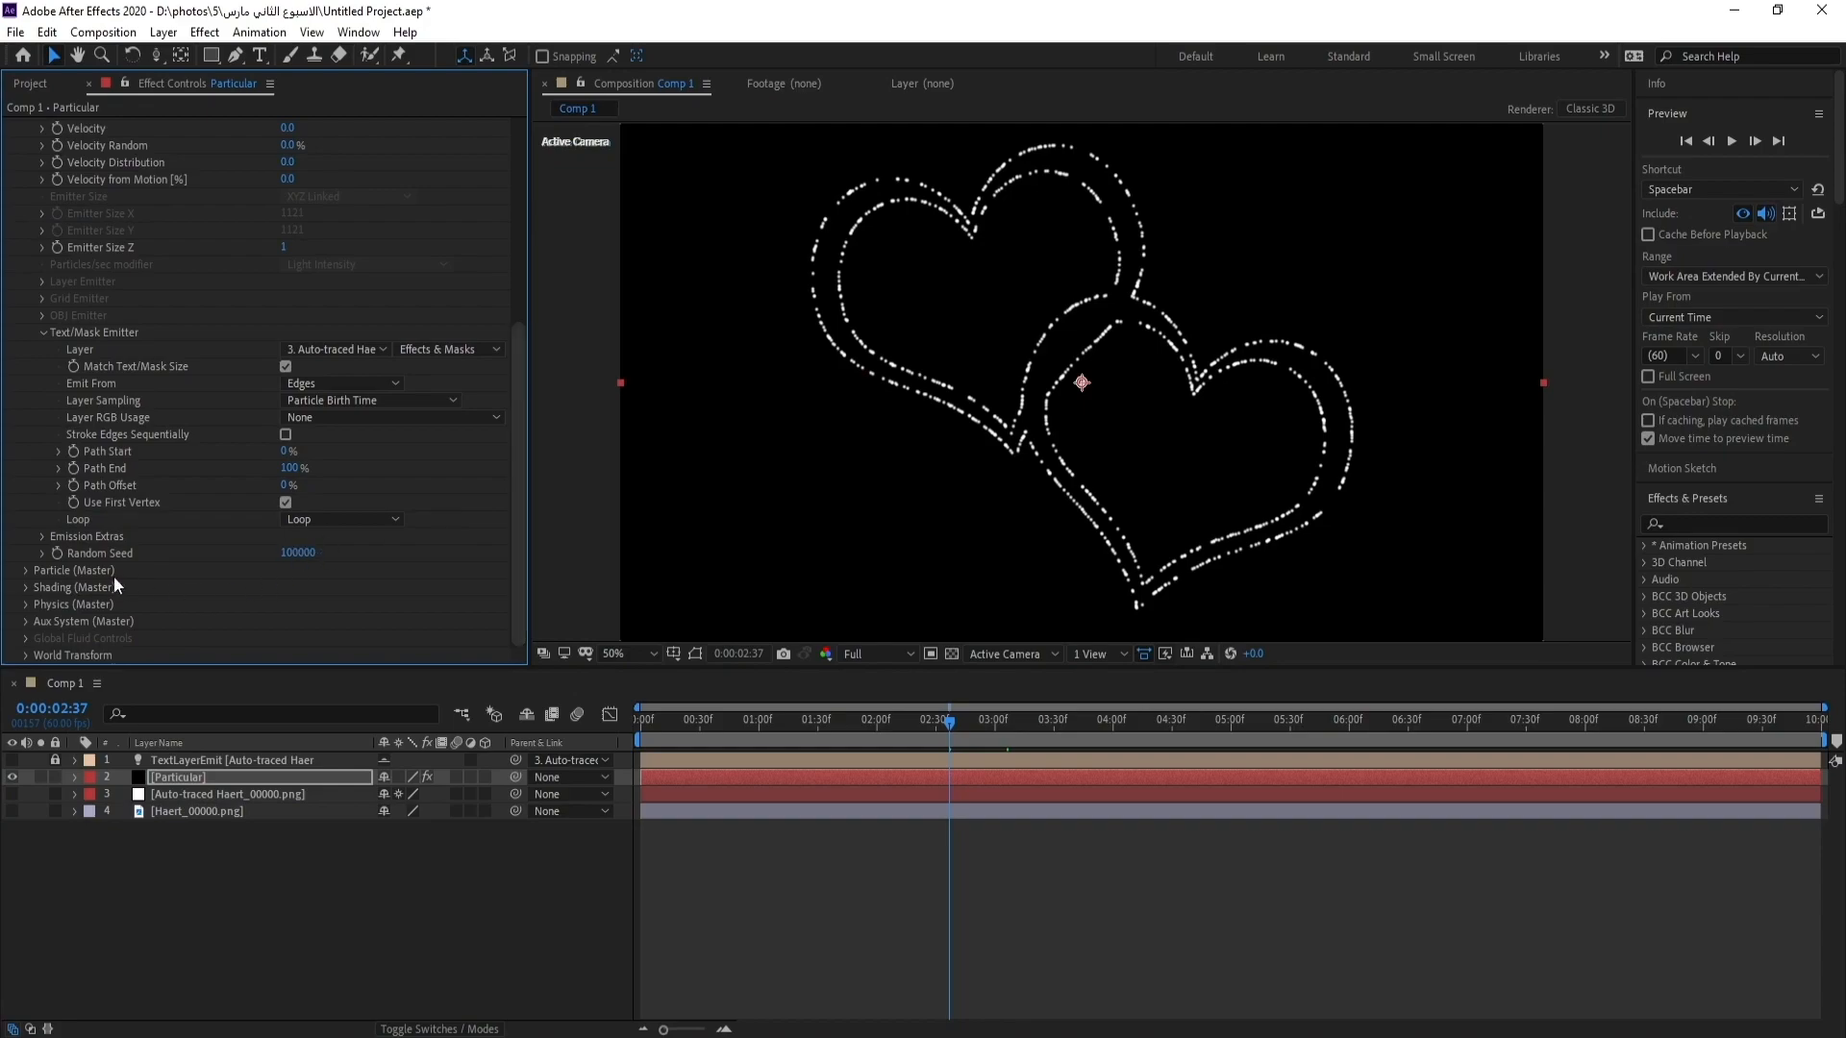
{"action": "left_click", "coordinate": [25, 571]}
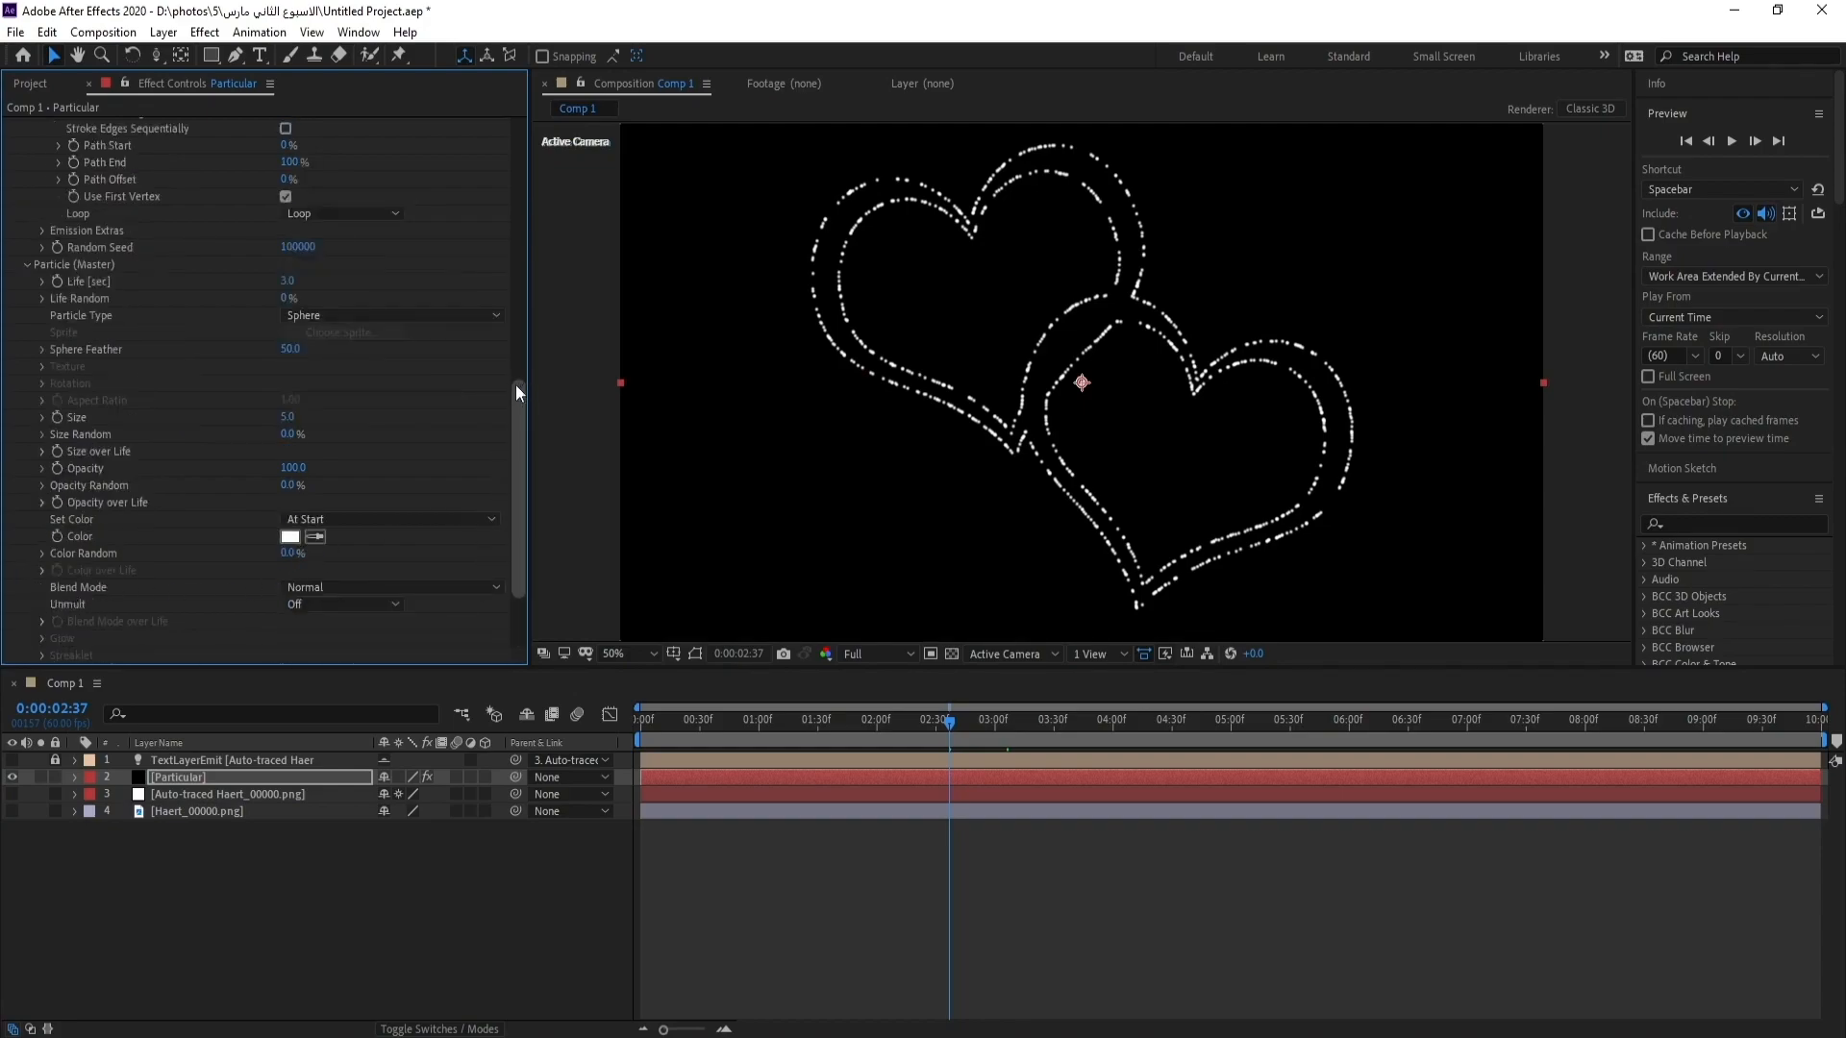
{"action": "left_click_drag", "start_coordinate": [513, 407], "coordinate": [513, 419]}
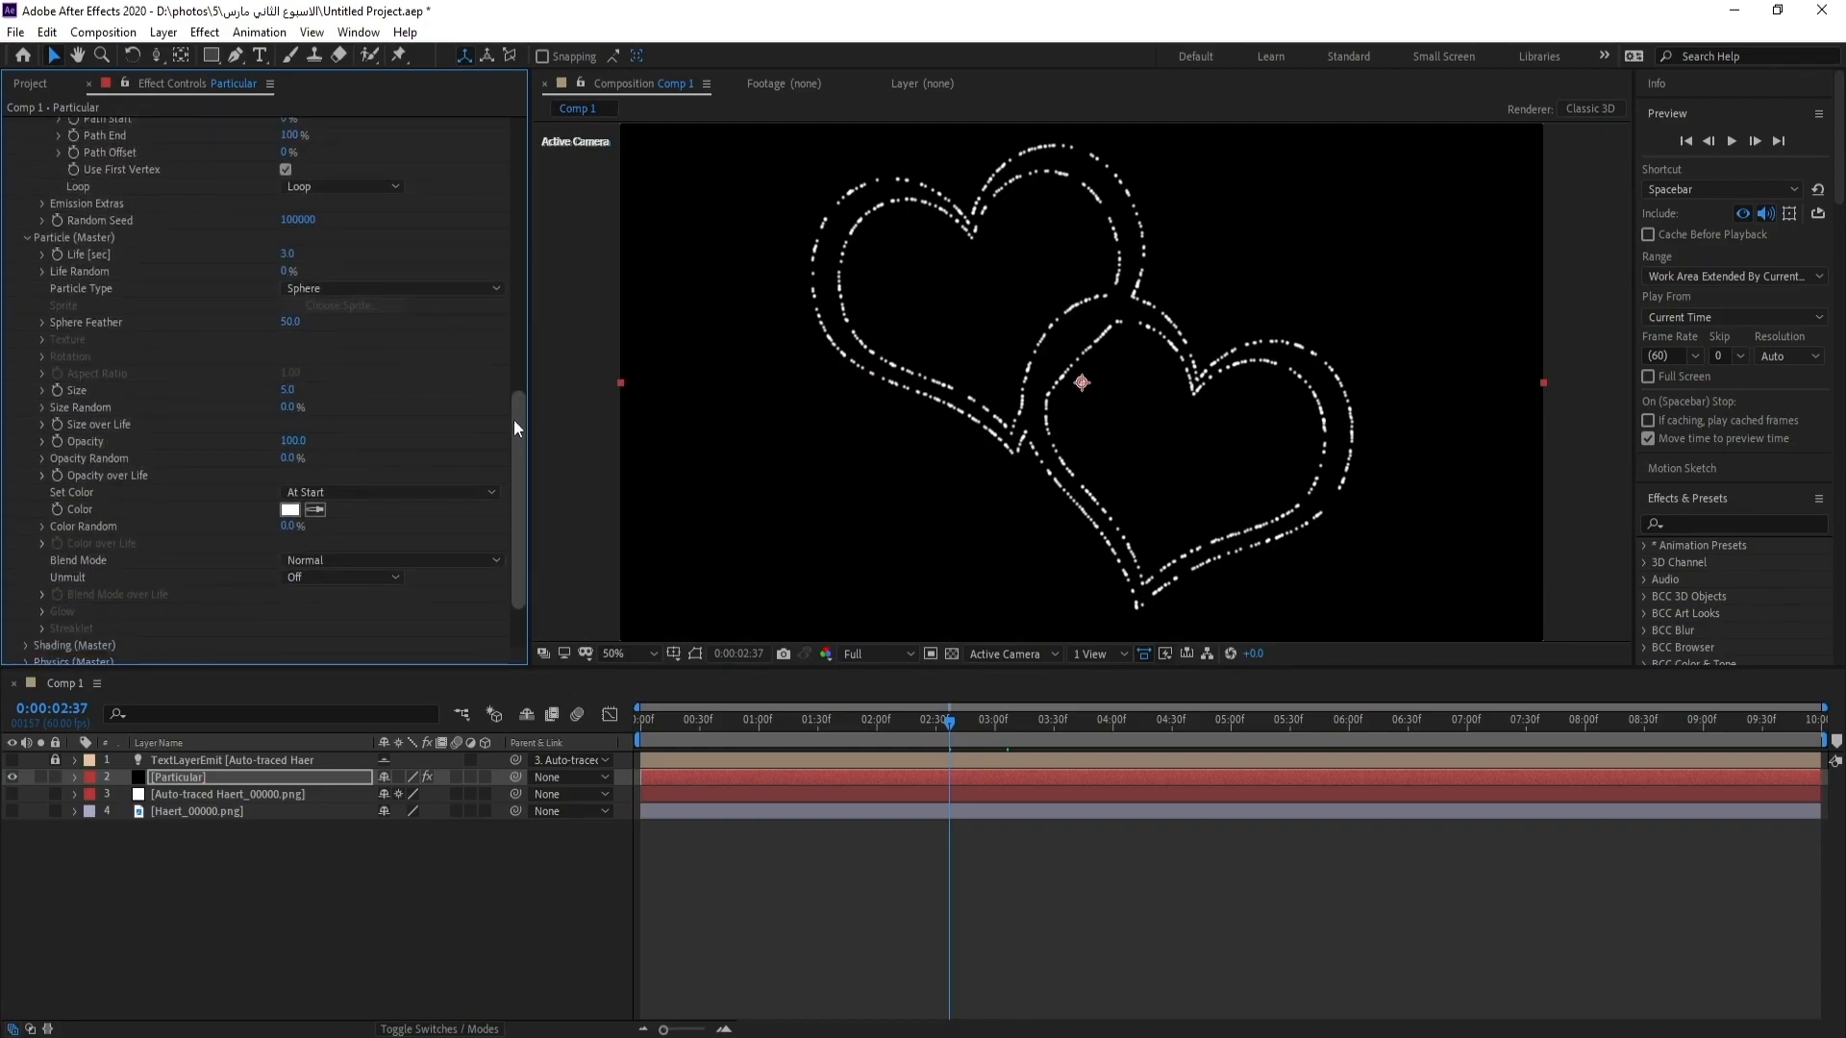
{"action": "left_click", "coordinate": [286, 391]}
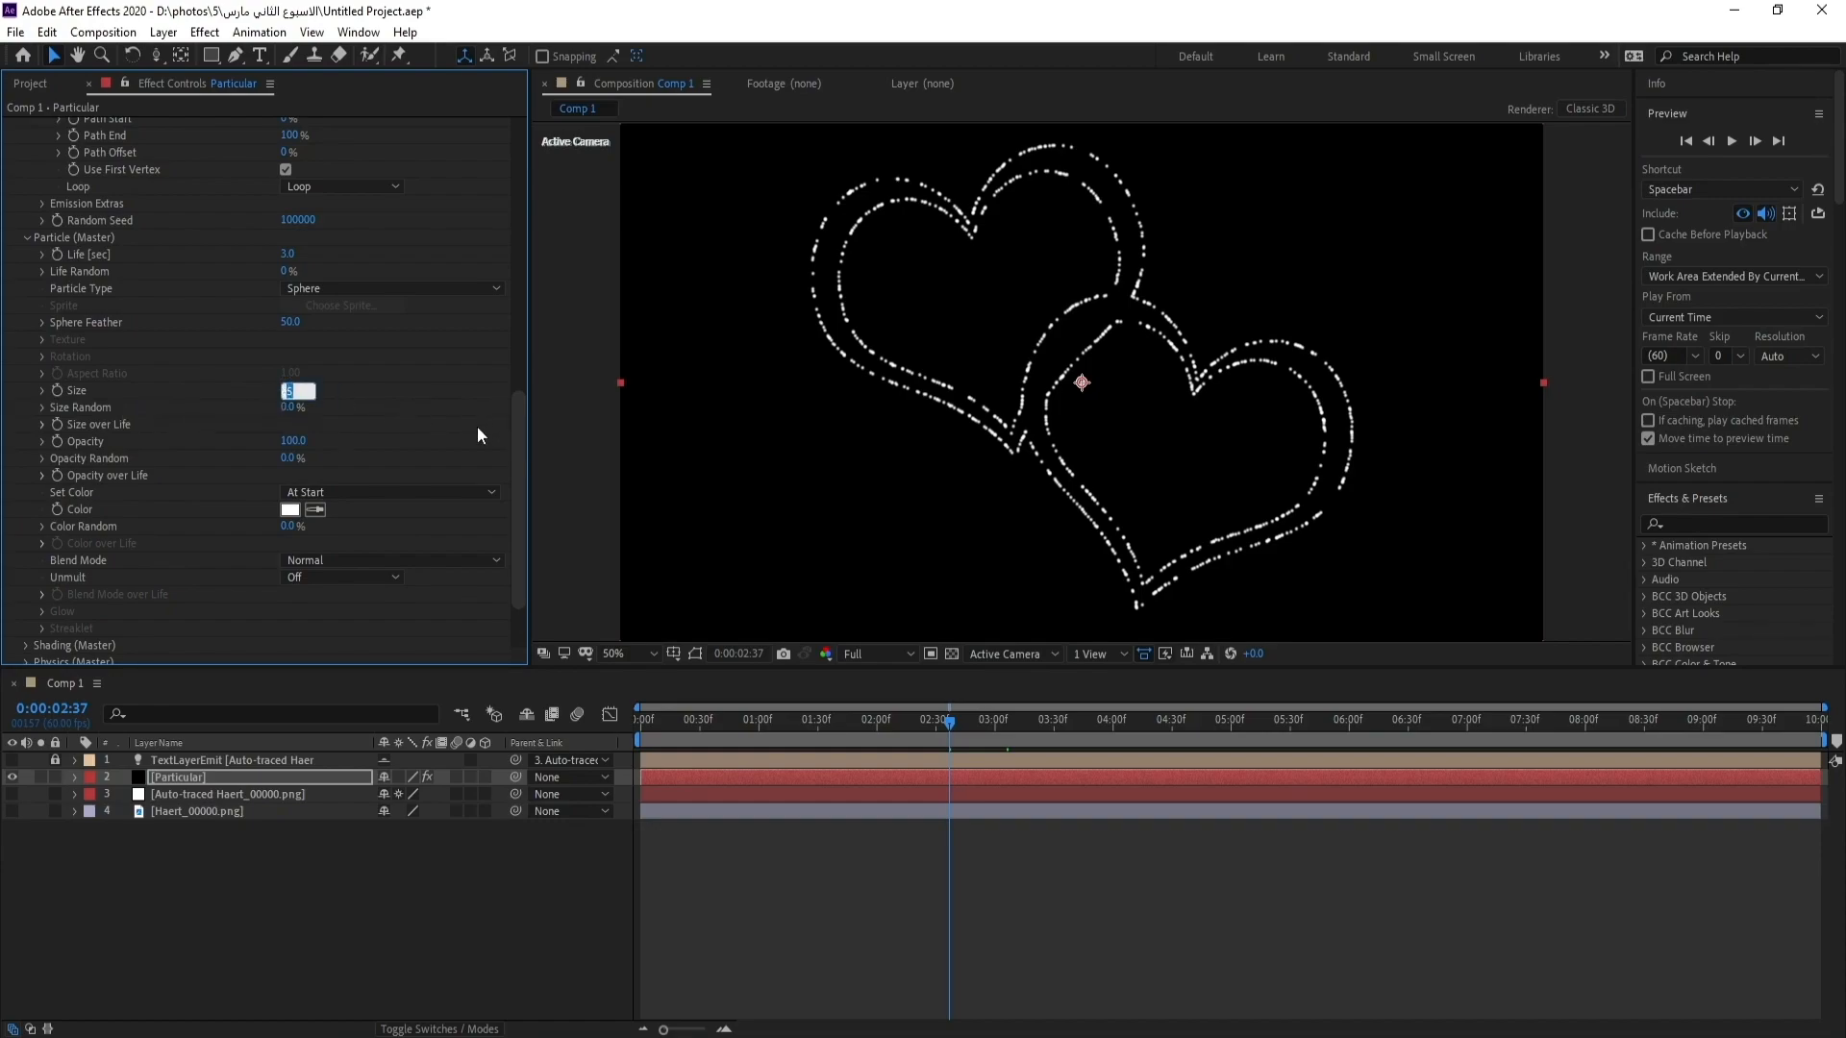
{"action": "type", "text": "2"}
{"action": "key", "text": "Return"}
Step: Apply the linearly descending preset curve to Size over Life
{"action": "left_click_drag", "start_coordinate": [517, 408], "coordinate": [517, 428]}
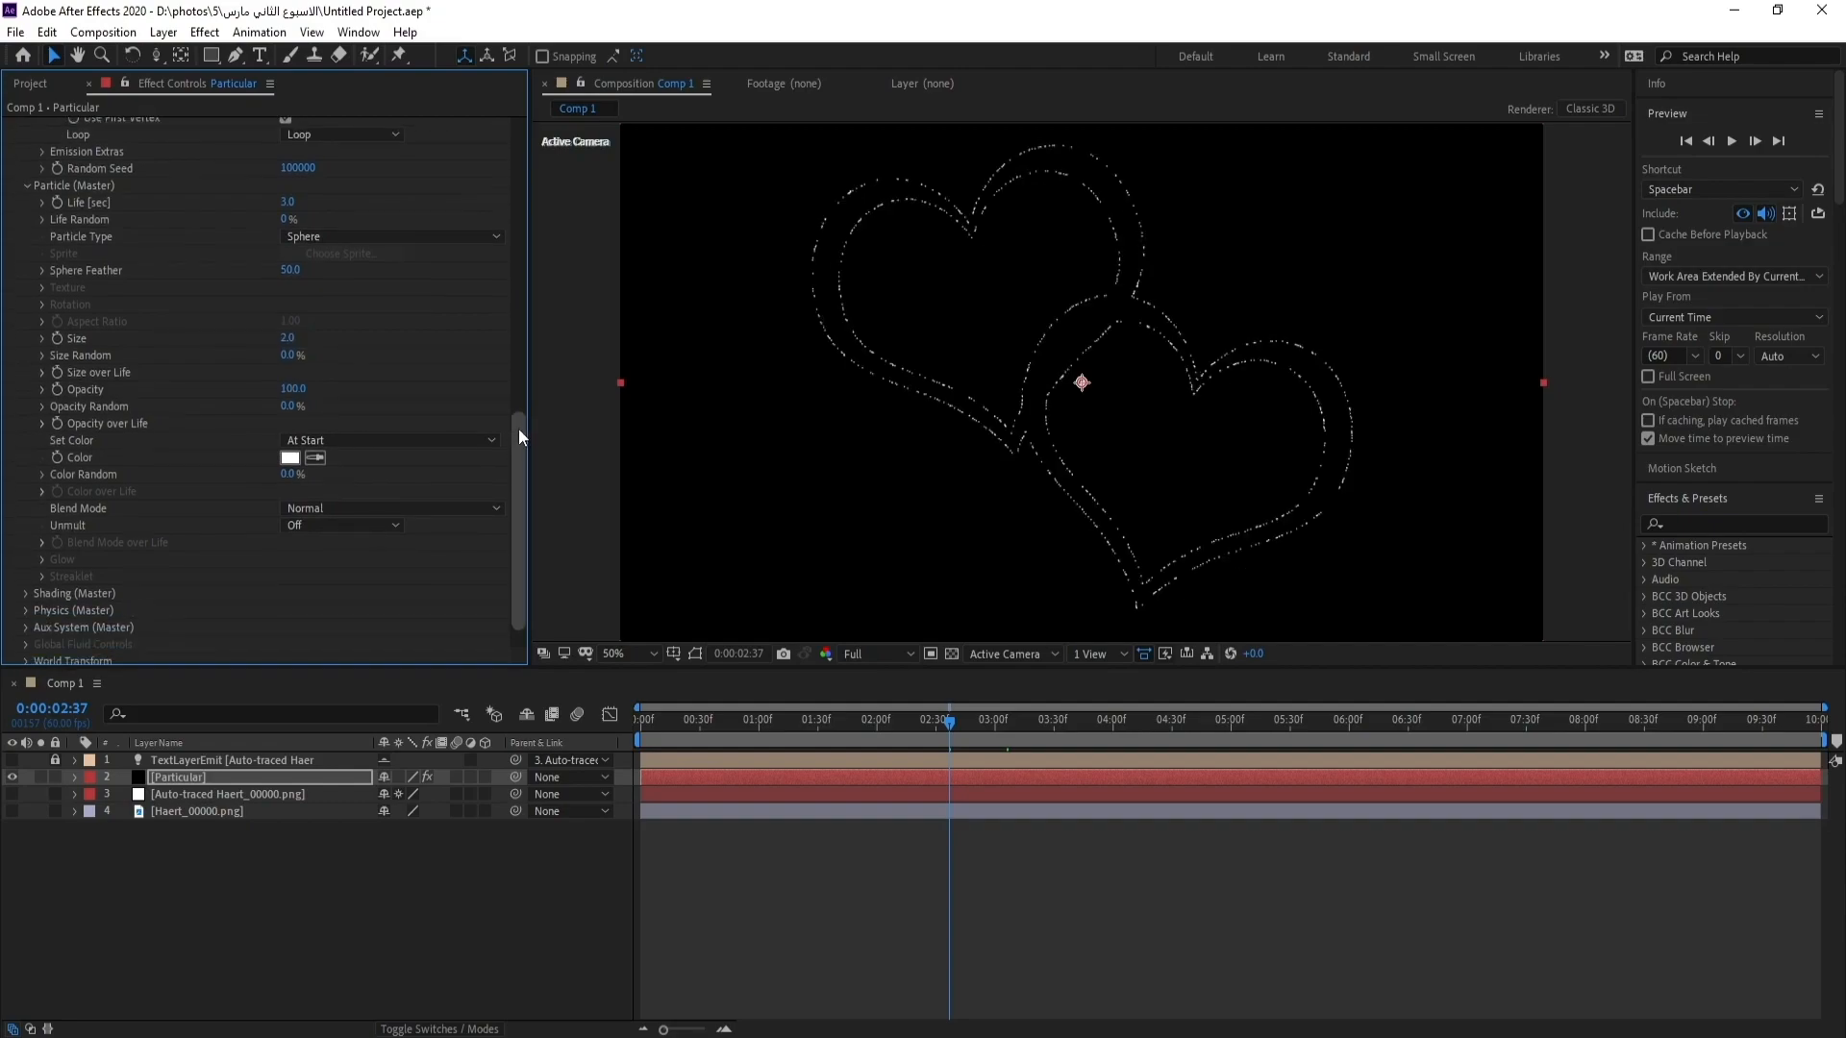
{"action": "left_click", "coordinate": [40, 372]}
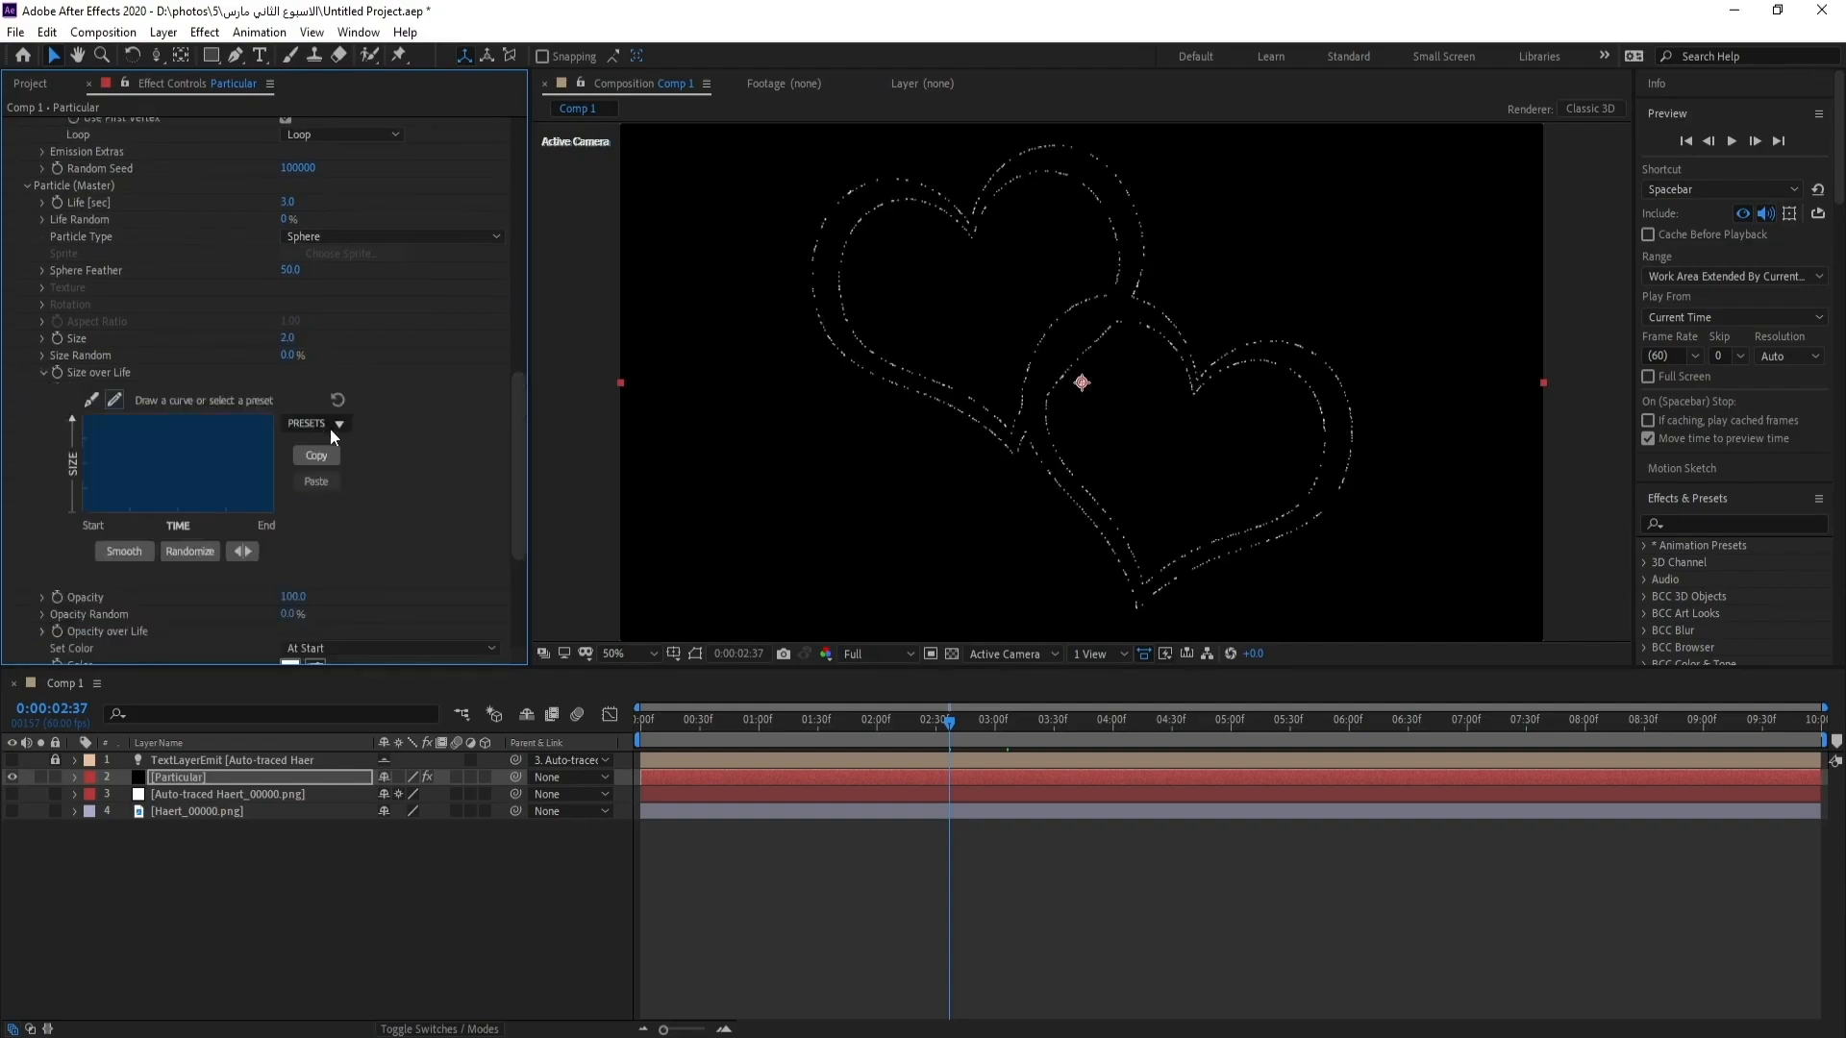
{"action": "left_click", "coordinate": [326, 423]}
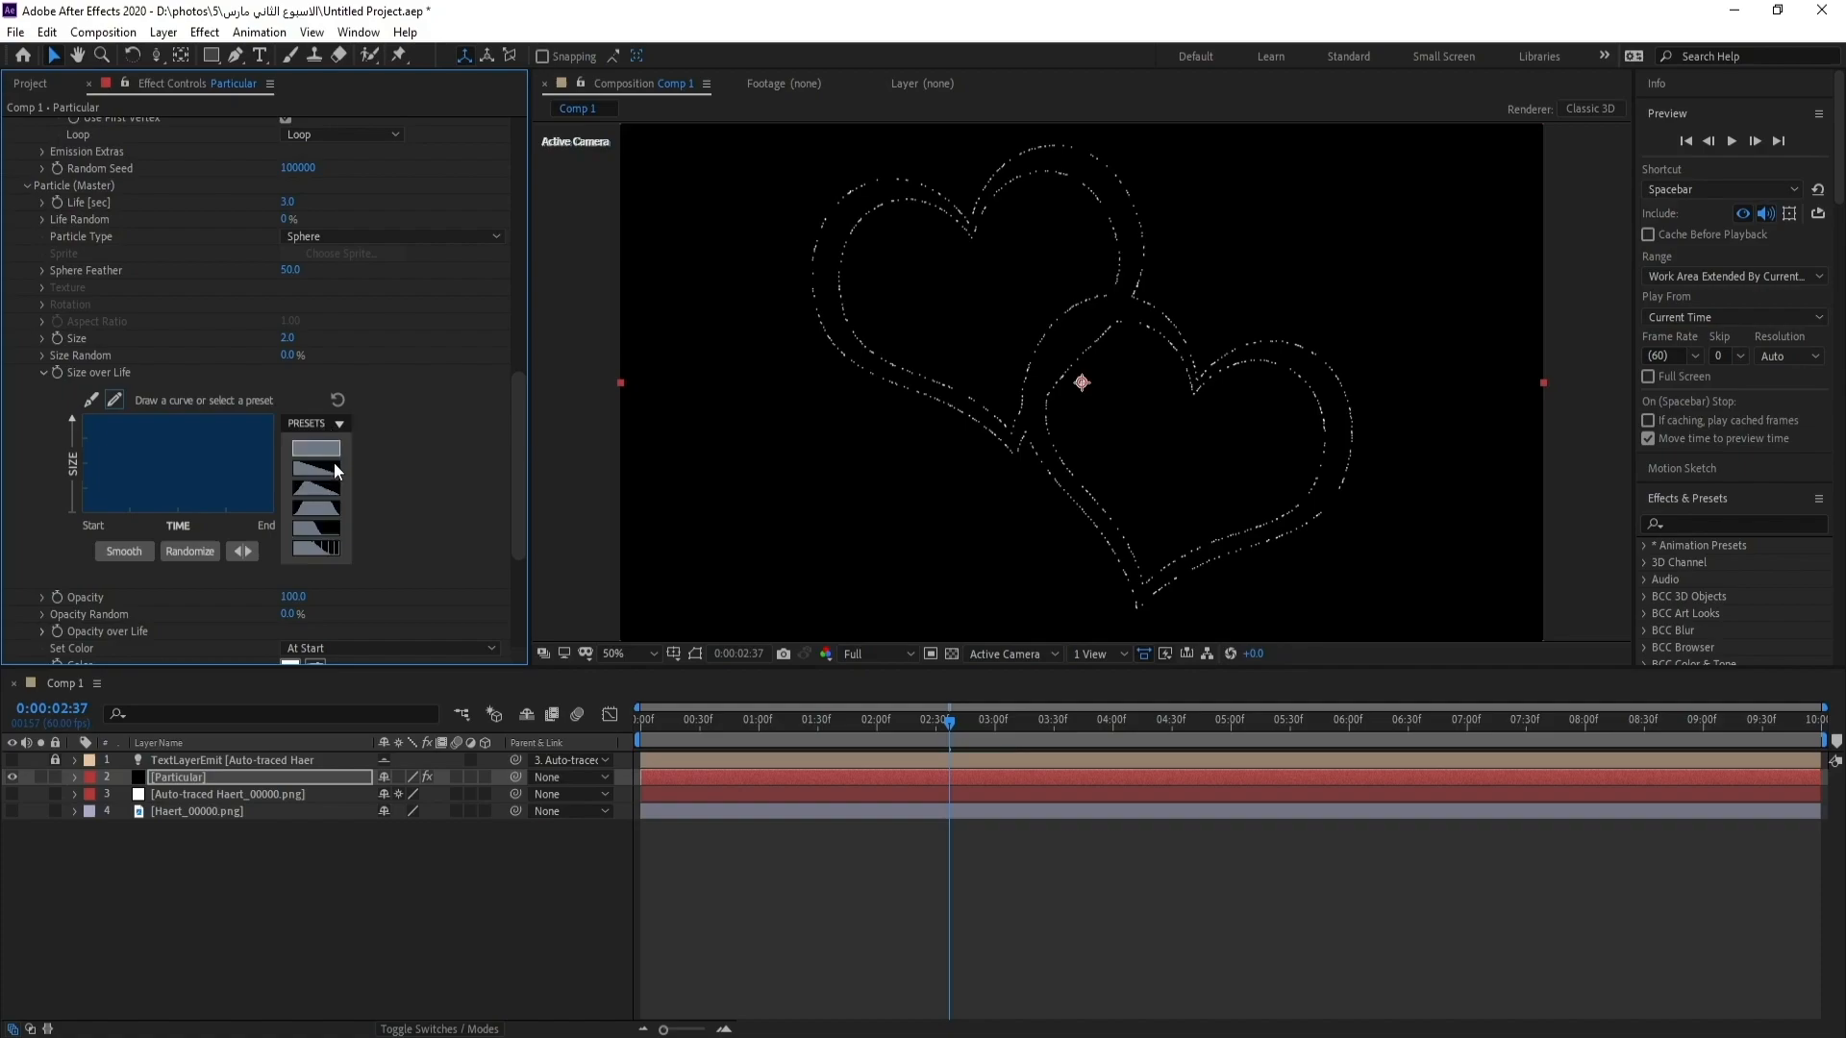
{"action": "left_click", "coordinate": [332, 464]}
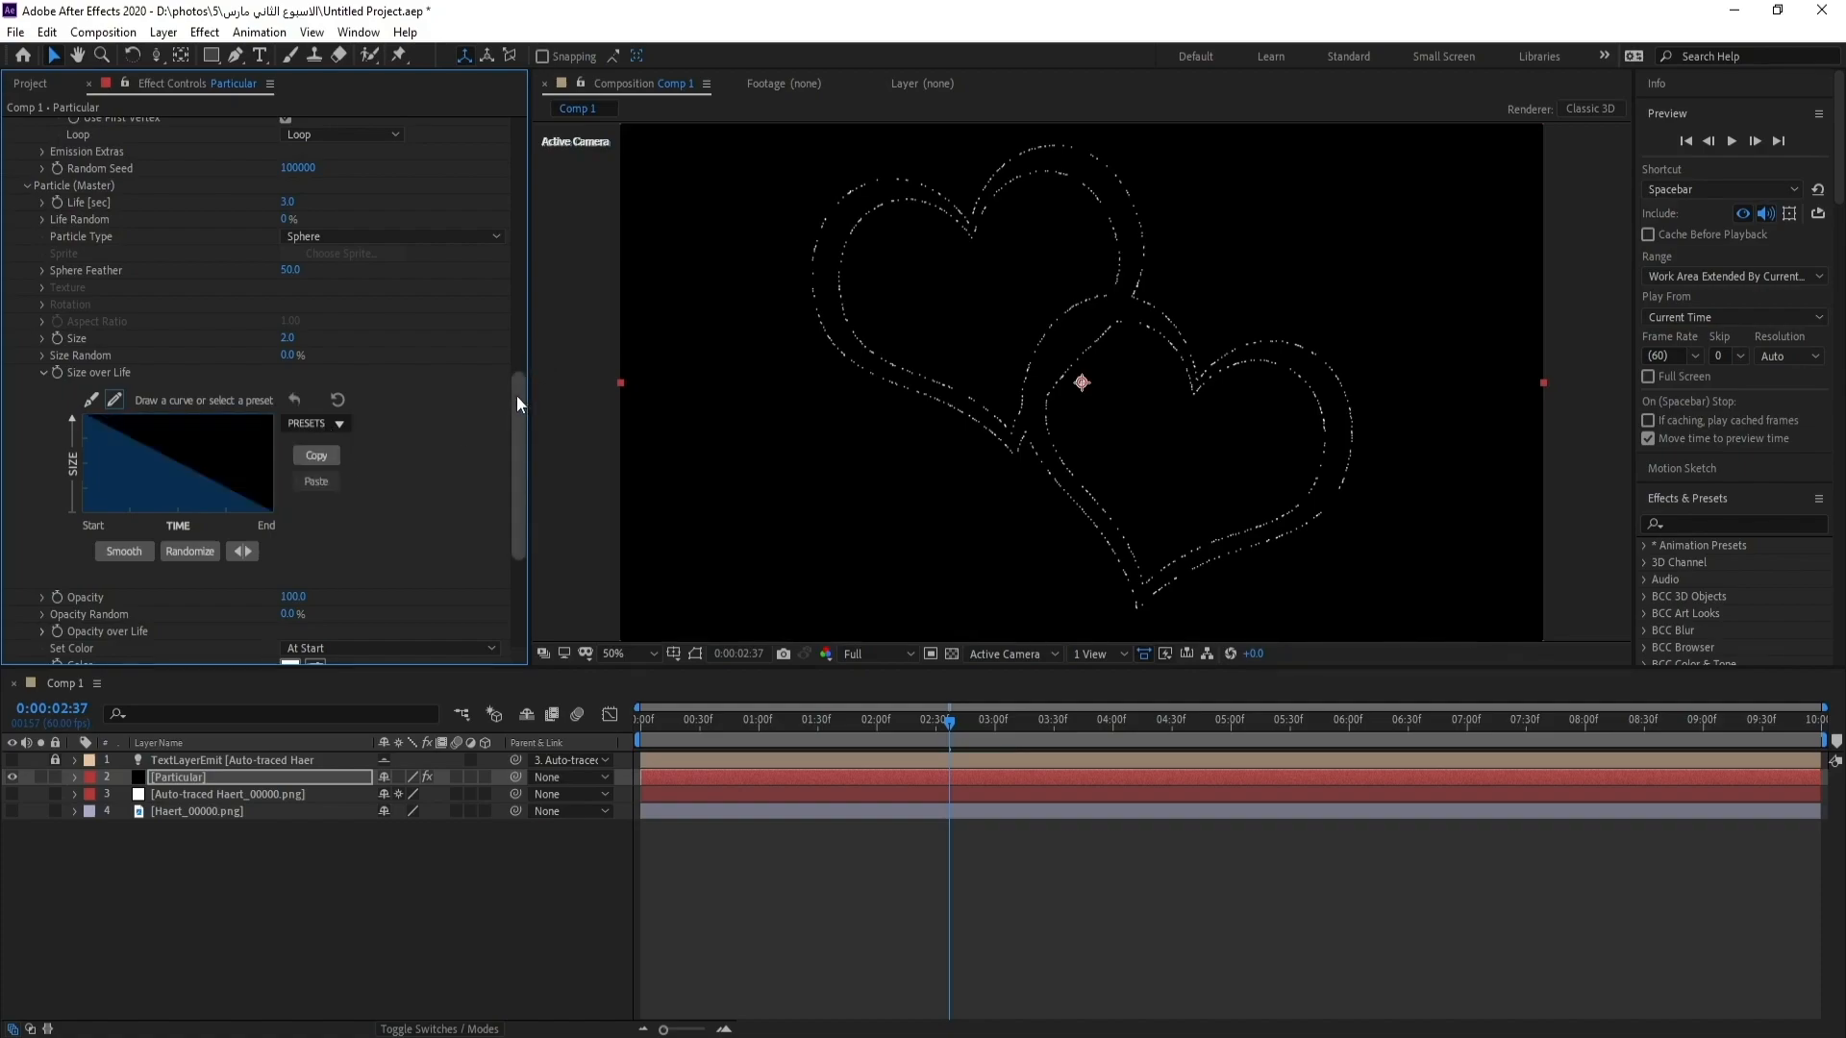
Step: Apply the linearly descending preset curve to the particles' Opacity over Life
{"action": "left_click_drag", "start_coordinate": [516, 395], "coordinate": [517, 424]}
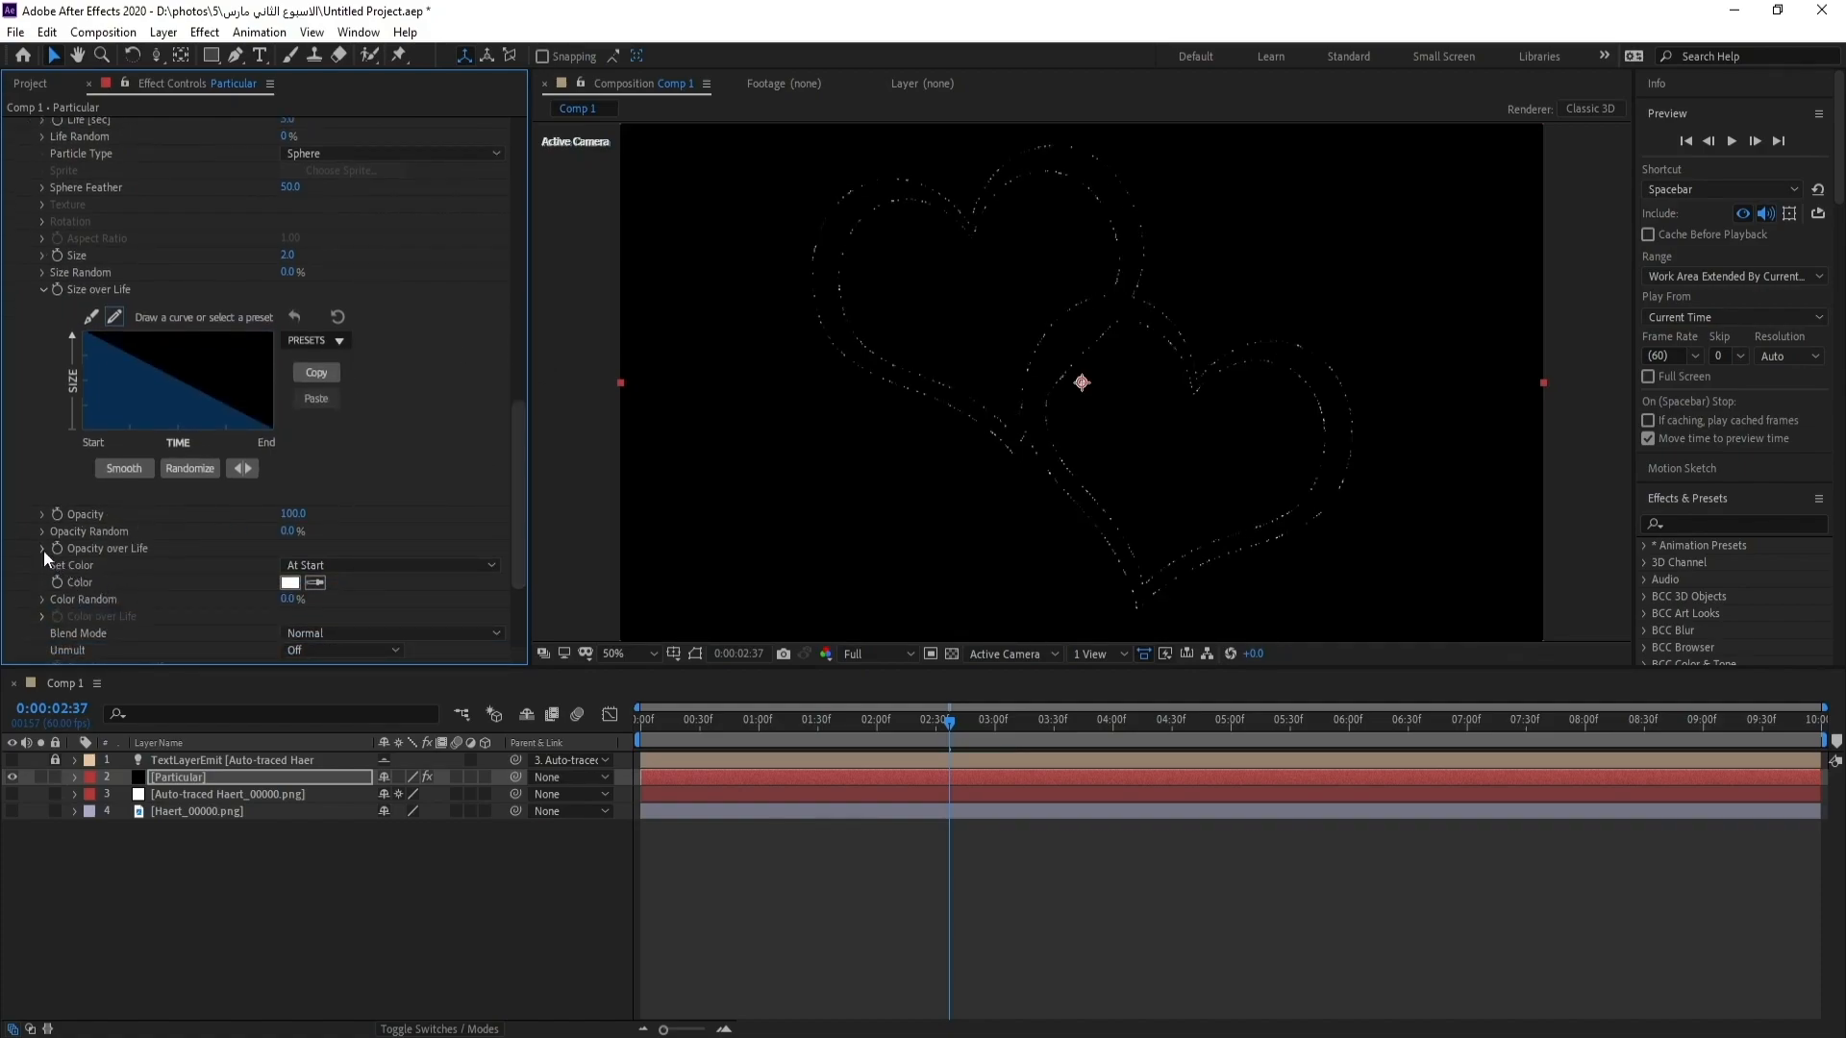
{"action": "left_click", "coordinate": [41, 548]}
{"action": "scroll", "coordinate": [369, 577], "scroll_direction": "down", "scroll_amount": 3}
{"action": "left_click", "coordinate": [328, 497]}
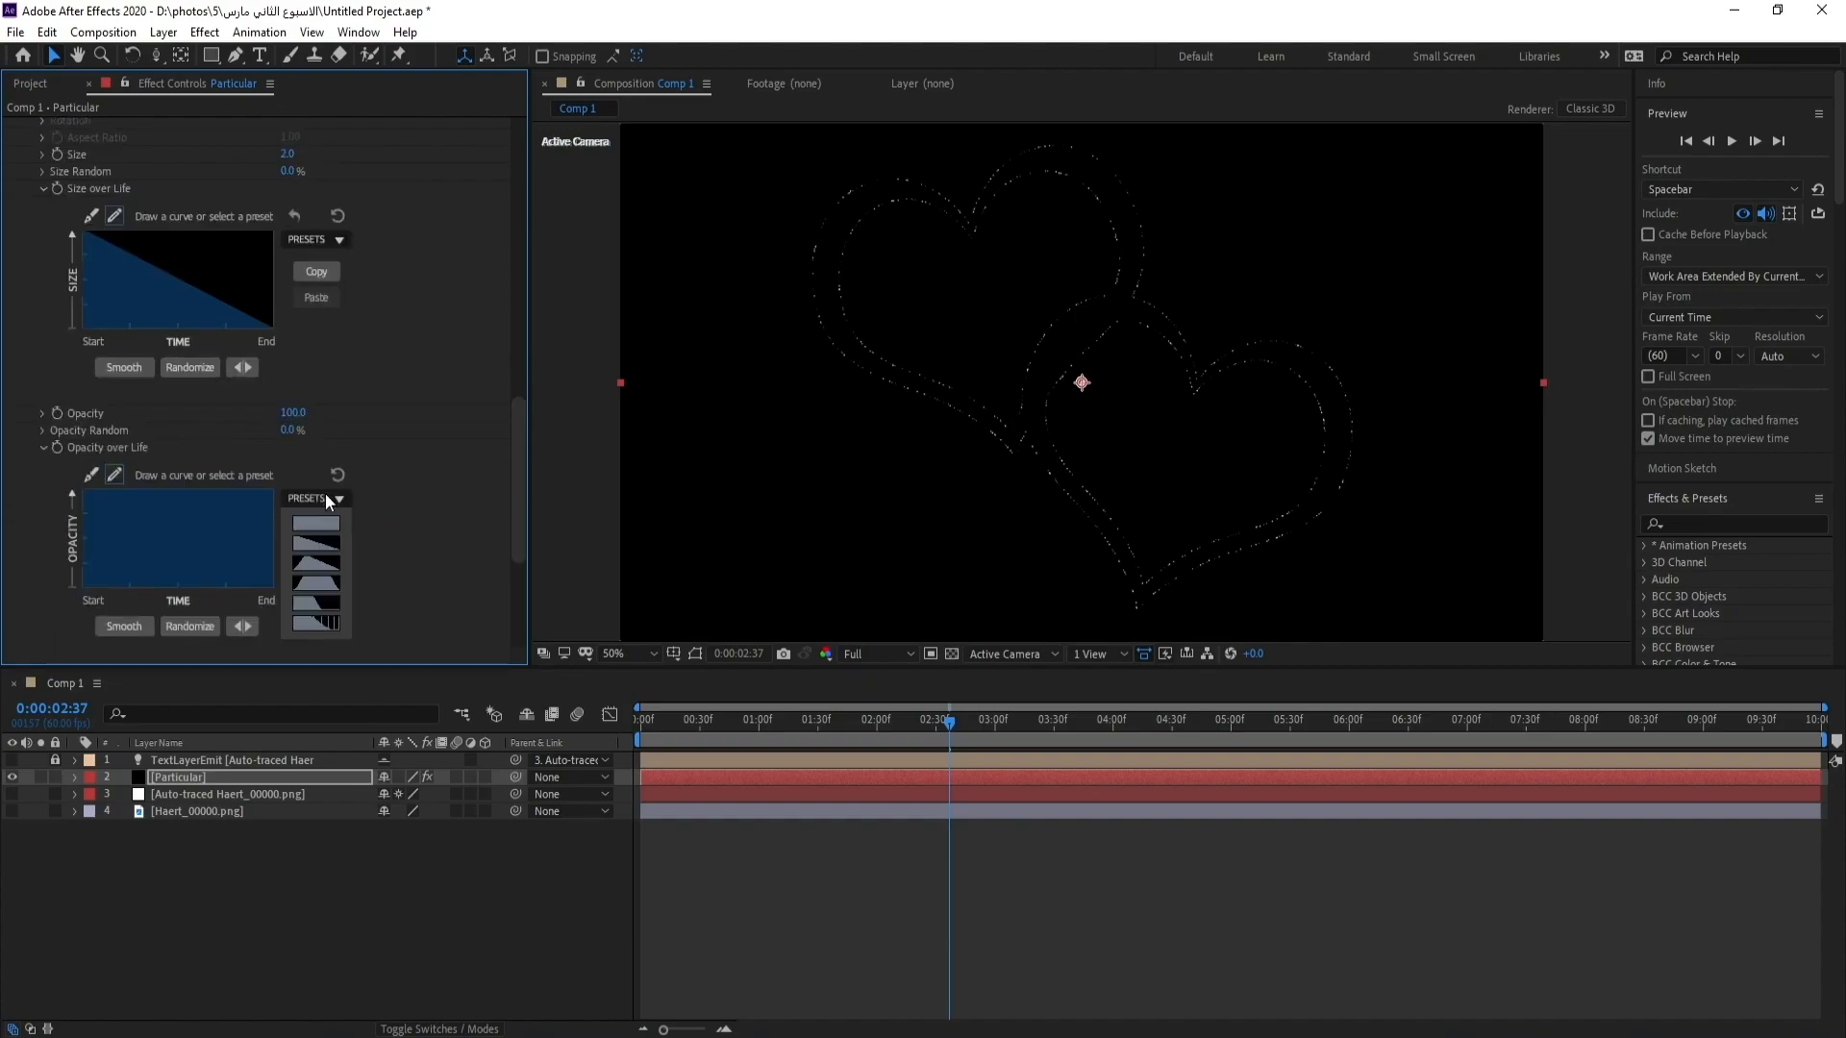
{"action": "left_click", "coordinate": [330, 546]}
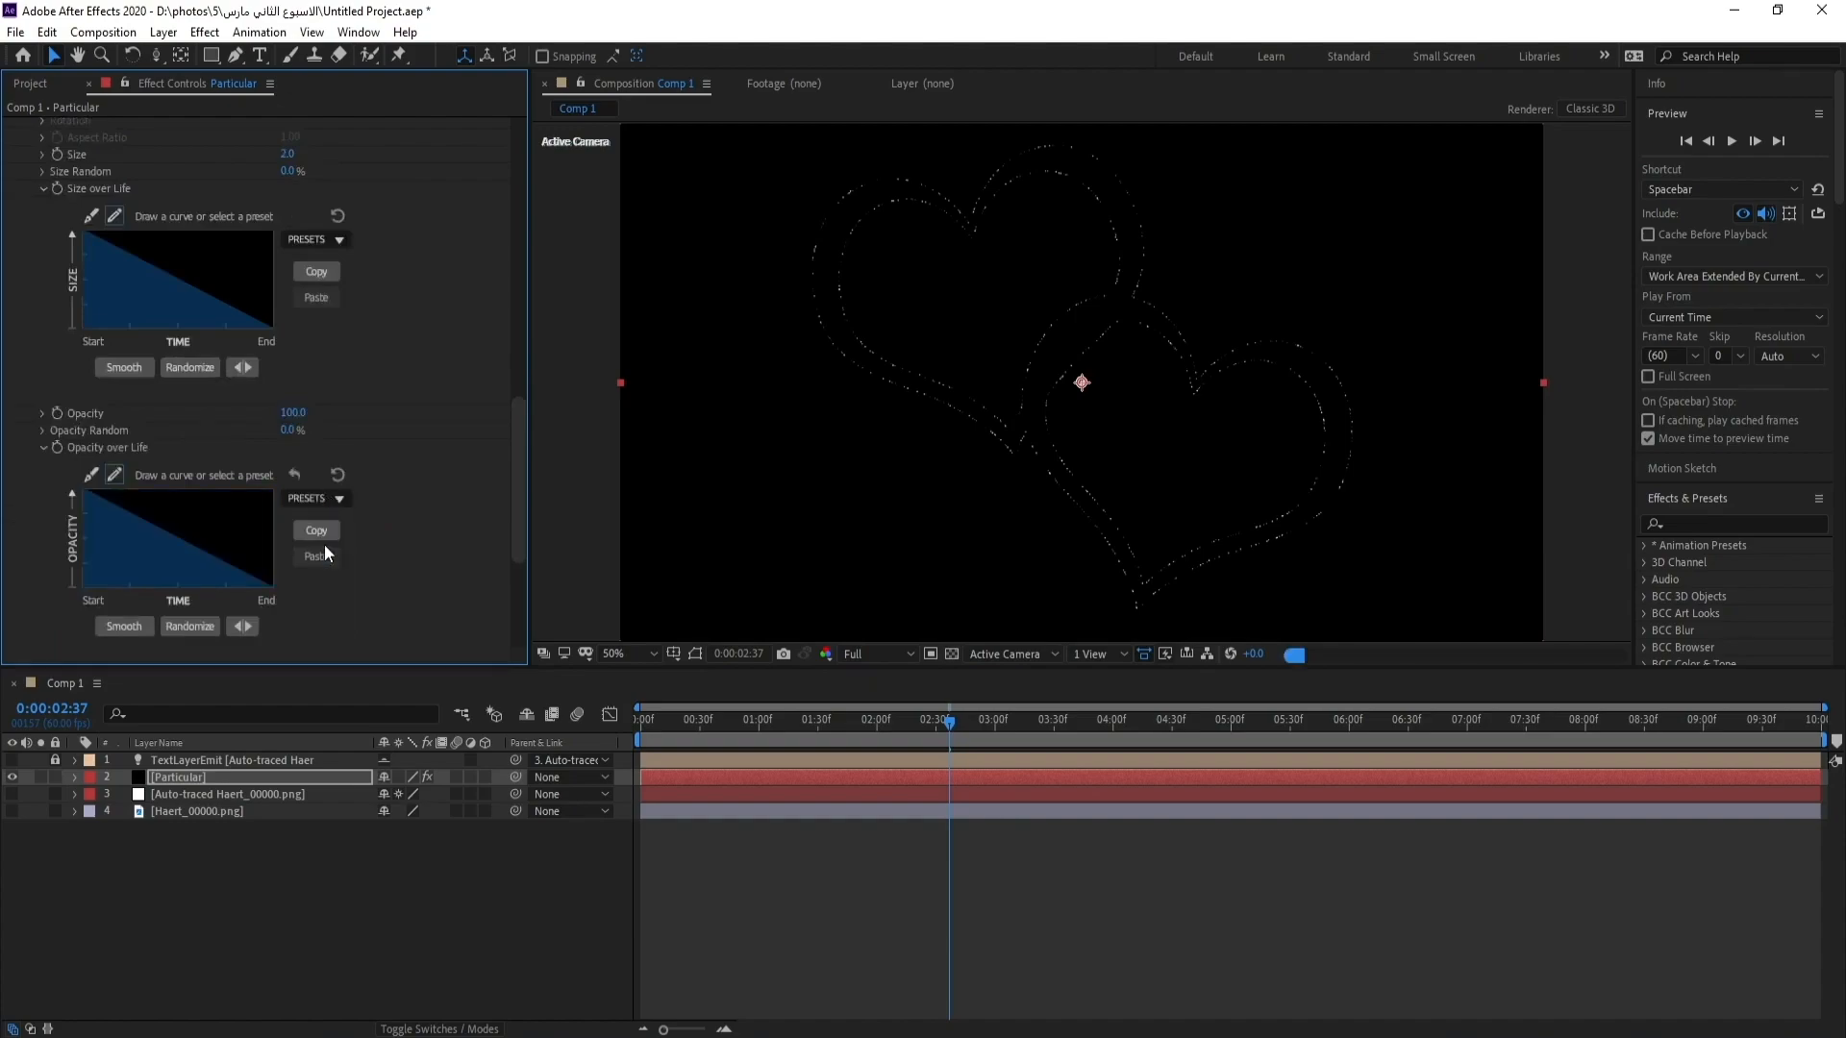
Step: Set the particles' Set Color option to Over Life and apply the white-cyan-blue gradient preset to Color over Life
{"action": "left_click_drag", "start_coordinate": [523, 437], "coordinate": [505, 492]}
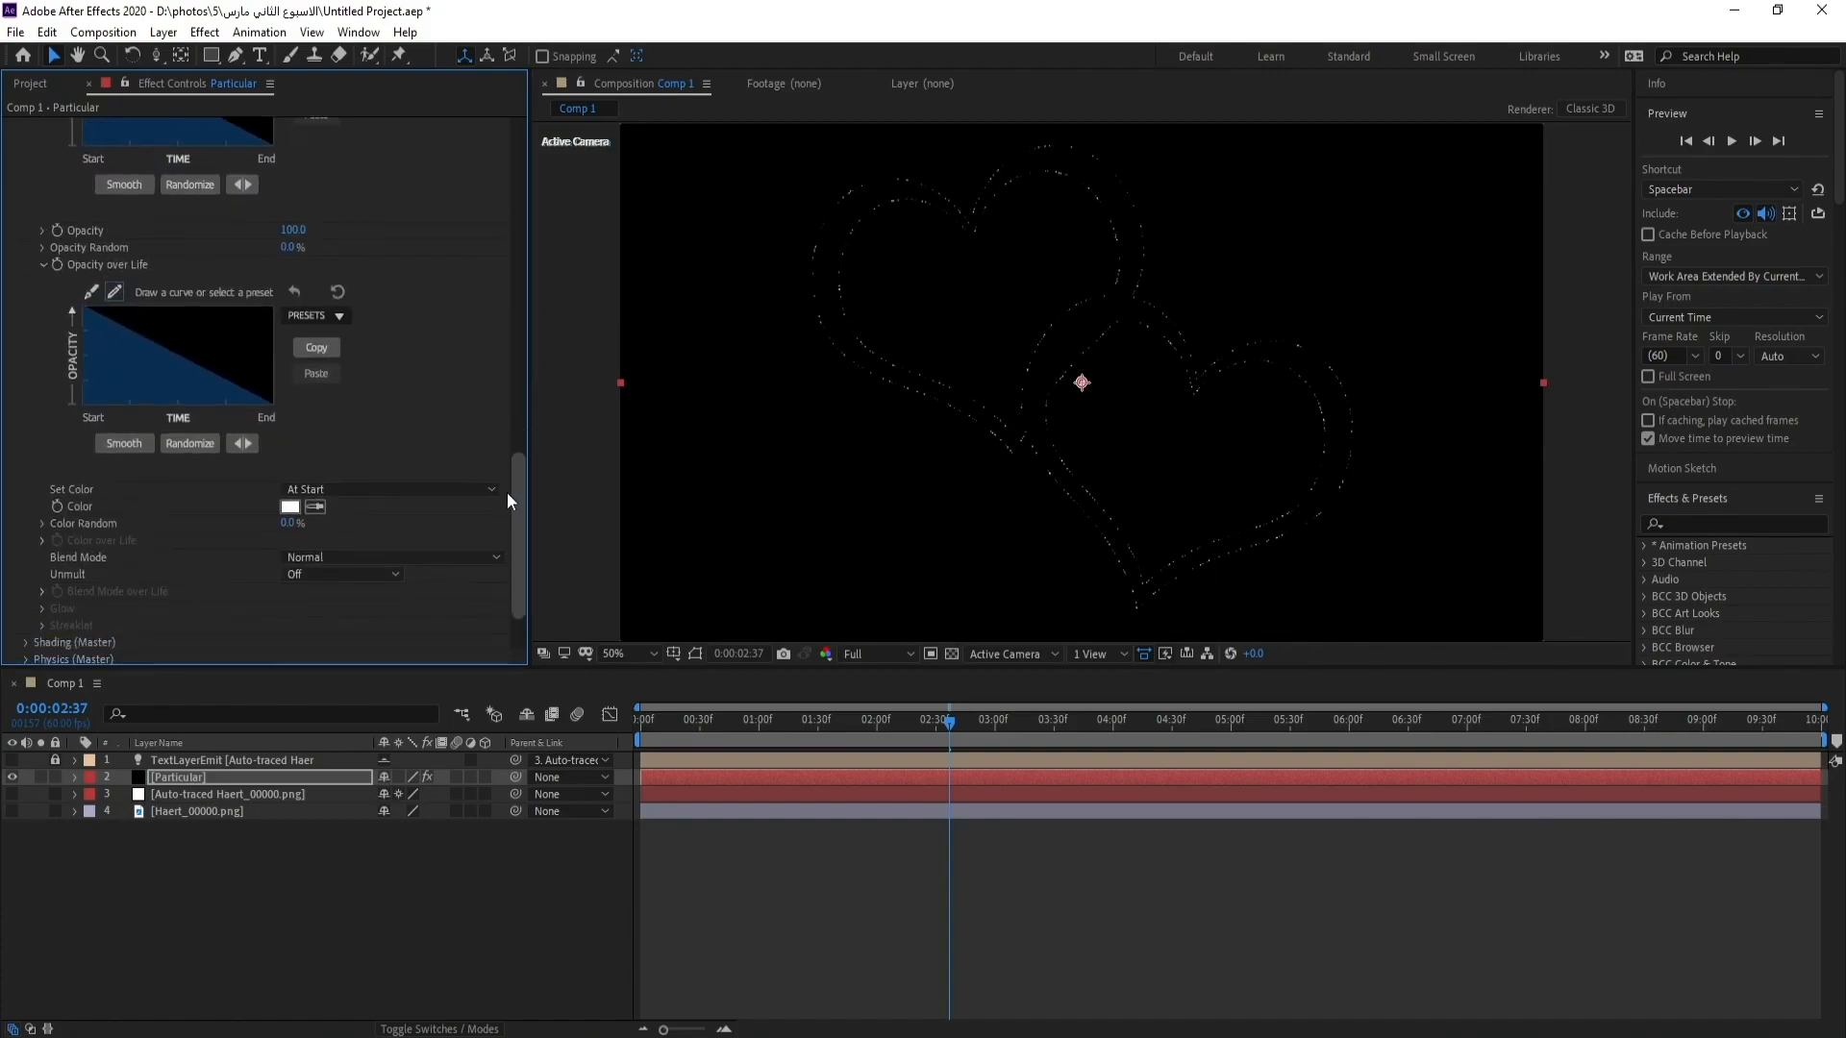
{"action": "left_click", "coordinate": [366, 487]}
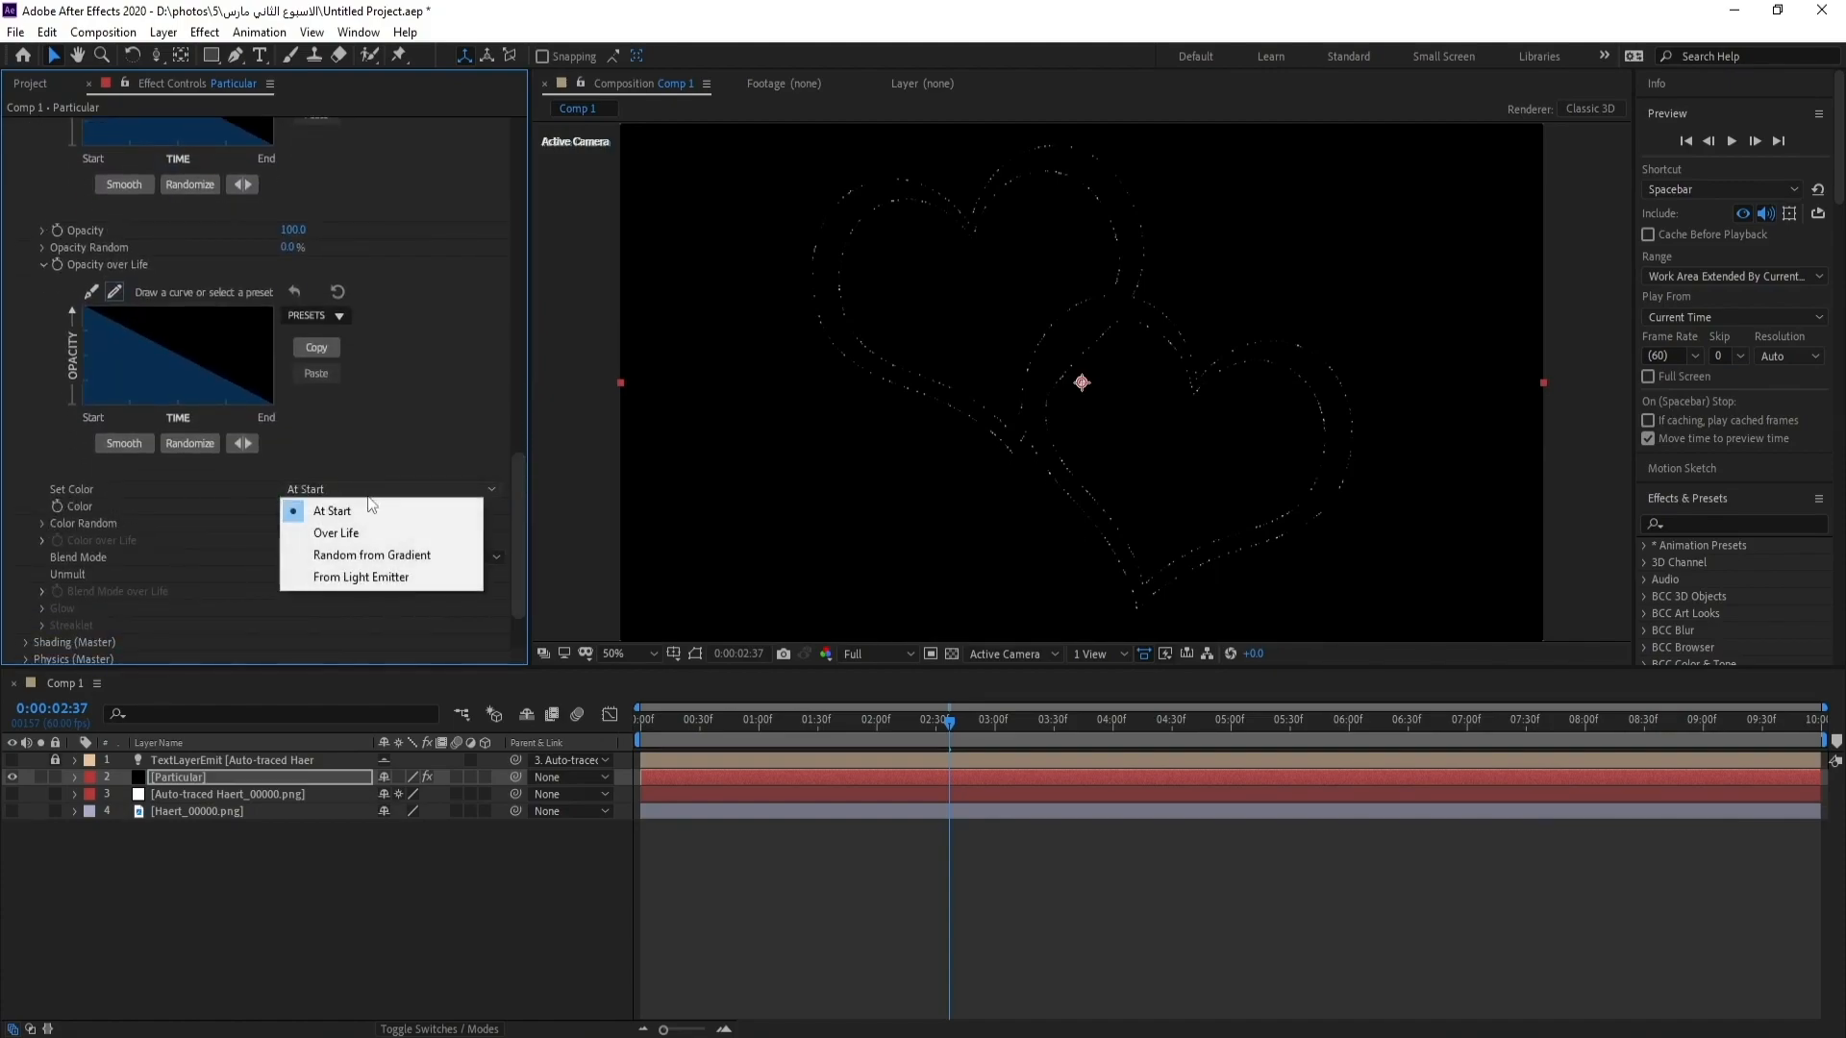
{"action": "left_click", "coordinate": [369, 533]}
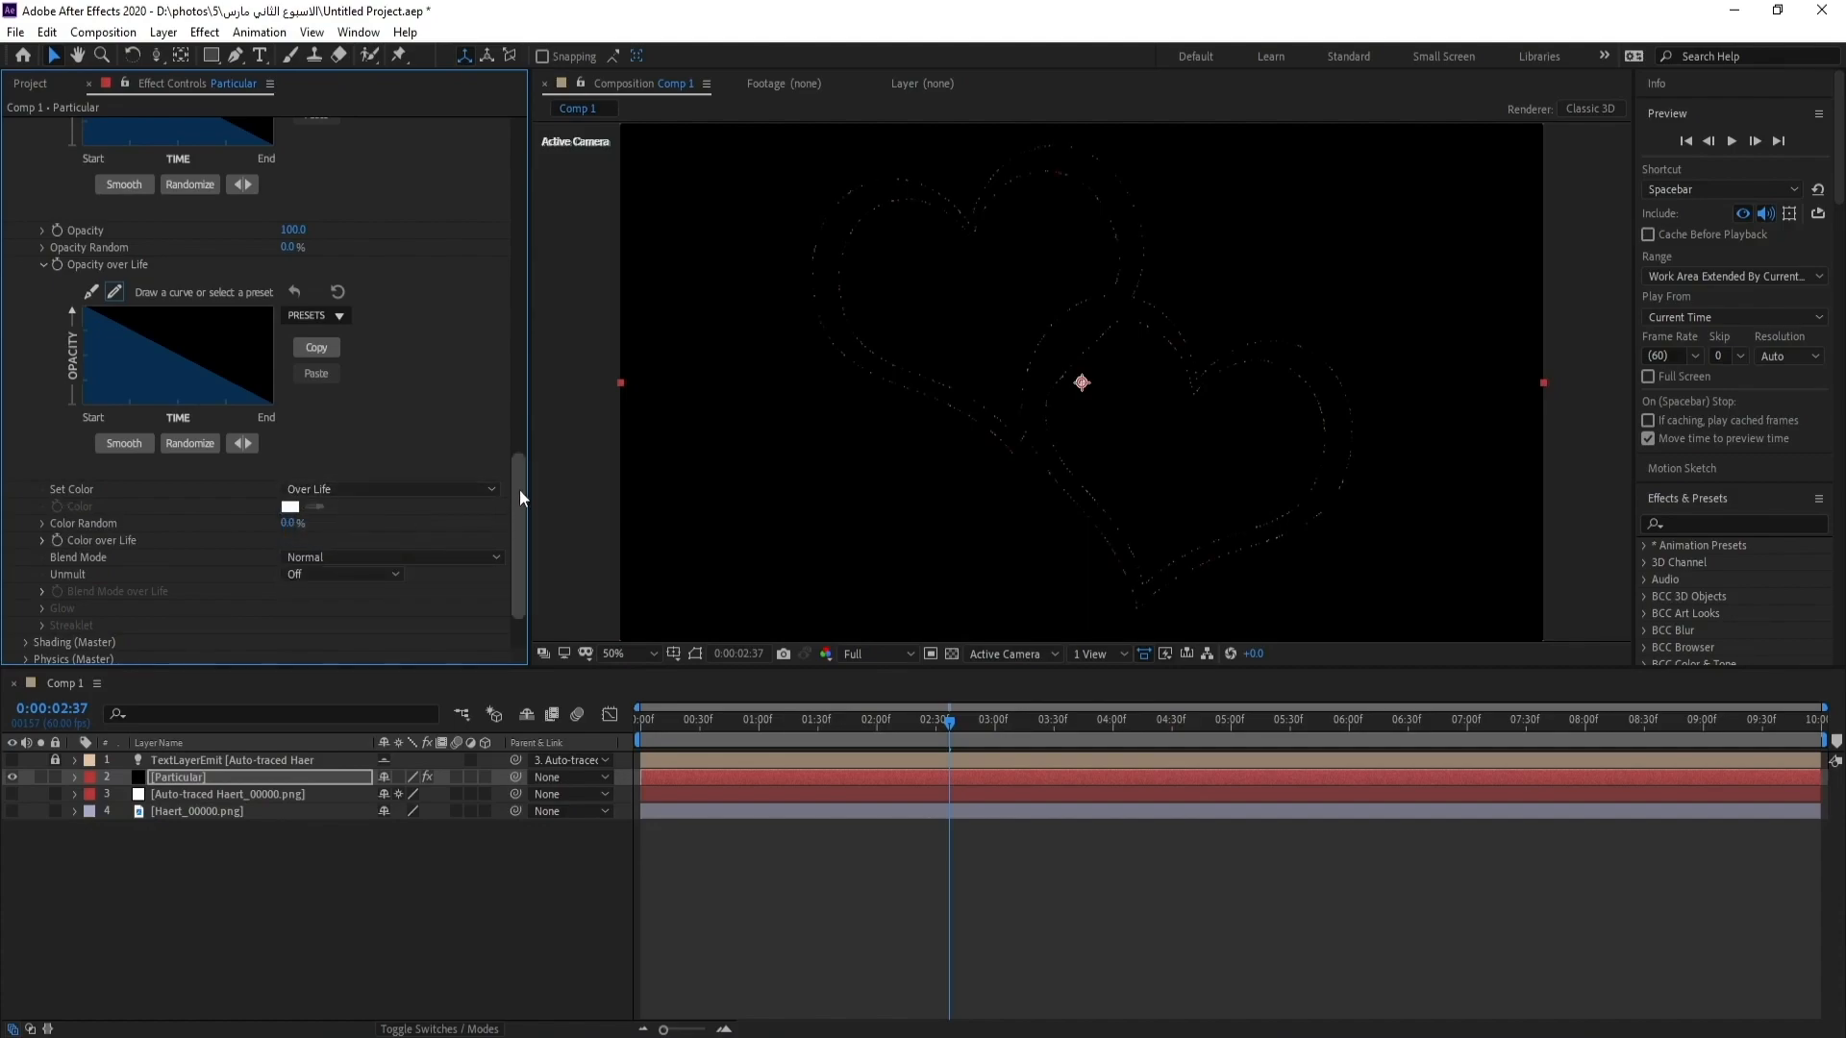
{"action": "scroll", "coordinate": [525, 529], "scroll_direction": "down", "scroll_amount": 2}
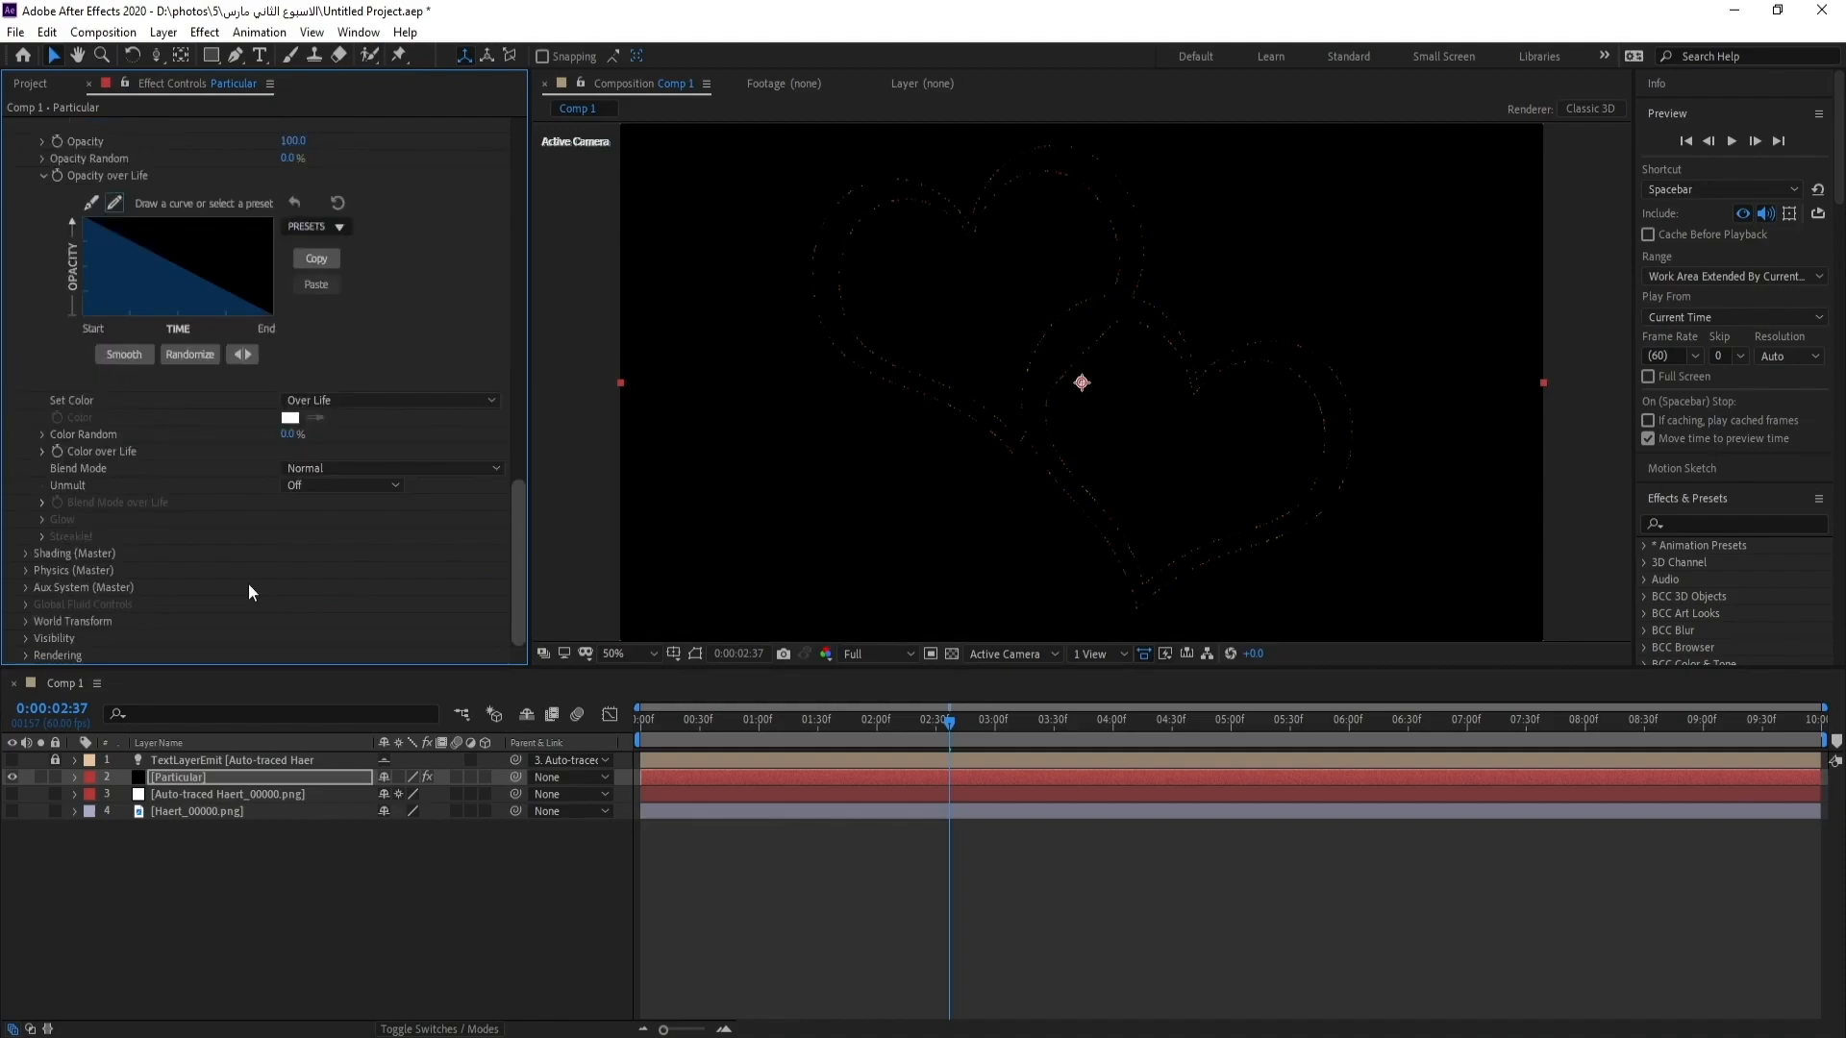
{"action": "left_click", "coordinate": [40, 452]}
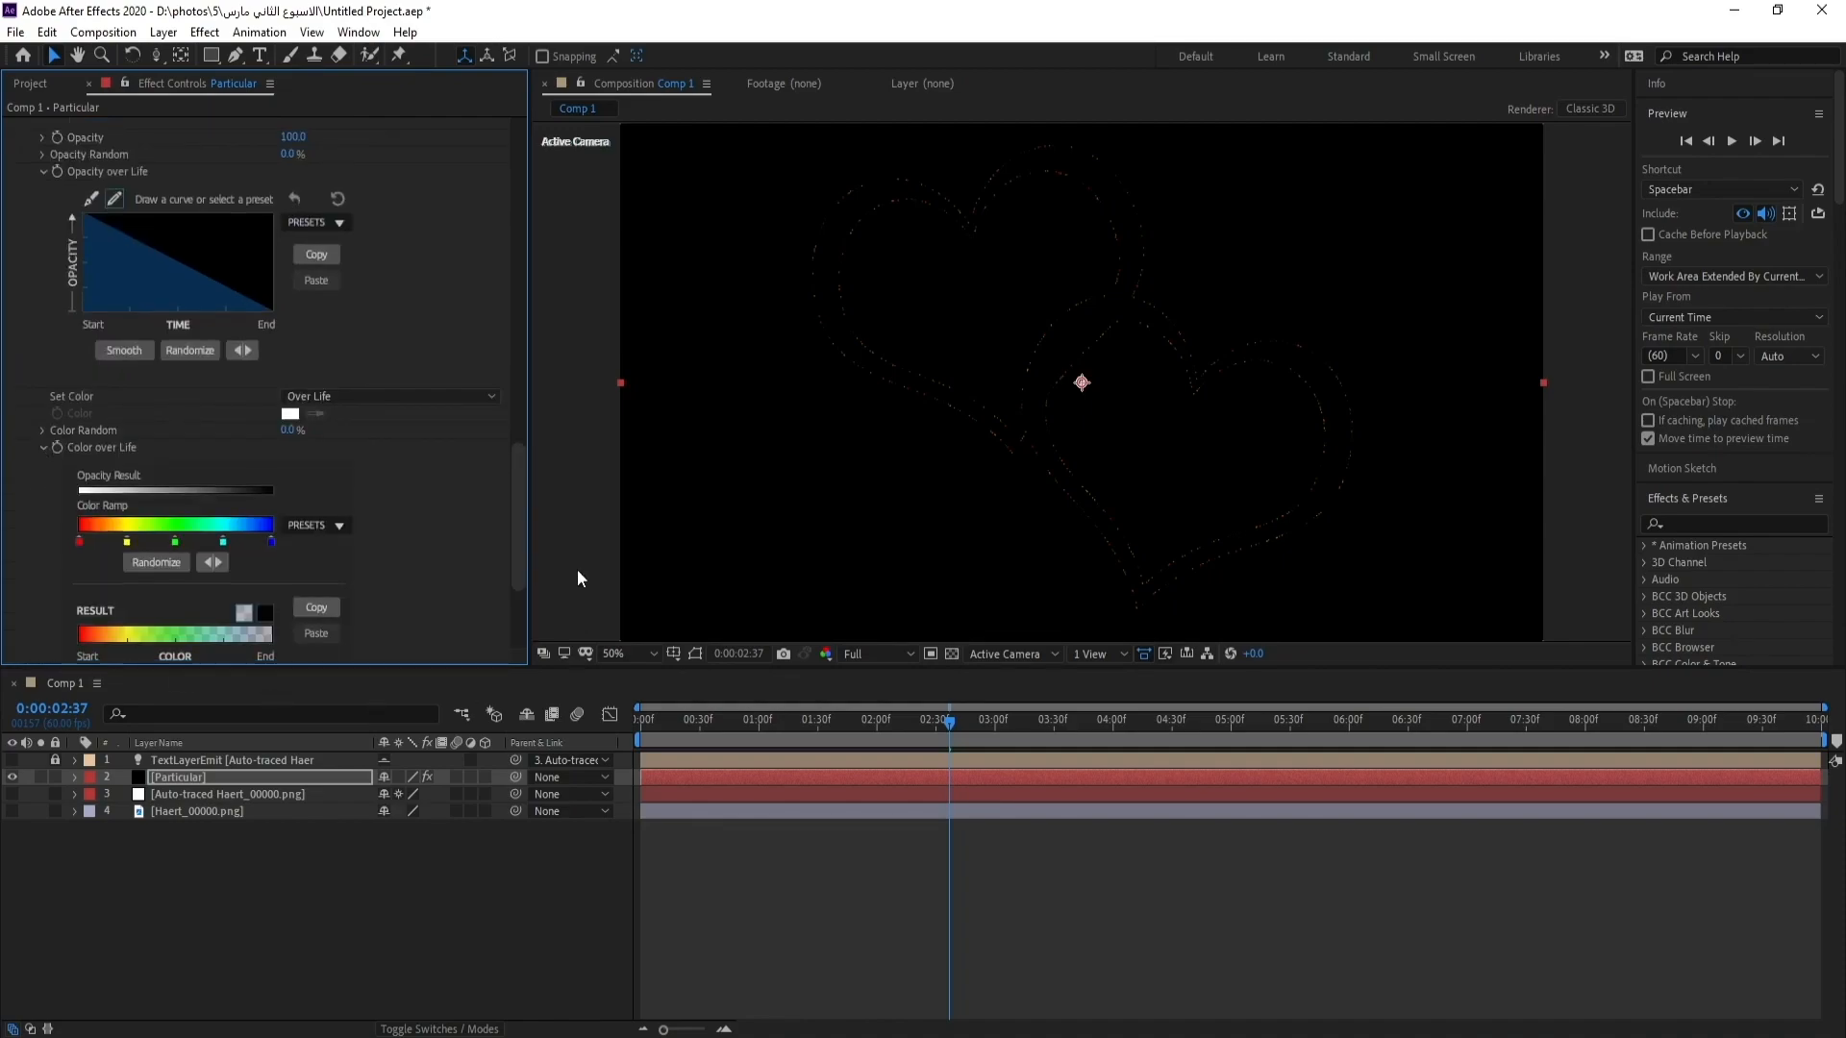
{"action": "scroll", "coordinate": [527, 523], "scroll_direction": "down", "scroll_amount": 5}
{"action": "left_click", "coordinate": [318, 321]}
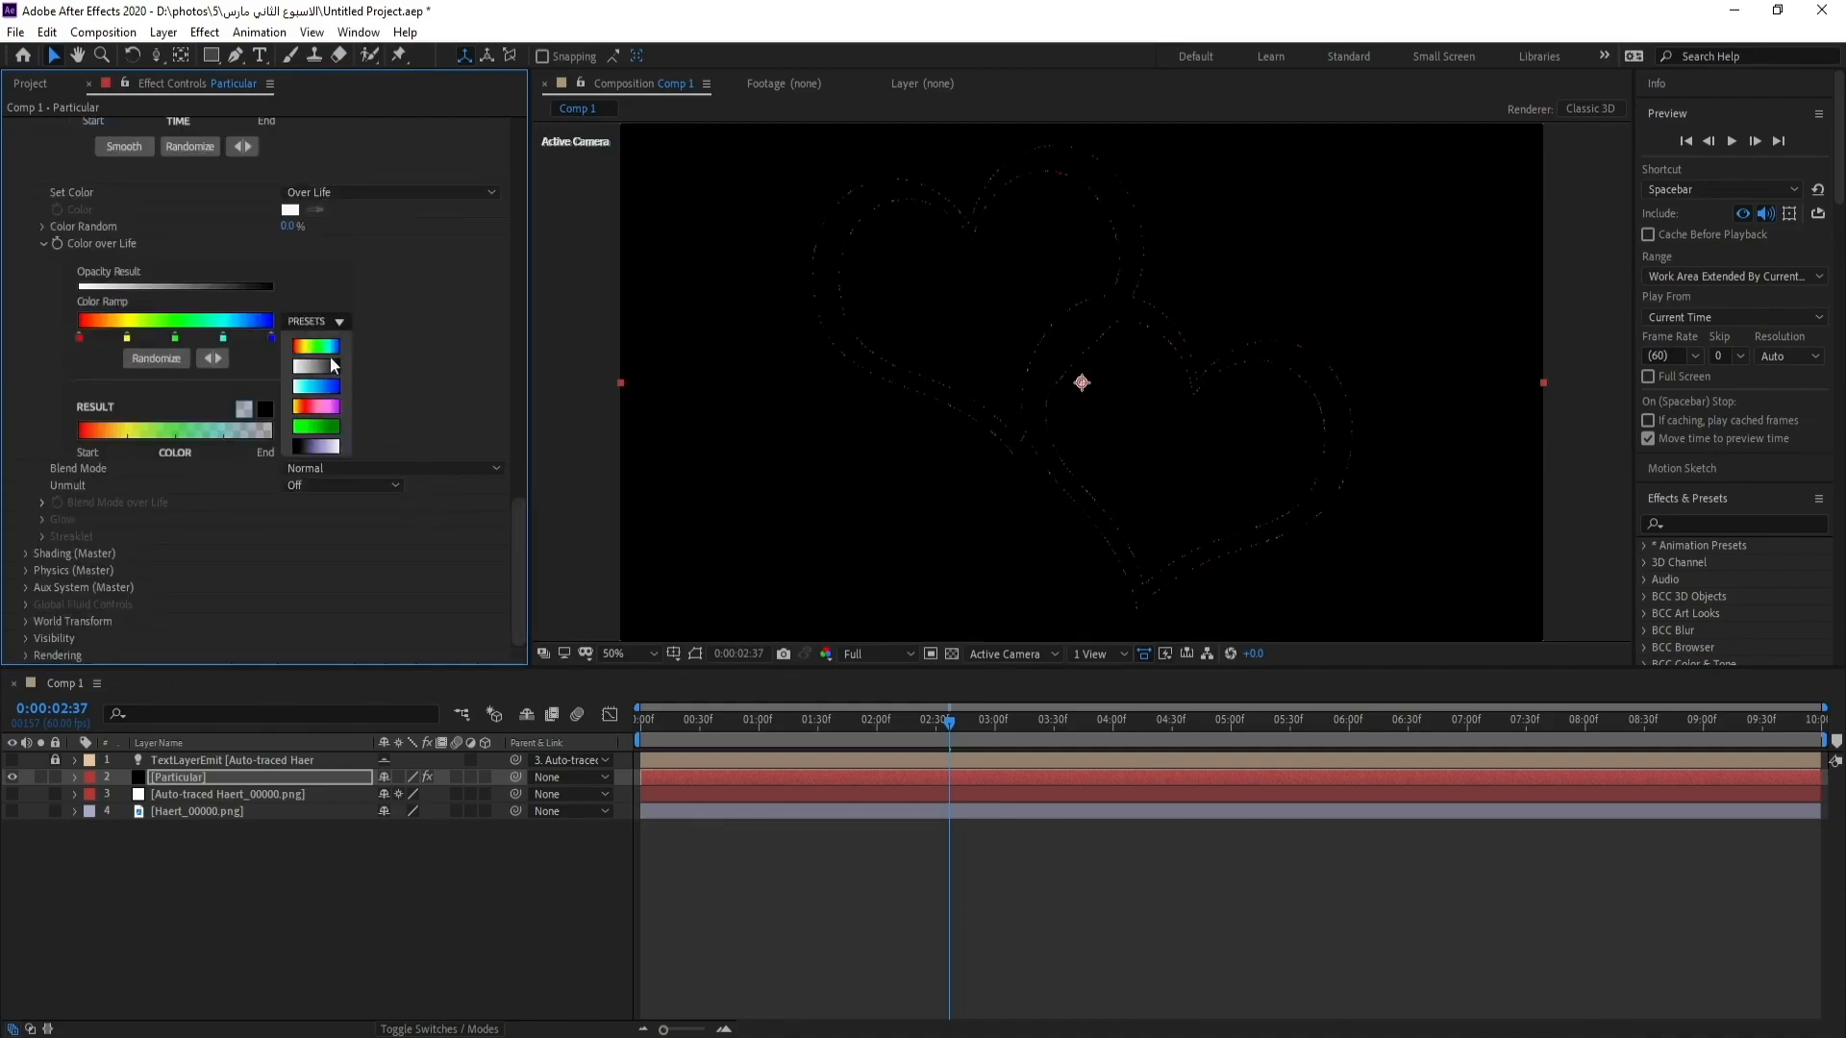
{"action": "left_click", "coordinate": [317, 387]}
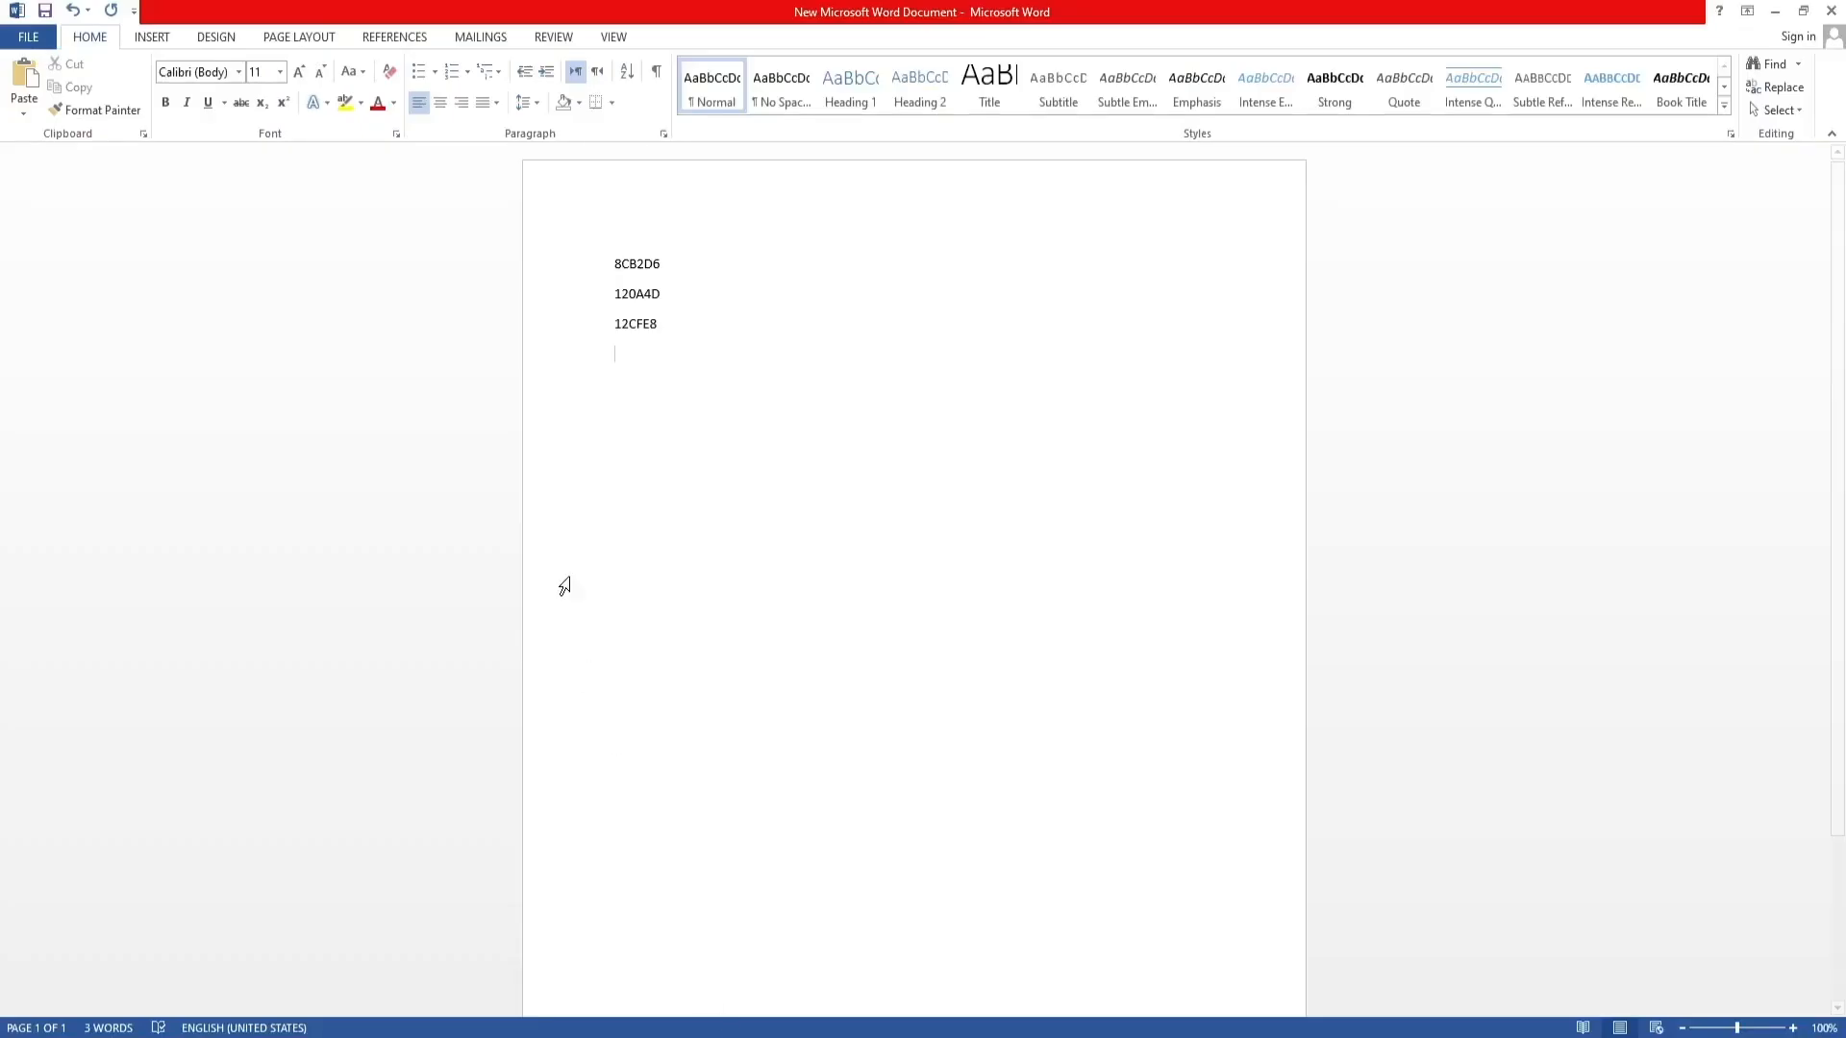
Step: Copy hex code 8CB2D6 from the Word document and apply it to the first color stop of the Color over Life ramp
{"action": "left_click_drag", "start_coordinate": [670, 264], "coordinate": [524, 272]}
{"action": "key", "text": "ctrl+c"}
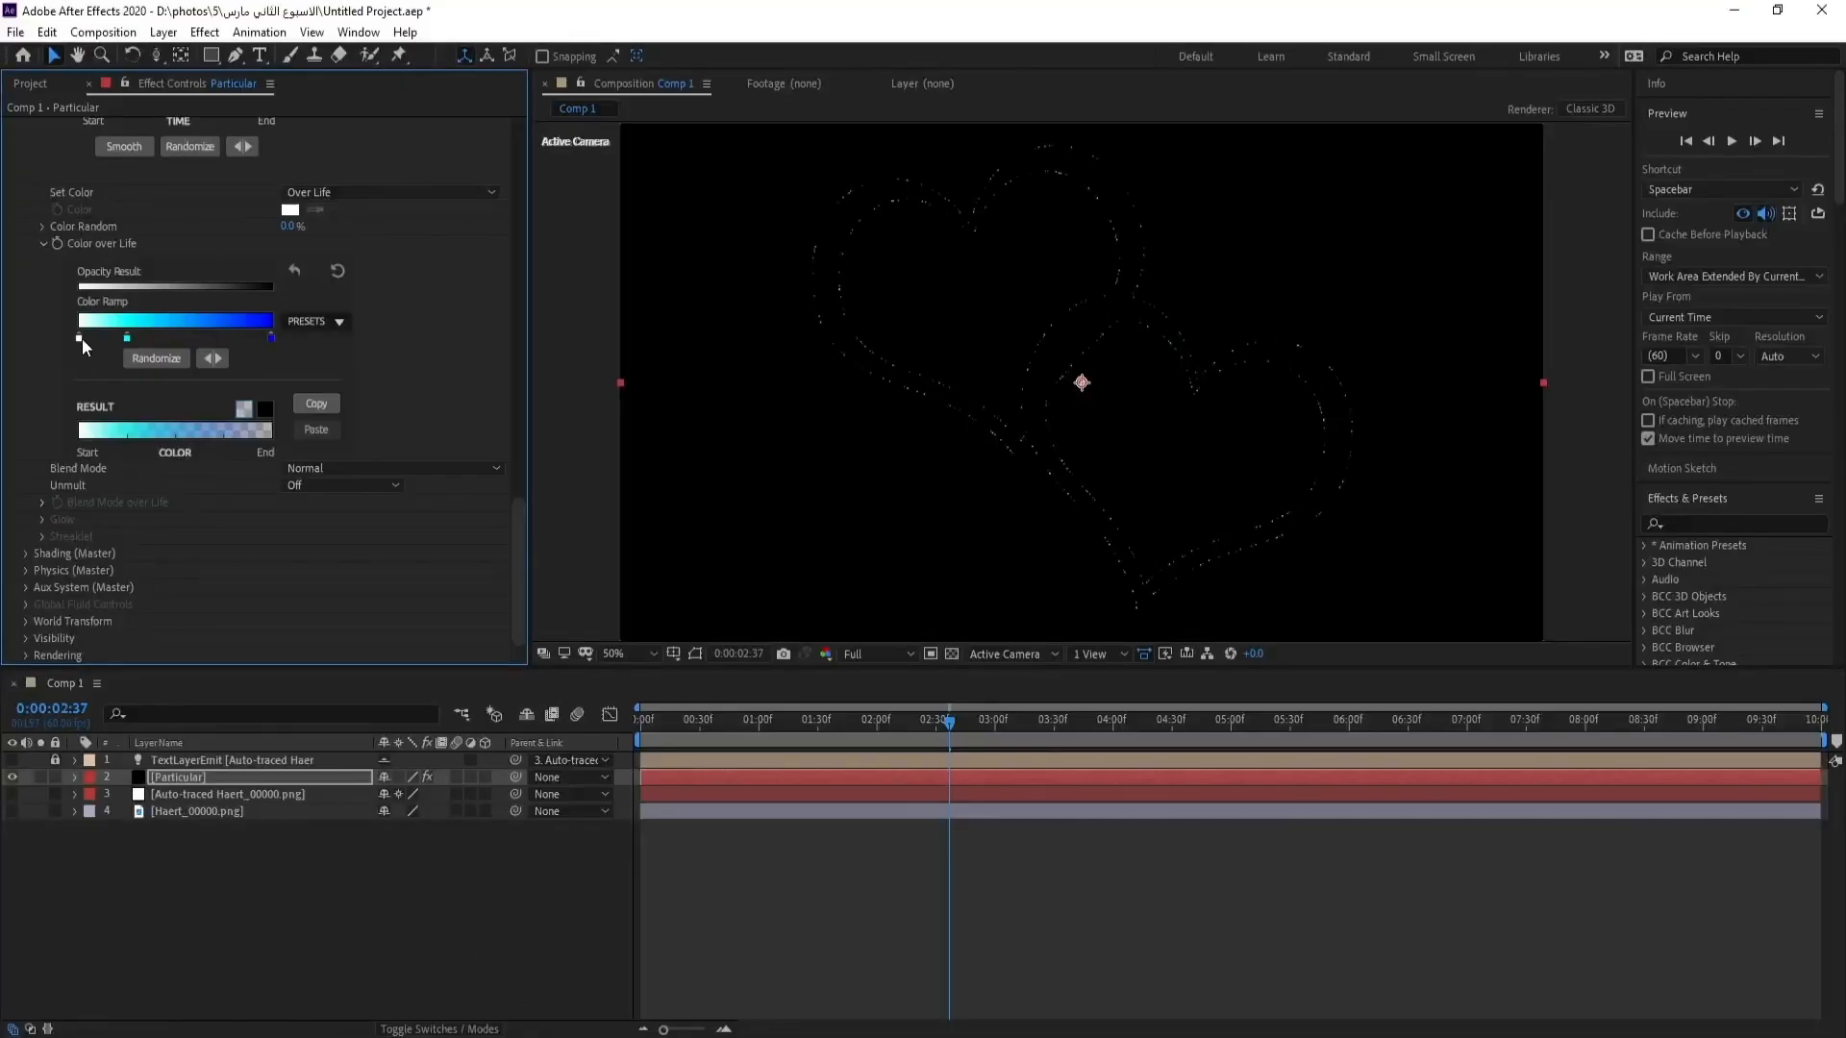
{"action": "double_click", "coordinate": [80, 338]}
{"action": "key", "text": "ctrl+v"}
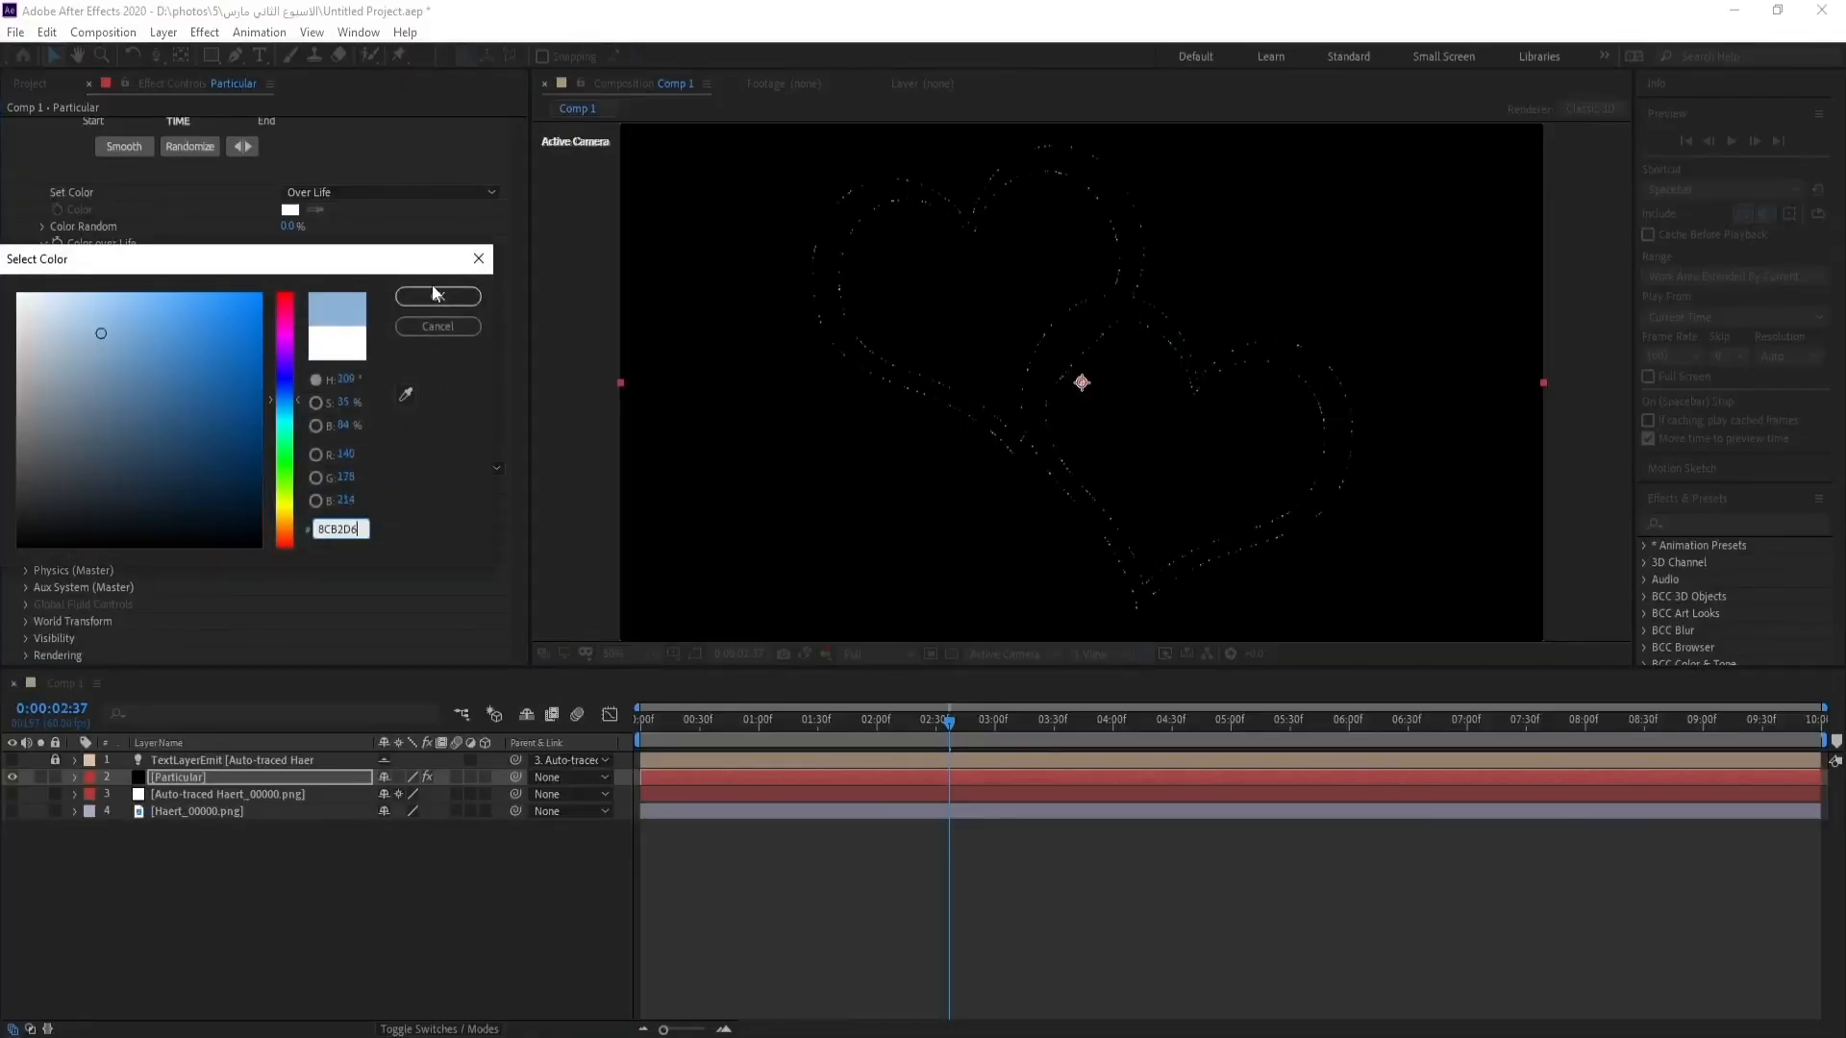
{"action": "left_click", "coordinate": [437, 296]}
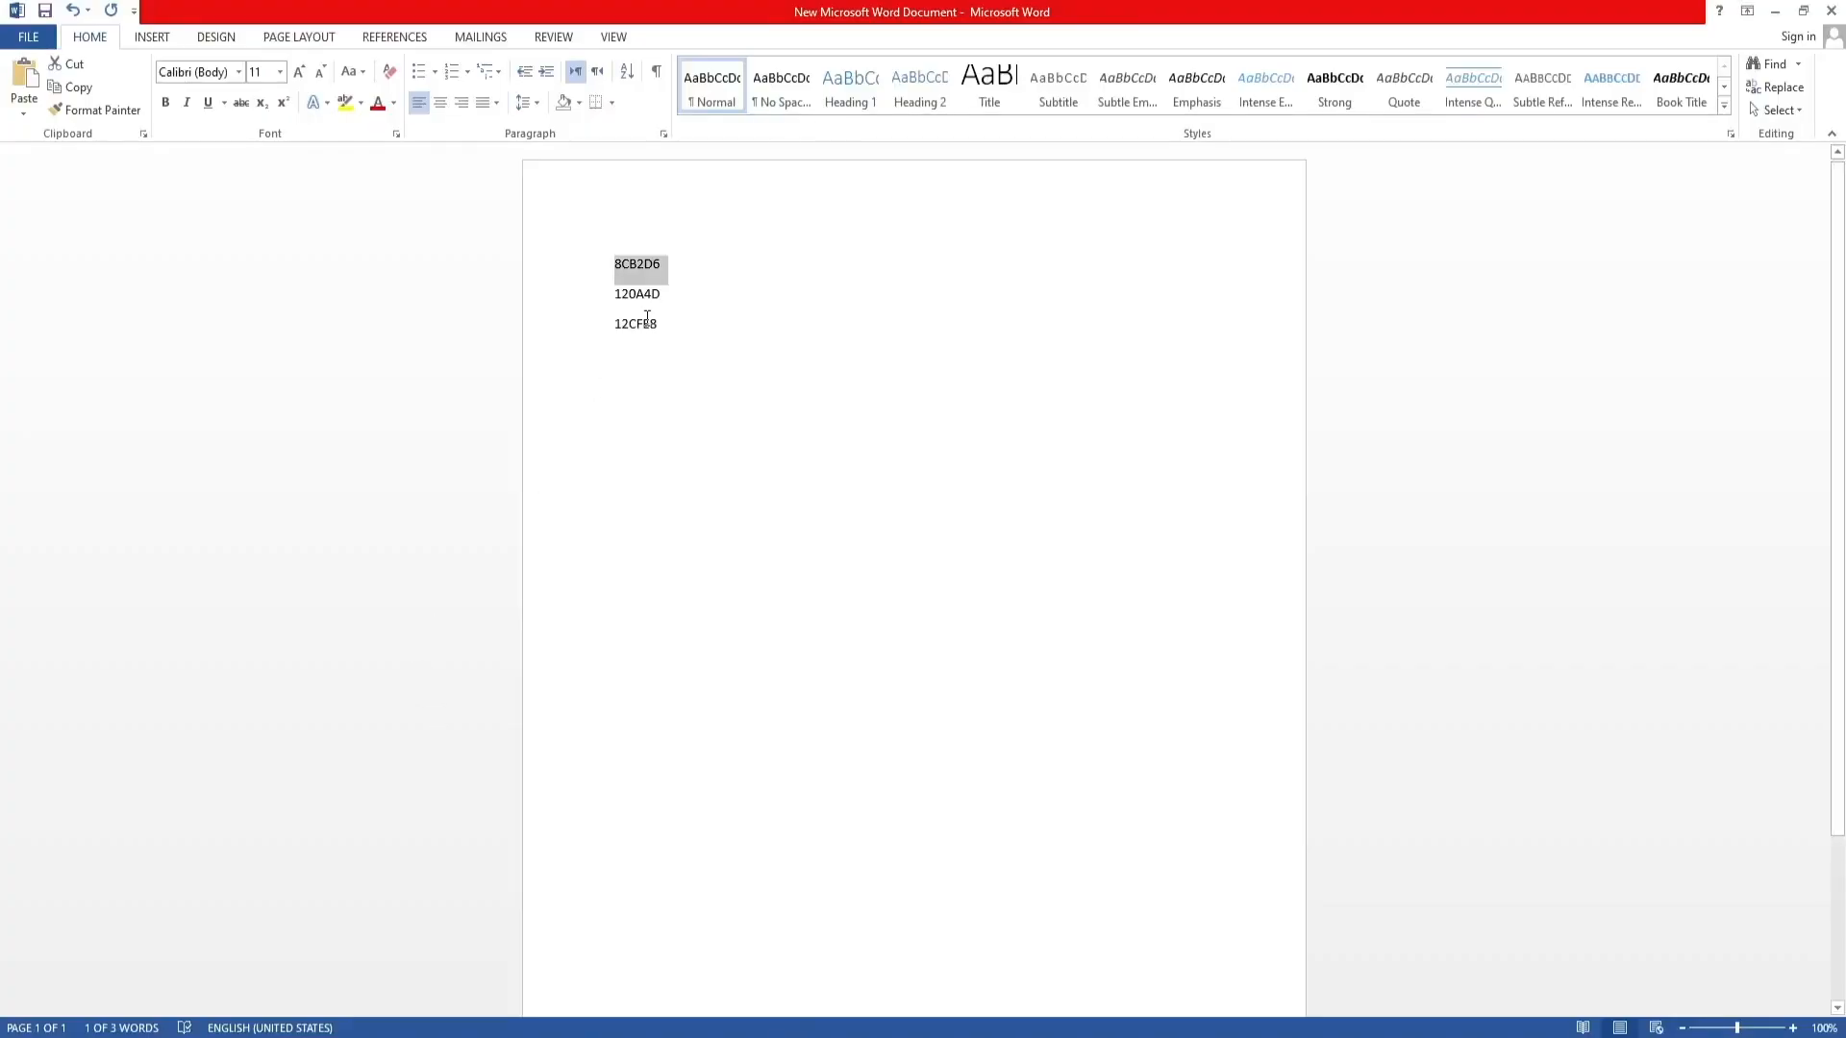
Step: Copy hex code 120A4D from the Word document and apply it to the middle color stop of the ramp
{"action": "left_click_drag", "start_coordinate": [665, 296], "coordinate": [577, 296]}
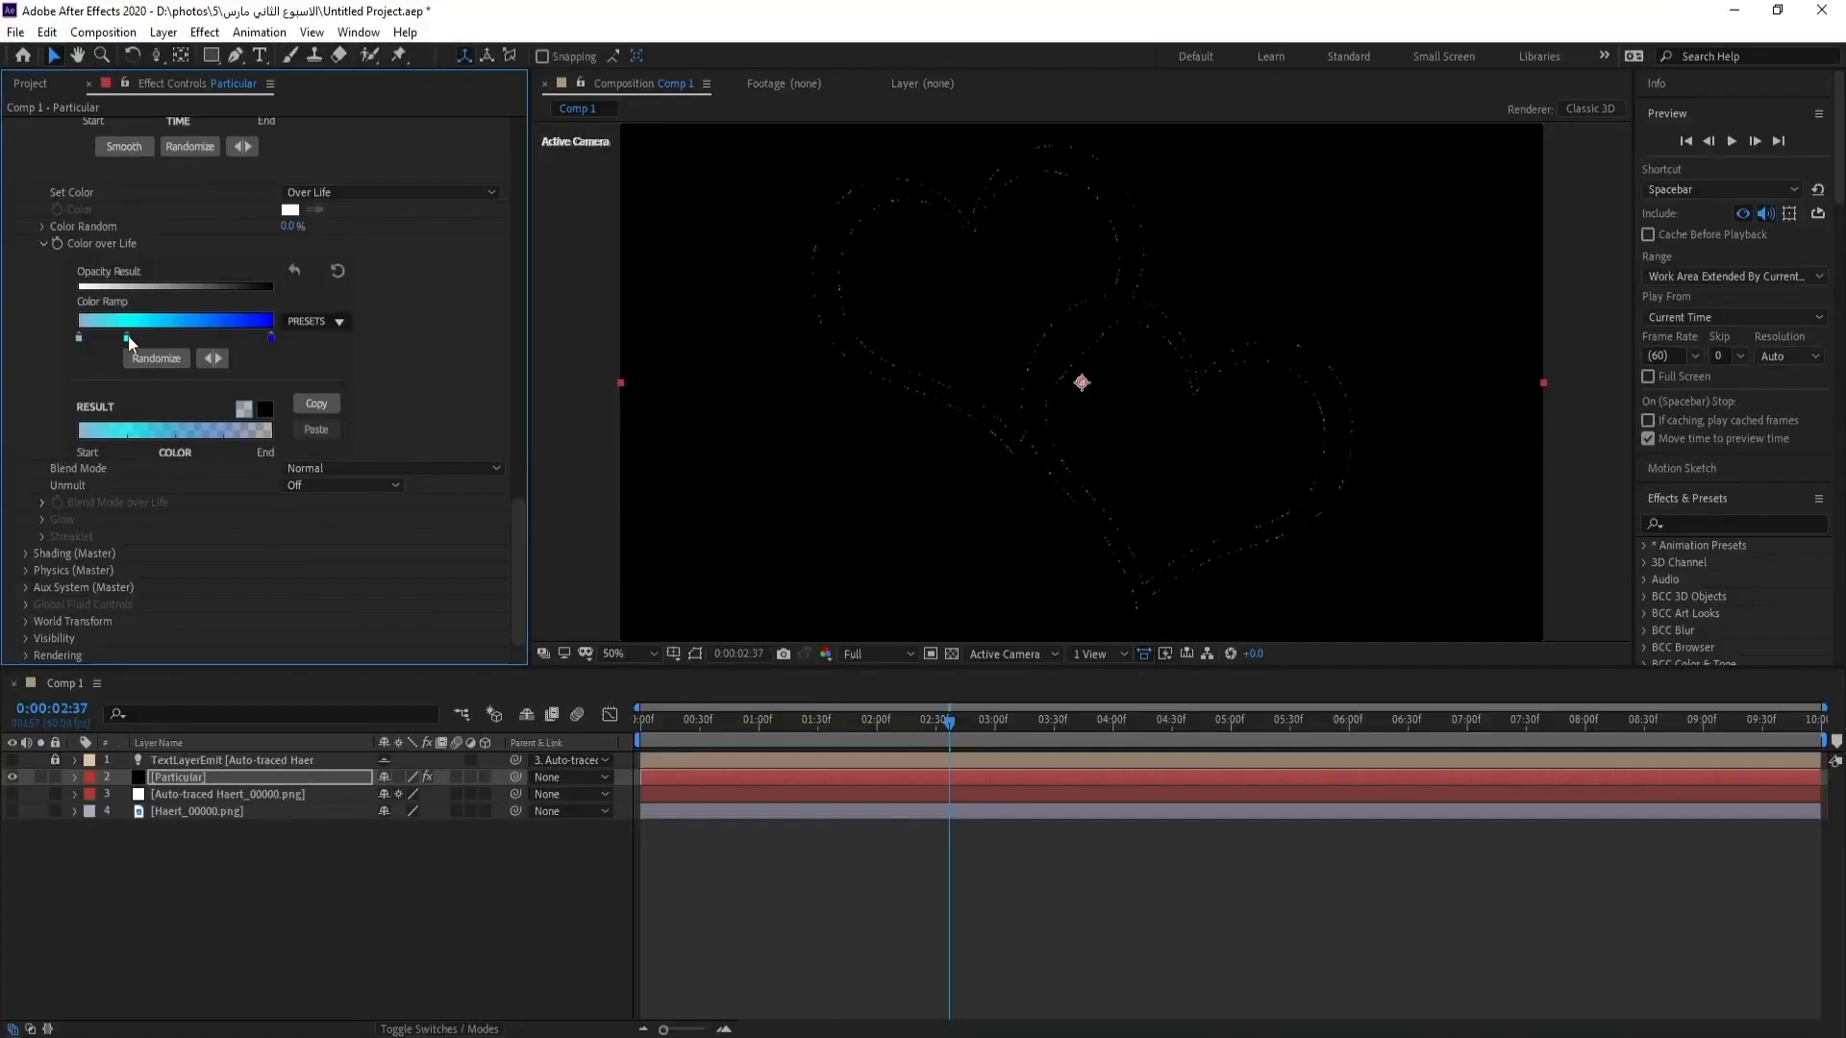
{"action": "double_click", "coordinate": [129, 336]}
{"action": "left_click", "coordinate": [438, 296]}
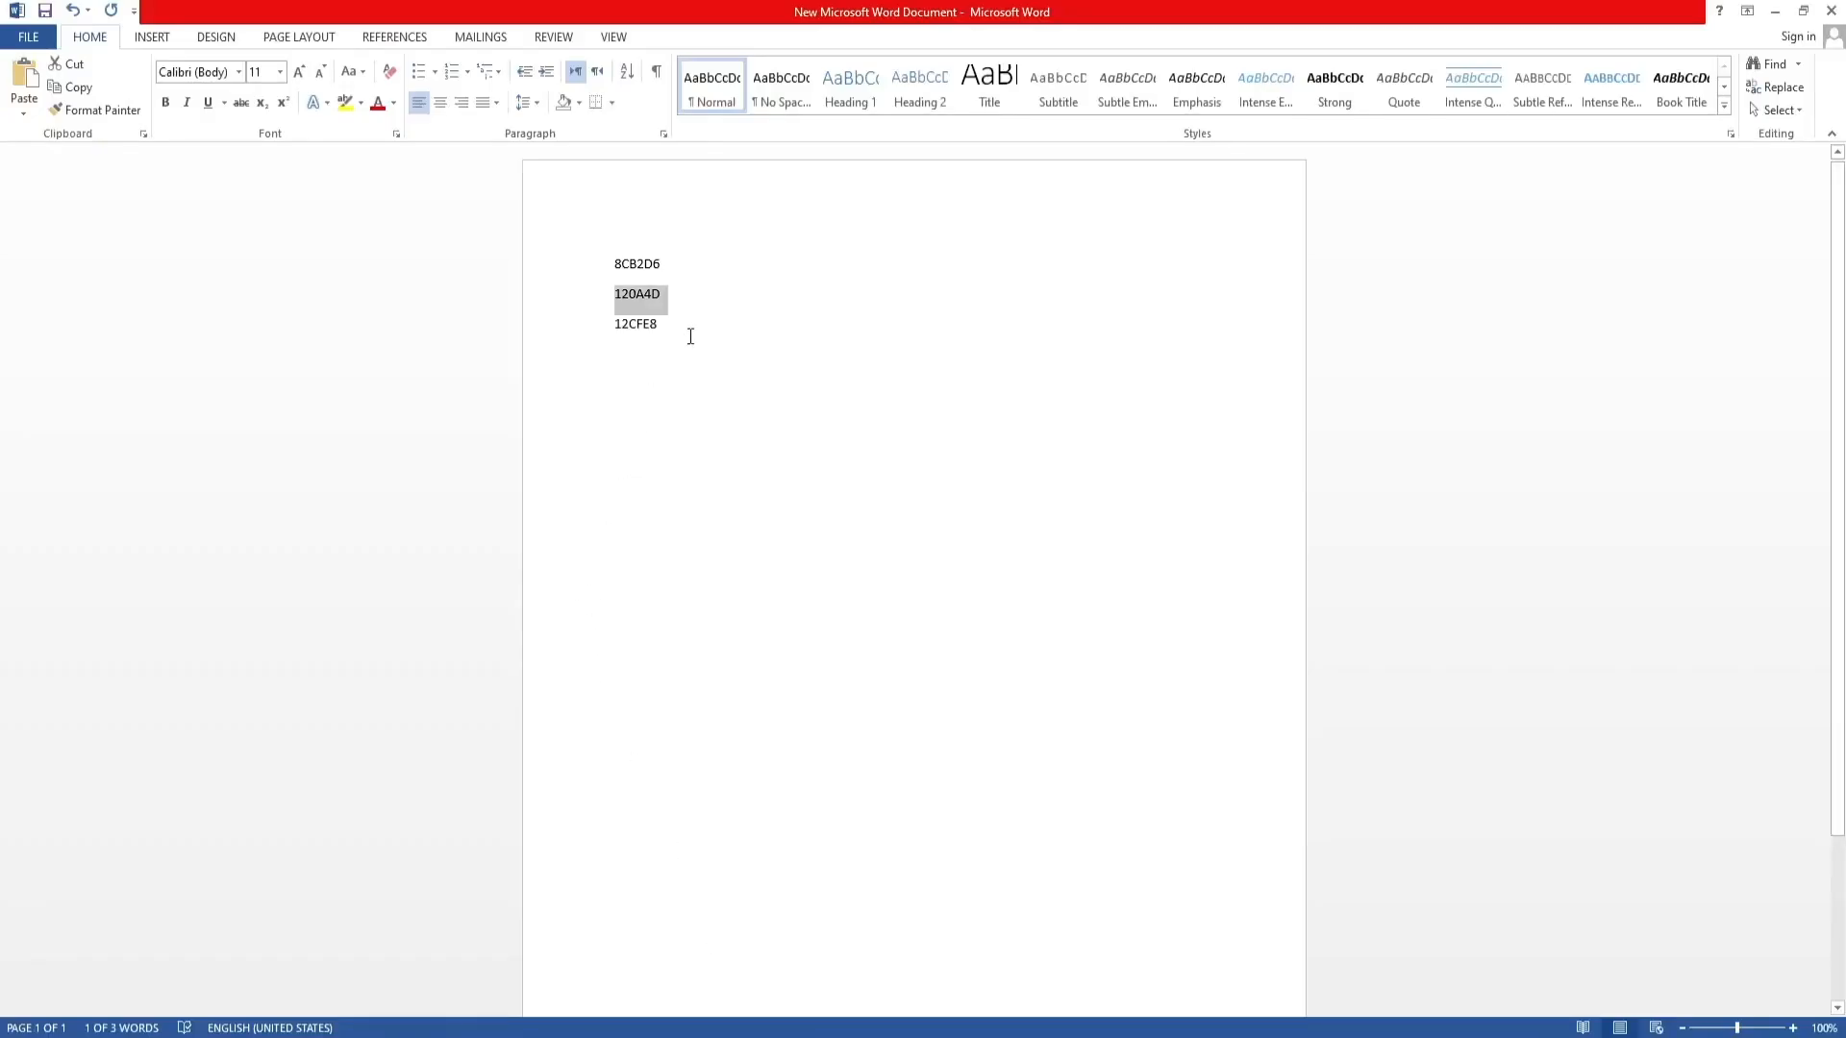
Step: Copy hex code 12CFE8 from the Word document and apply it to the last color stop of the ramp
{"action": "left_click", "coordinate": [539, 324]}
{"action": "key", "text": "ctrl+c"}
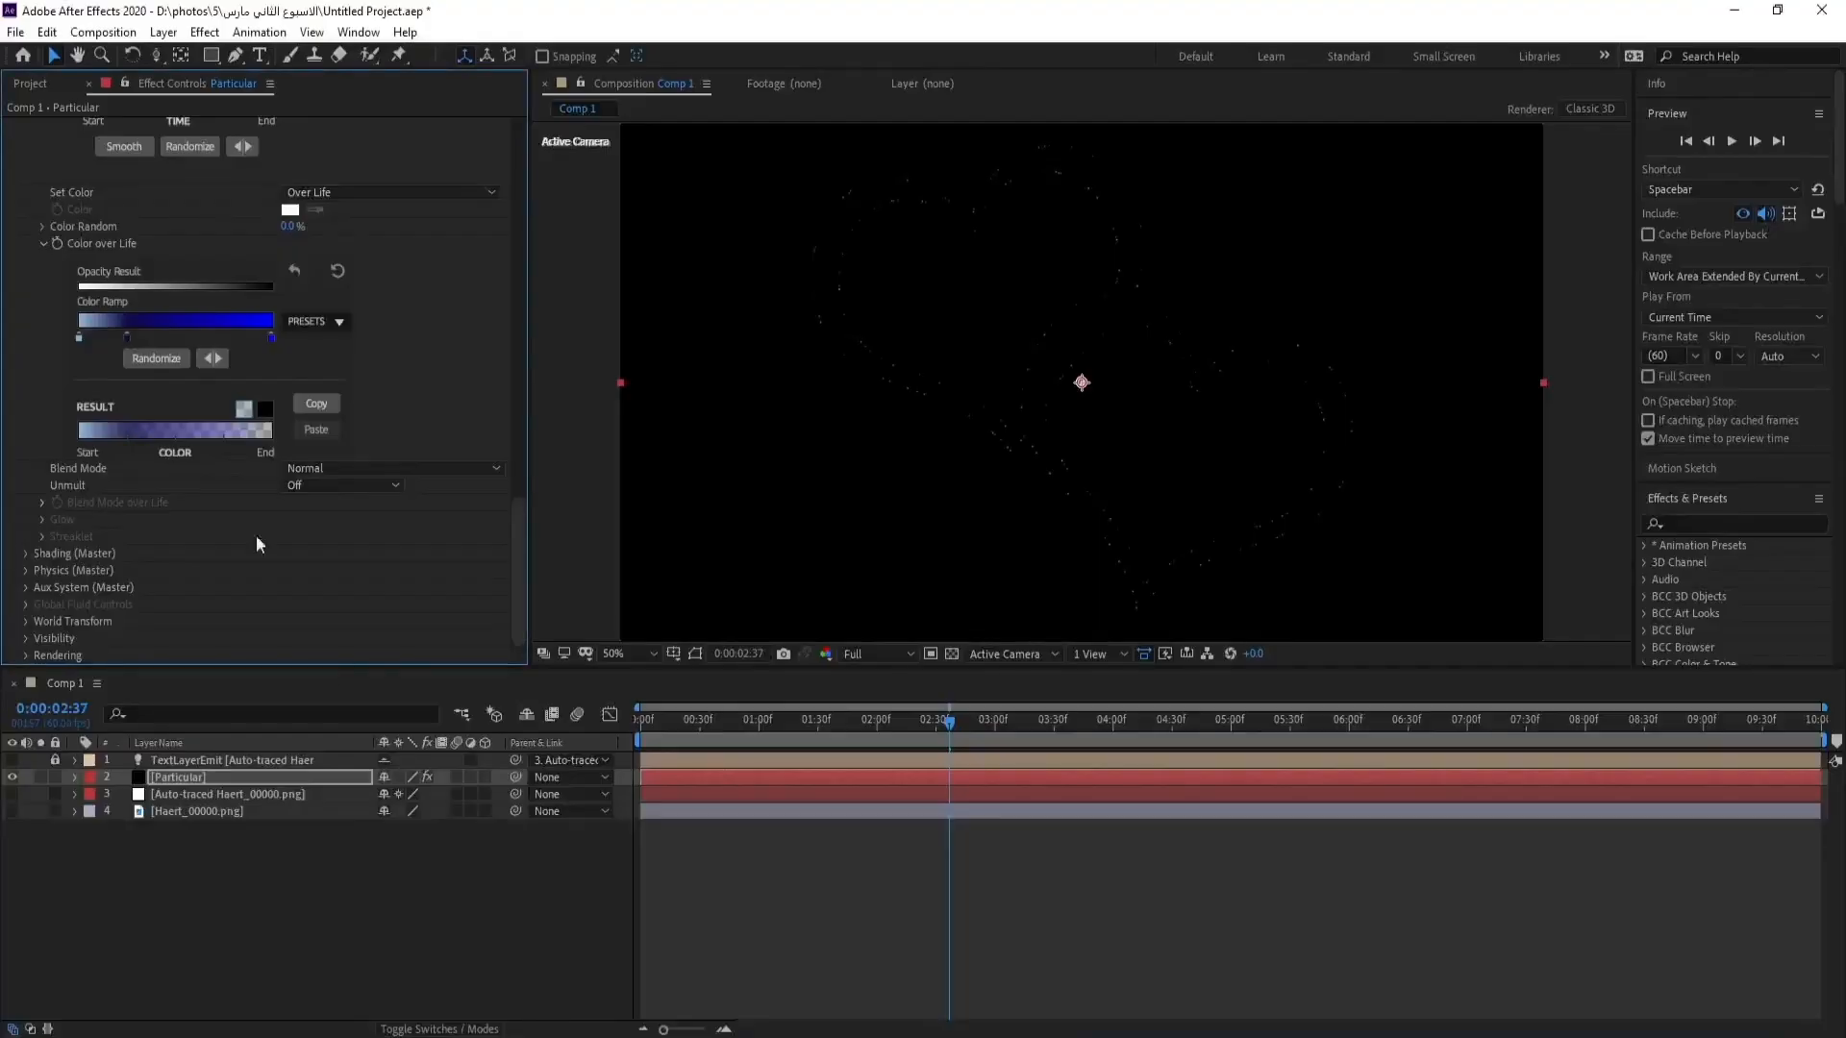
{"action": "double_click", "coordinate": [271, 336]}
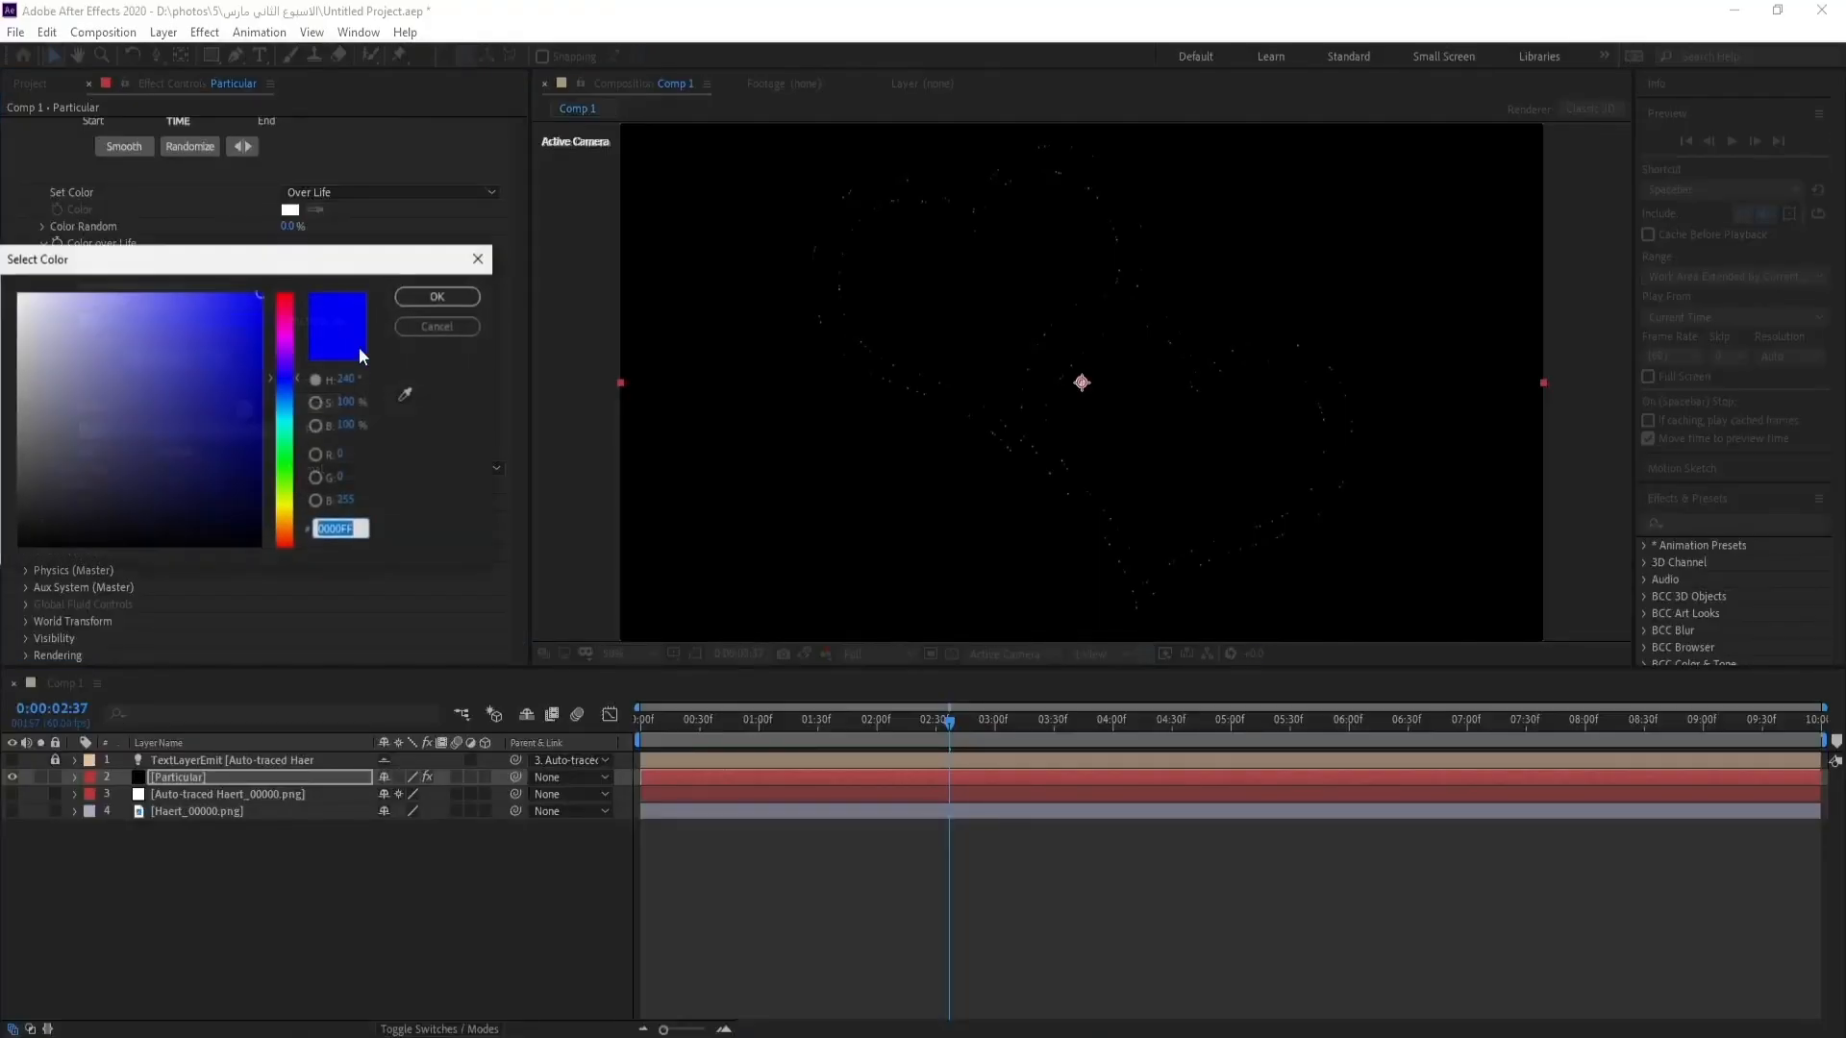
{"action": "key", "text": "ctrl+v"}
{"action": "left_click", "coordinate": [439, 298]}
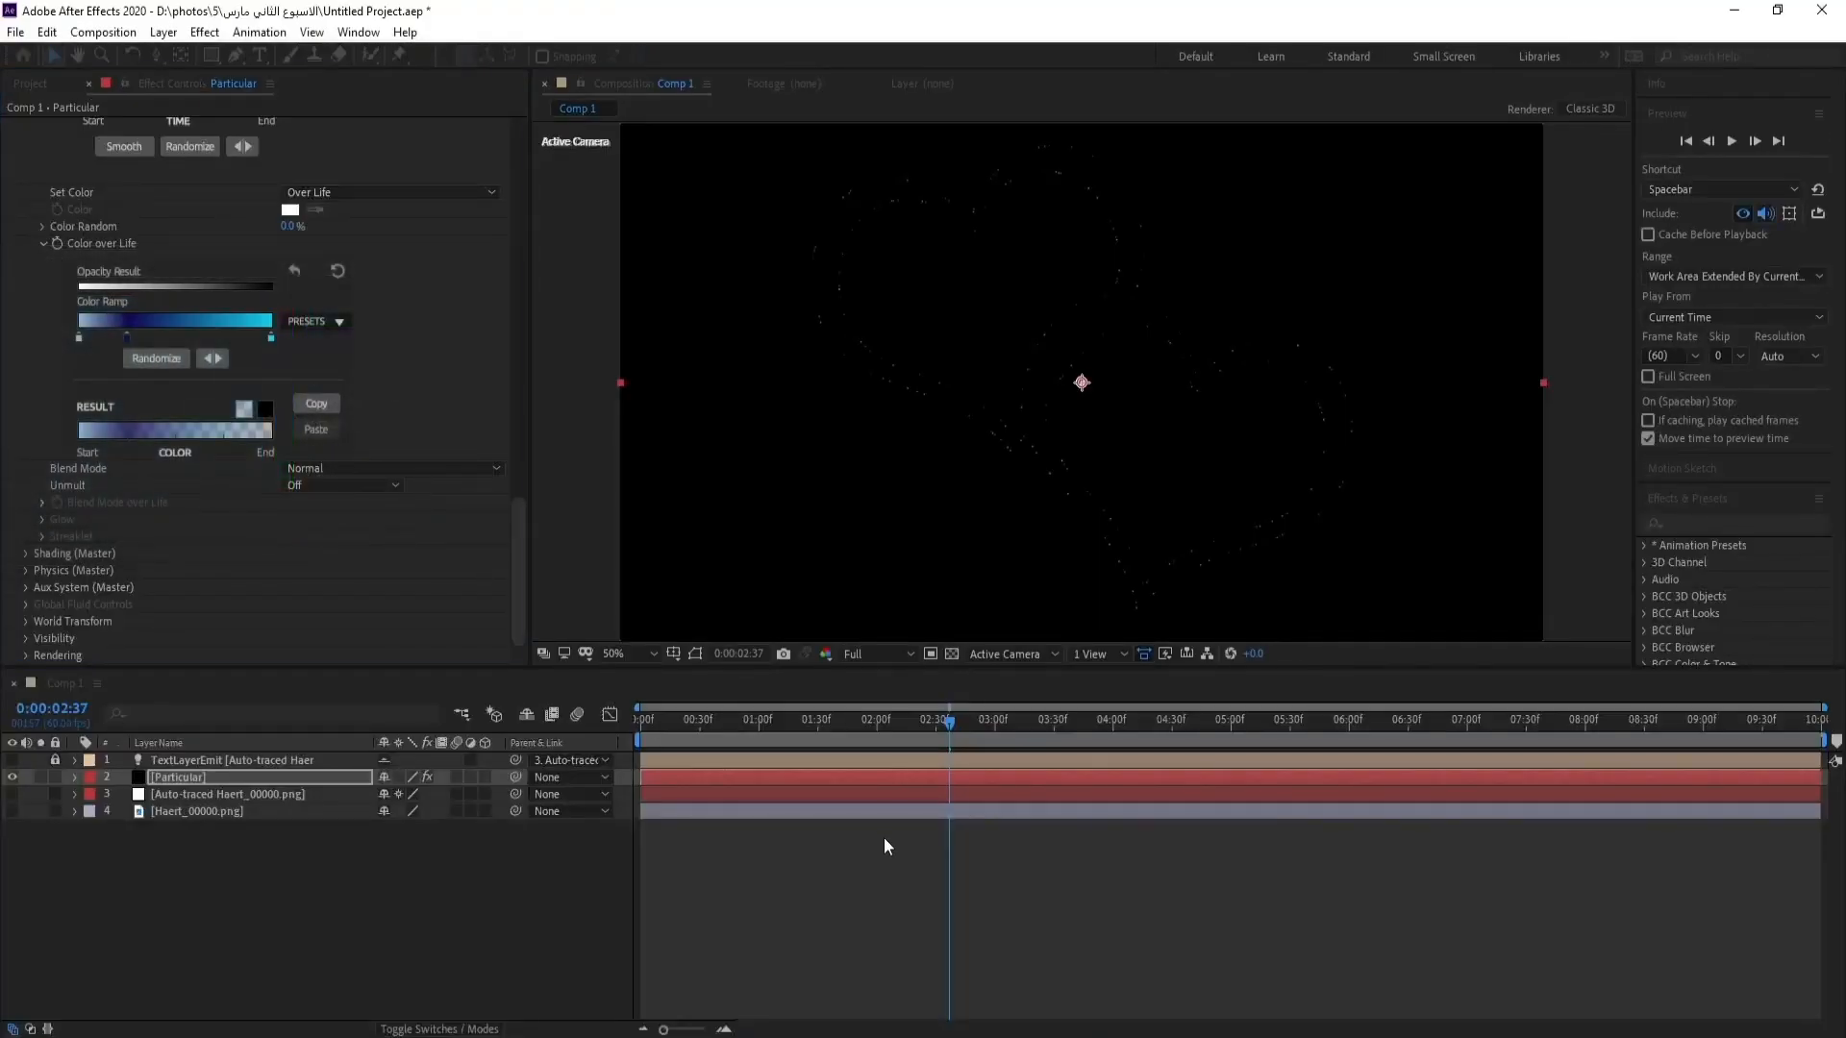
Step: Preview the recolored particles and set the current time to 0:00:02:34
{"action": "left_click", "coordinate": [947, 722]}
{"action": "key", "text": "space"}
{"action": "left_click", "coordinate": [942, 720]}
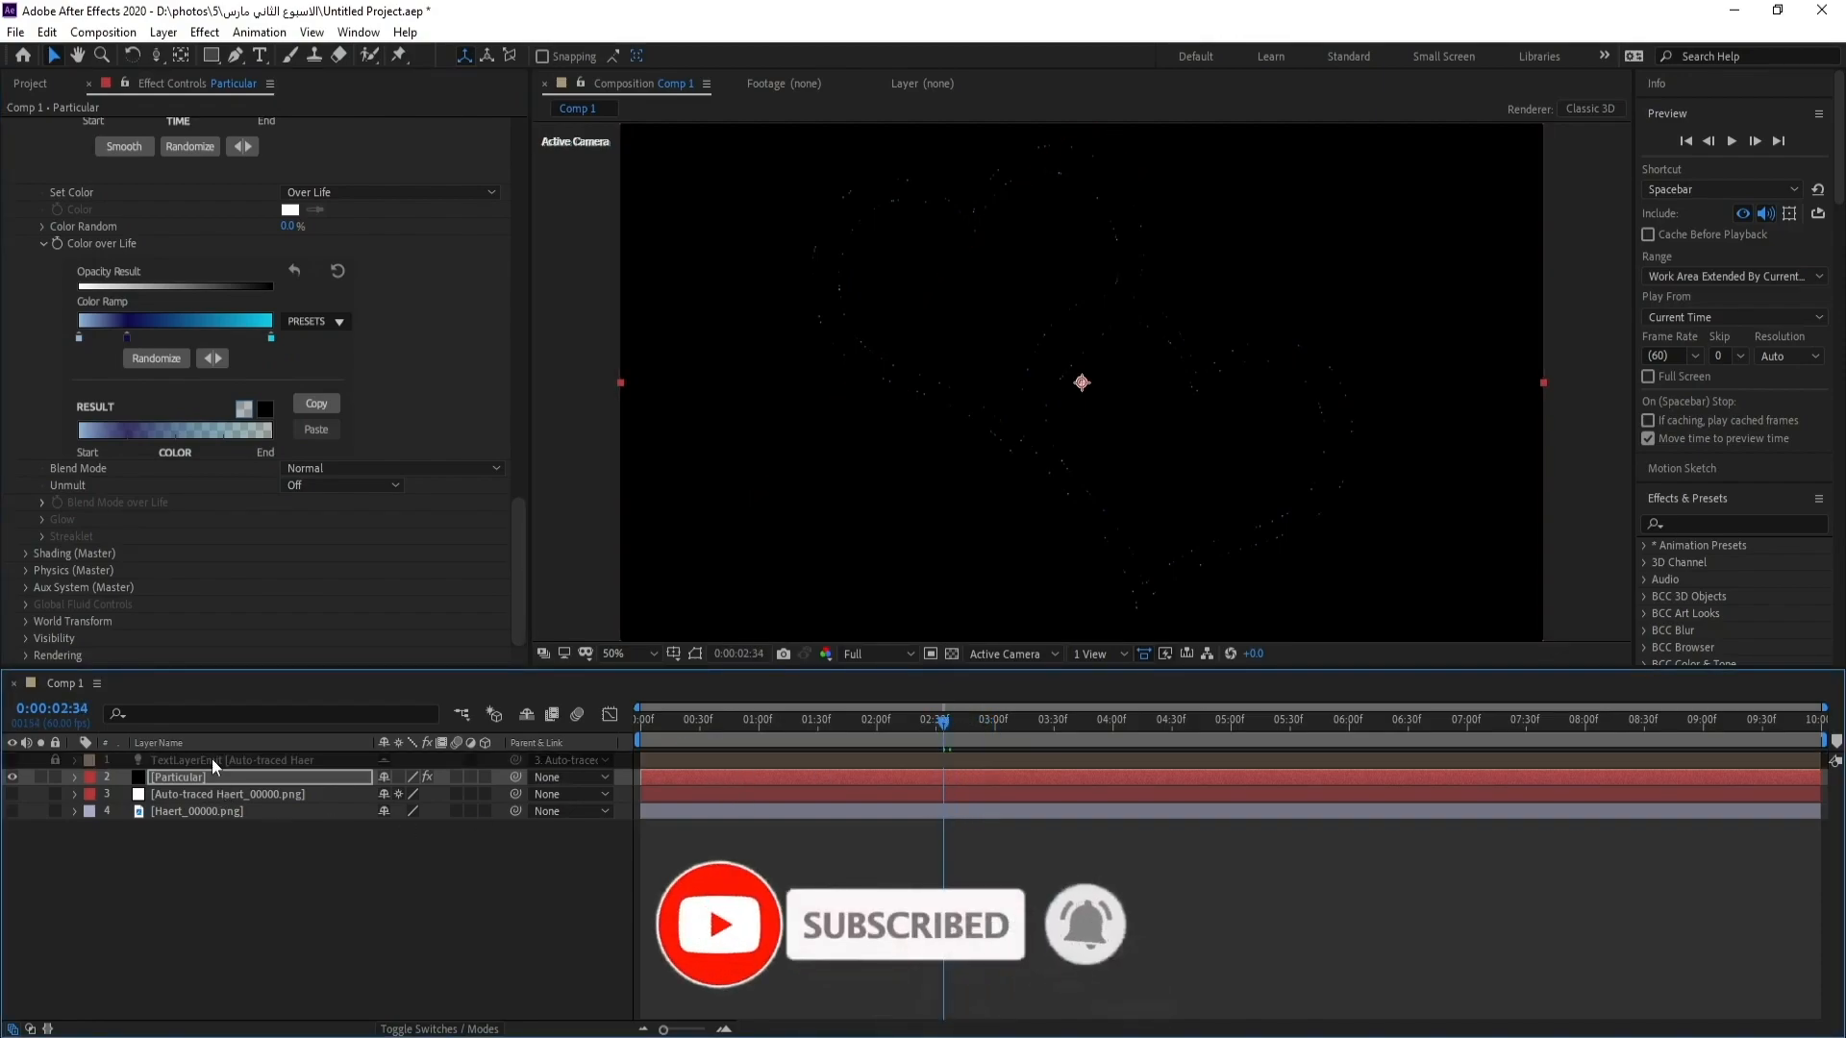
Step: Add a Stylize Glow effect to the Particular layer
{"action": "left_click", "coordinate": [206, 782]}
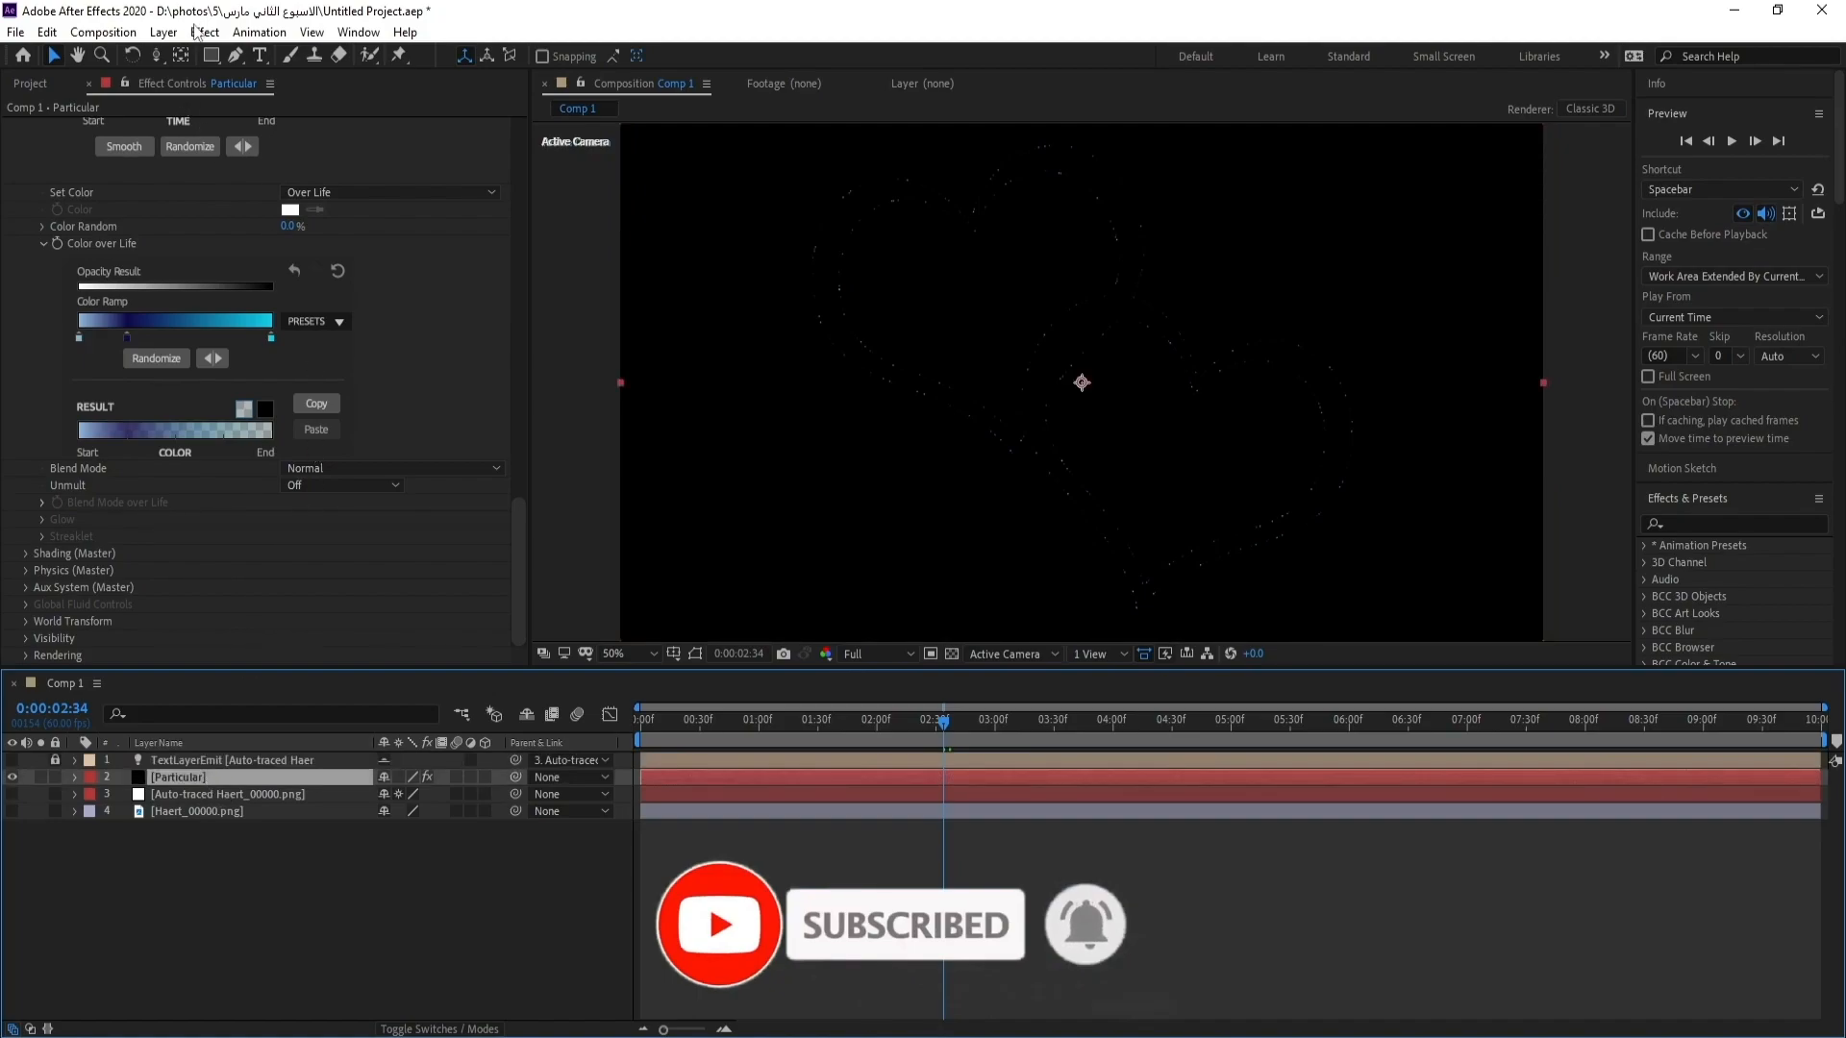
{"action": "left_click", "coordinate": [204, 32]}
{"action": "mouse_move", "coordinate": [539, 72]}
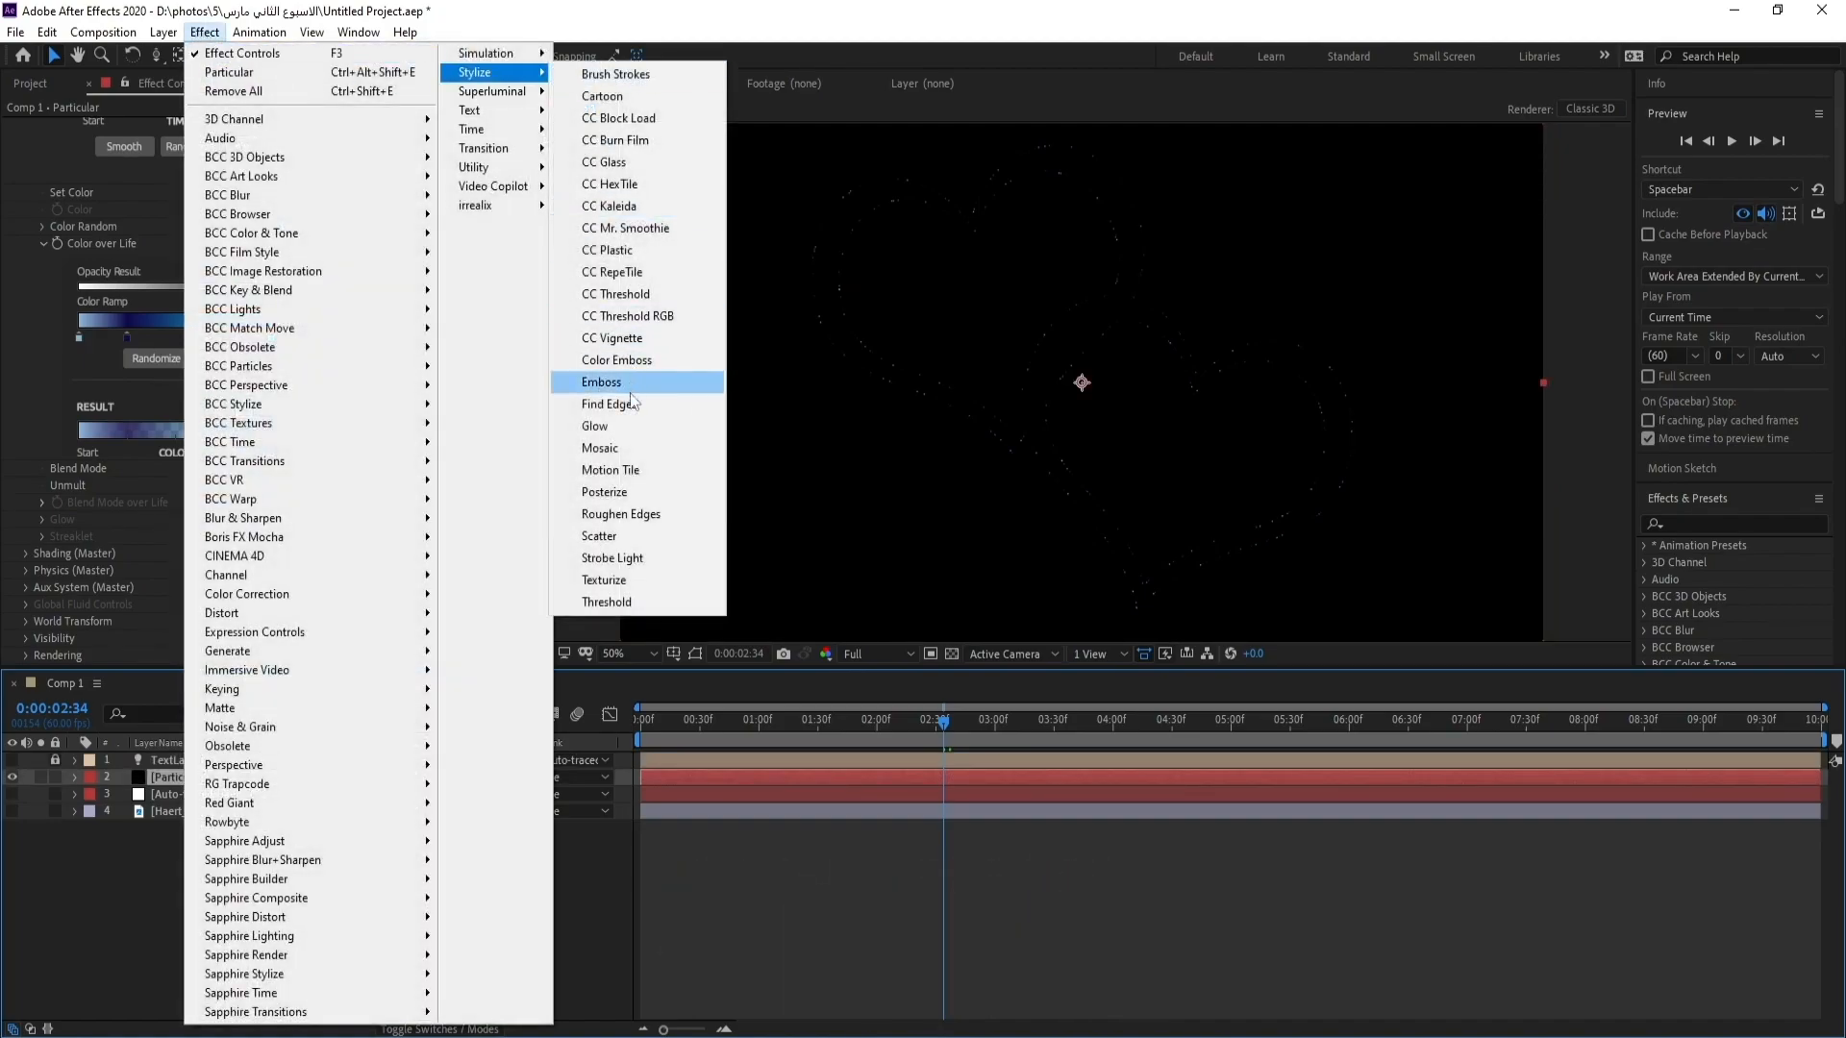
{"action": "left_click", "coordinate": [631, 430]}
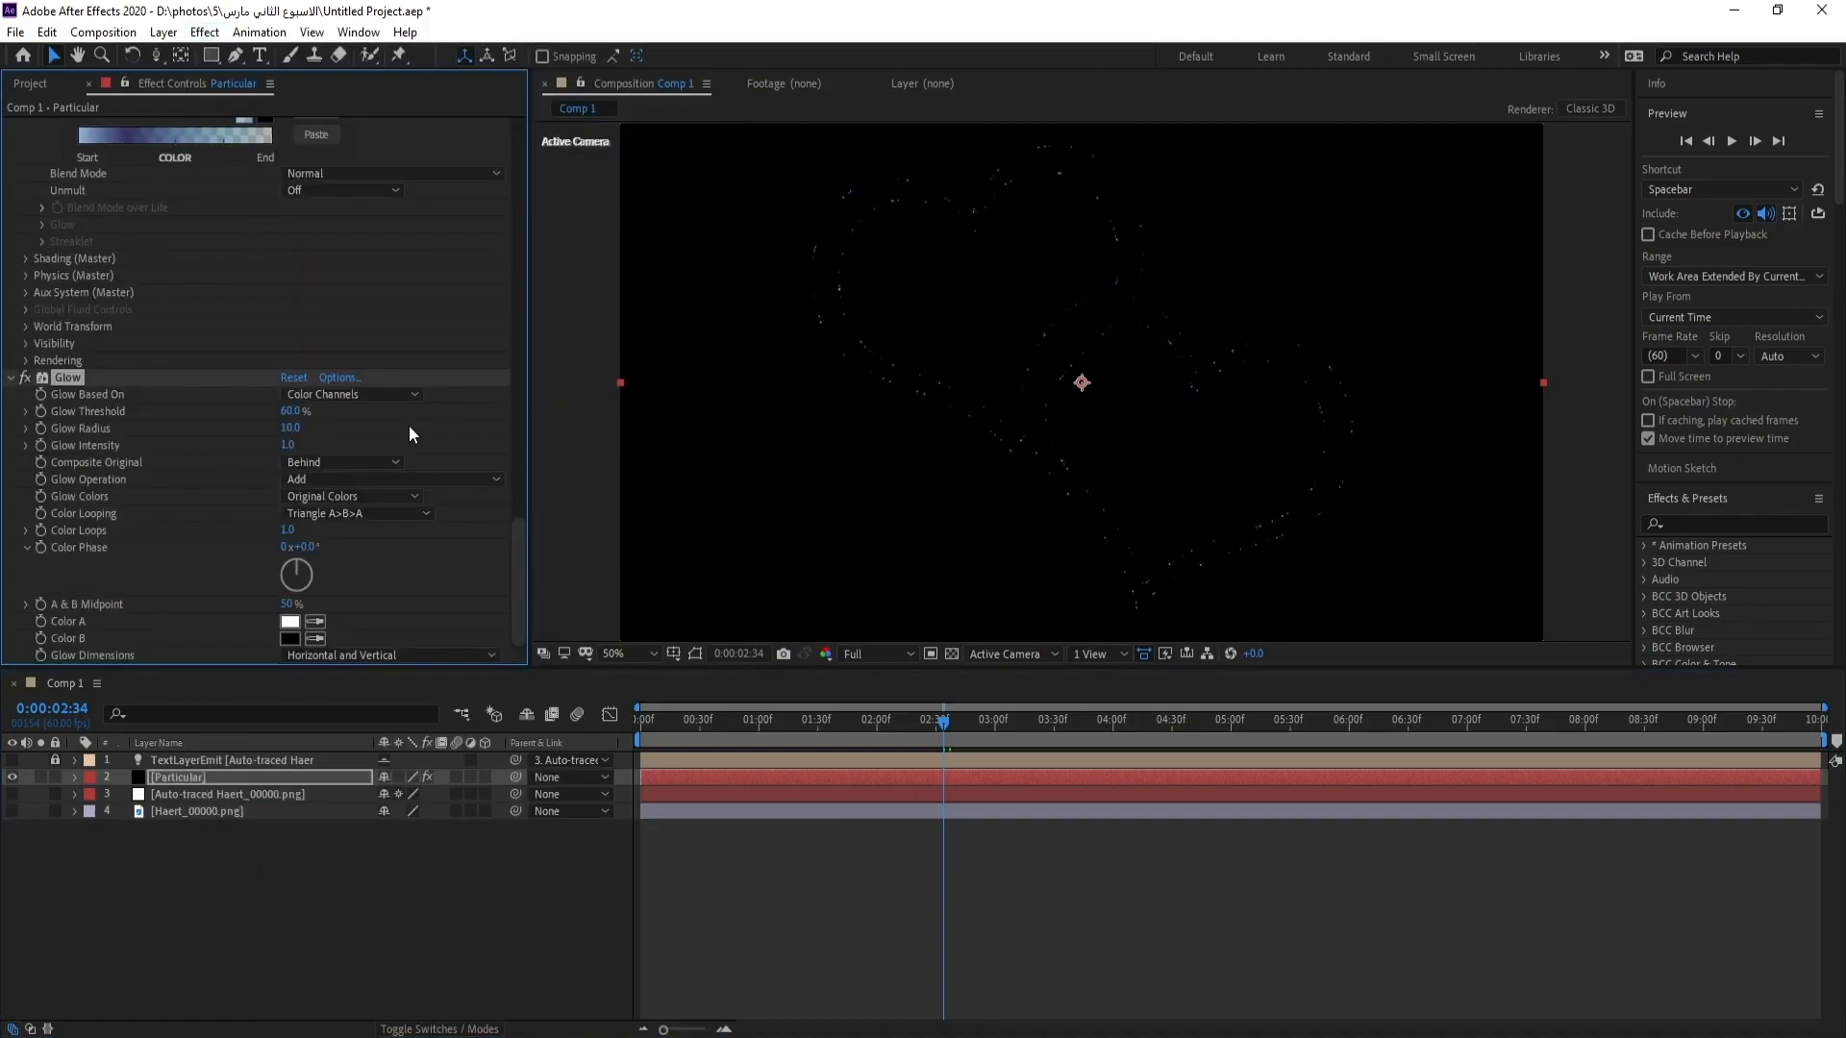
Step: Duplicate the Glow effect on the Particular layer and collapse the settings of Particular and both Glow effects
{"action": "scroll", "coordinate": [33, 262], "scroll_direction": "up", "scroll_amount": 15}
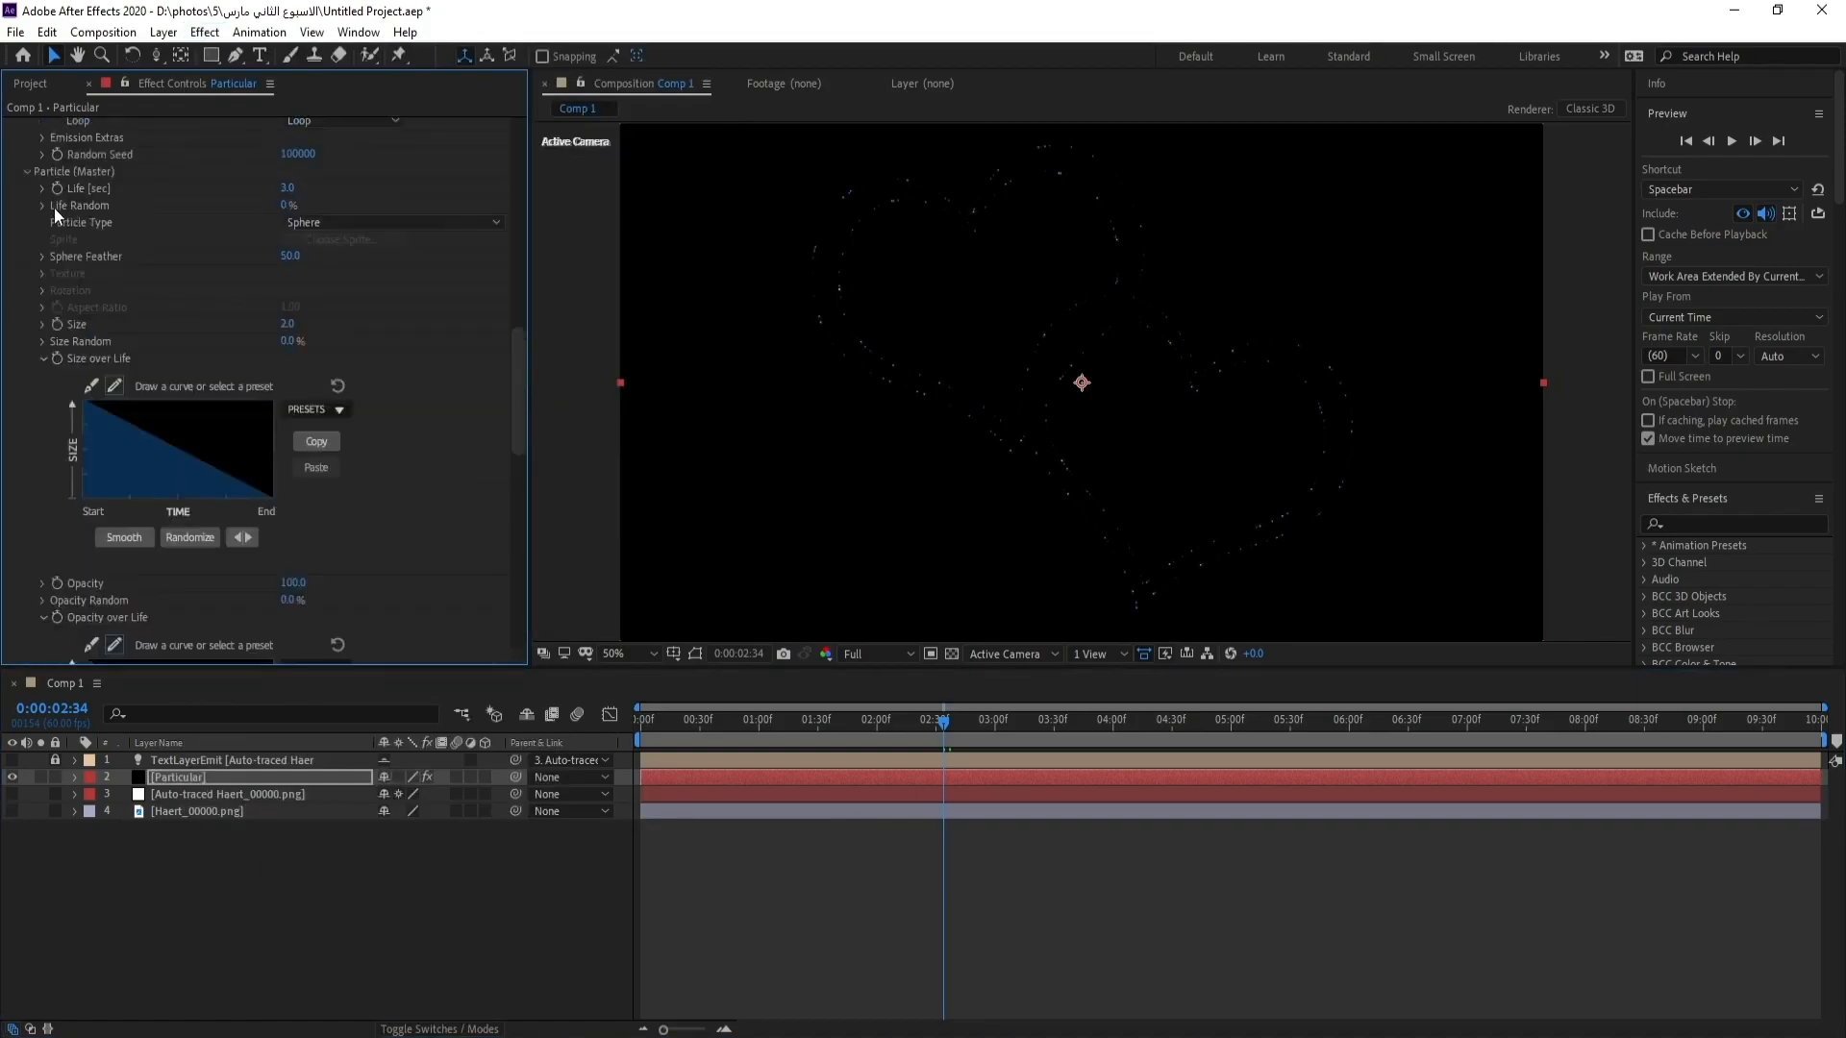
{"action": "scroll", "coordinate": [54, 205], "scroll_direction": "up", "scroll_amount": 5}
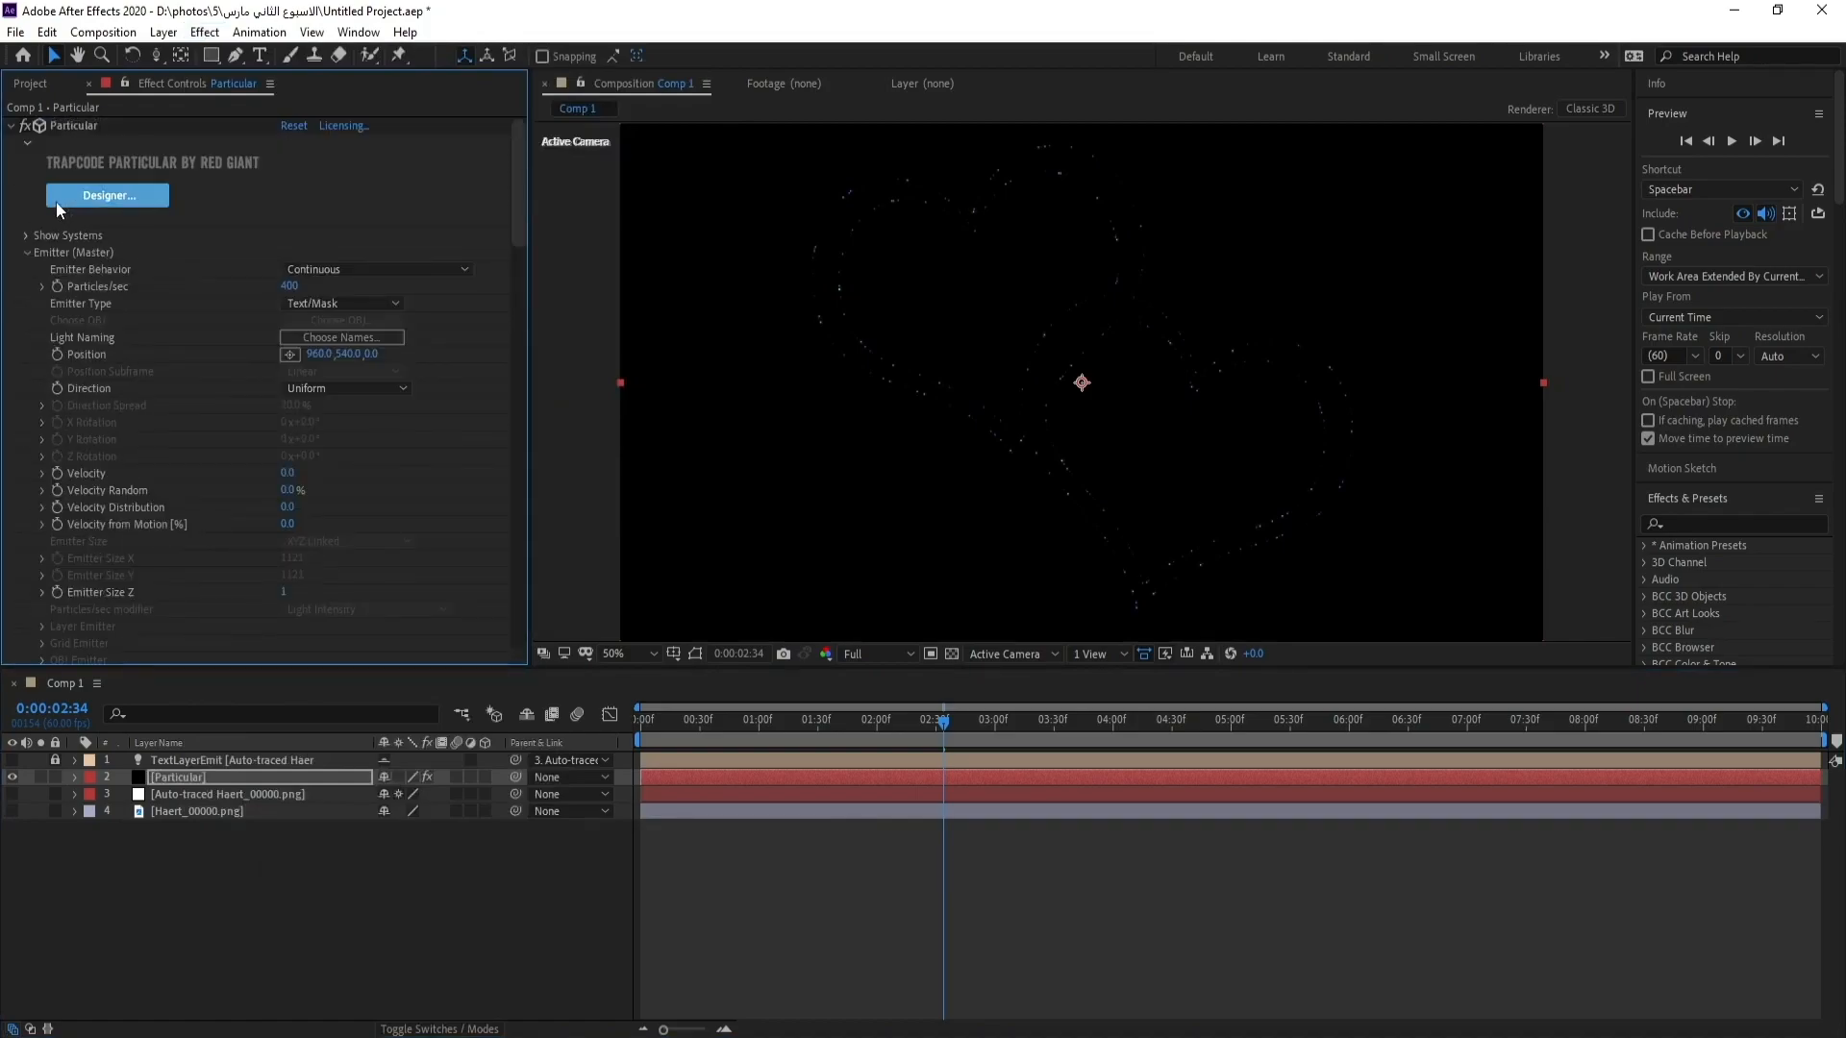
{"action": "left_click", "coordinate": [10, 127]}
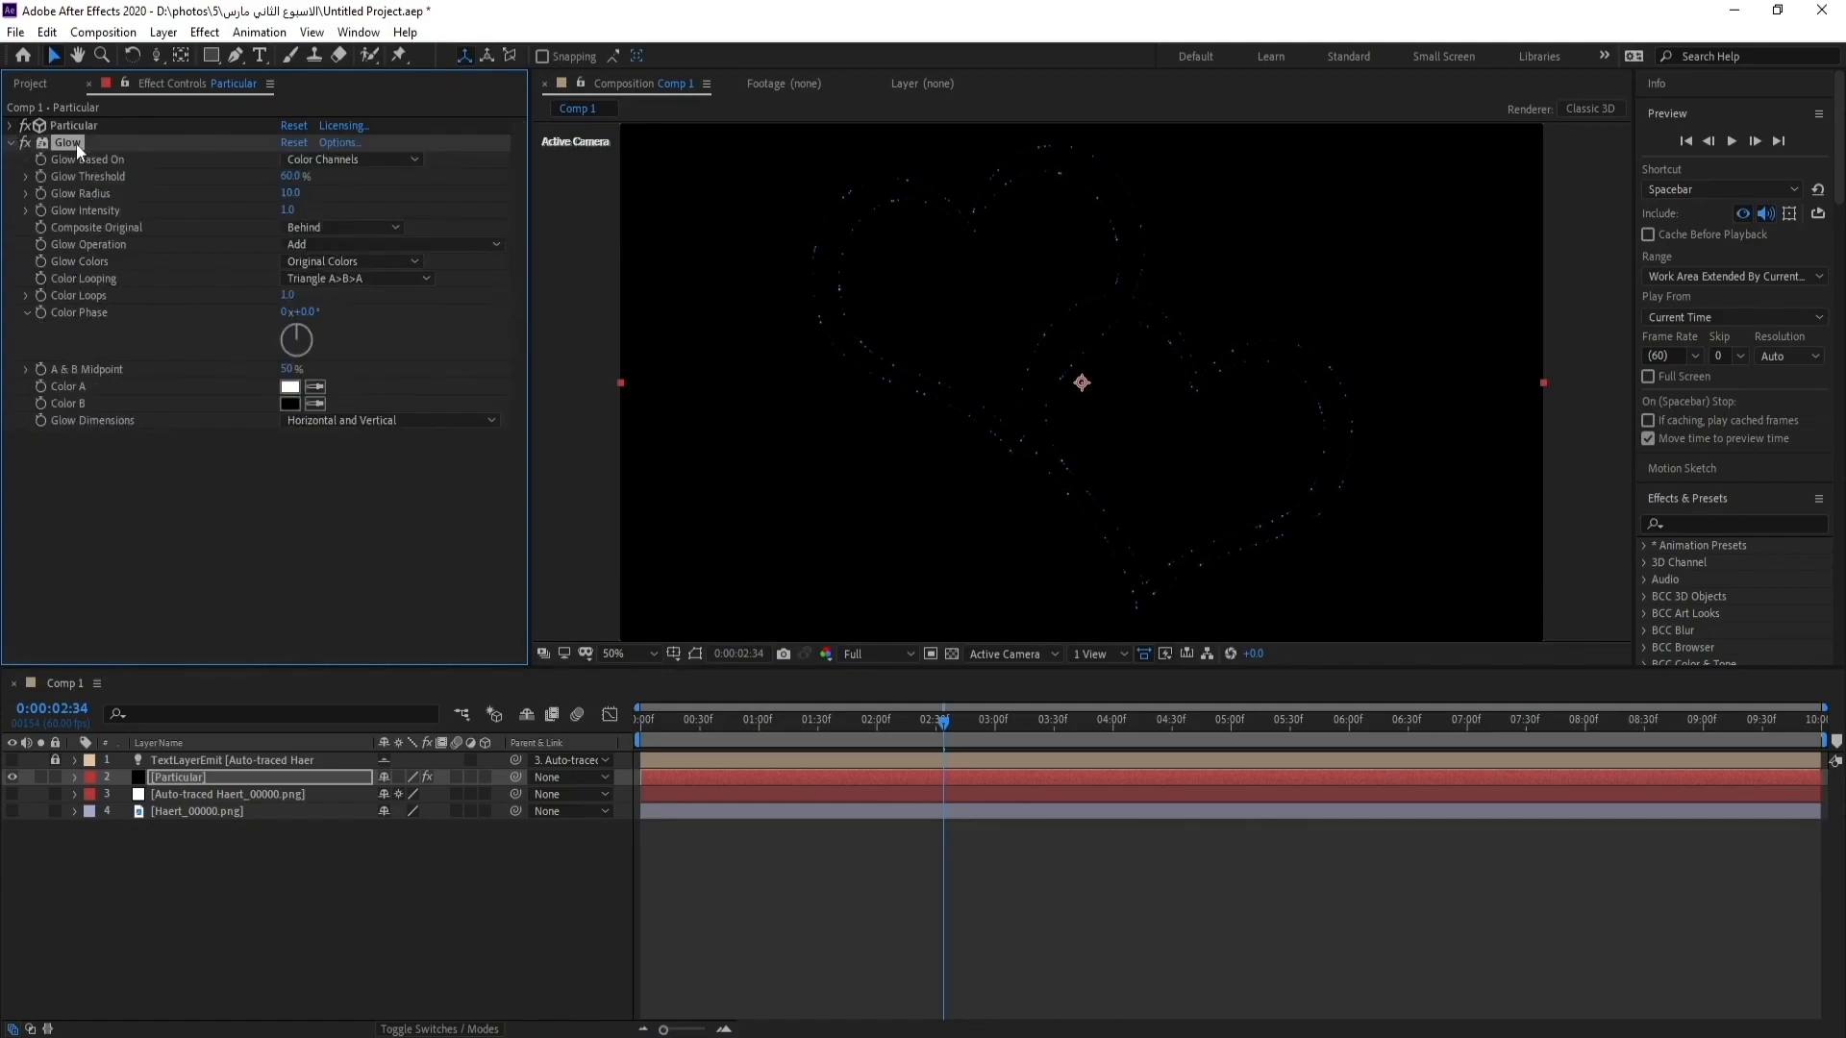
{"action": "key", "text": "ctrl+d"}
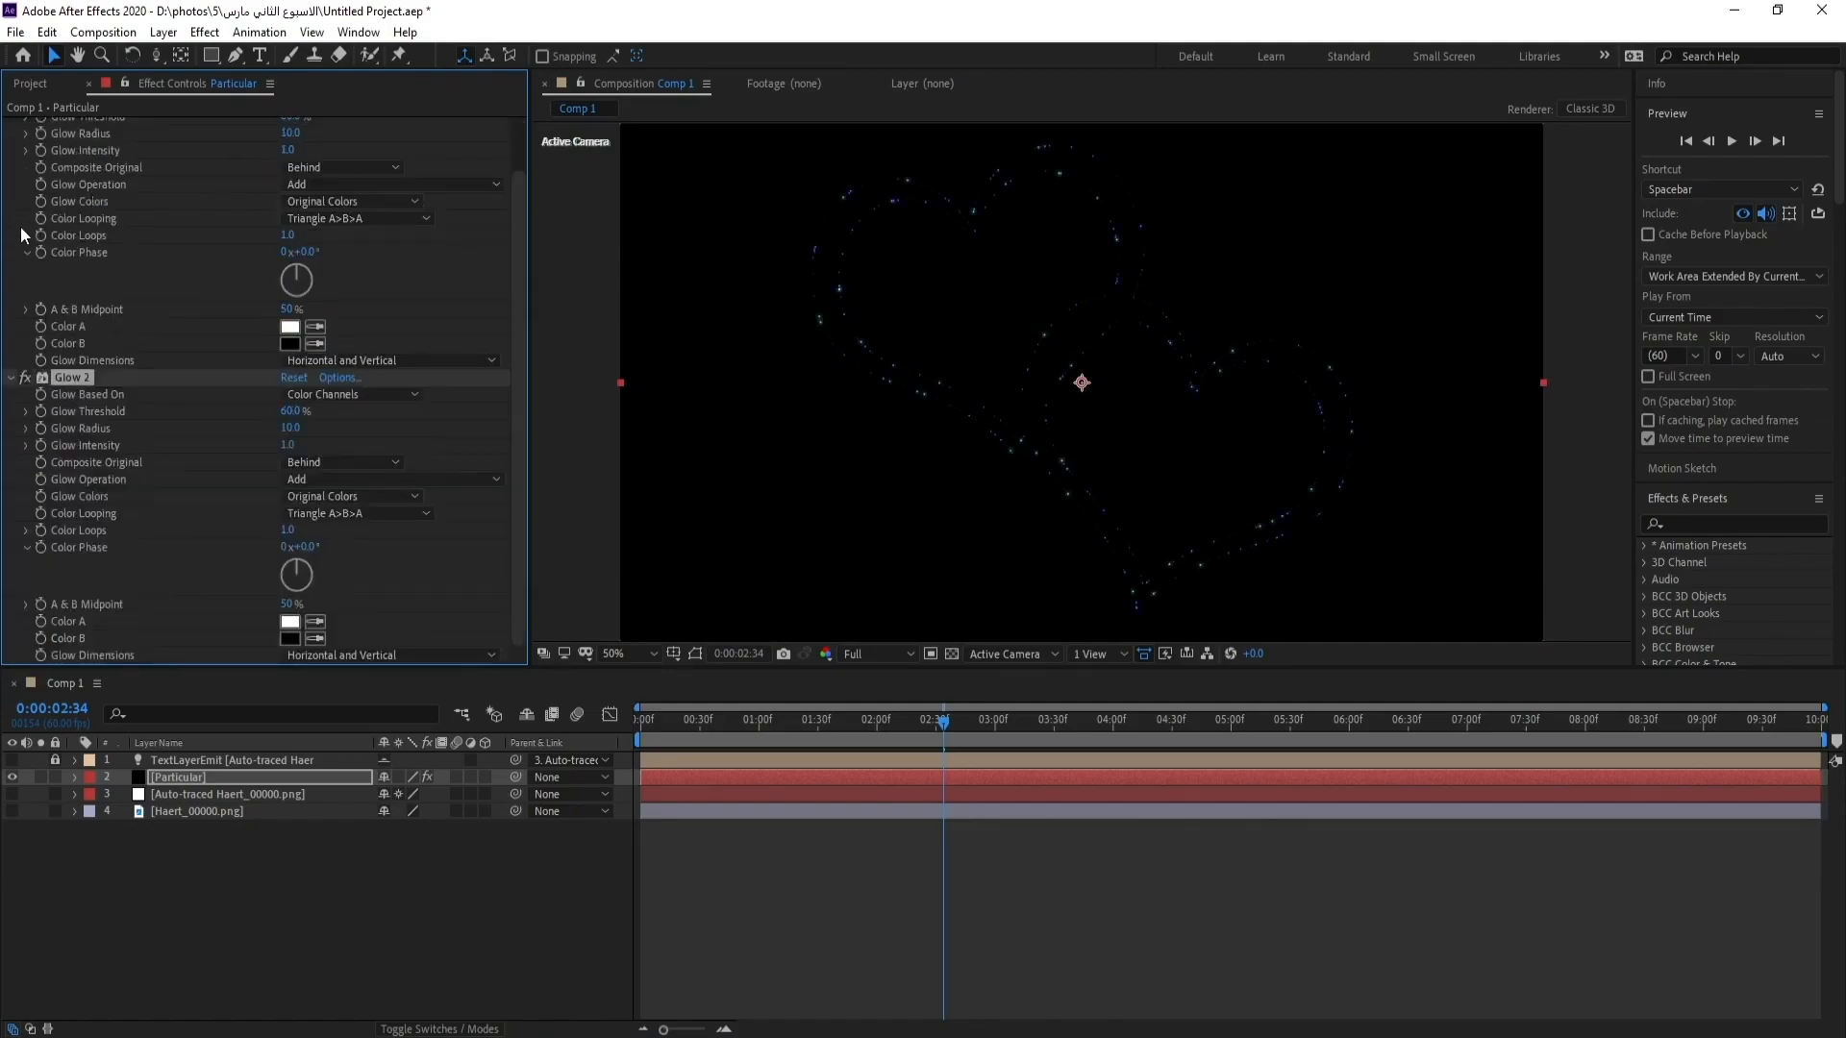
{"action": "left_click", "coordinate": [11, 377]}
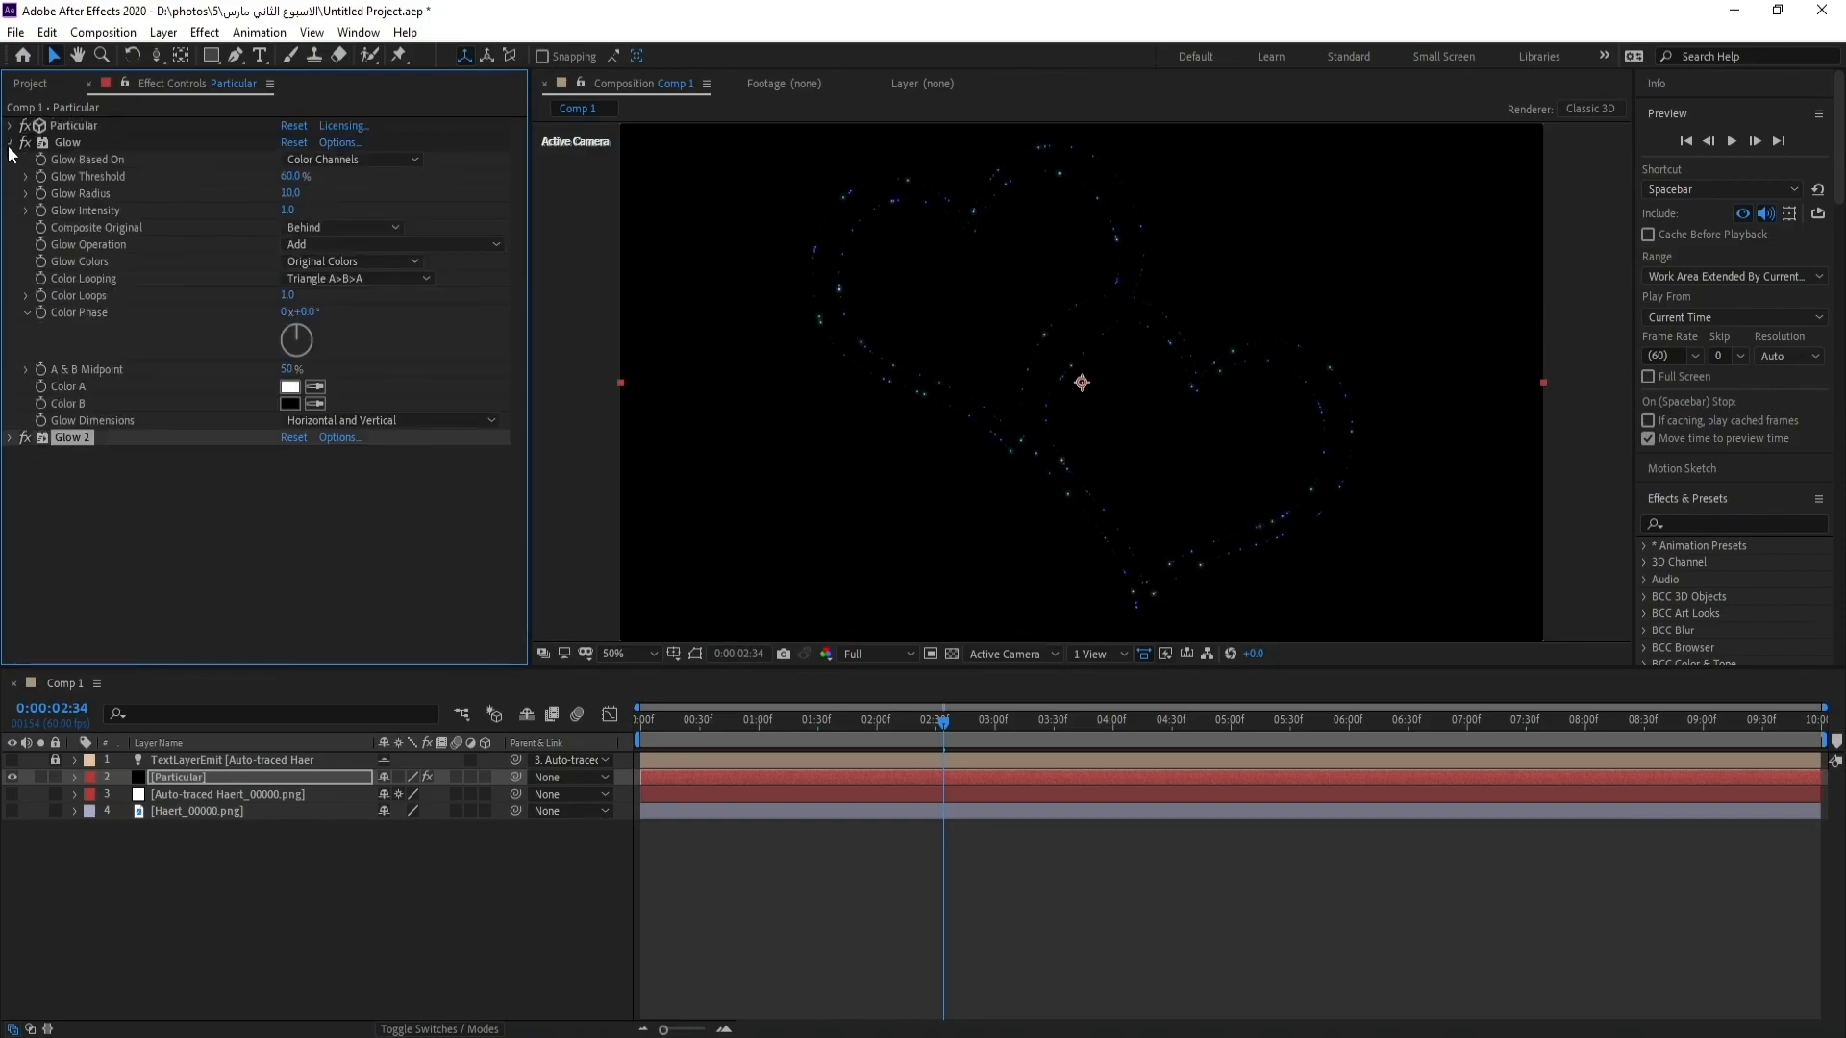
{"action": "left_click", "coordinate": [11, 143]}
Step: Add a Curves color correction effect to the Particular layer and bend the RGB curve upward near its midpoint
{"action": "left_click", "coordinate": [205, 32]}
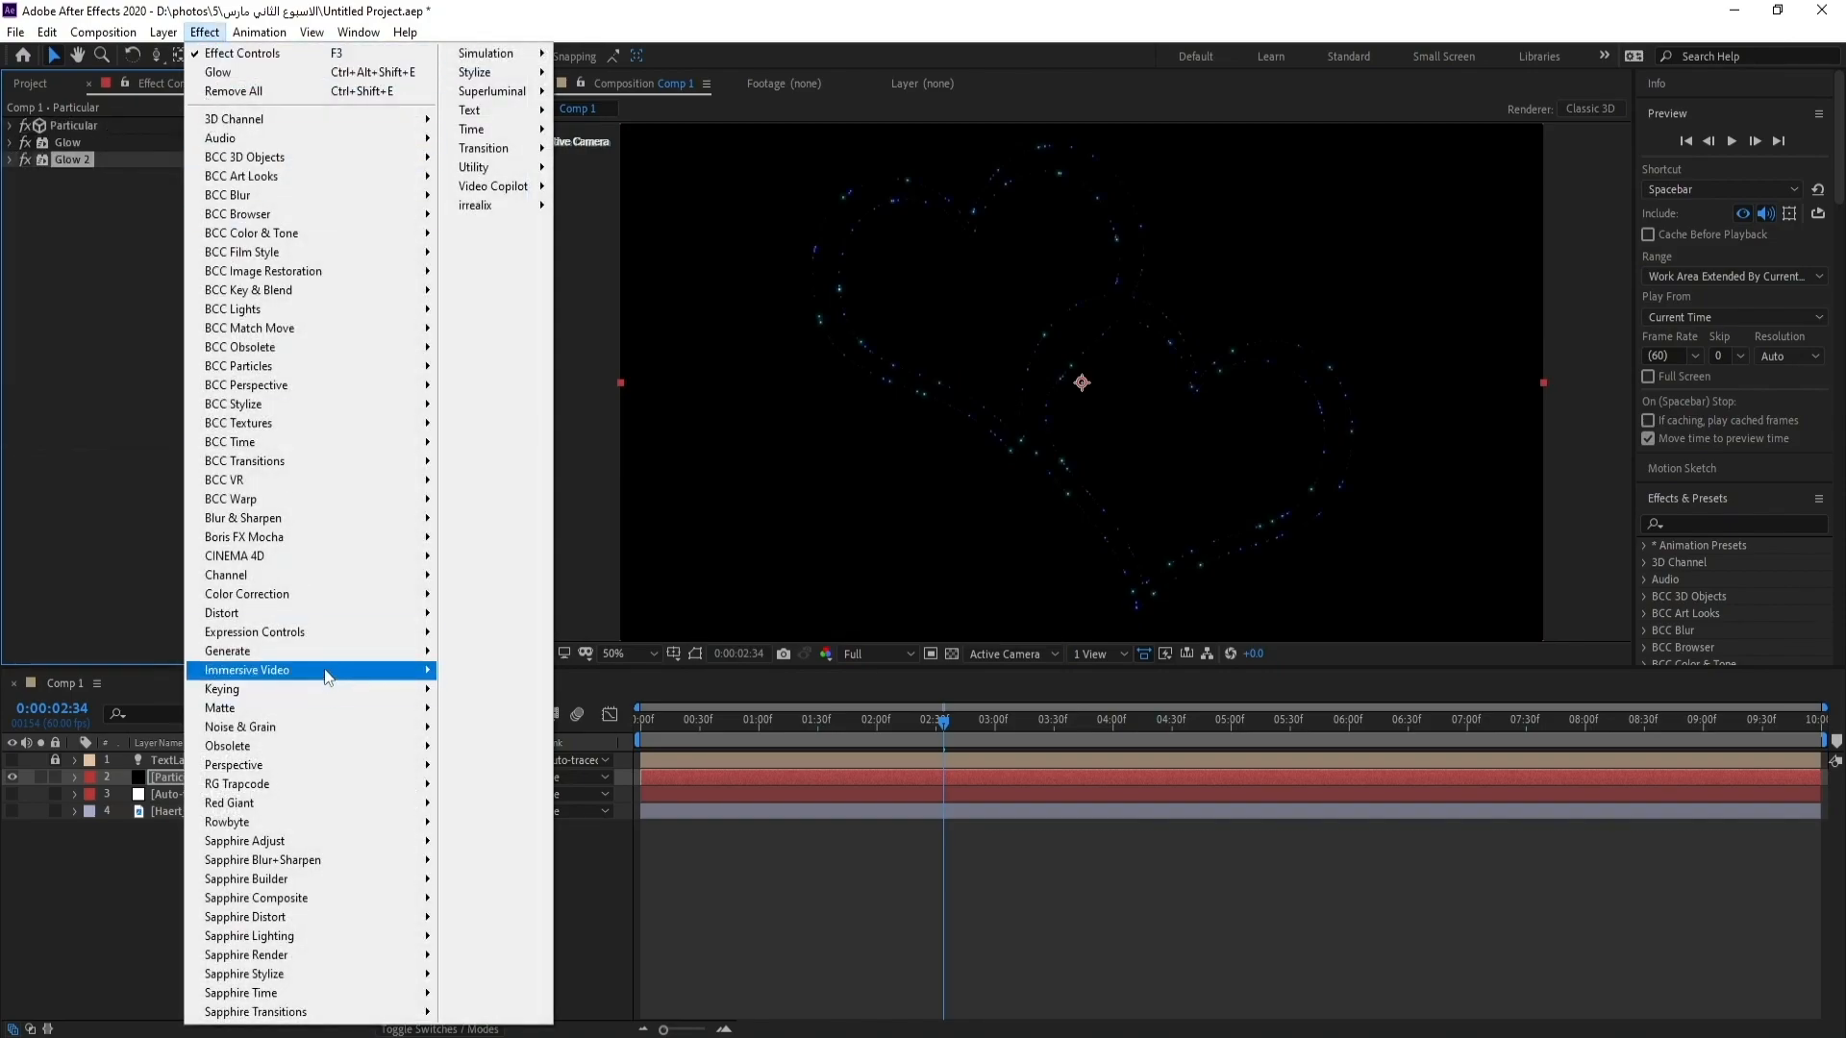
{"action": "mouse_move", "coordinate": [362, 593]}
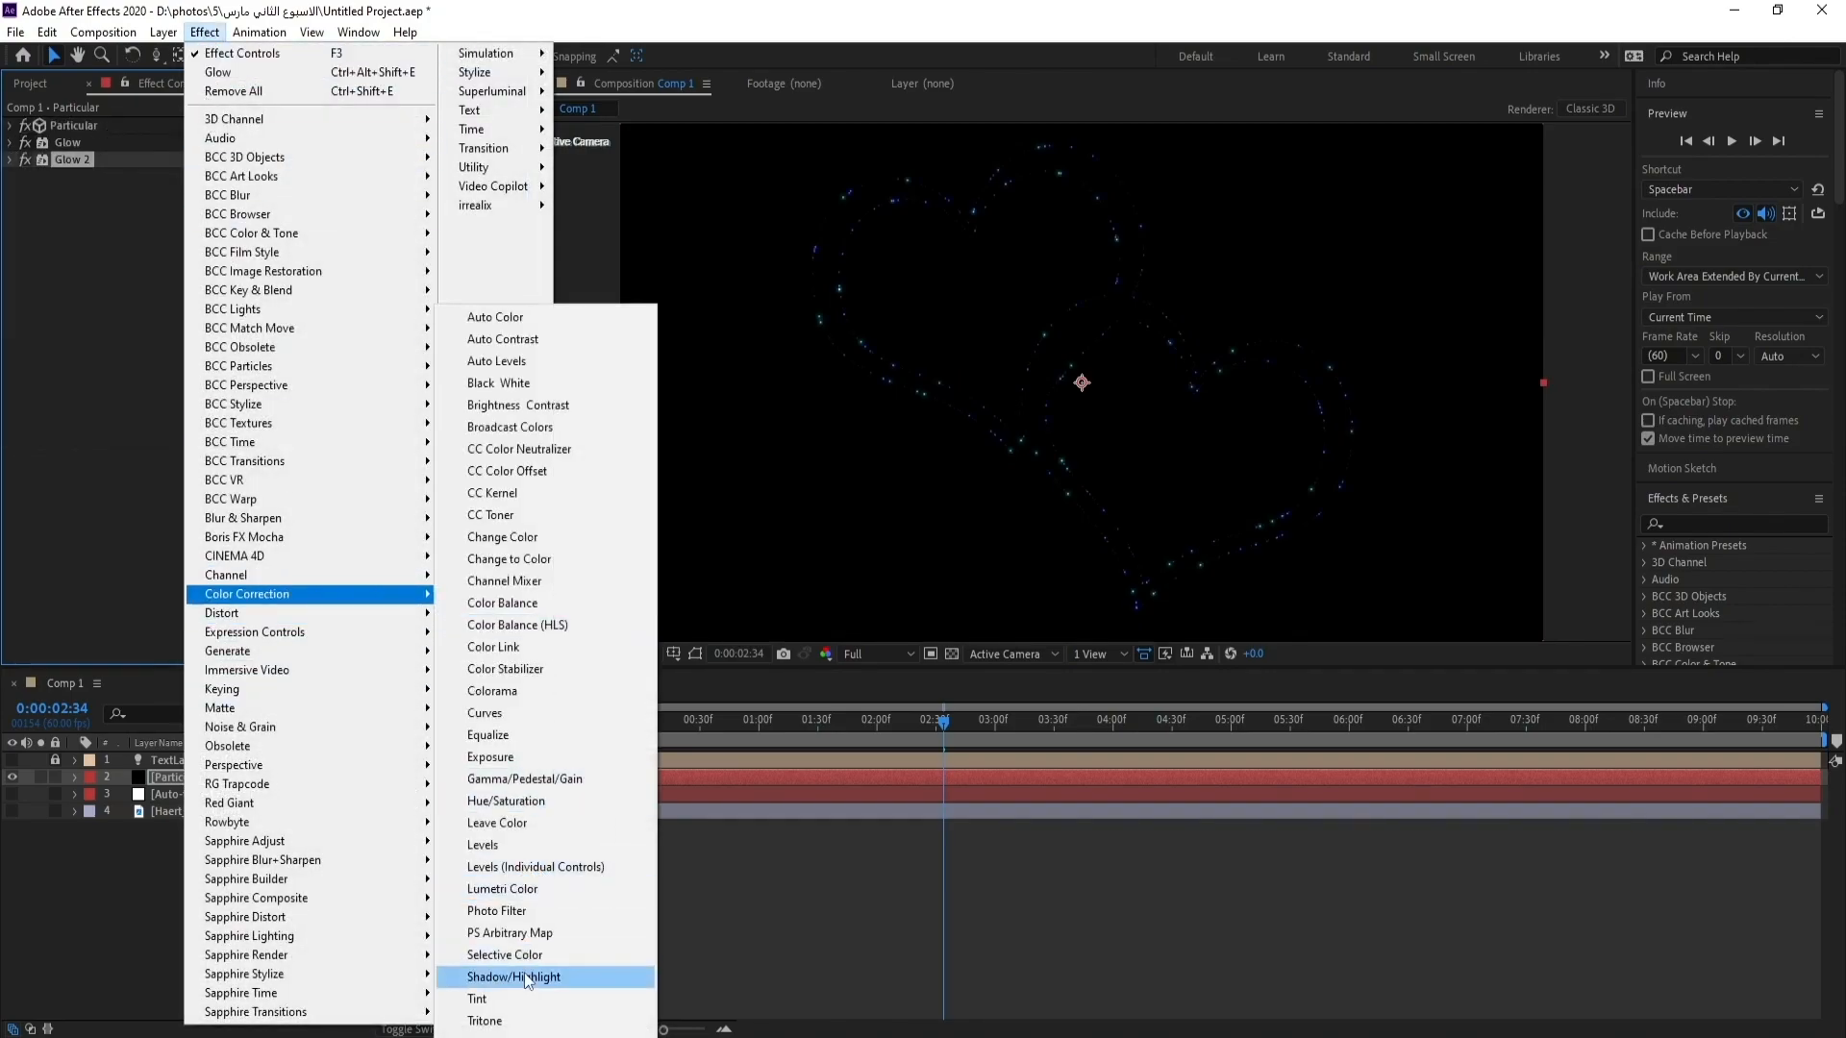
{"action": "left_click", "coordinate": [517, 713]}
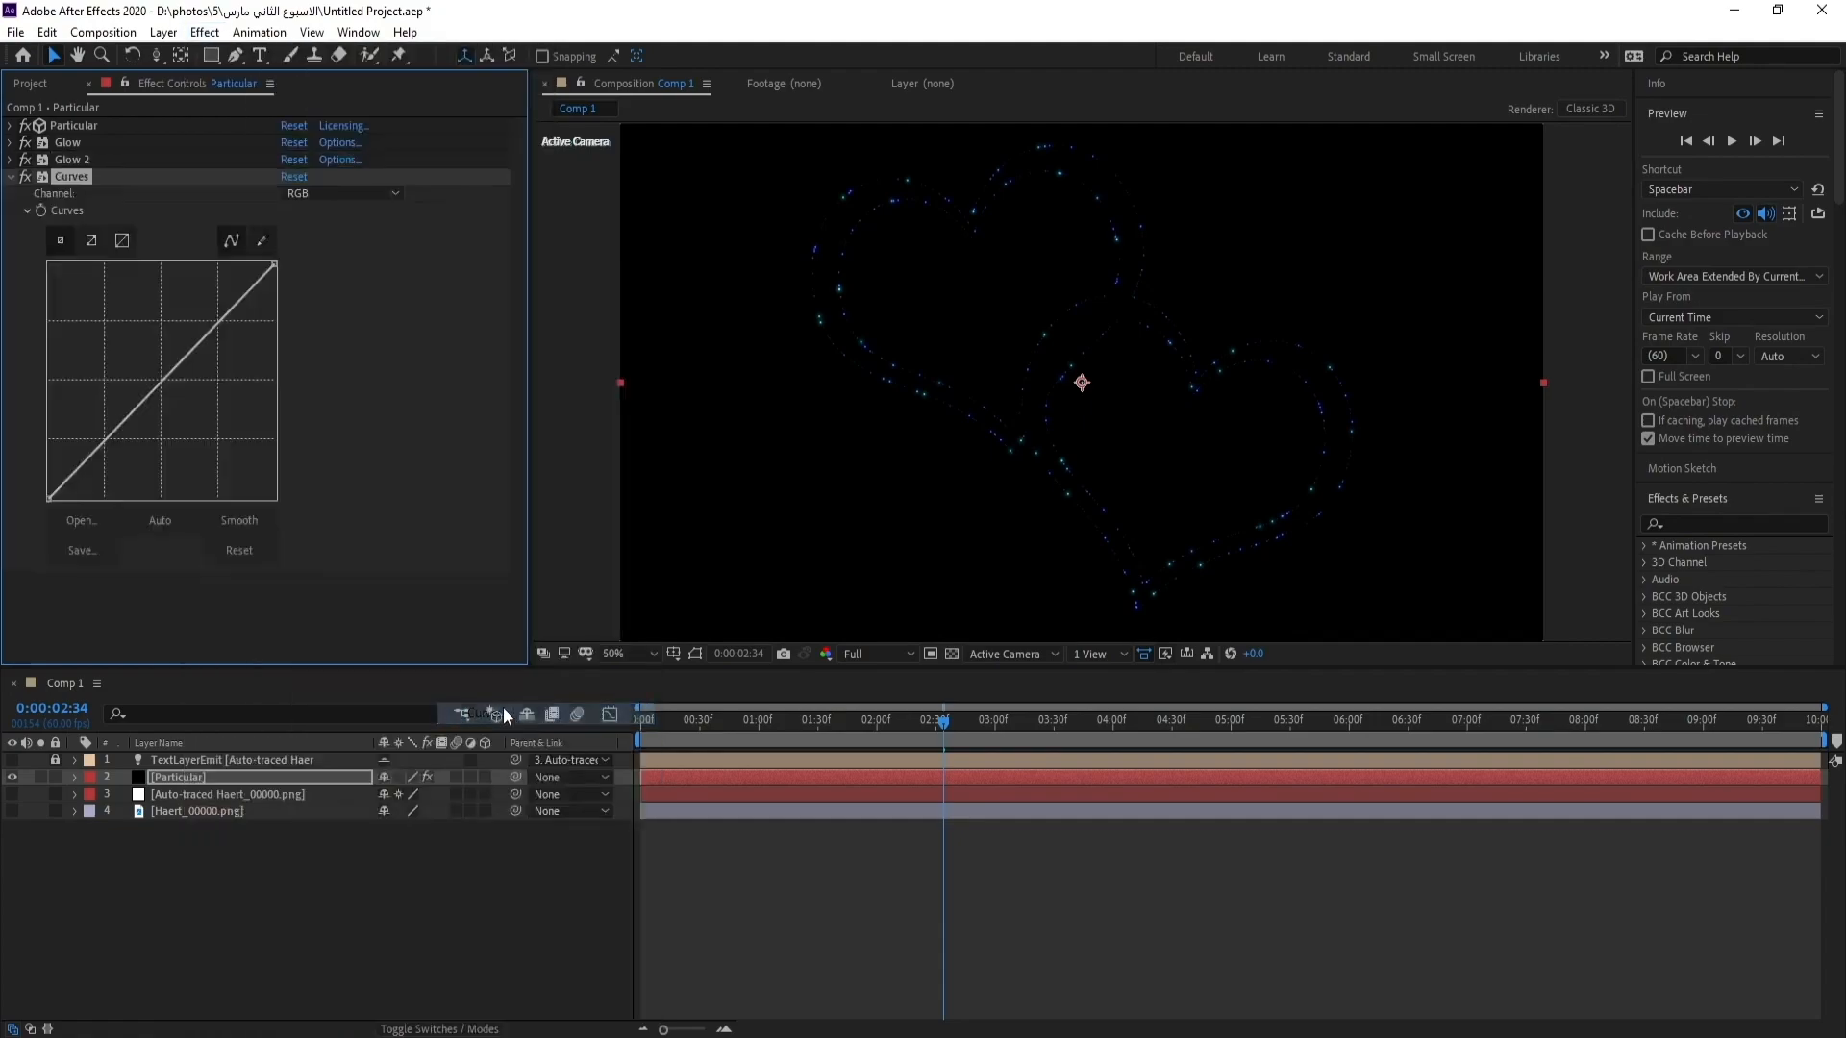
{"action": "left_click_drag", "start_coordinate": [163, 381], "coordinate": [147, 350]}
Step: Switch the Curves effect to the Alpha channel and bend its curve upward in the middle
{"action": "left_click", "coordinate": [338, 195]}
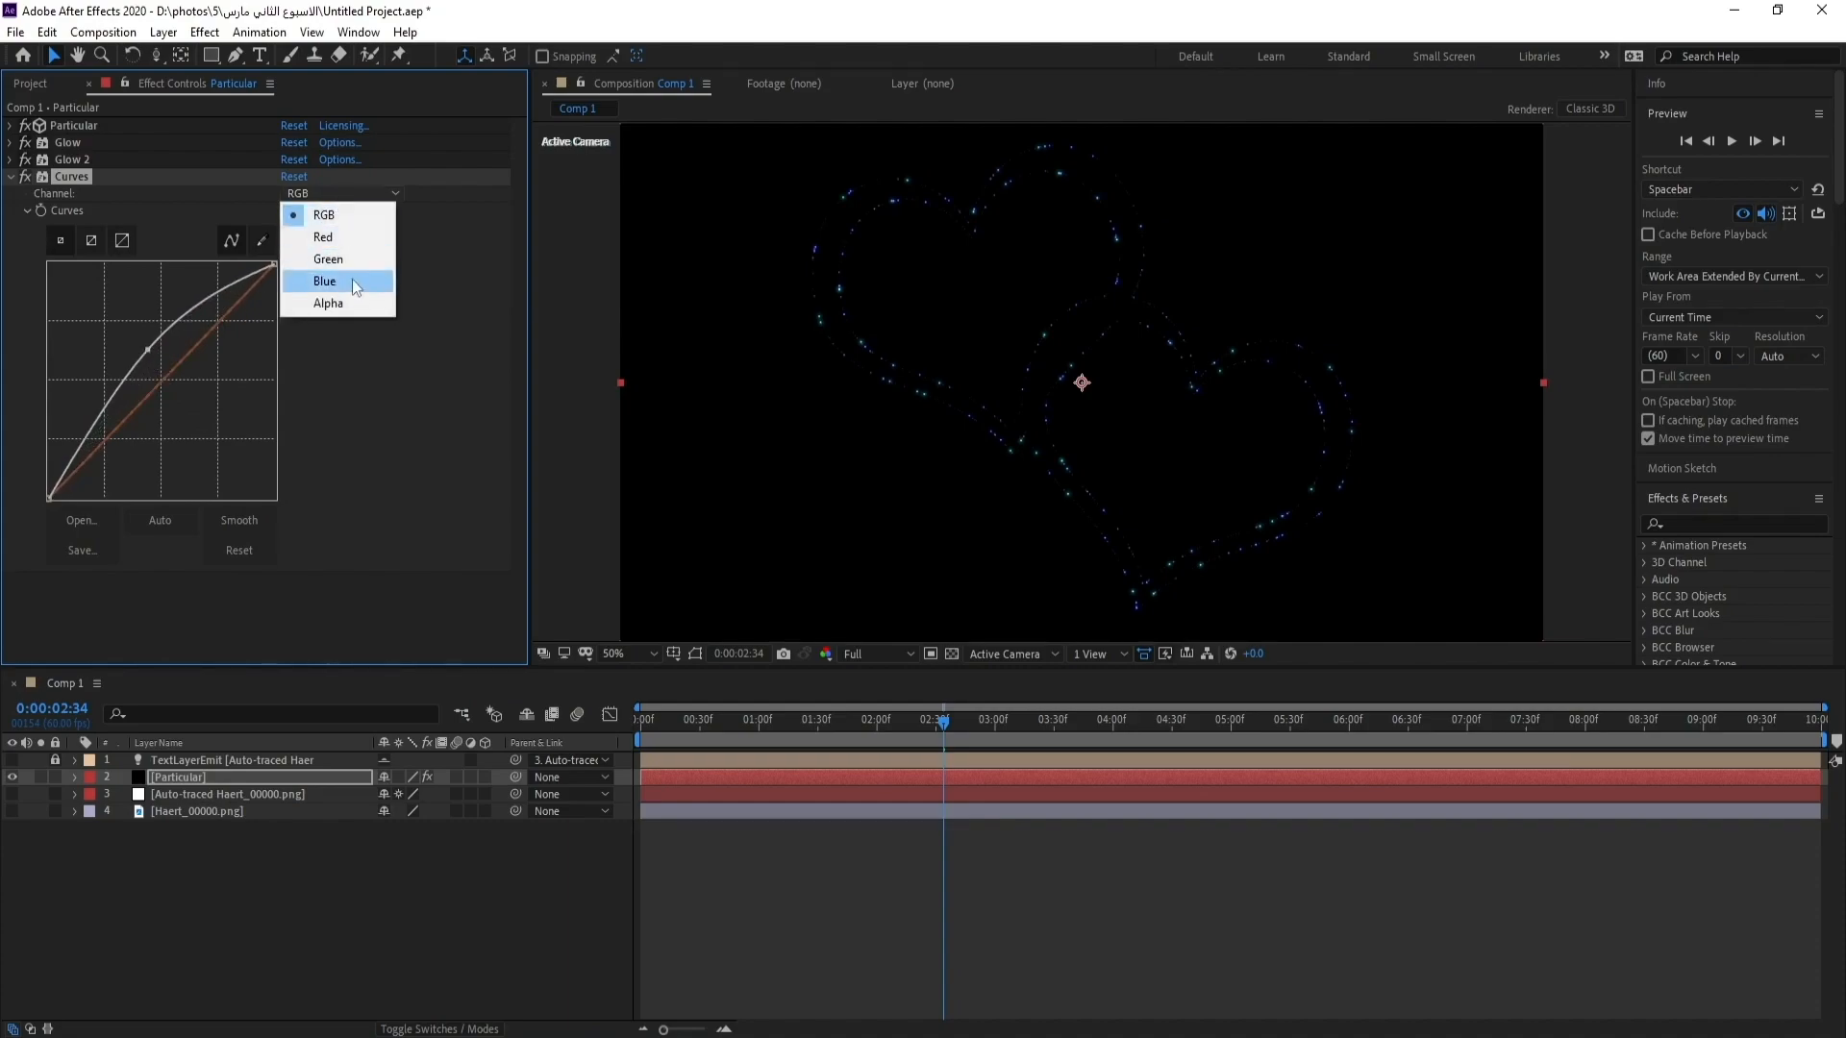
{"action": "left_click", "coordinate": [353, 305]}
{"action": "left_click_drag", "start_coordinate": [183, 364], "coordinate": [170, 312]}
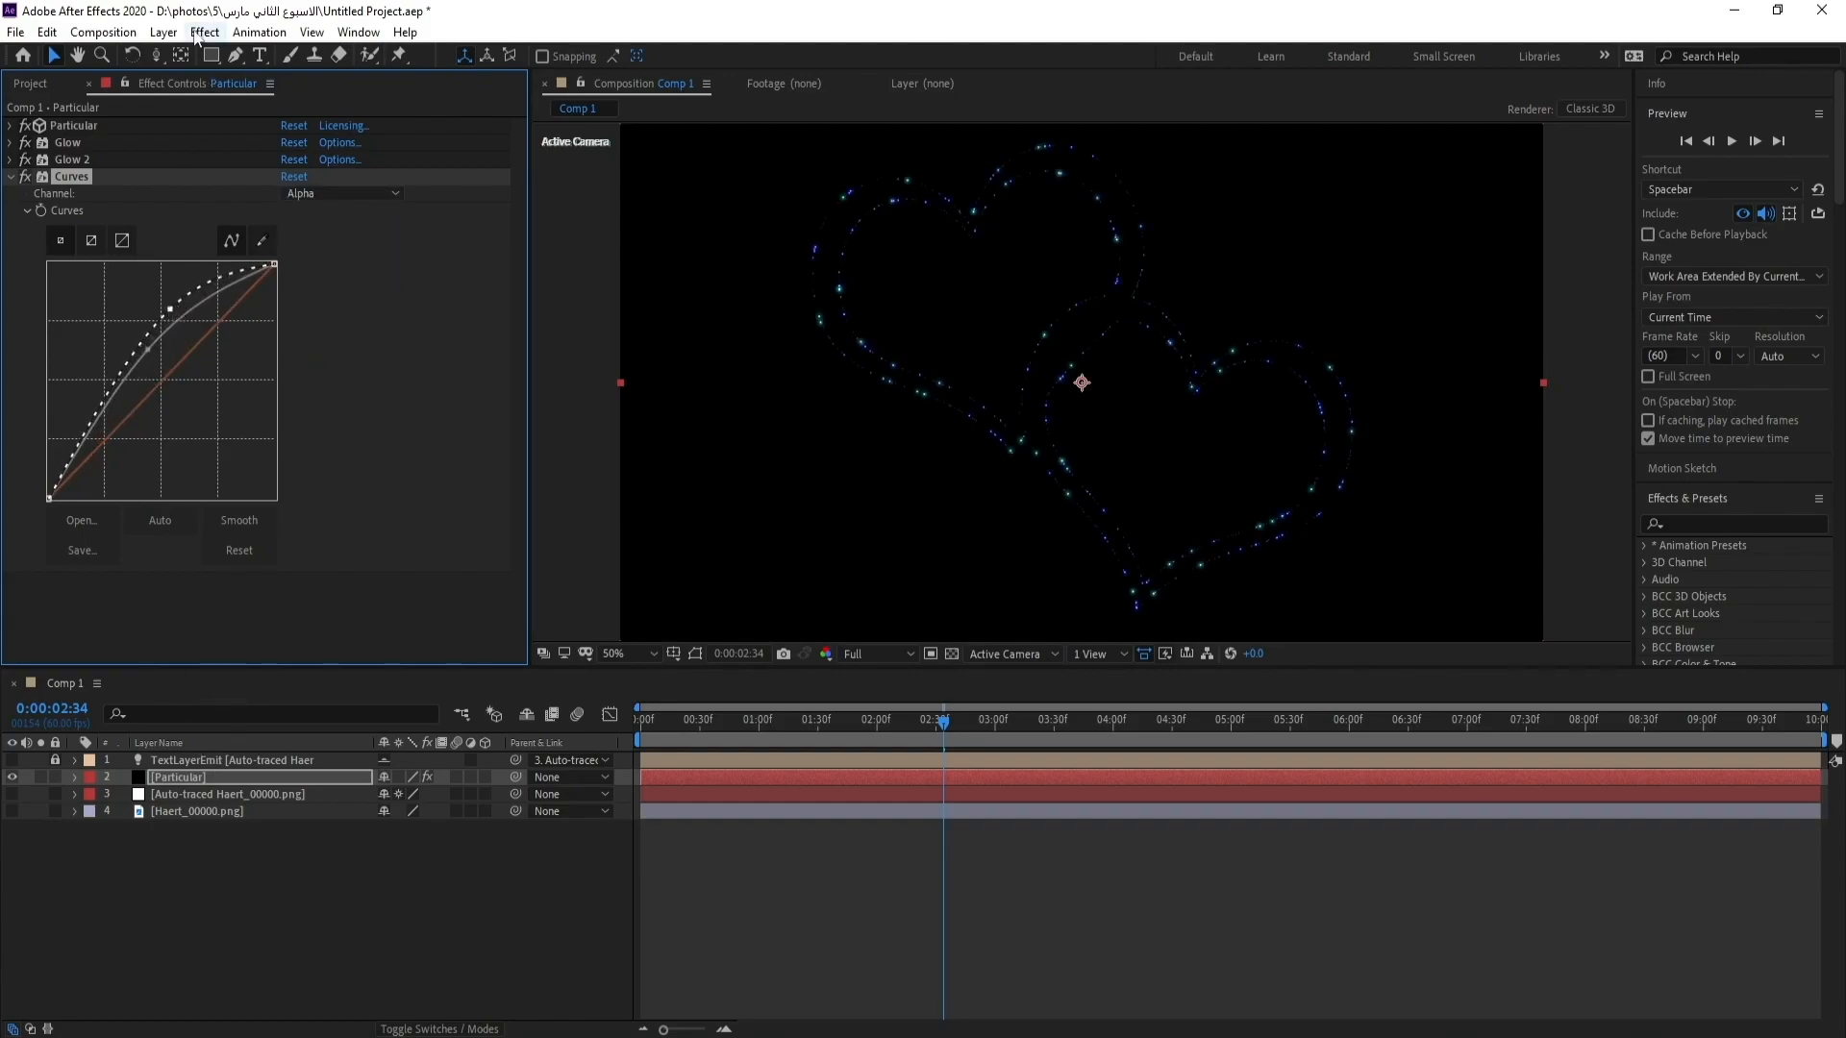
Step: Create a new adjustment layer above the Particular layer
{"action": "left_click", "coordinate": [163, 32]}
{"action": "mouse_move", "coordinate": [192, 55]}
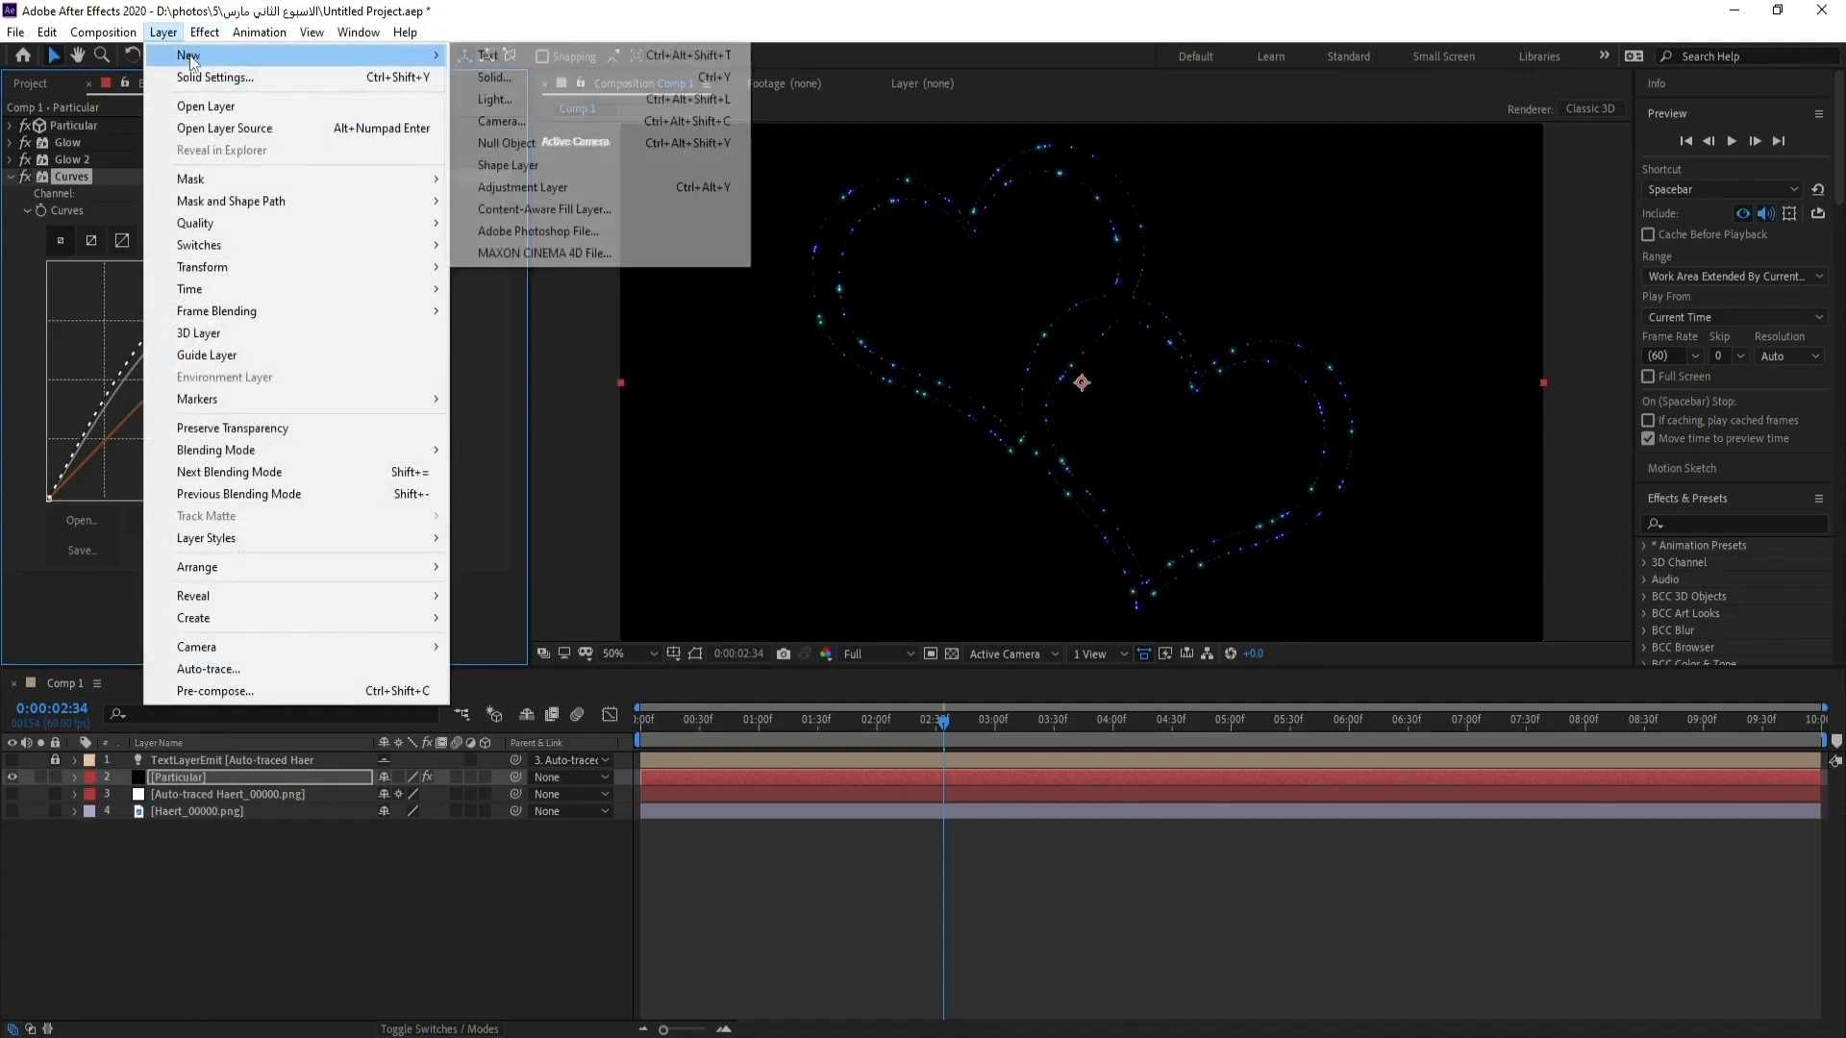
{"action": "left_click", "coordinate": [549, 199]}
Step: Add a Glow effect to Adjustment Layer 1 and set its Glow Threshold to 80%
{"action": "left_click", "coordinate": [223, 770]}
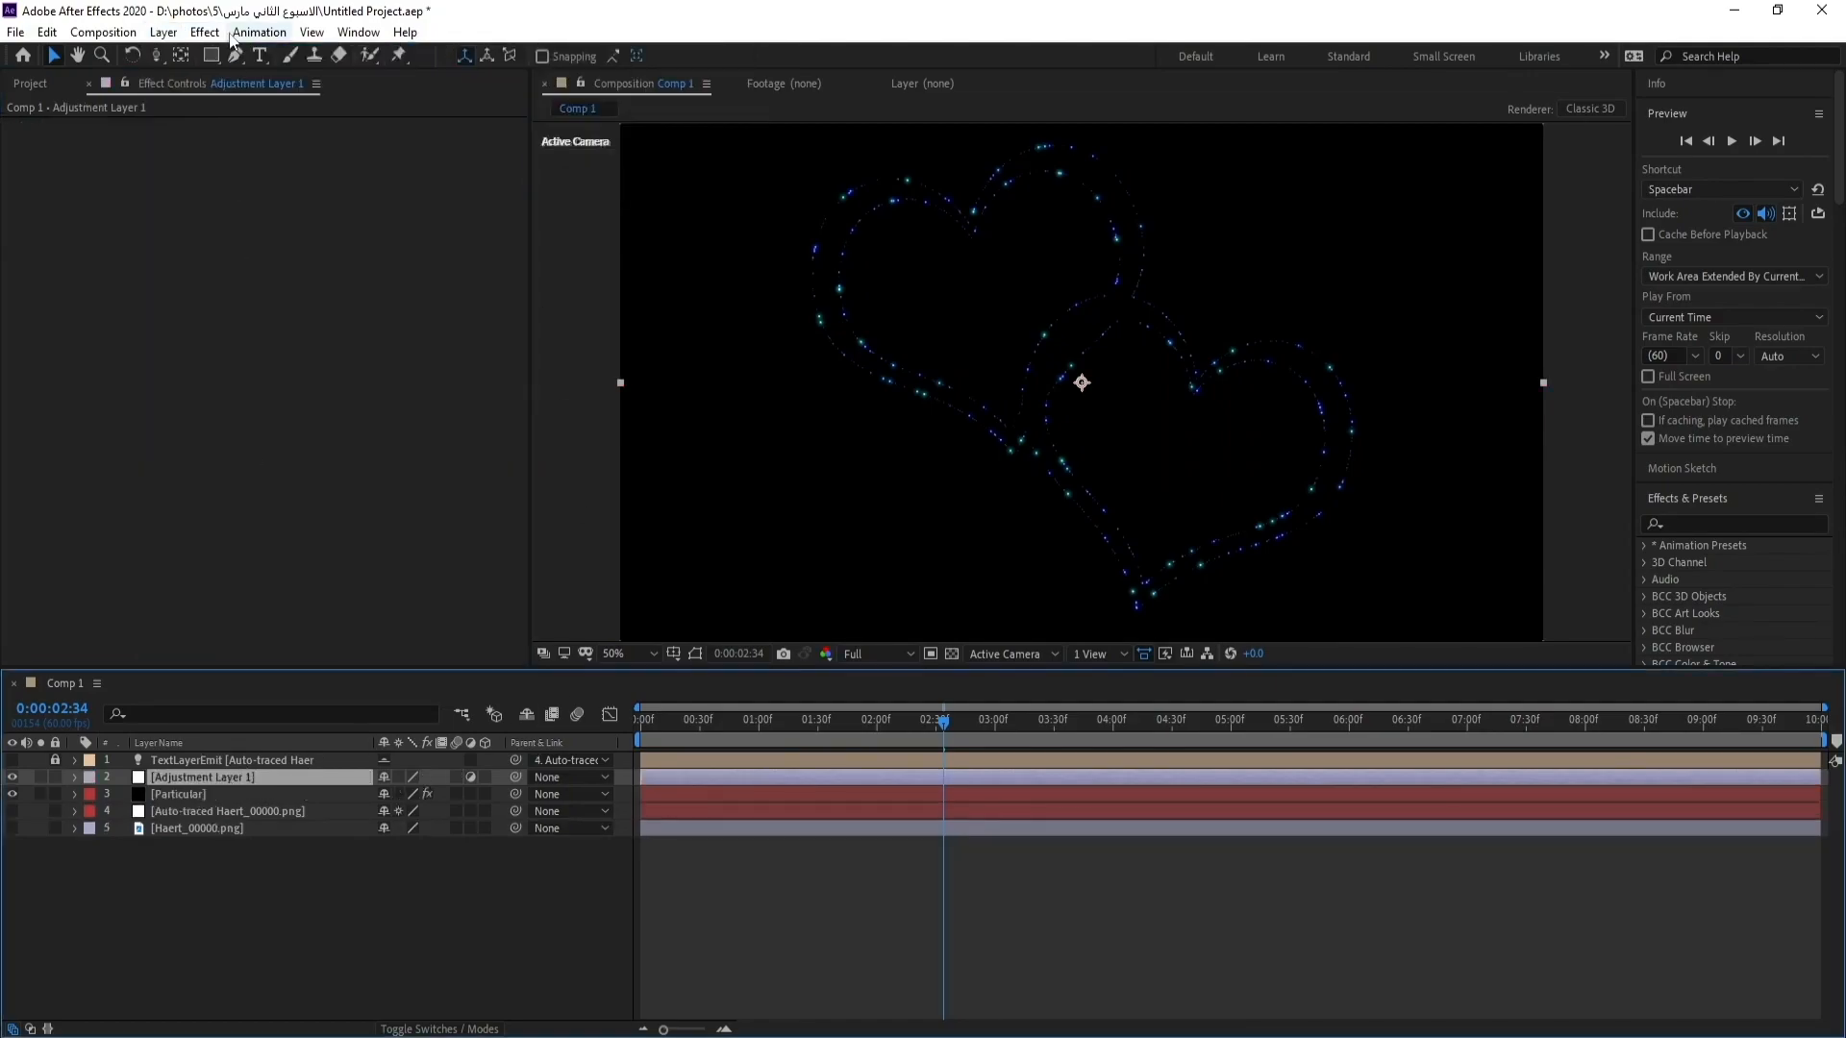
{"action": "left_click", "coordinate": [204, 32]}
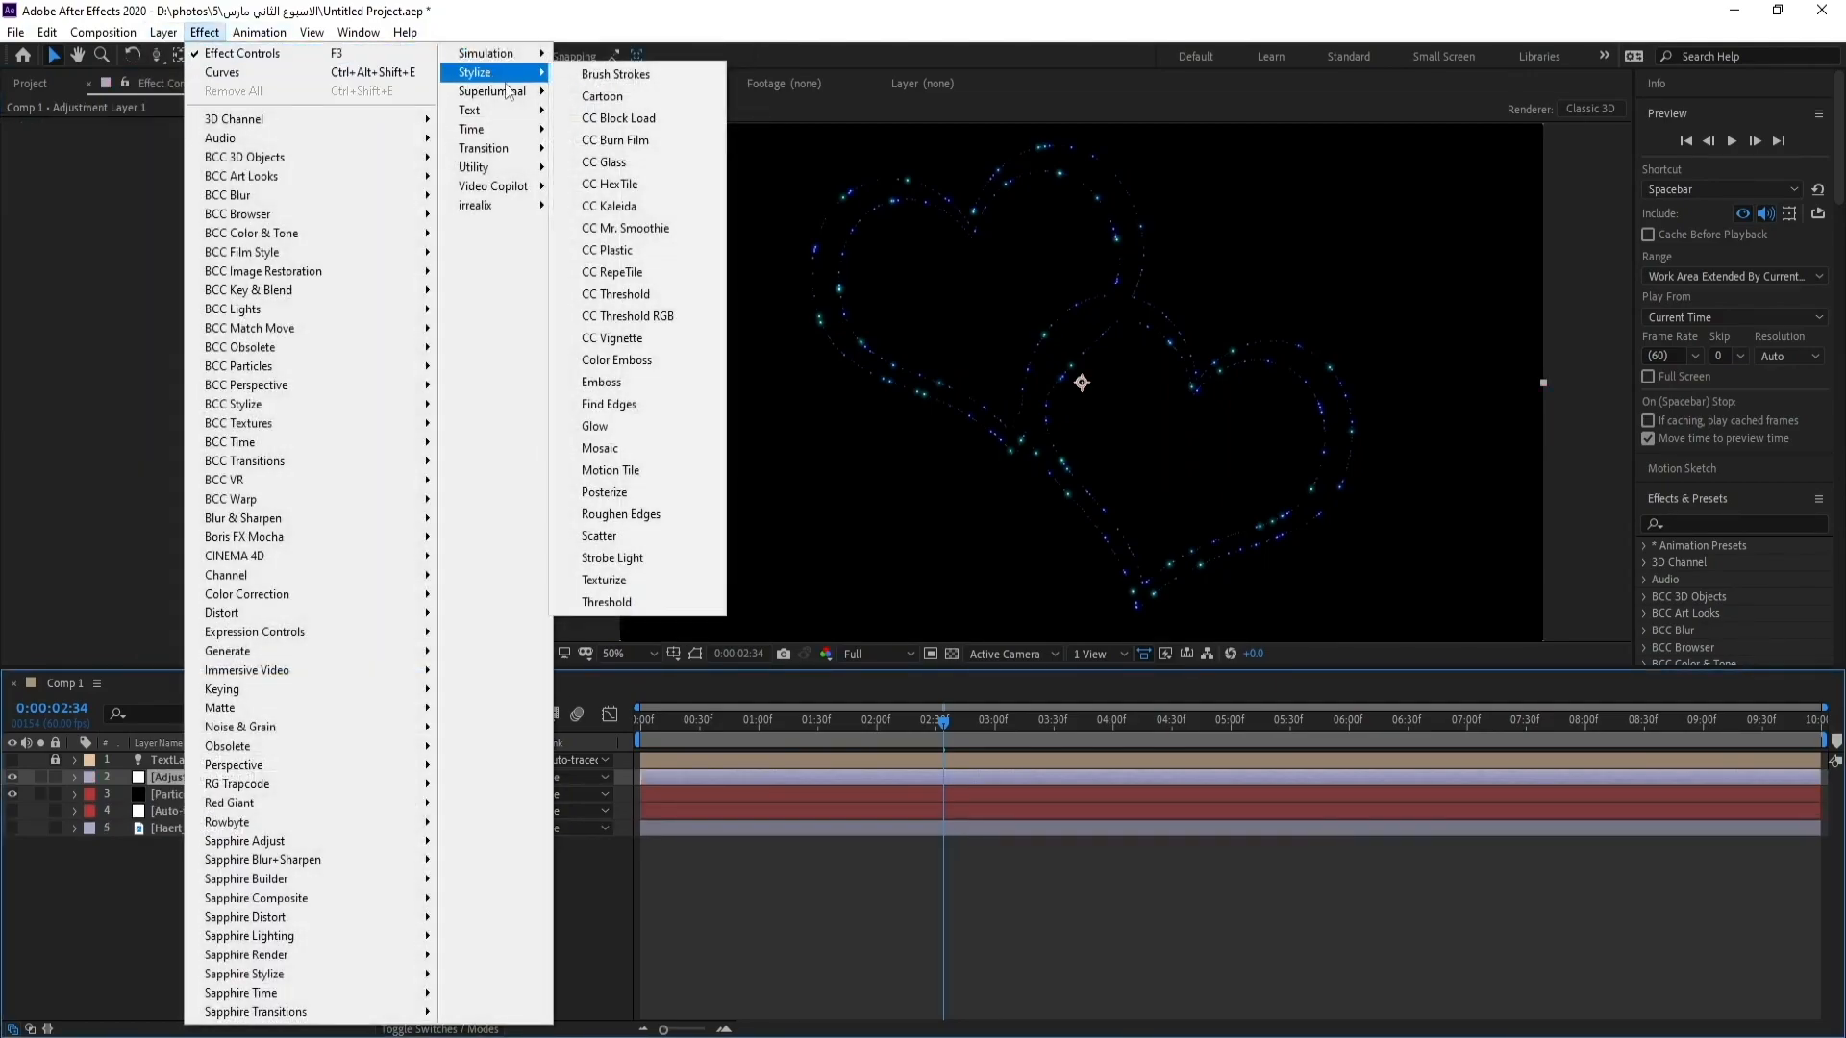
{"action": "left_click", "coordinate": [650, 424]}
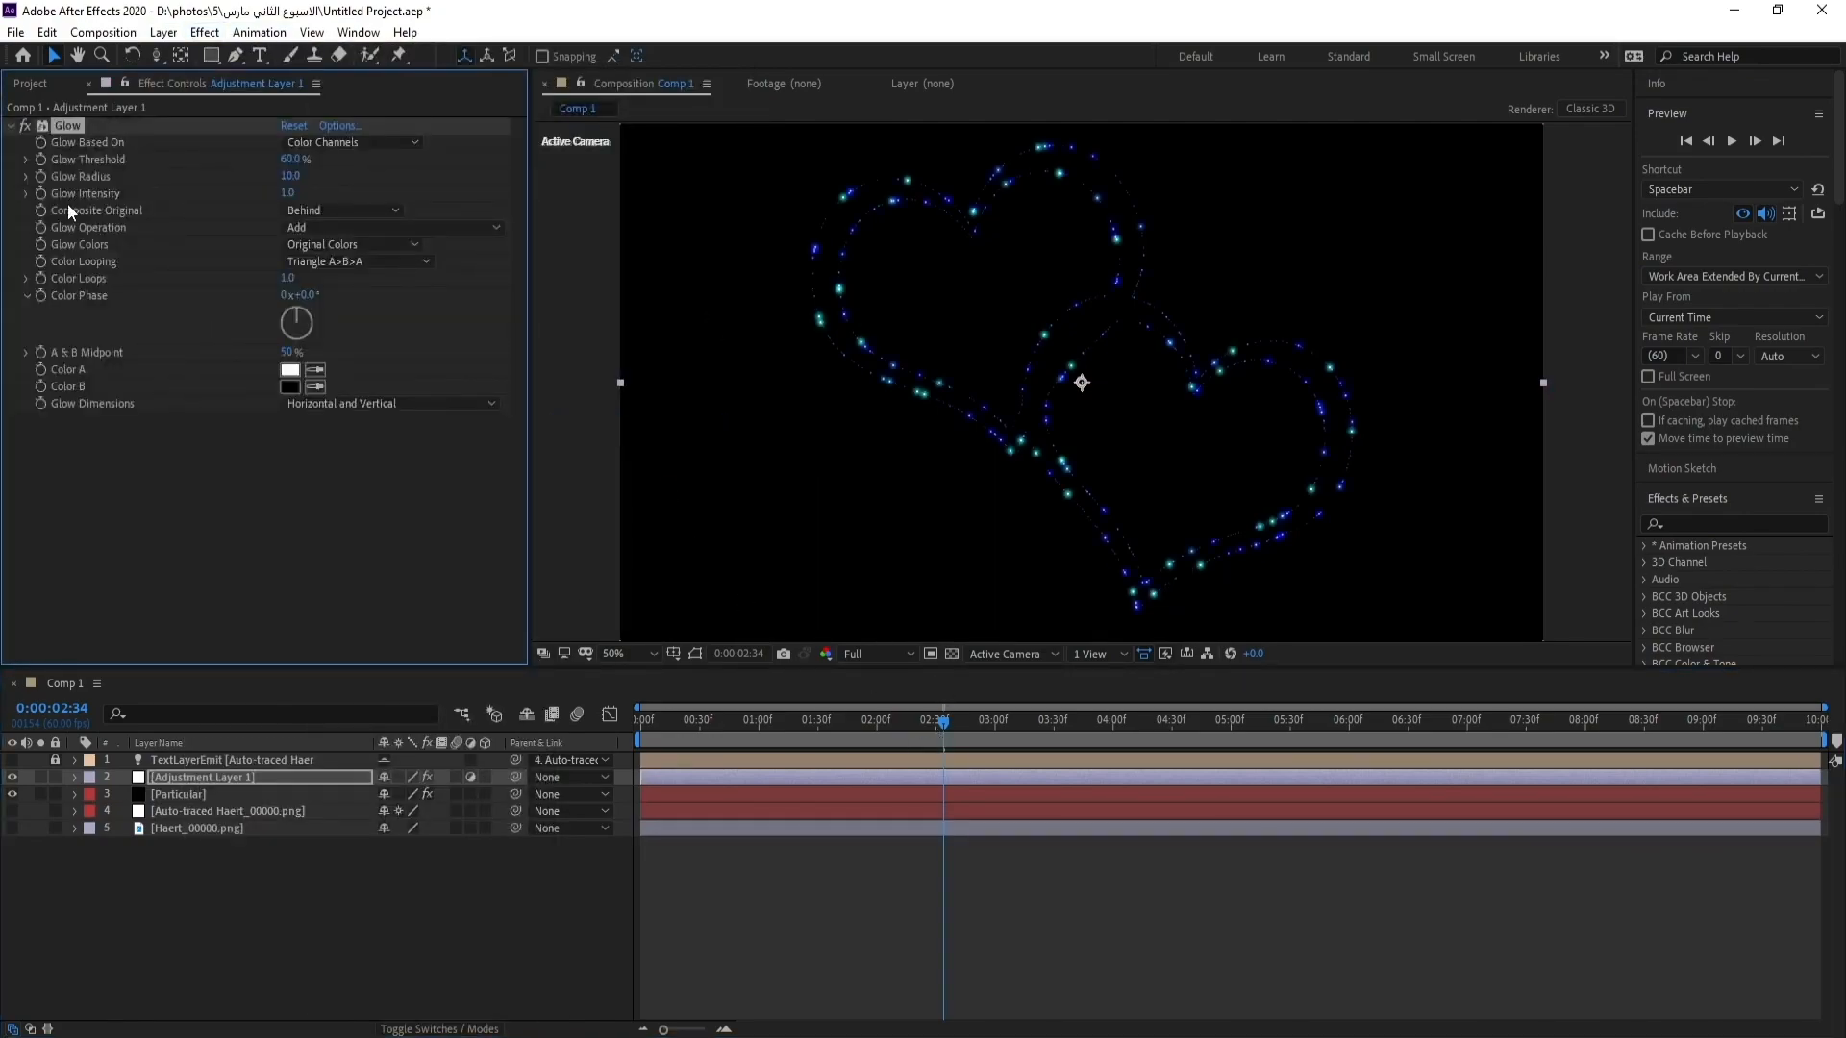
{"action": "left_click", "coordinate": [292, 160]}
{"action": "type", "text": "80"}
{"action": "left_click", "coordinate": [291, 177]}
{"action": "key", "text": "Return"}
Step: Add a Curves effect to the adjustment layer and shape its RGB curve into a gentle S, raising highlights and lowering shadows
{"action": "left_click", "coordinate": [215, 38]}
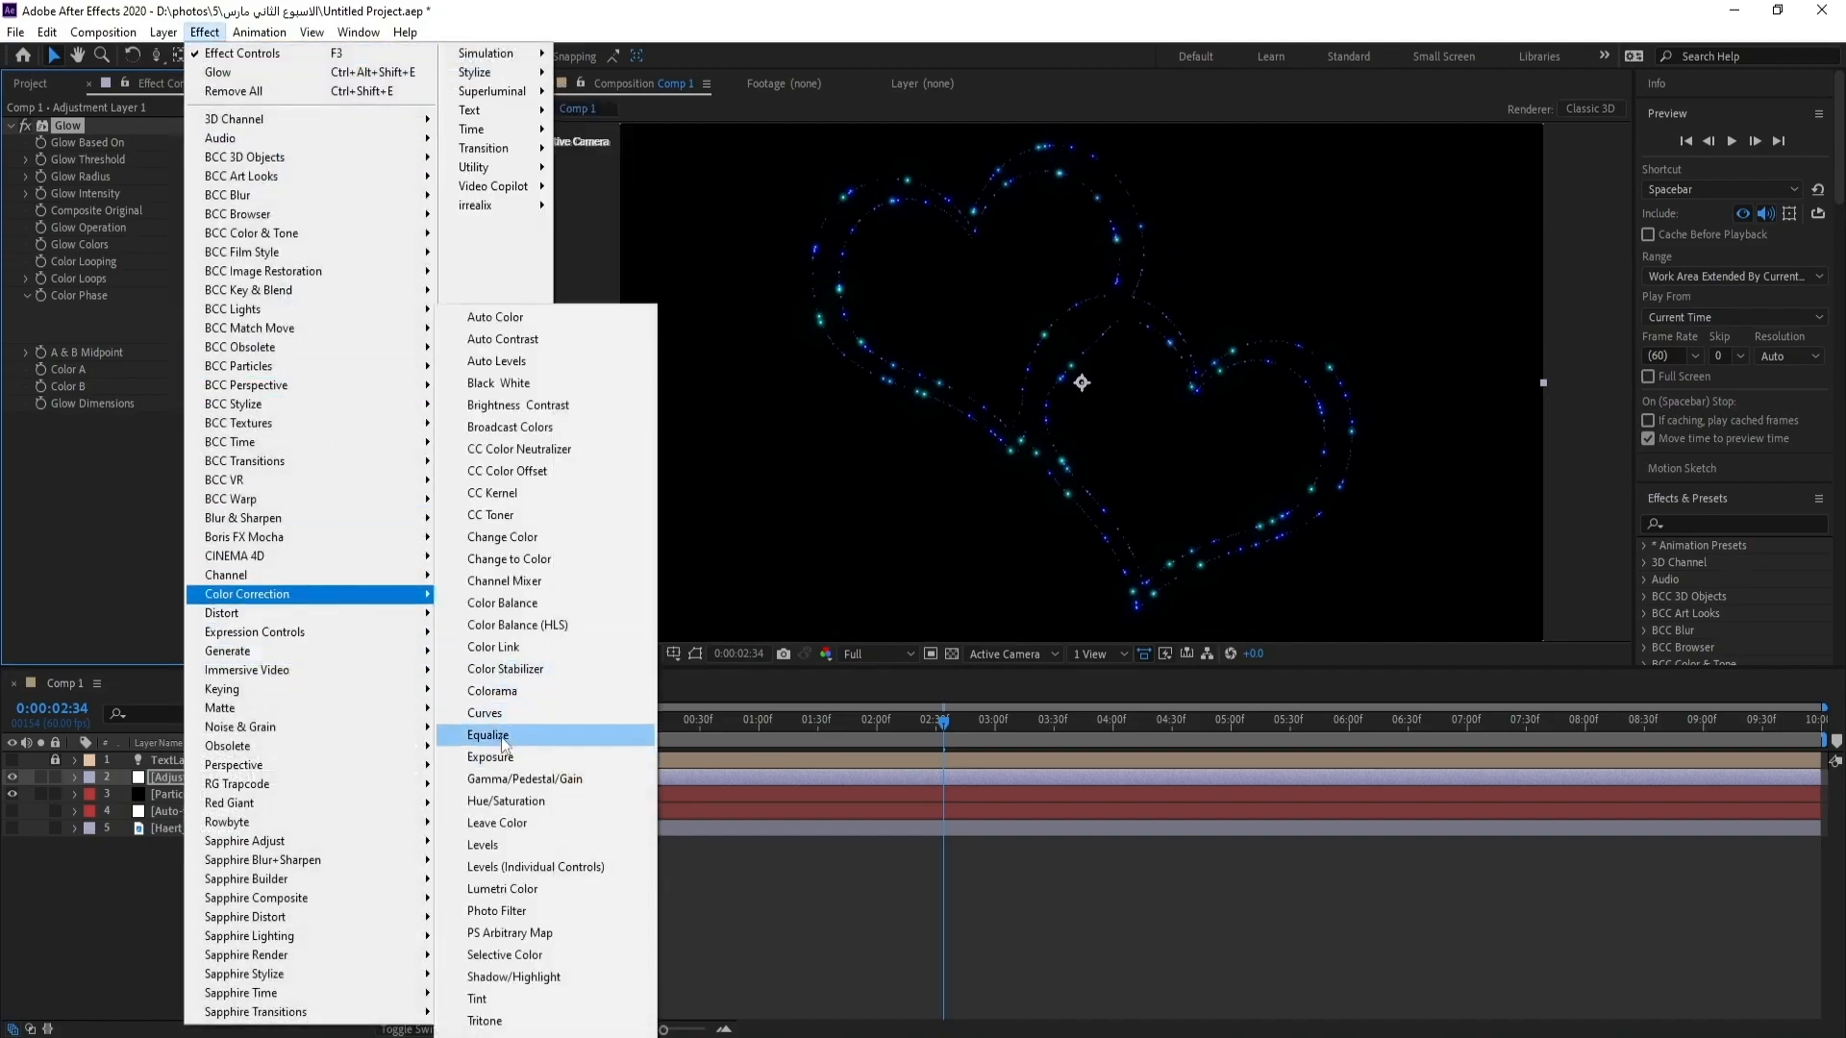
{"action": "left_click", "coordinate": [543, 733]}
{"action": "left_click_drag", "start_coordinate": [192, 448], "coordinate": [193, 419]}
{"action": "left_click_drag", "start_coordinate": [118, 507], "coordinate": [125, 526]}
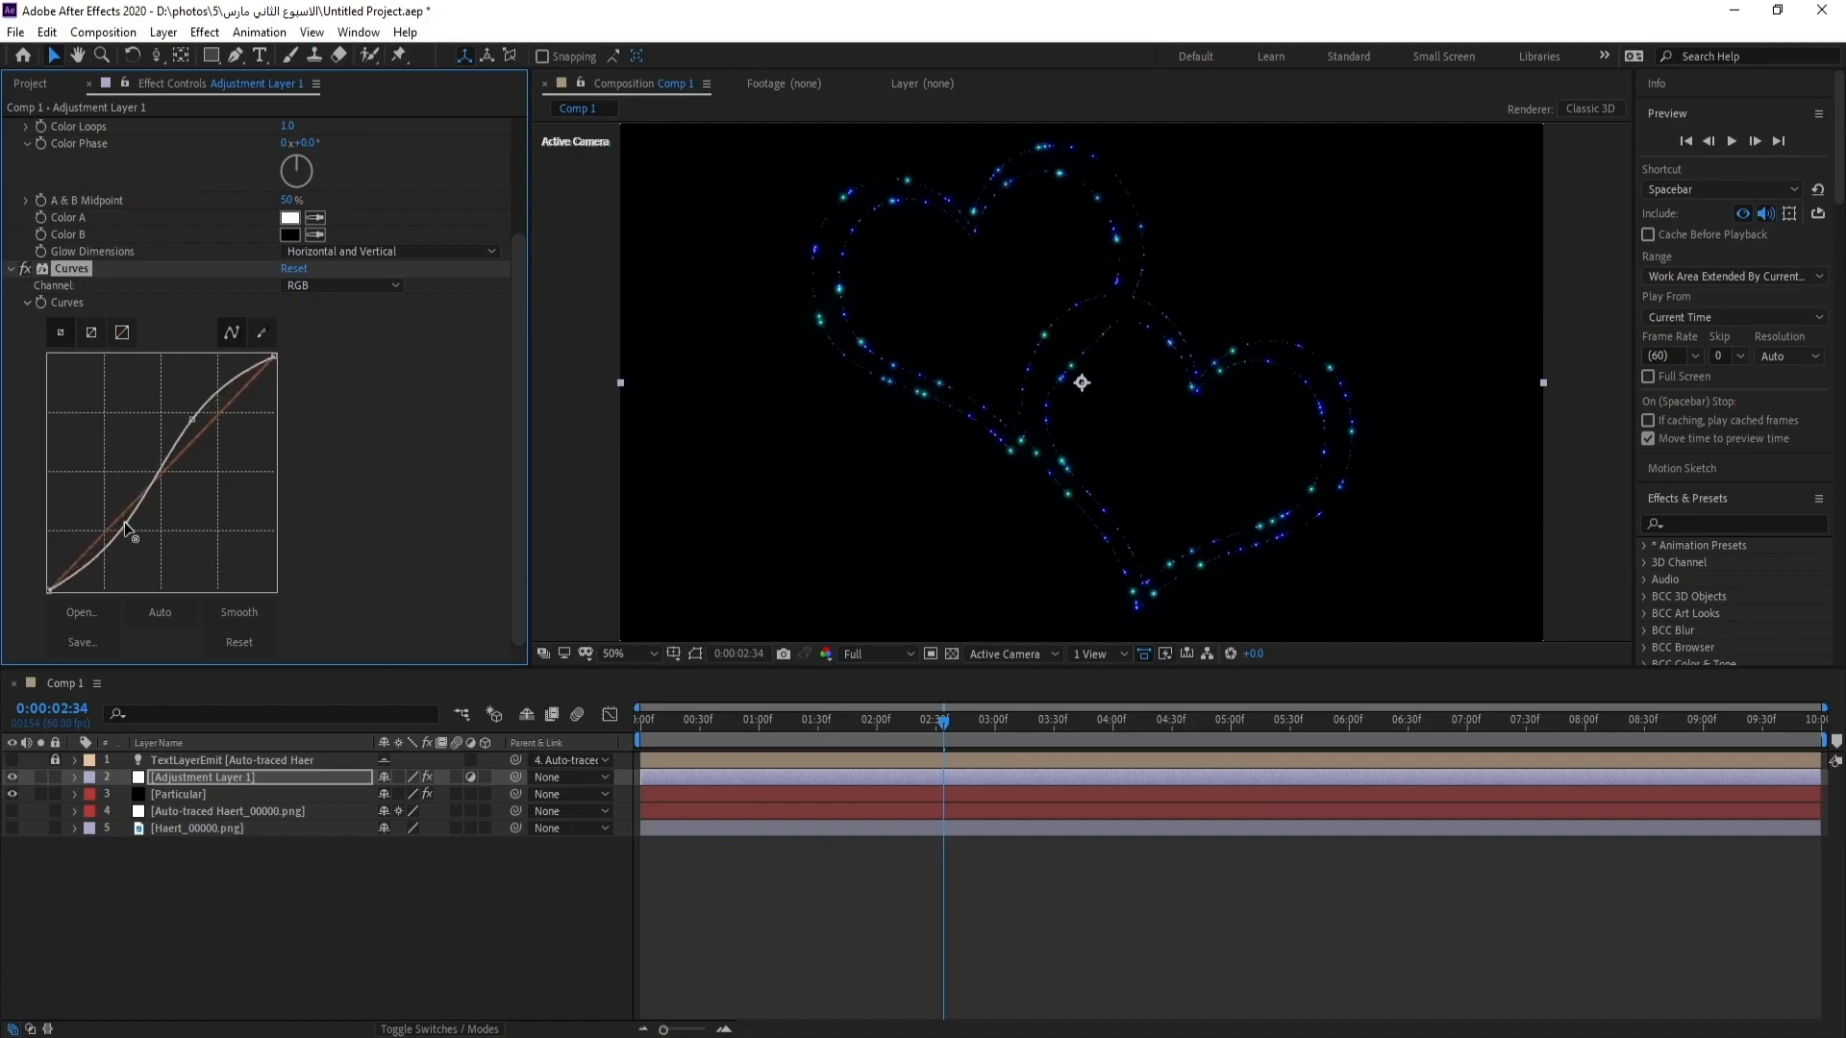
Step: Switch the adjustment layer's Curves to the Alpha channel, bend that curve downward, and briefly preview the composition
{"action": "left_click", "coordinate": [343, 288]}
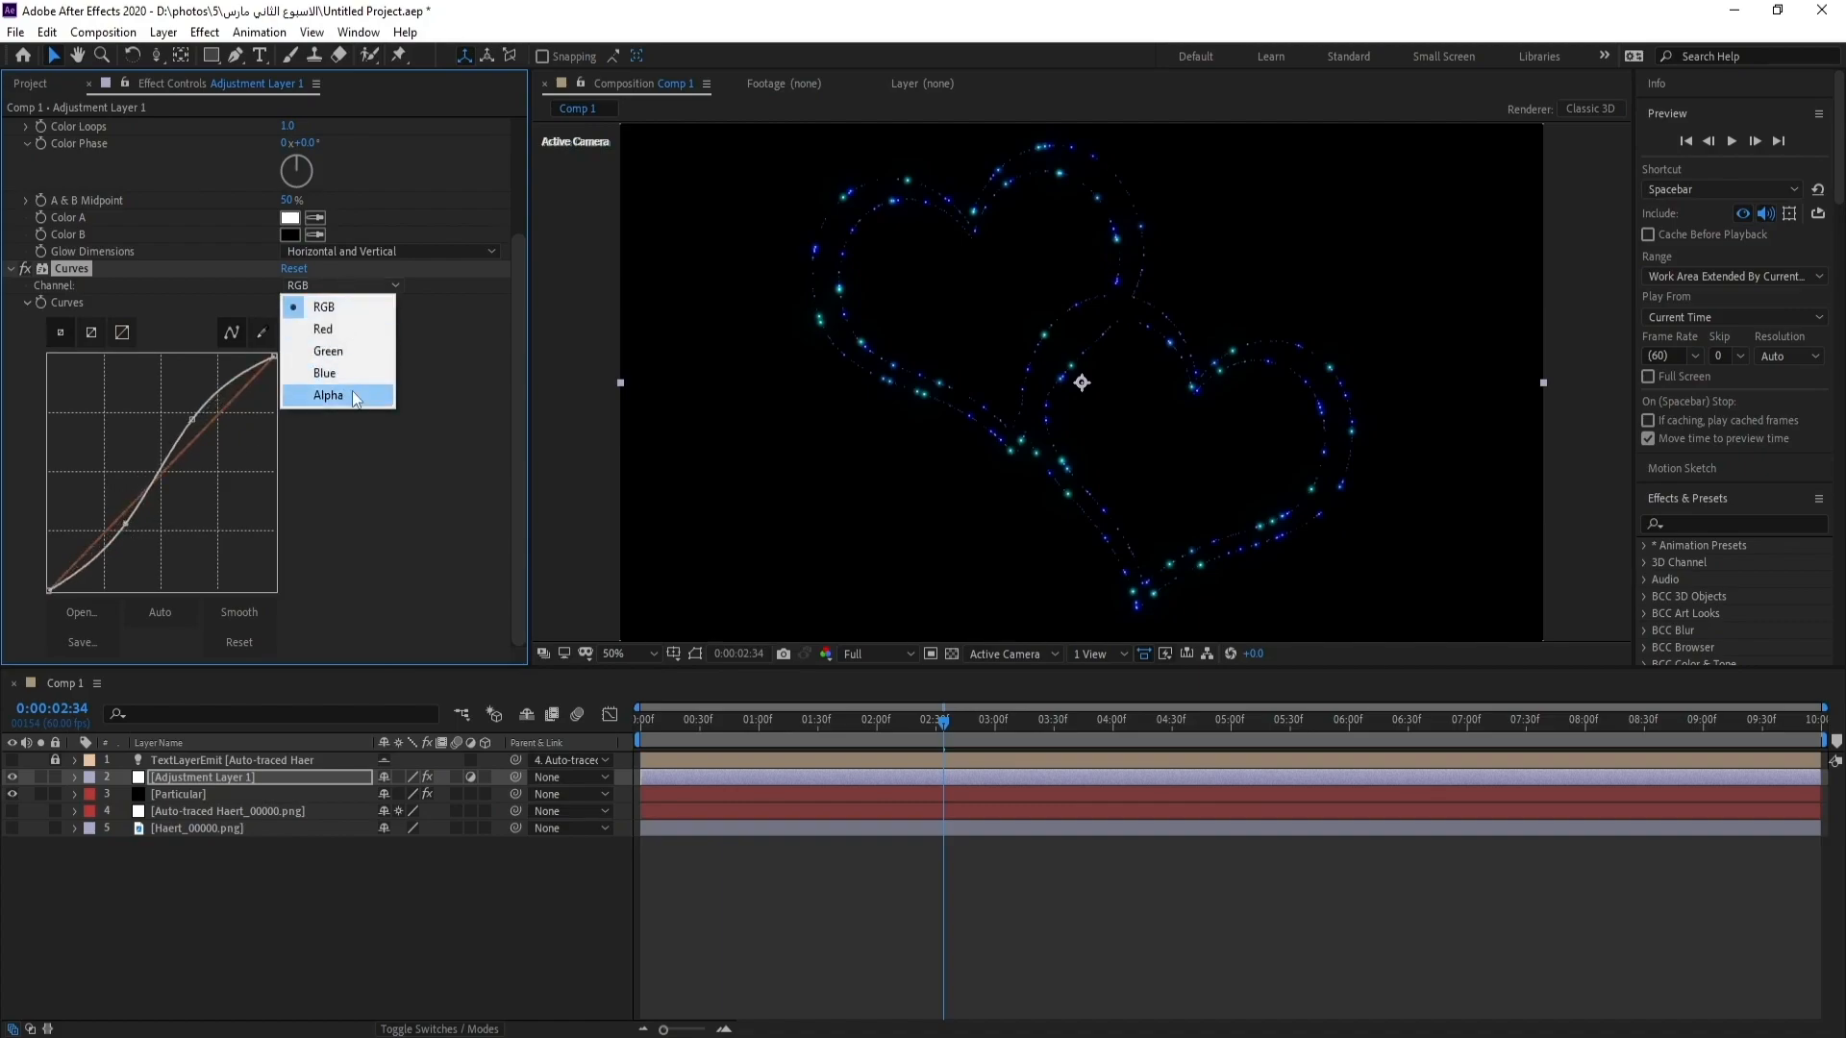
{"action": "left_click", "coordinate": [352, 391]}
{"action": "mouse_move", "coordinate": [161, 478]}
{"action": "left_mouse_down"}
{"action": "mouse_move", "coordinate": [202, 456]}
{"action": "mouse_move", "coordinate": [200, 412]}
{"action": "mouse_move", "coordinate": [191, 495]}
{"action": "left_mouse_up"}
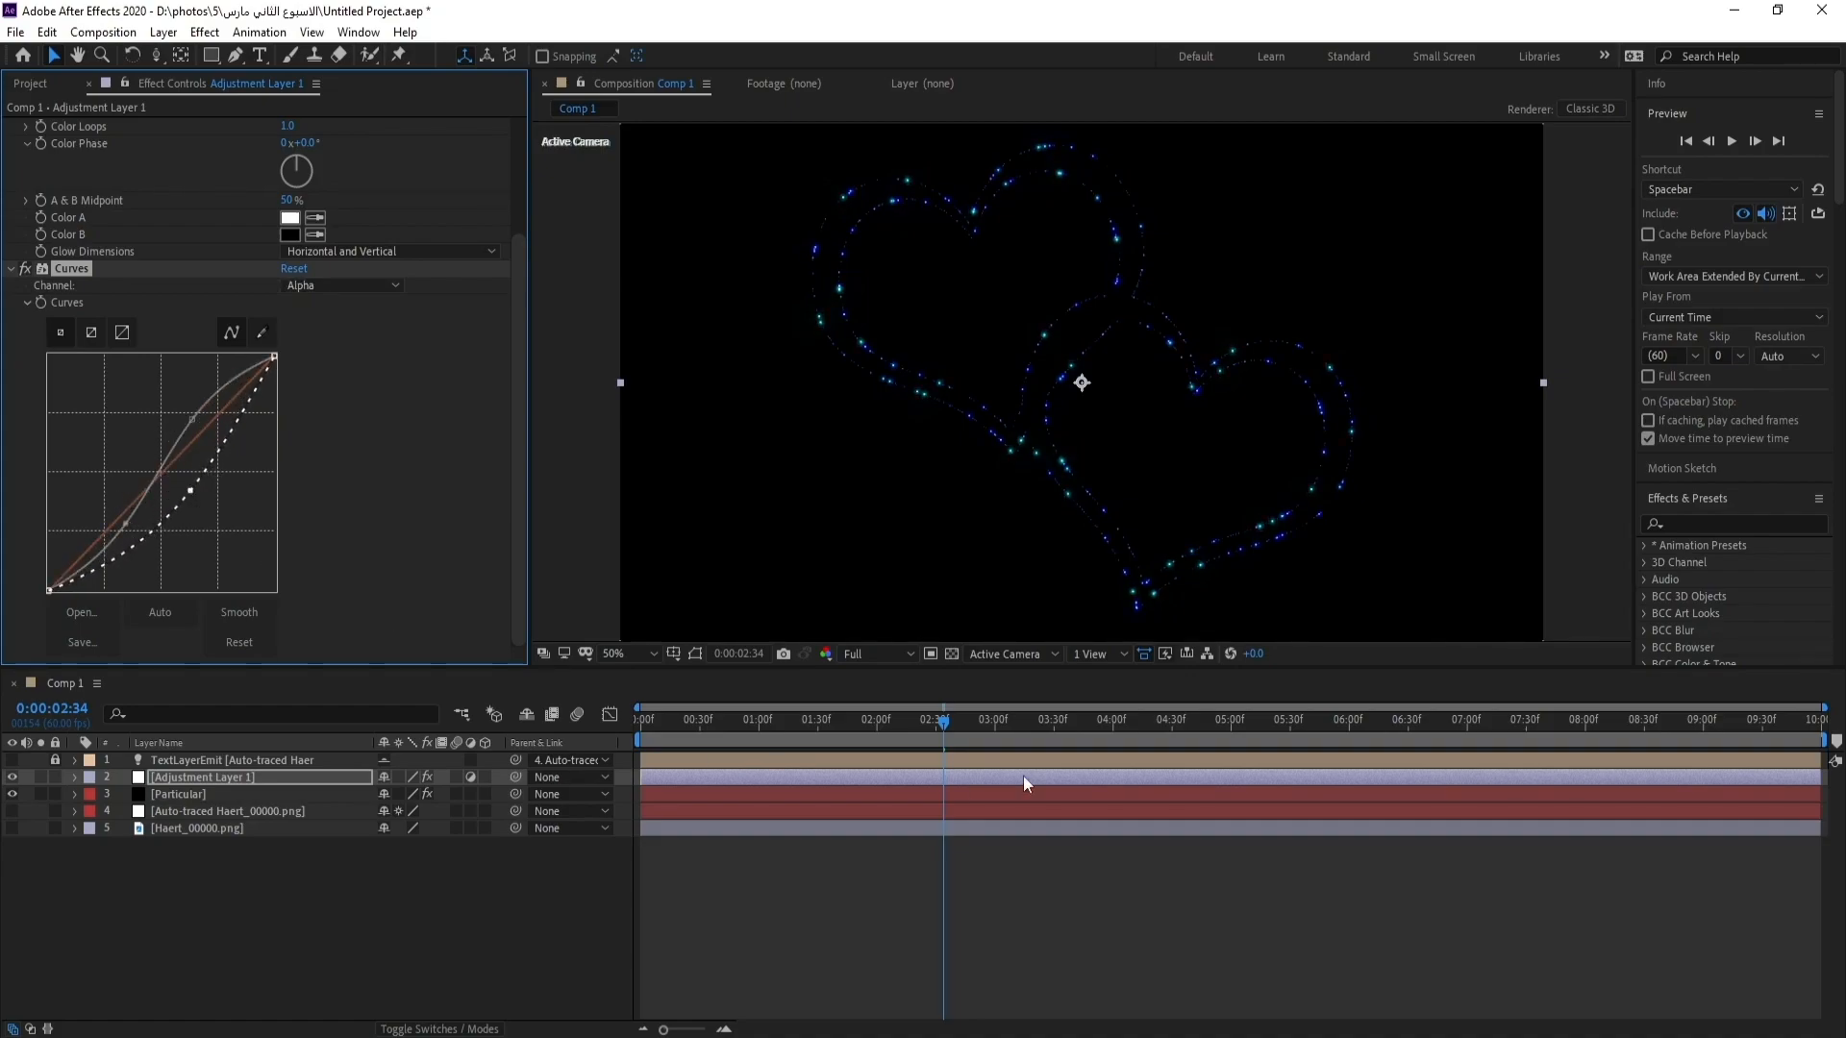
{"action": "key", "text": "space"}
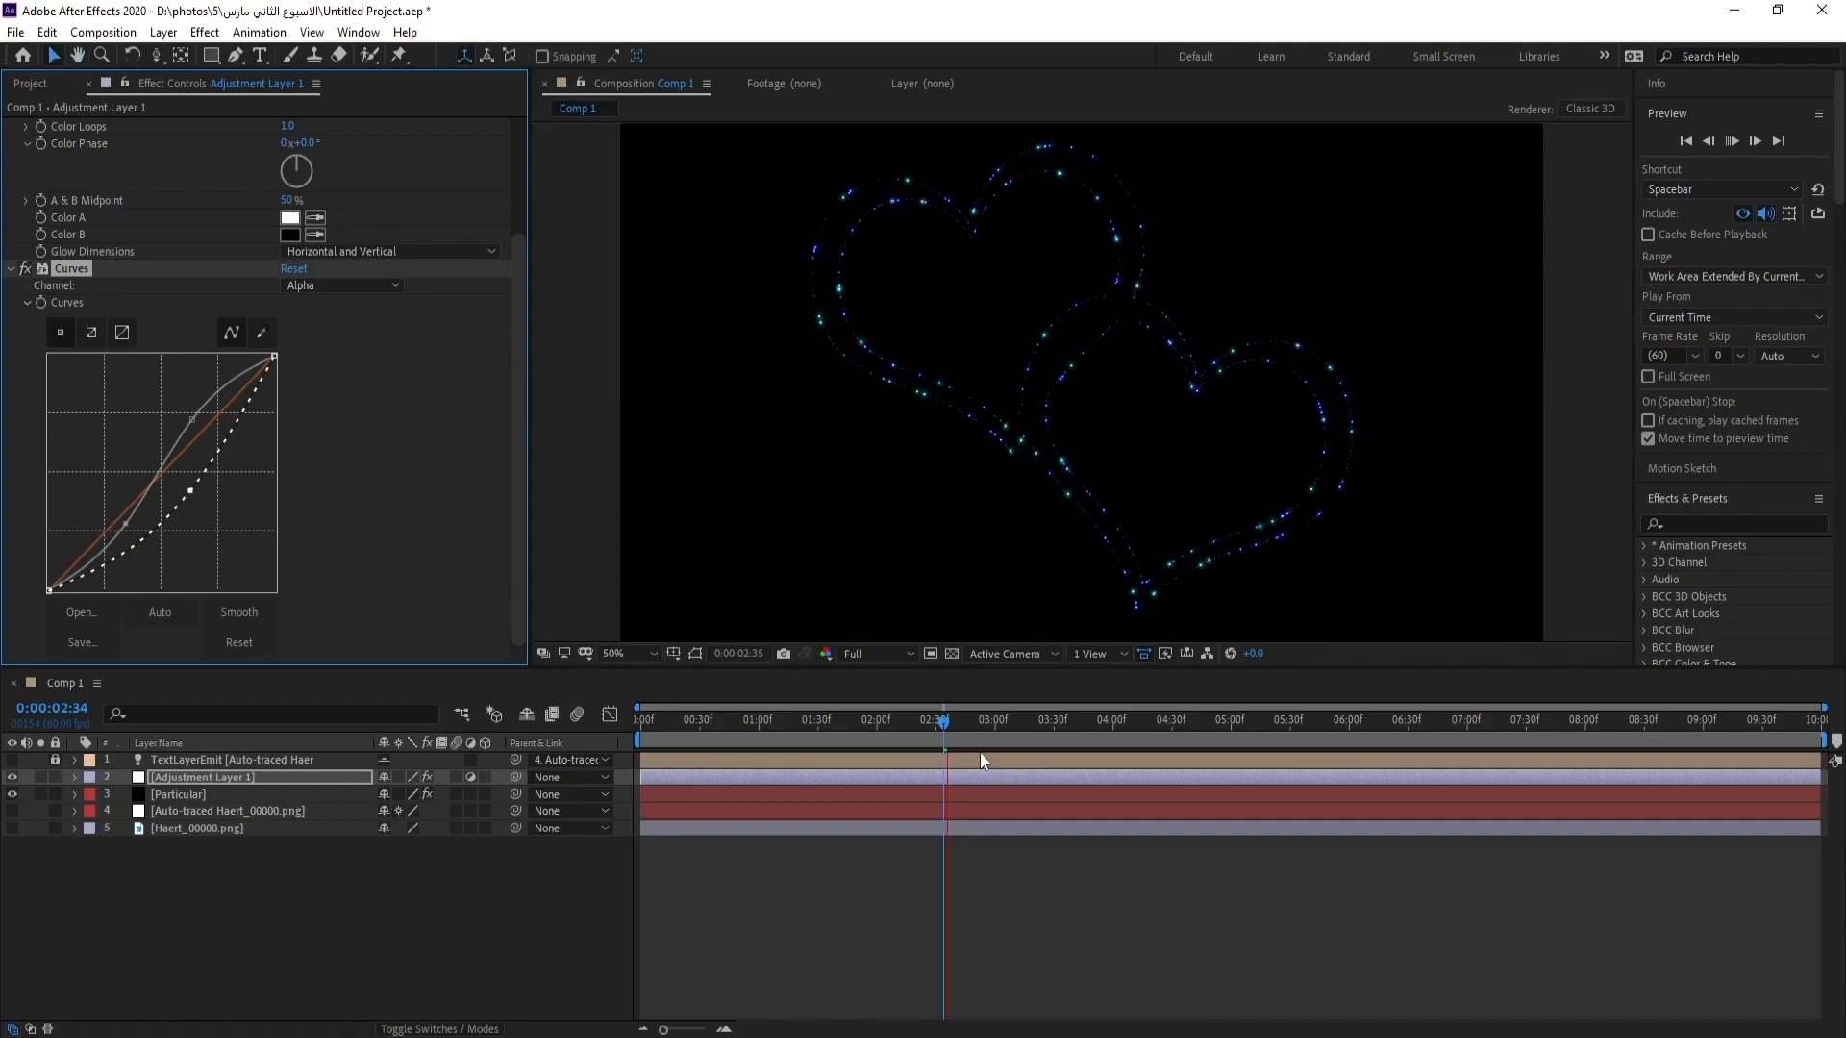
{"action": "left_click", "coordinate": [944, 724]}
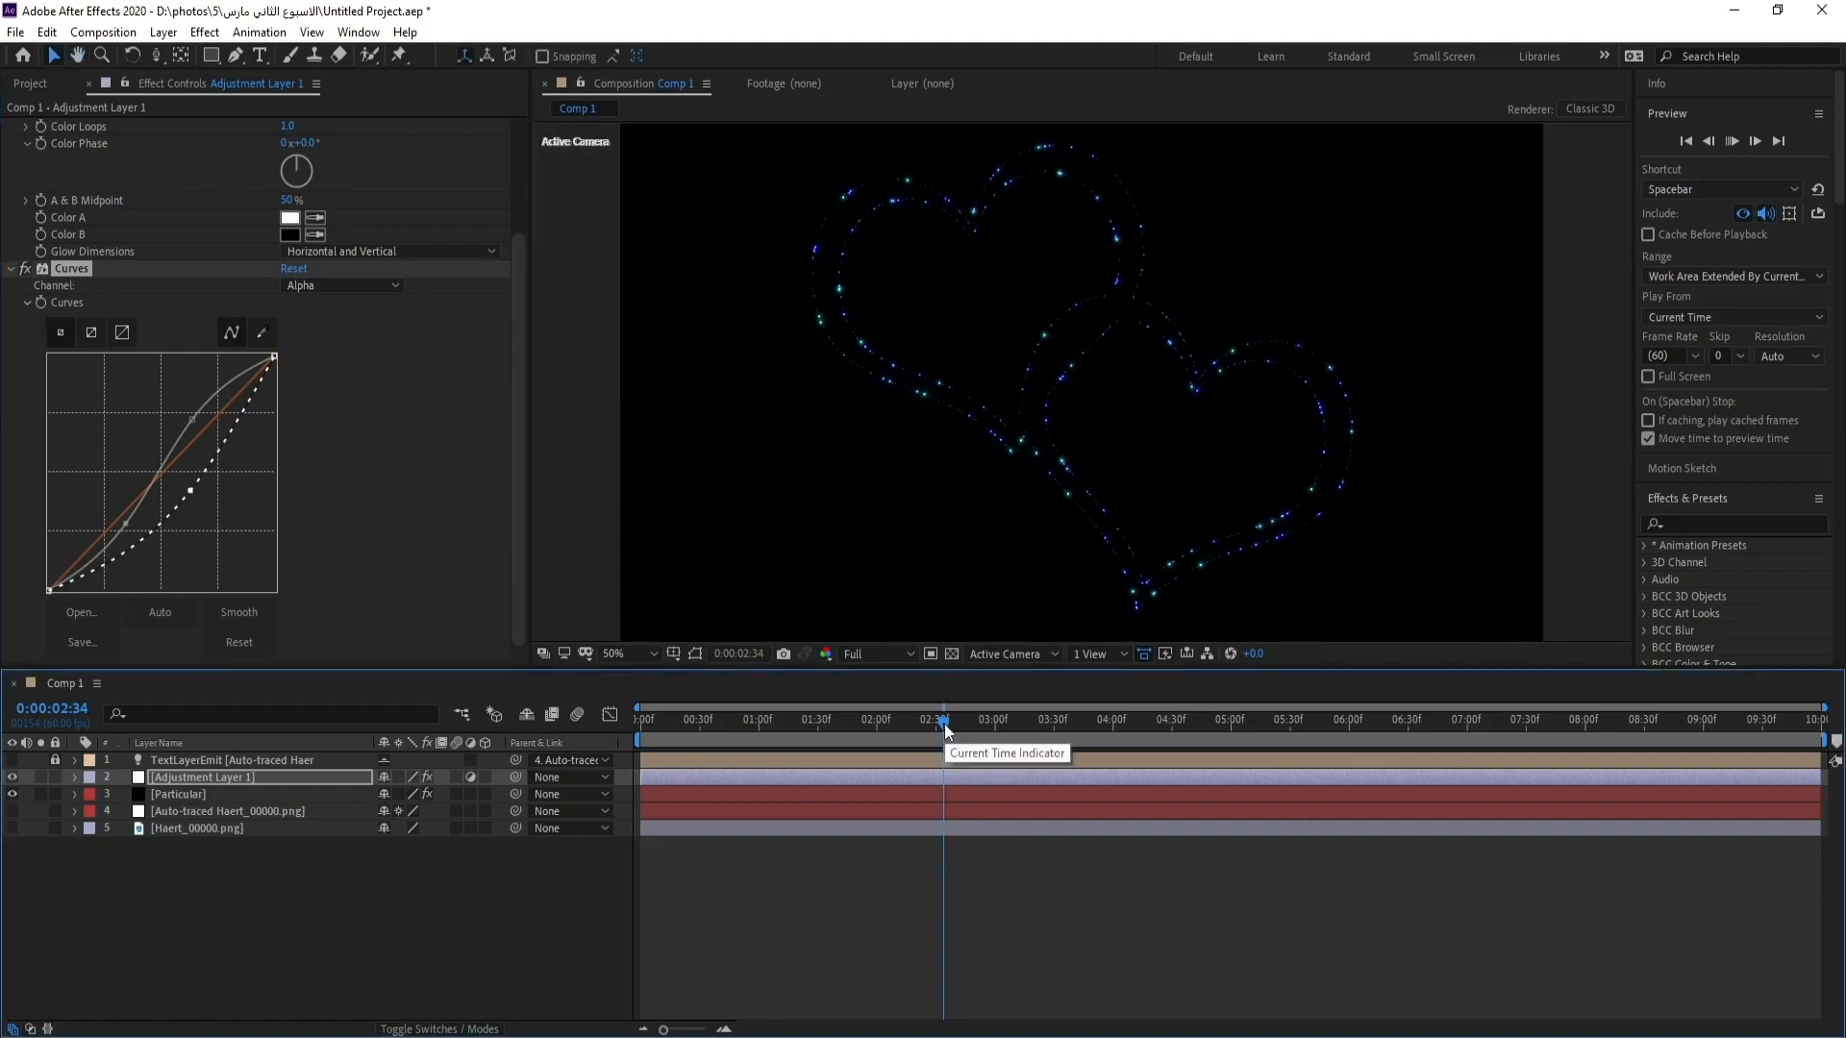
Step: Duplicate the Particular layer and change the copy's Emitter Type to Box
{"action": "left_click", "coordinate": [174, 794]}
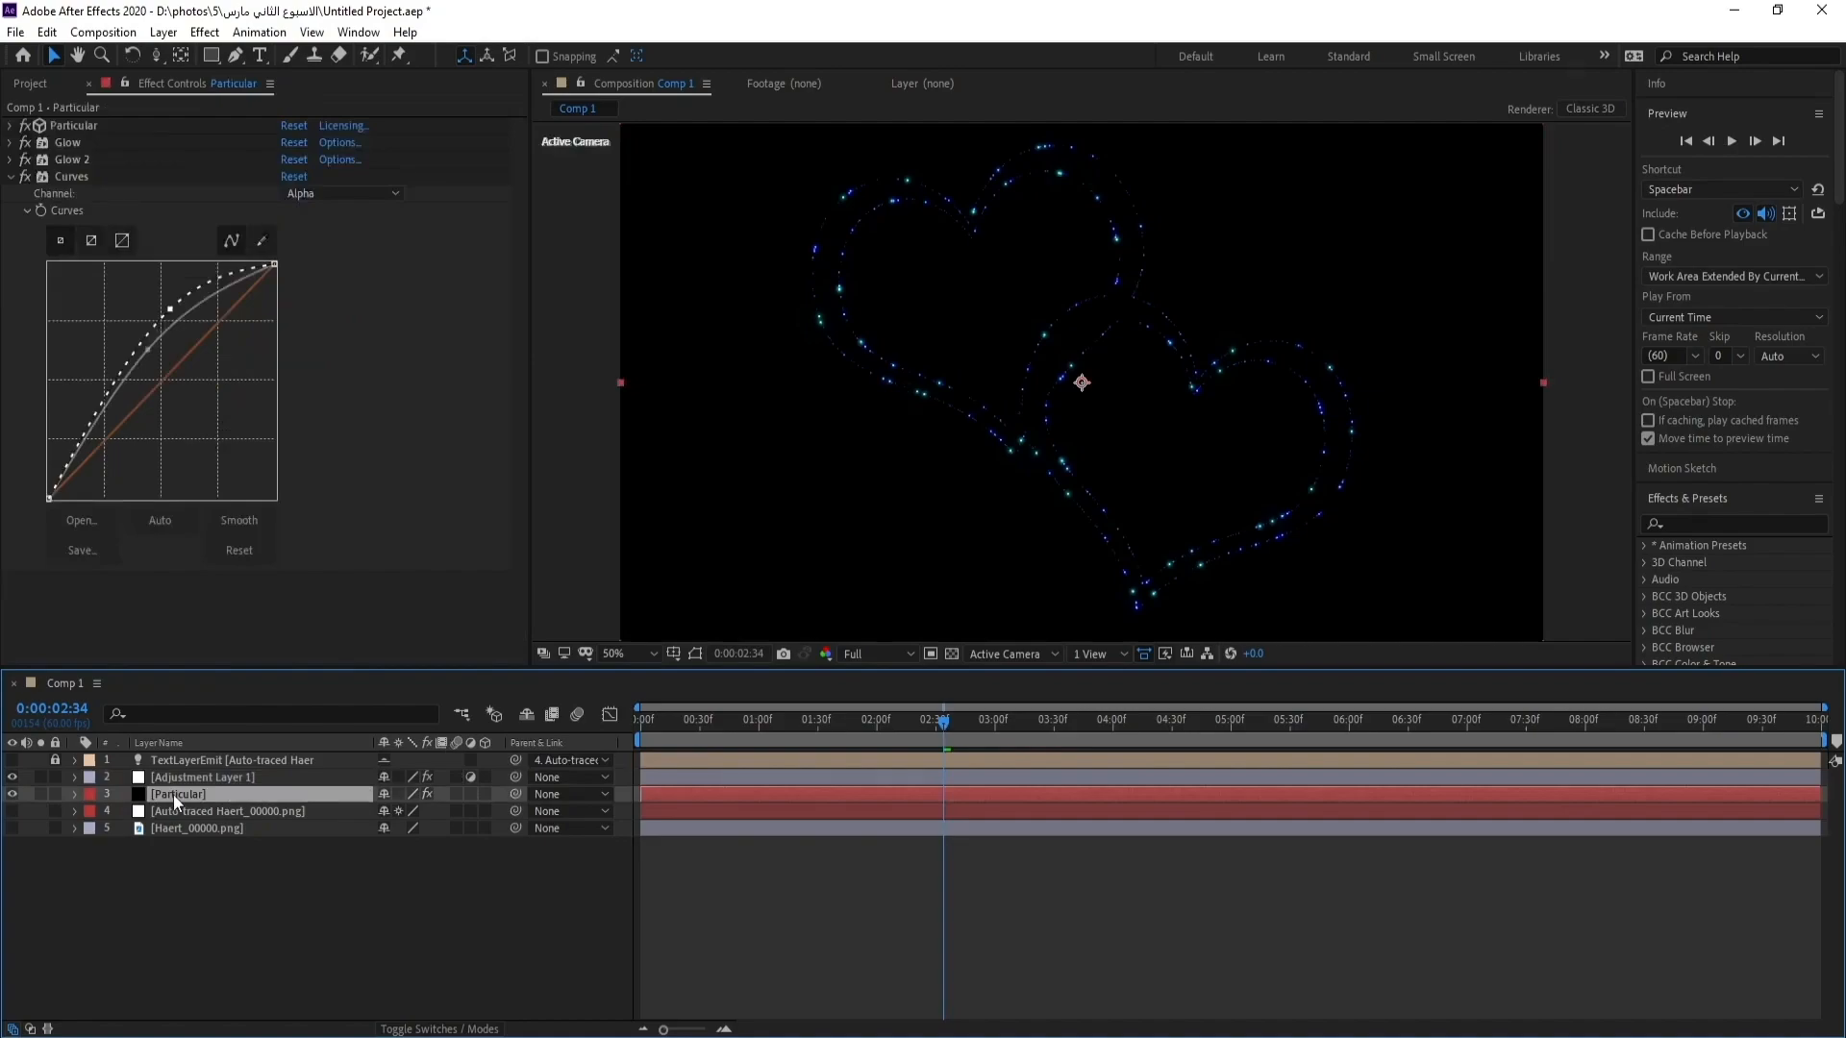
{"action": "key", "text": "ctrl+d"}
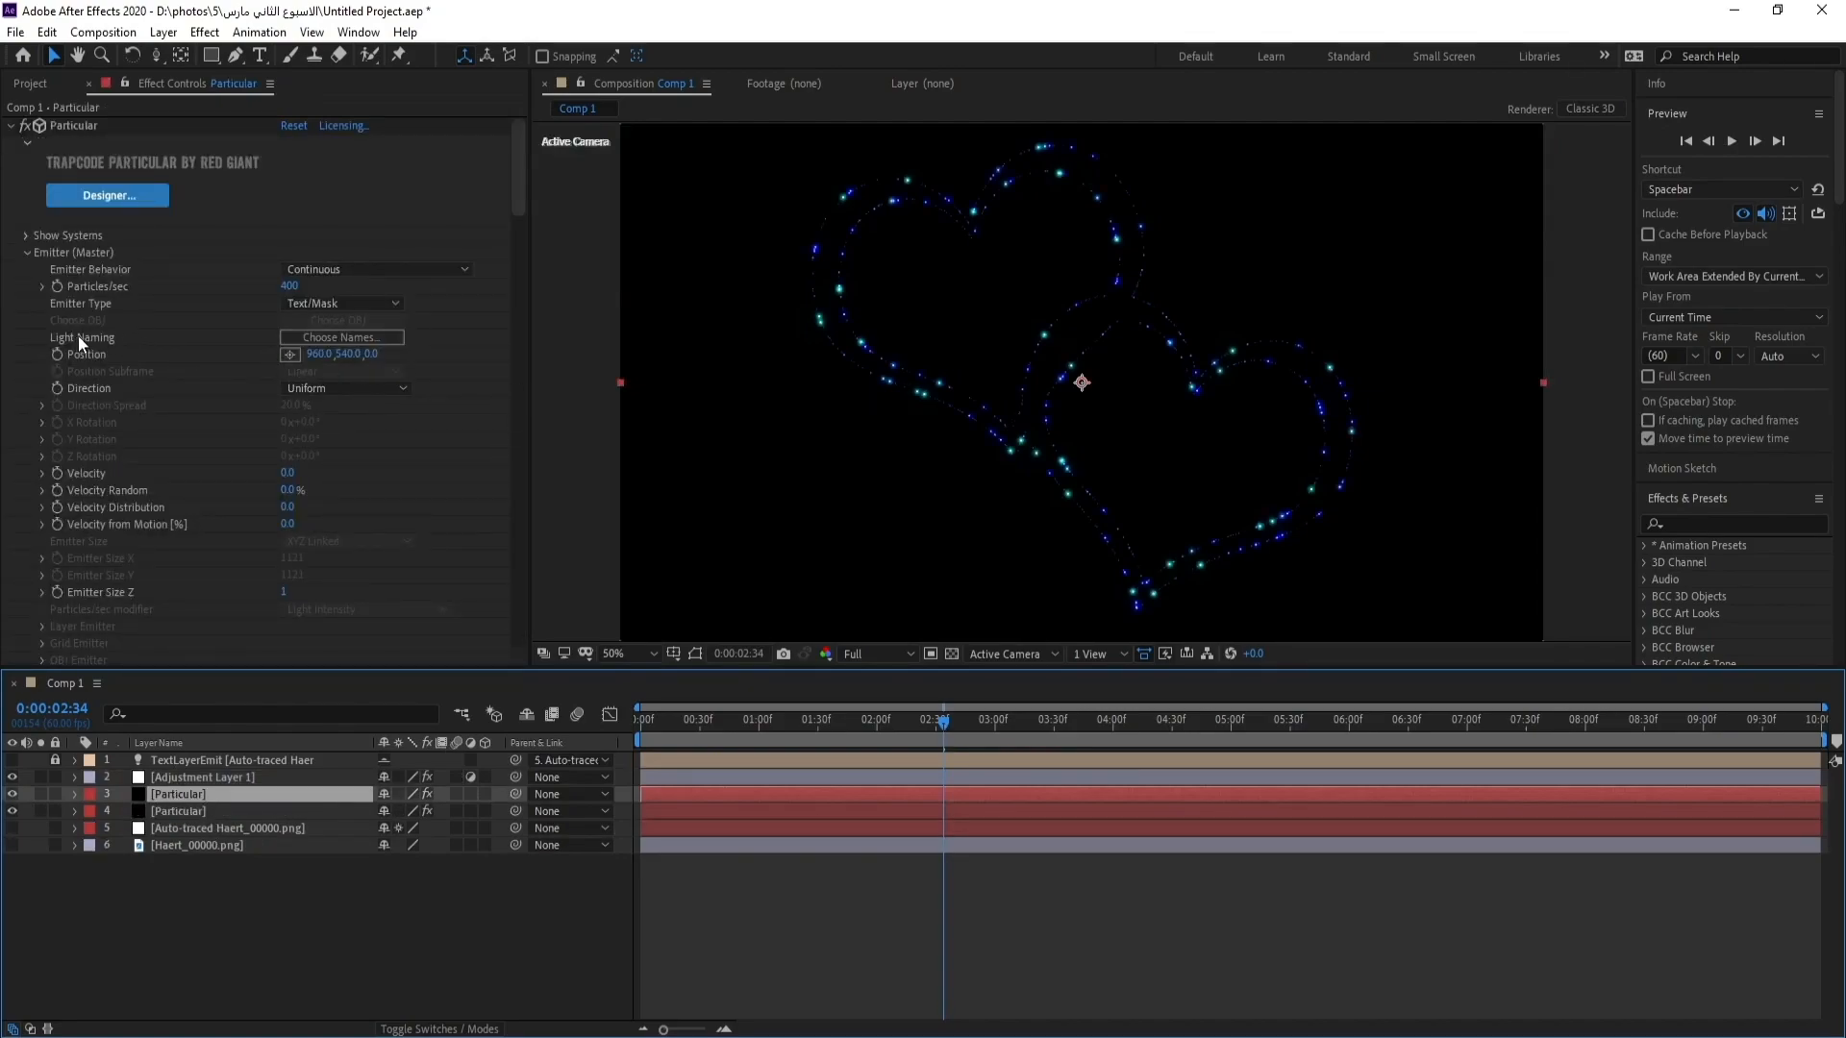
{"action": "left_click", "coordinate": [336, 304]}
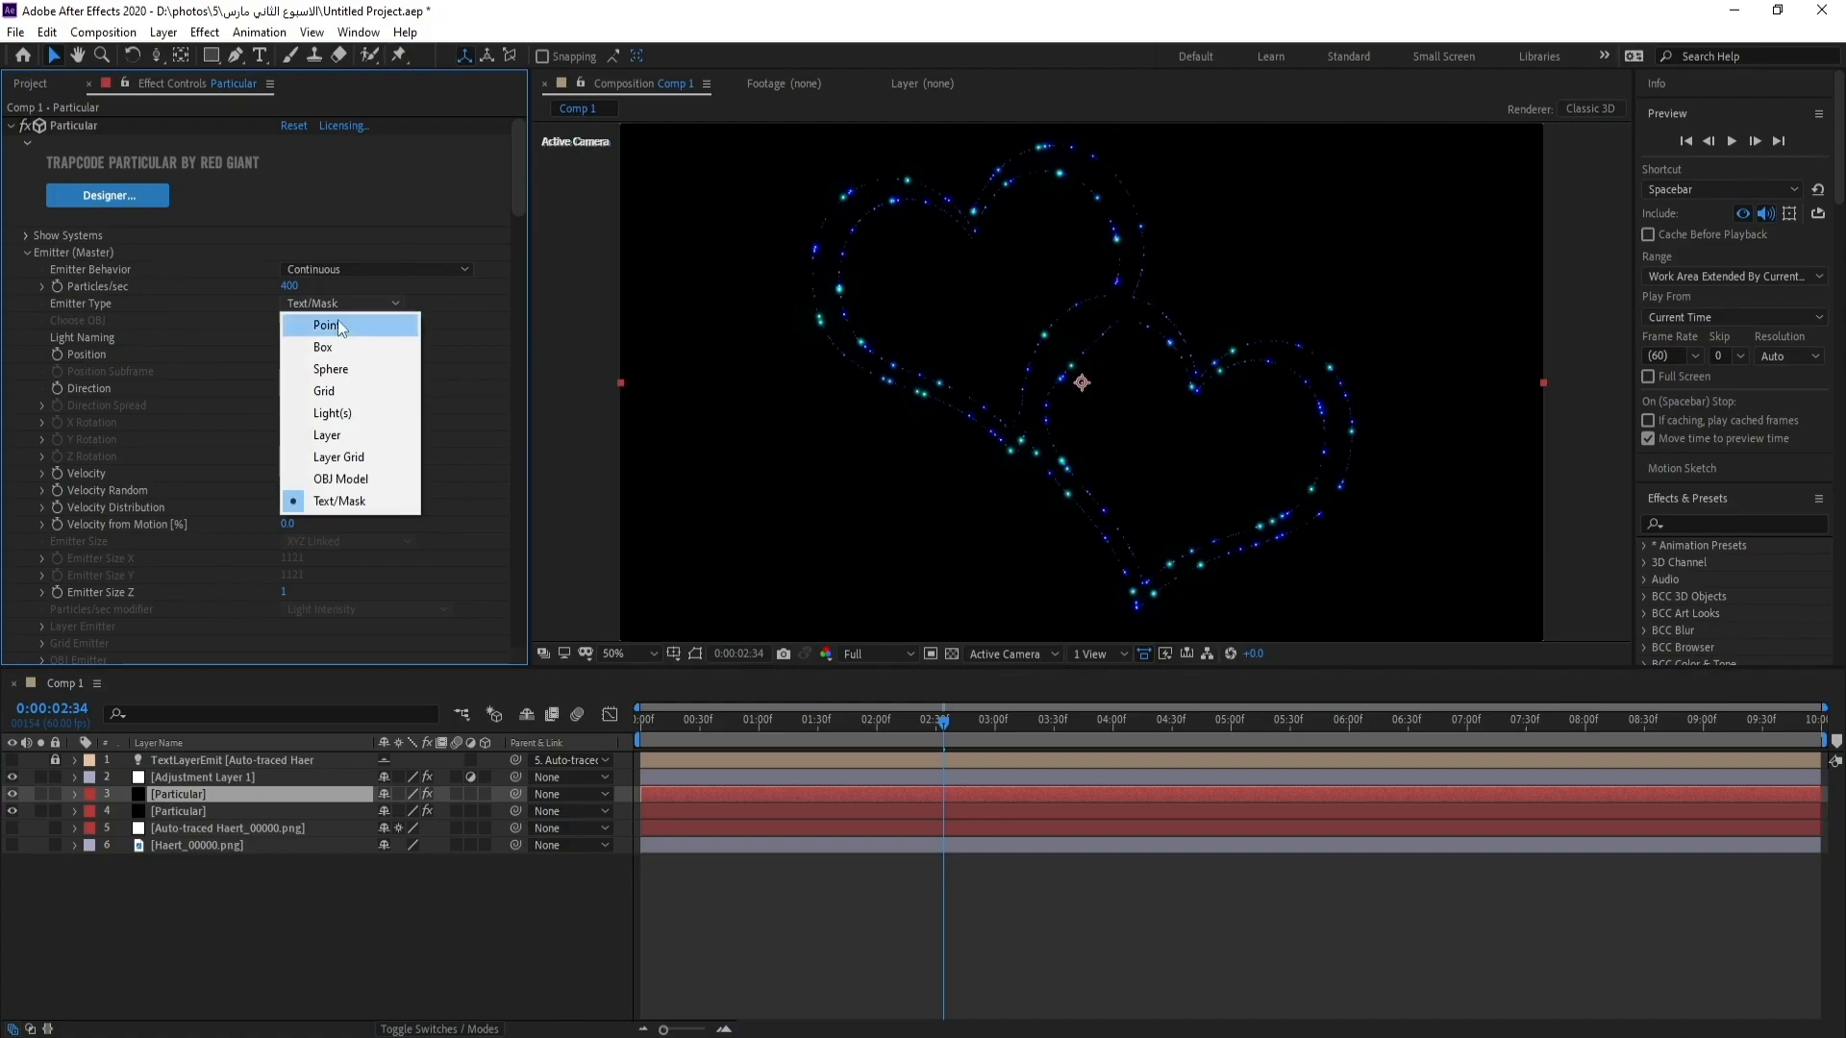
{"action": "left_click", "coordinate": [344, 346]}
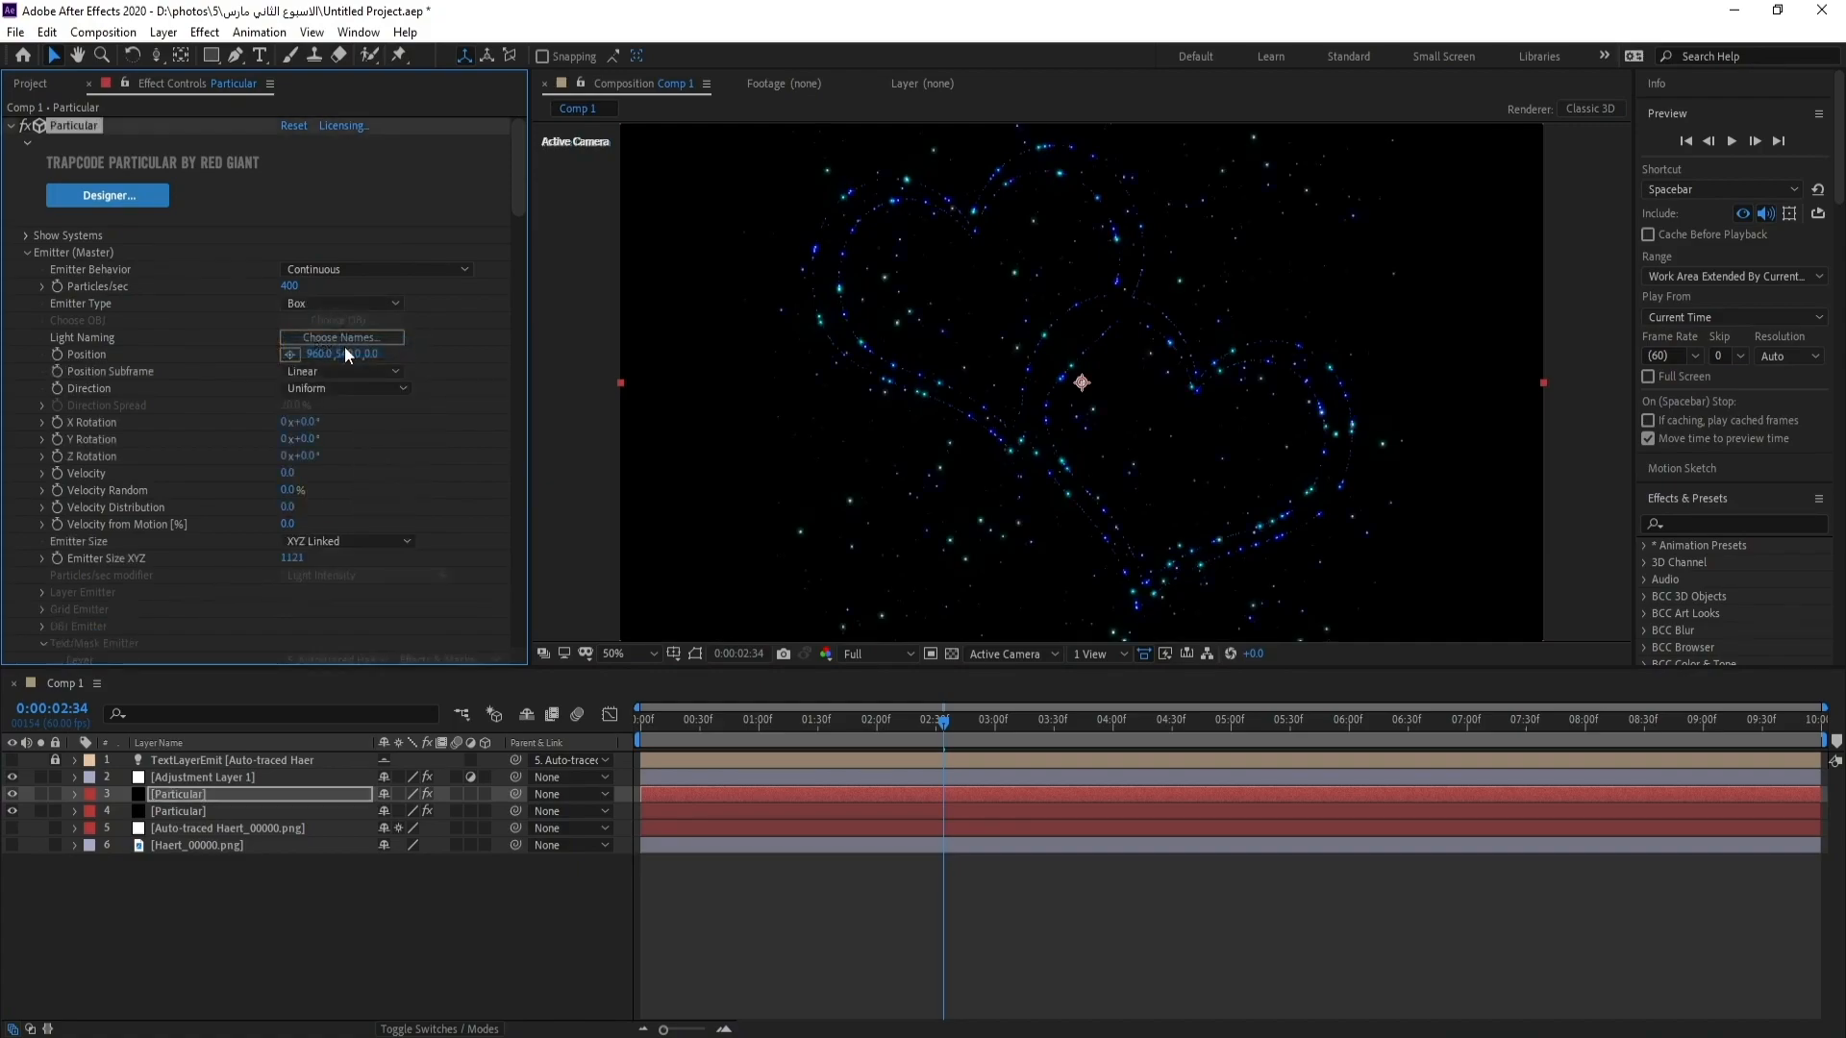
Step: Set the duplicate Particular's Emitter Size to XYZ Individual and widen Emitter Size X to 2200
{"action": "left_click", "coordinate": [355, 540]}
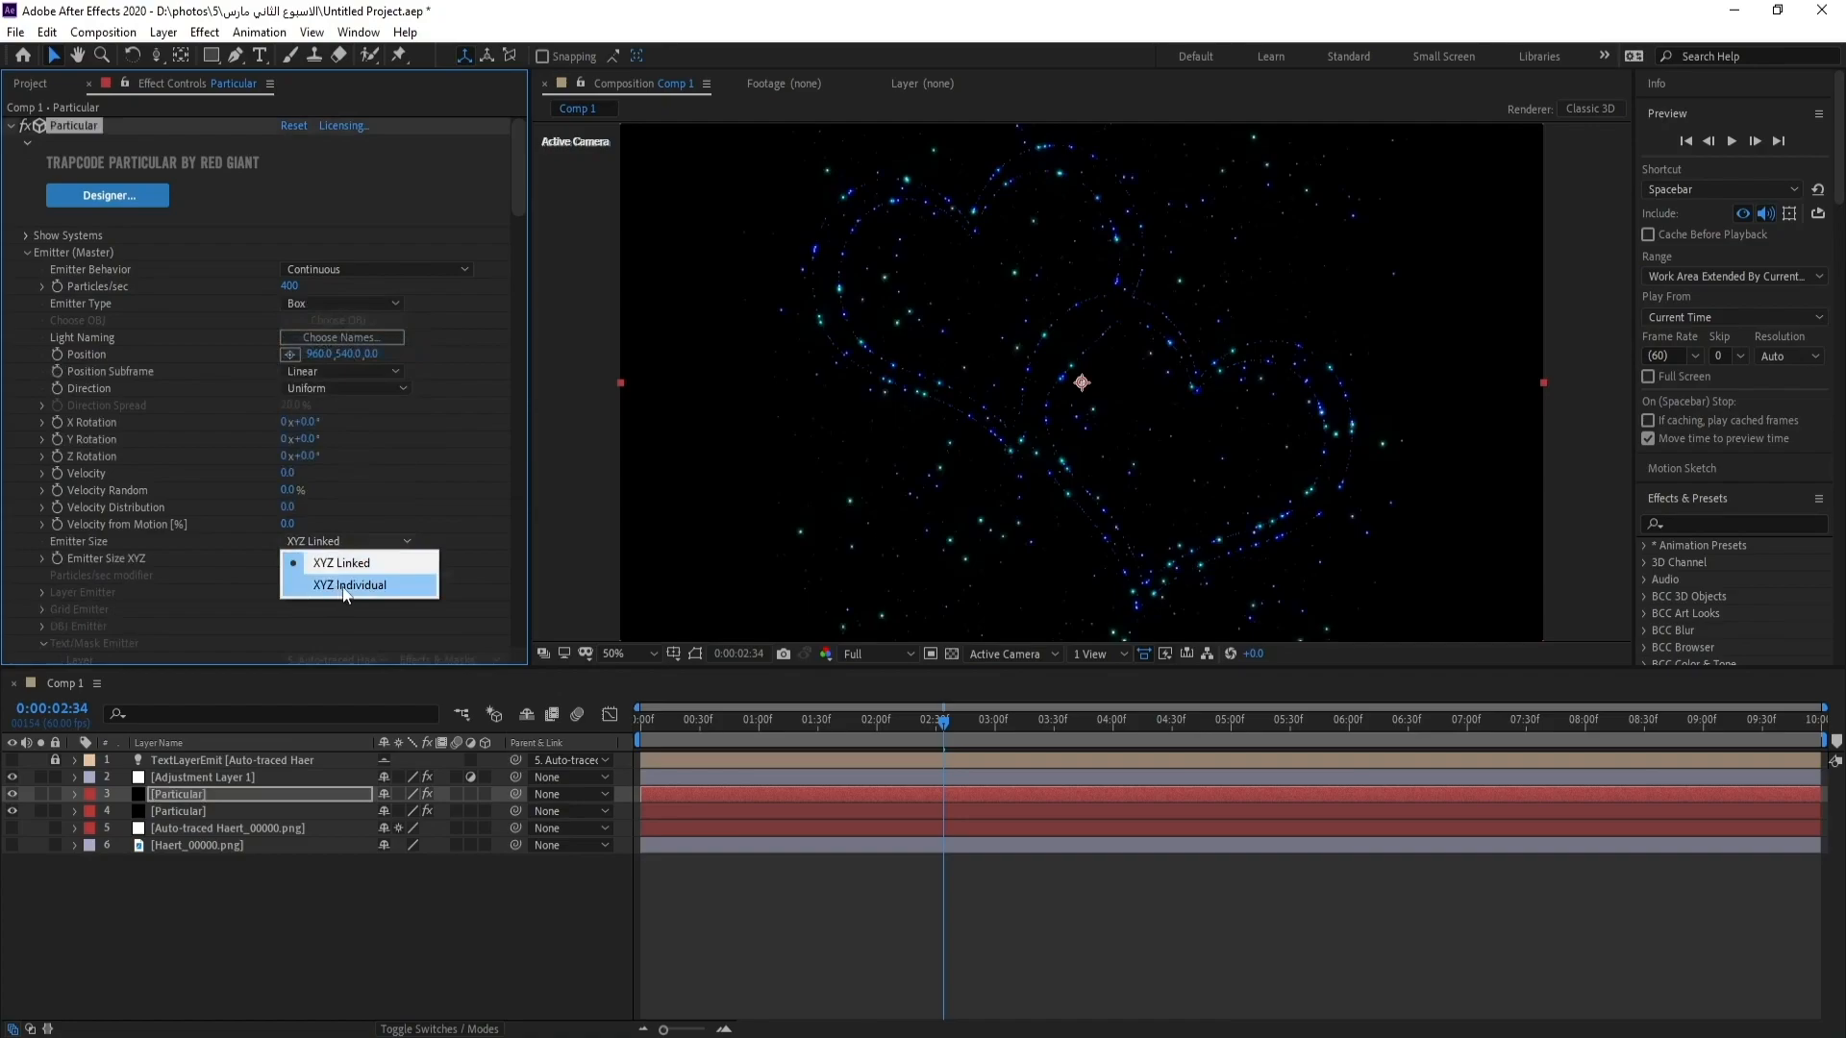
{"action": "left_click", "coordinate": [373, 583]}
{"action": "left_click_drag", "start_coordinate": [515, 200], "coordinate": [517, 210]}
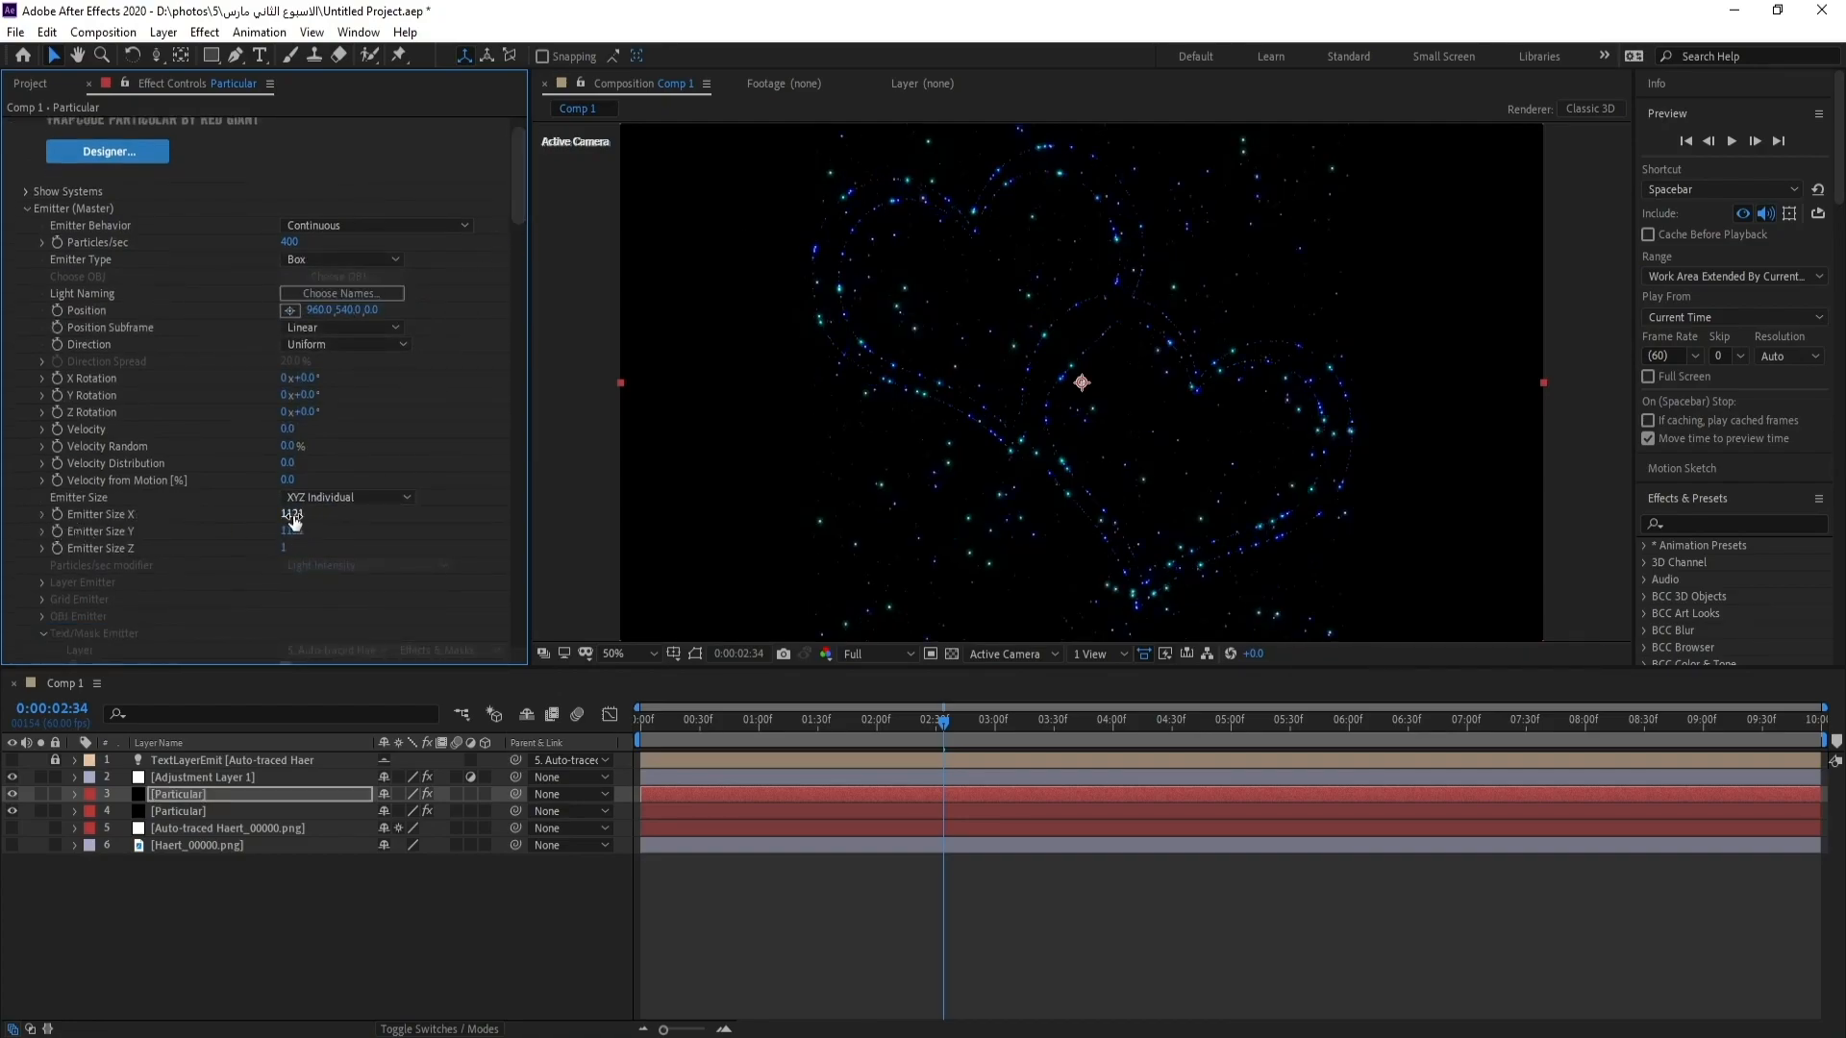
{"action": "left_click_drag", "start_coordinate": [294, 520], "coordinate": [779, 519]}
{"action": "left_click_drag", "start_coordinate": [292, 517], "coordinate": [817, 494]}
Step: Set the duplicate Particular's Particles/sec to 100 and preview the scattered particles
{"action": "scroll", "coordinate": [521, 212], "scroll_direction": "up", "scroll_amount": 2}
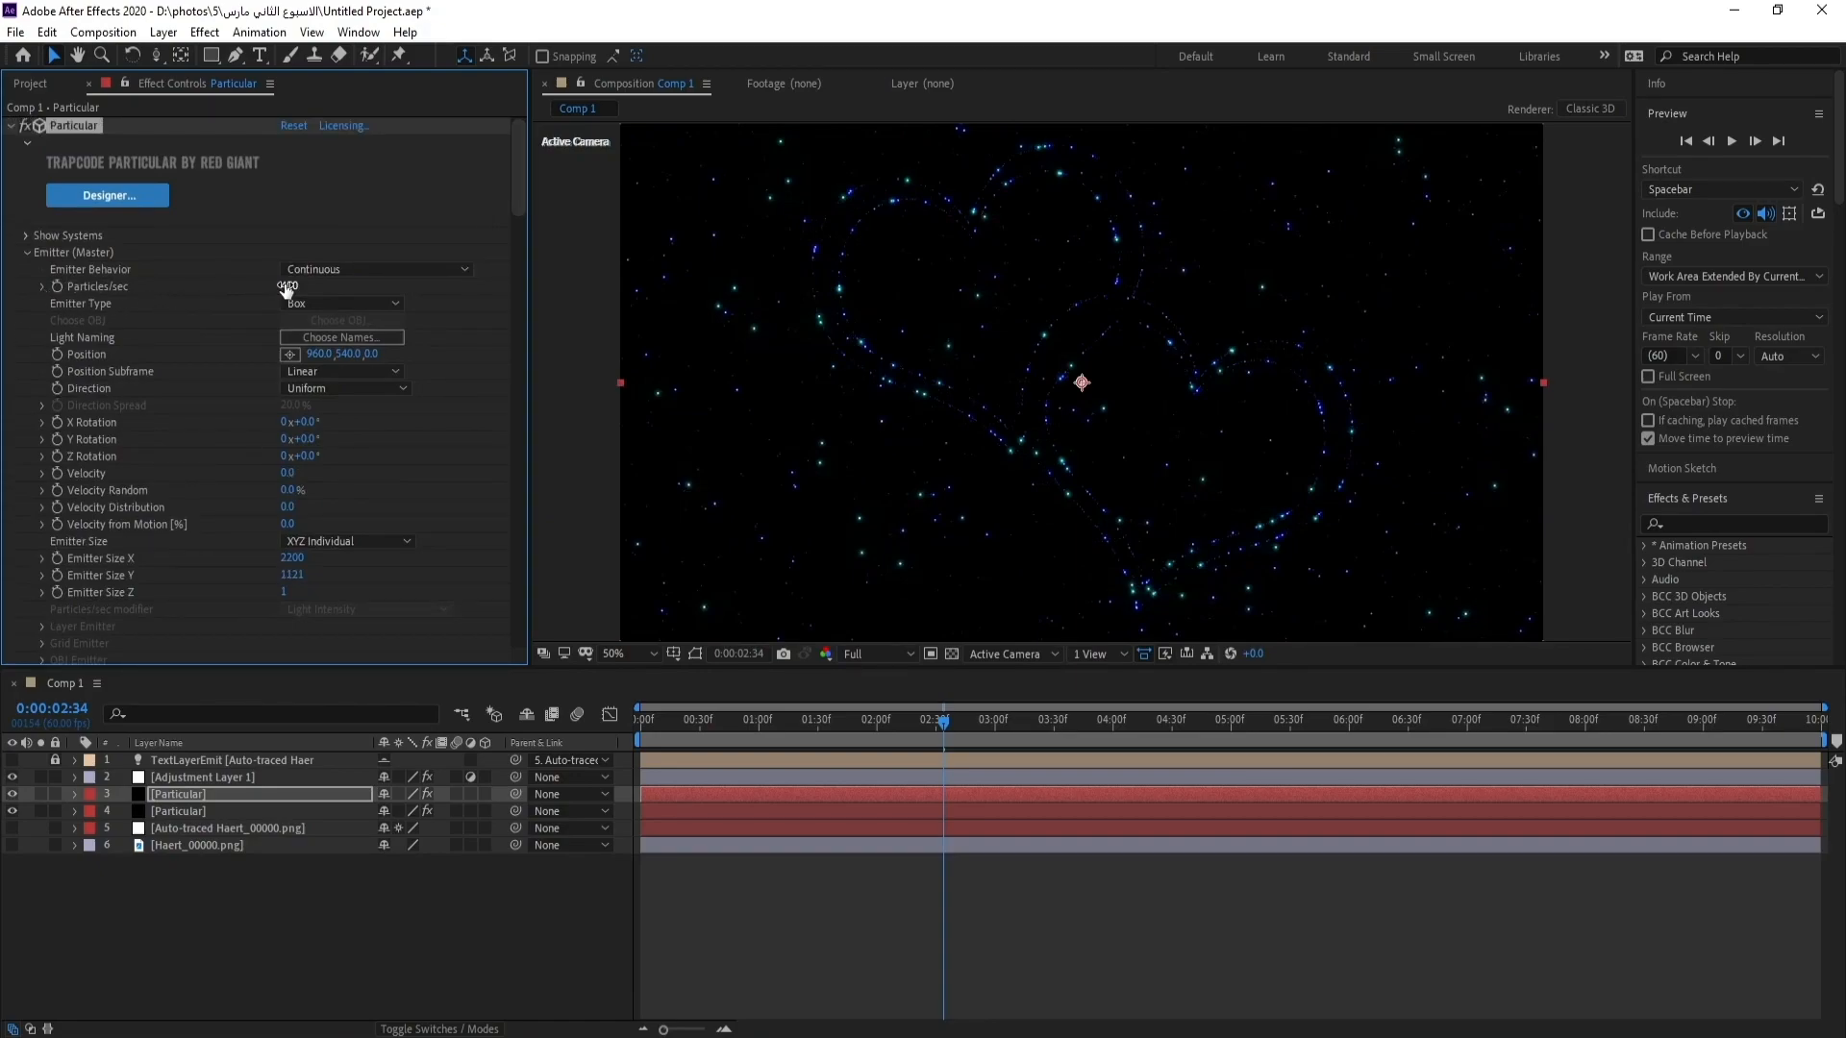
{"action": "left_click", "coordinate": [286, 287]}
{"action": "type", "text": "100"}
{"action": "key", "text": "Return"}
{"action": "key", "text": "space"}
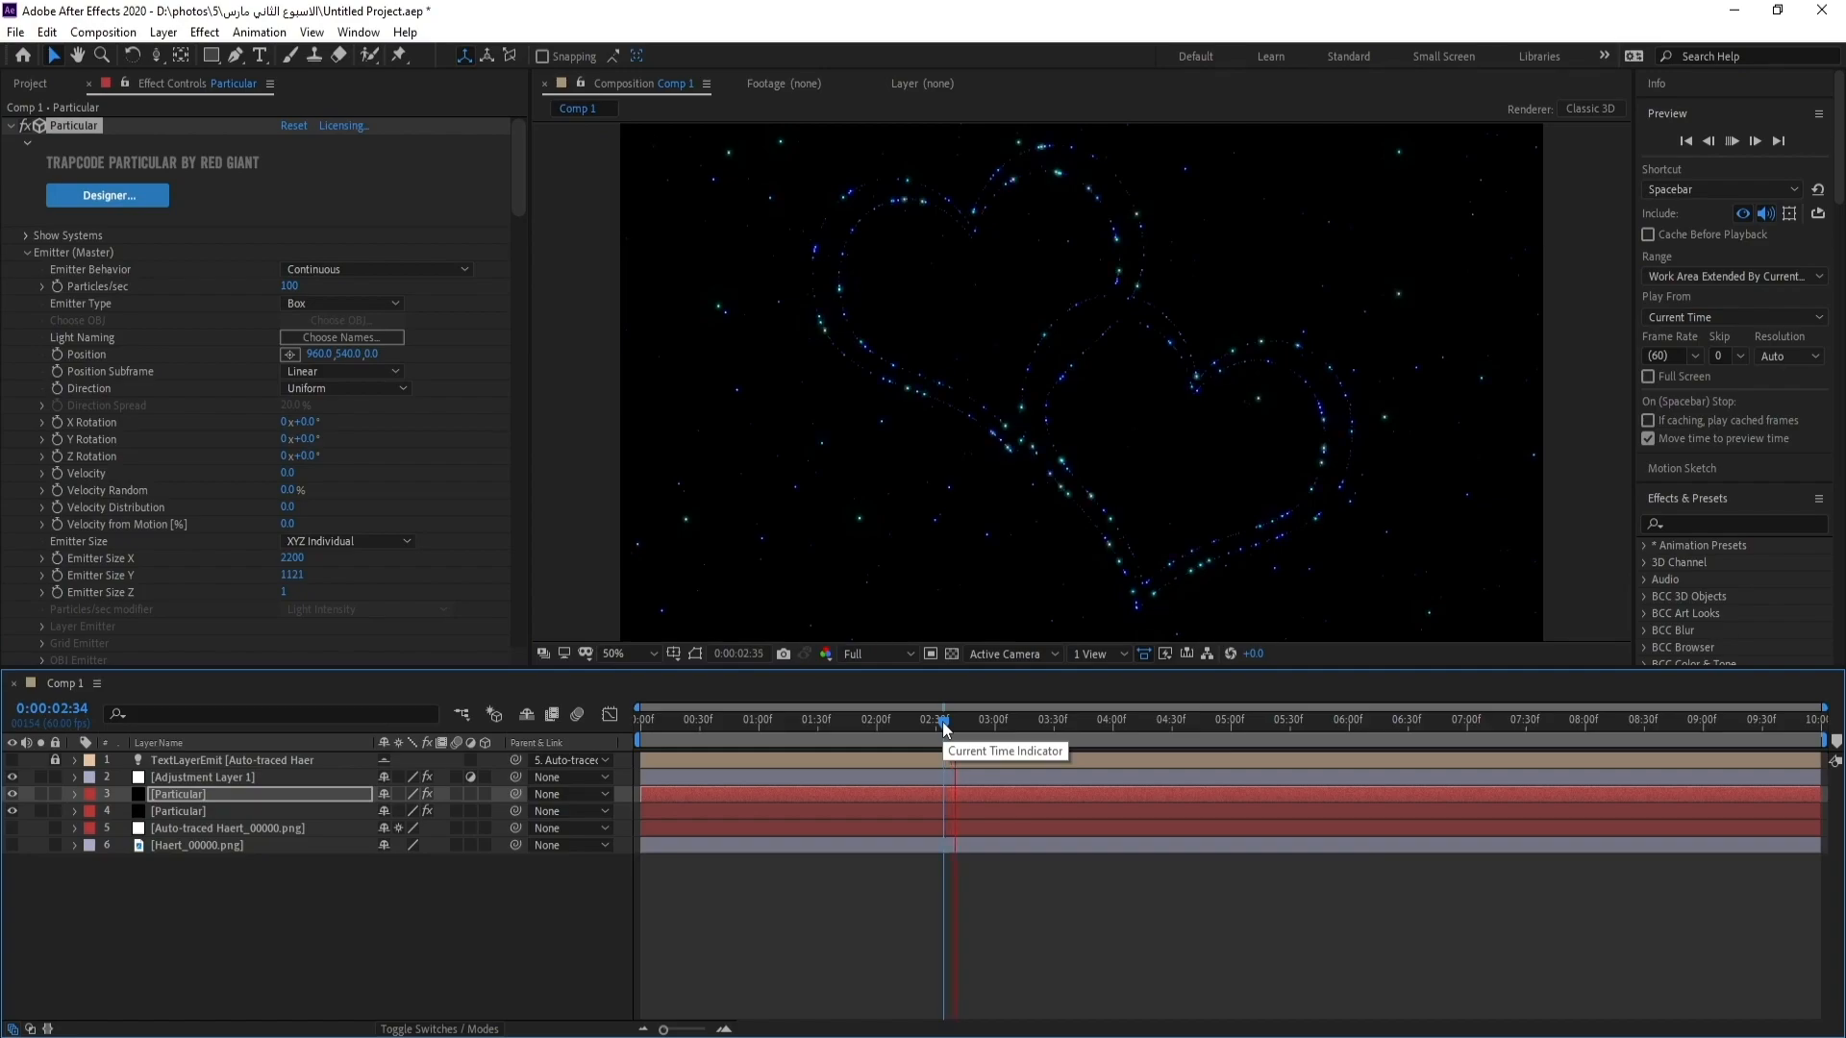
{"action": "key", "text": "space"}
{"action": "key", "text": "space"}
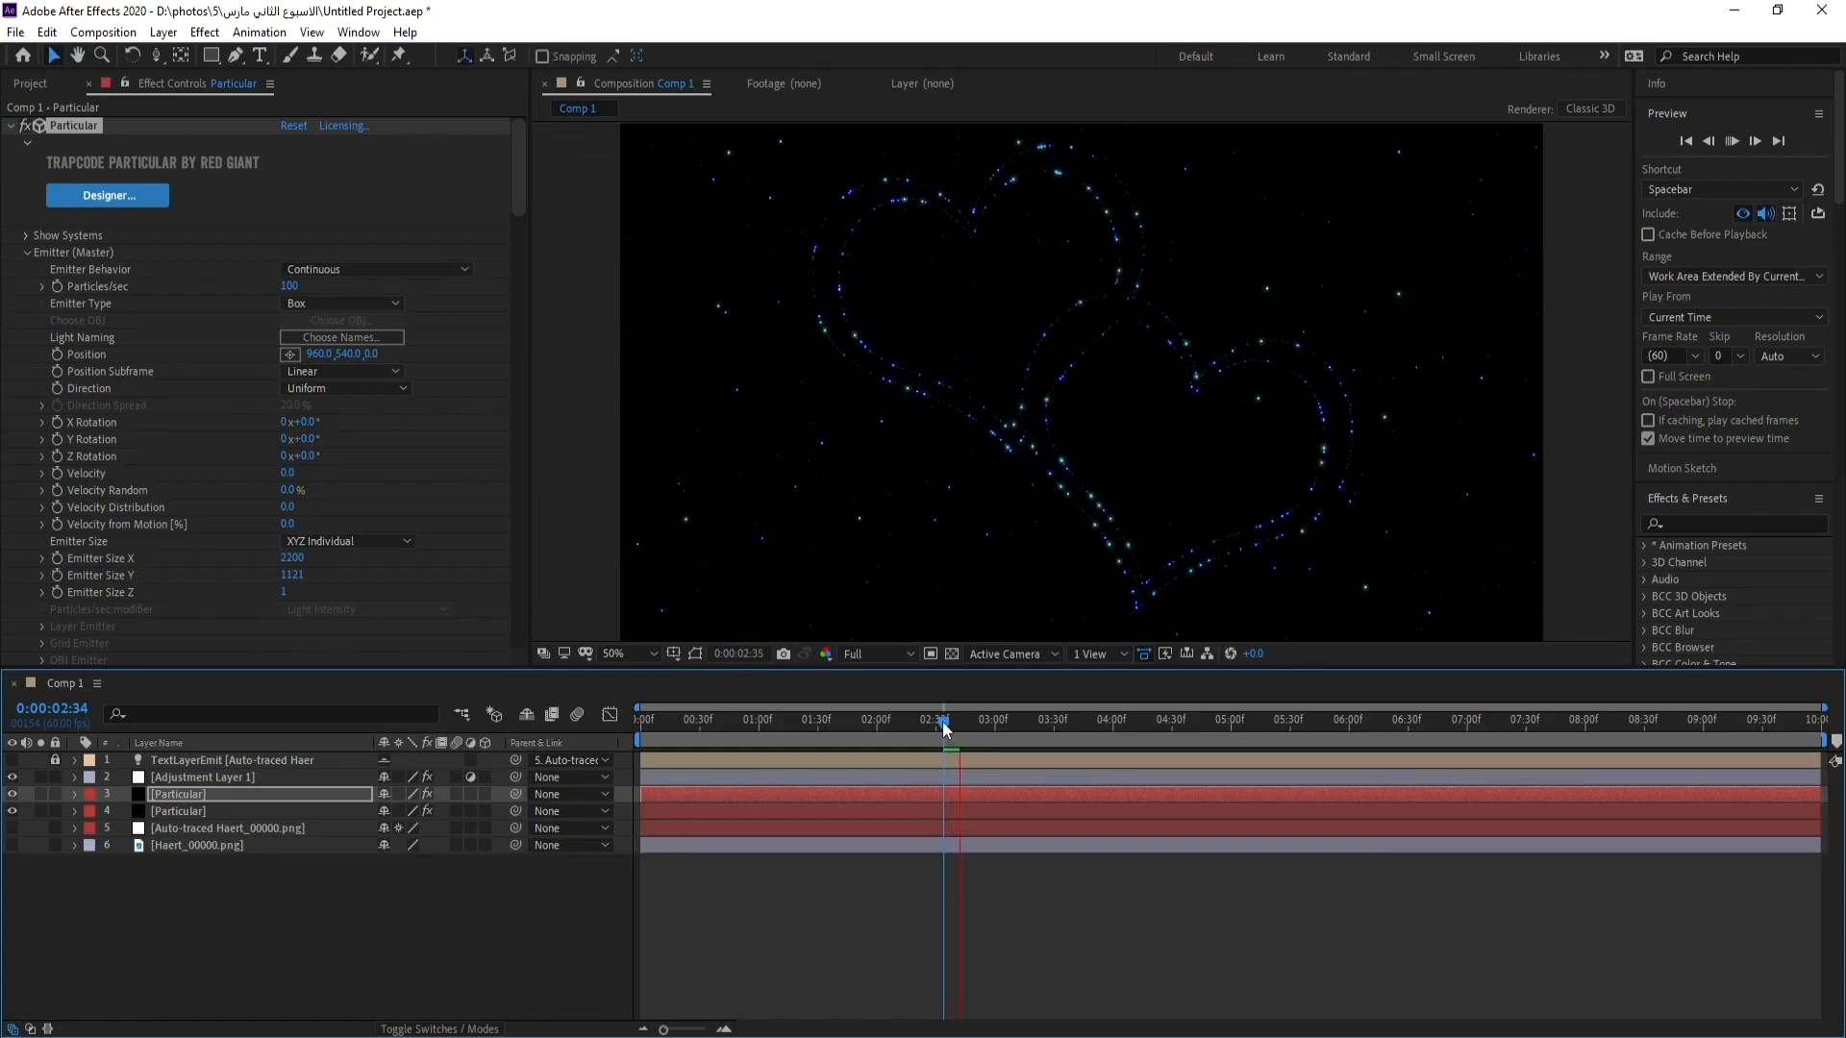
{"action": "key", "text": "space"}
Step: Create a black solid named BG and move it beneath all other layers
{"action": "left_click", "coordinate": [164, 32]}
{"action": "mouse_move", "coordinate": [192, 48]}
{"action": "left_click", "coordinate": [519, 77]}
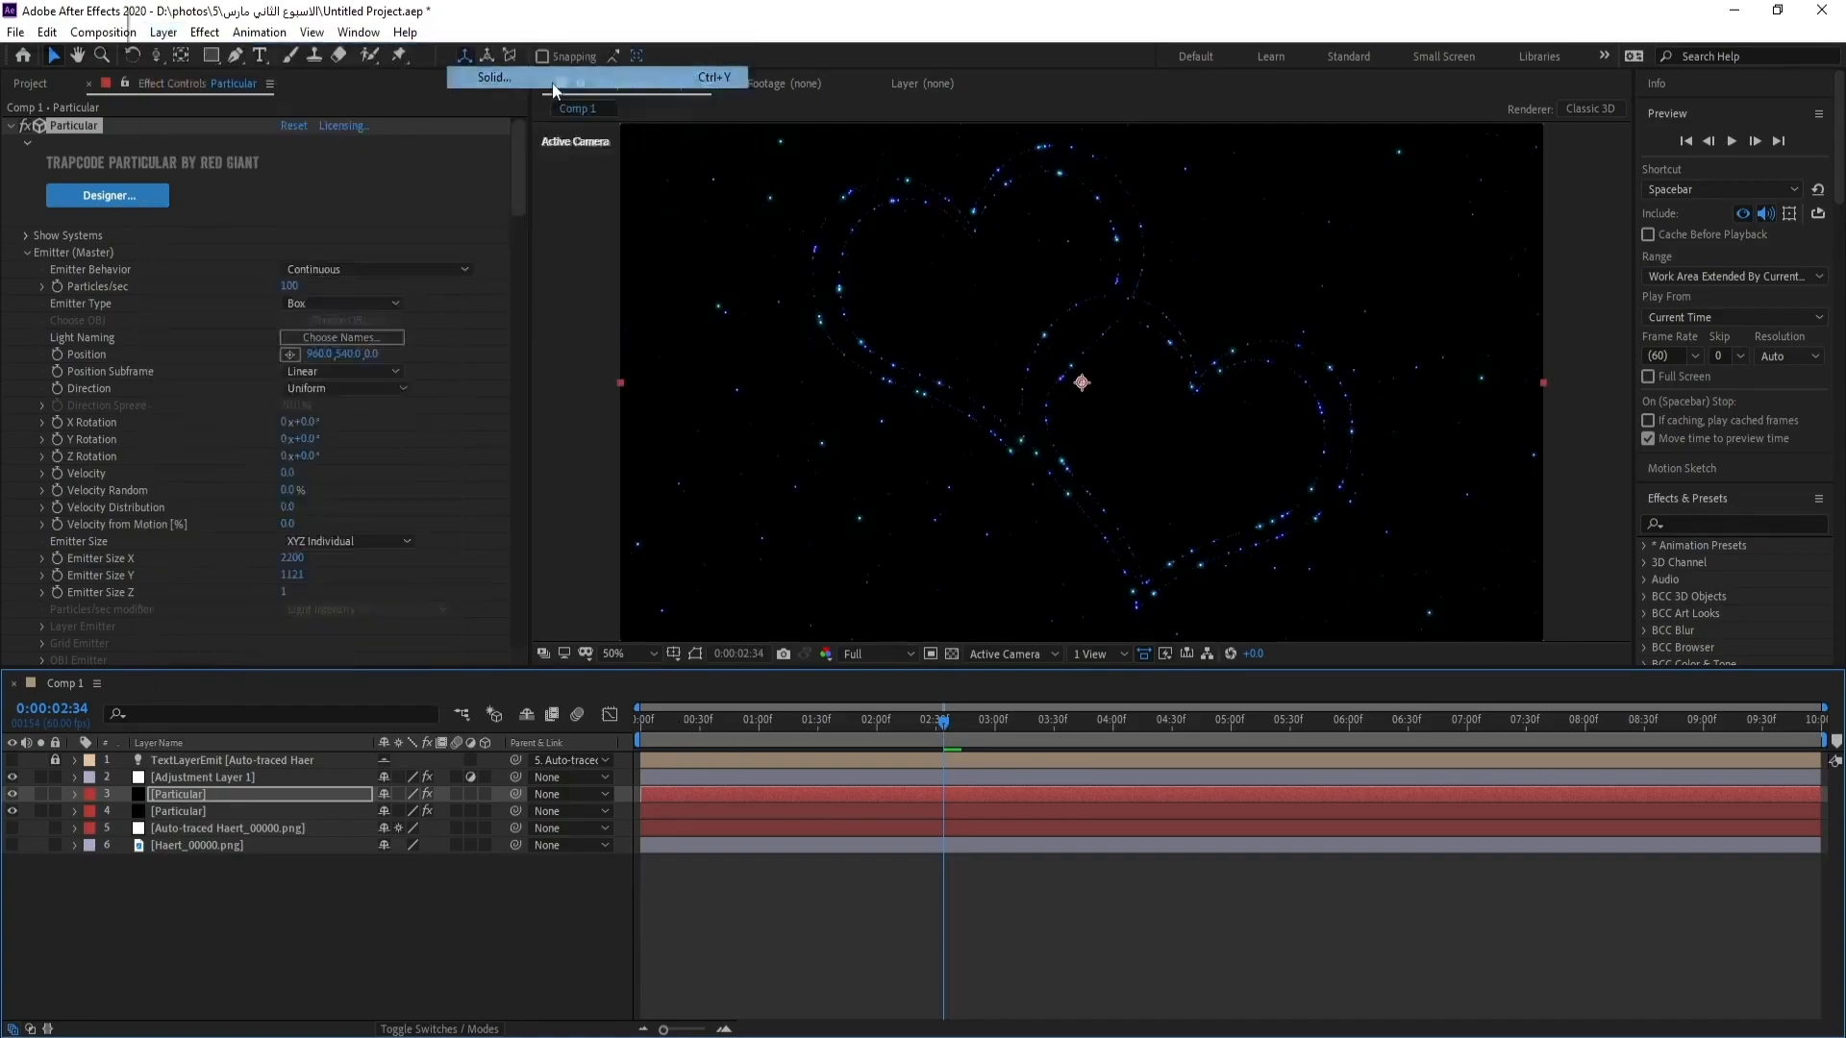
{"action": "type", "text": "BG"}
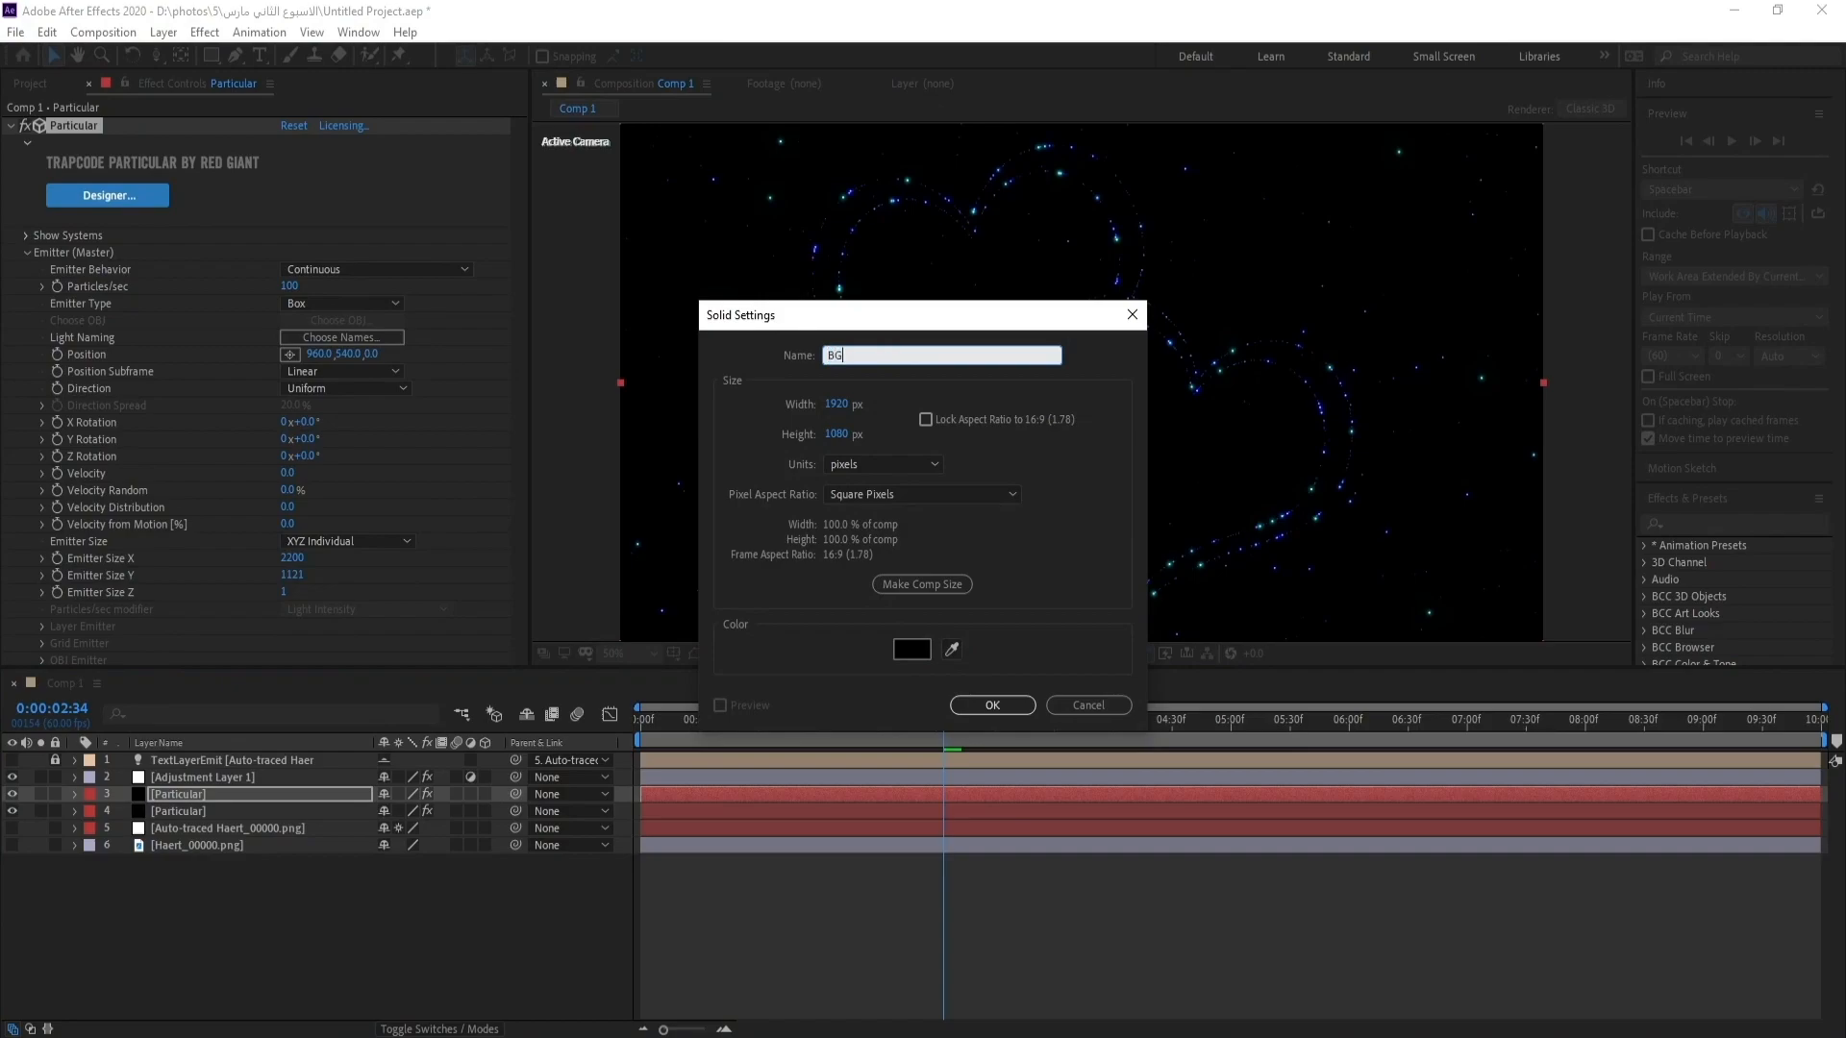
{"action": "key", "text": "Return"}
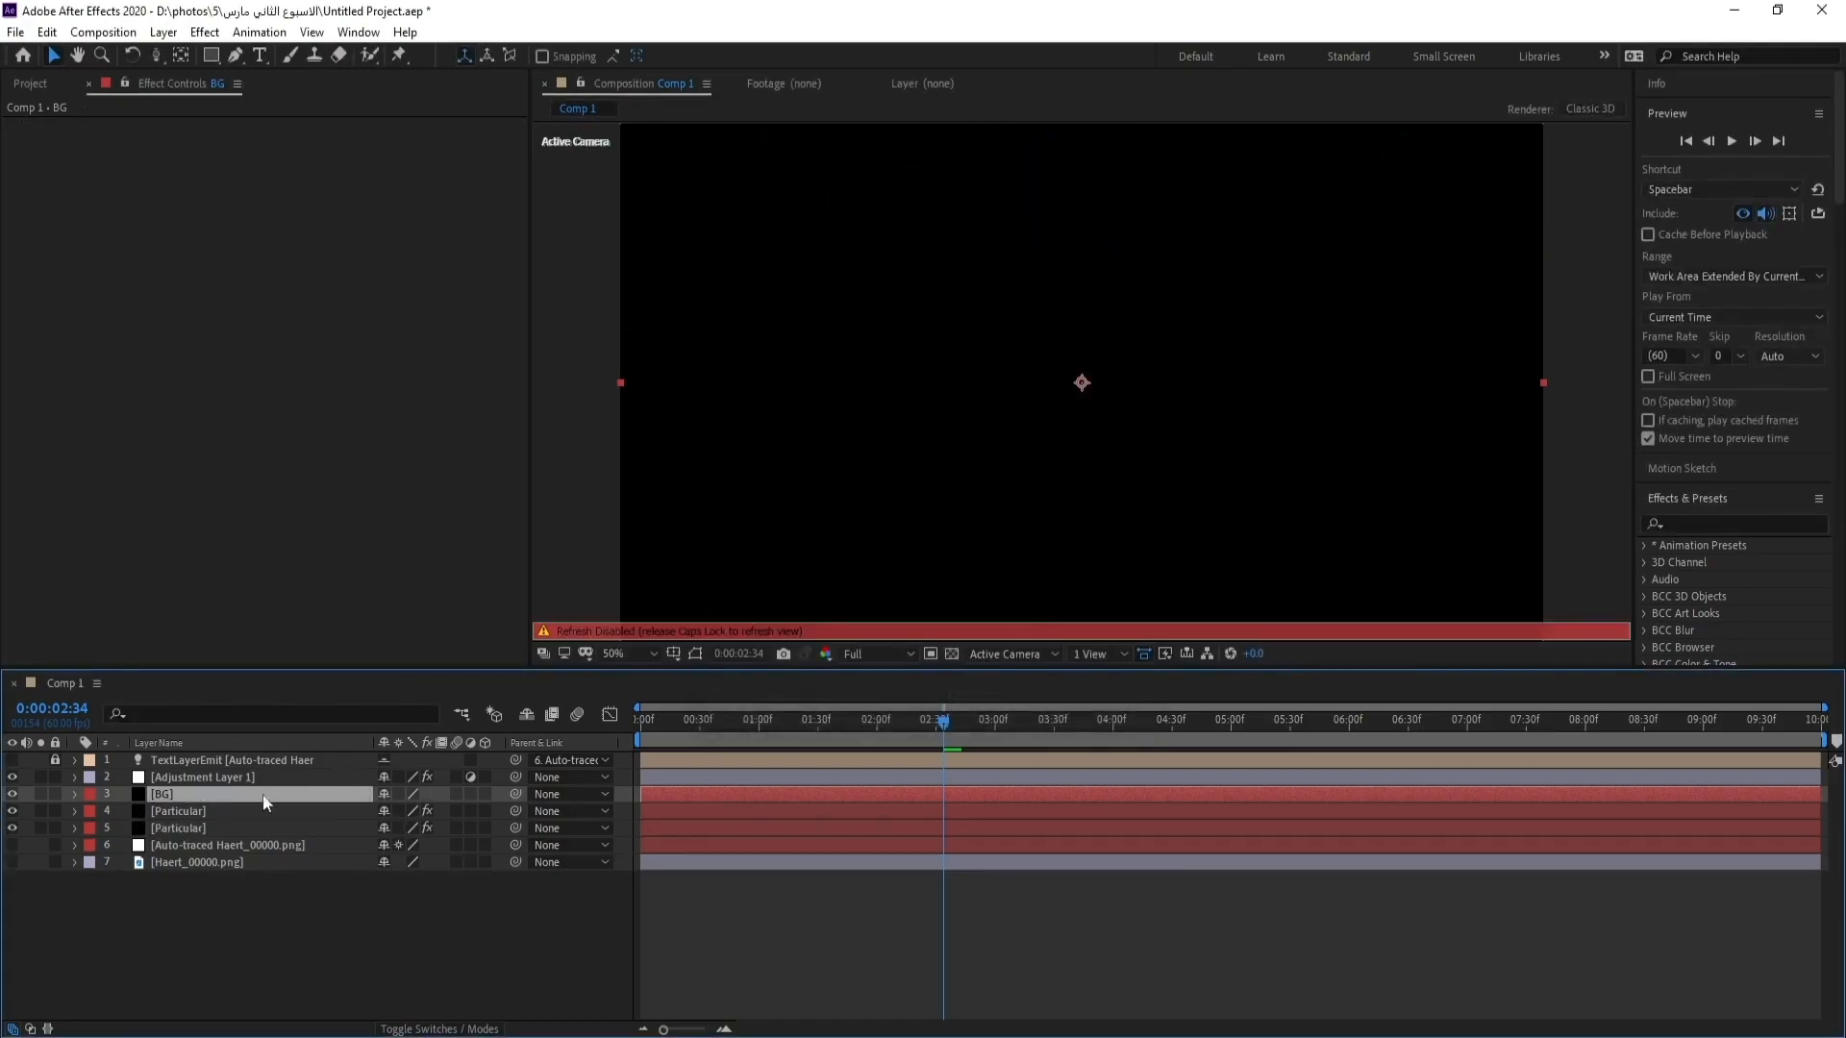
{"action": "key", "text": "Caps_Lock"}
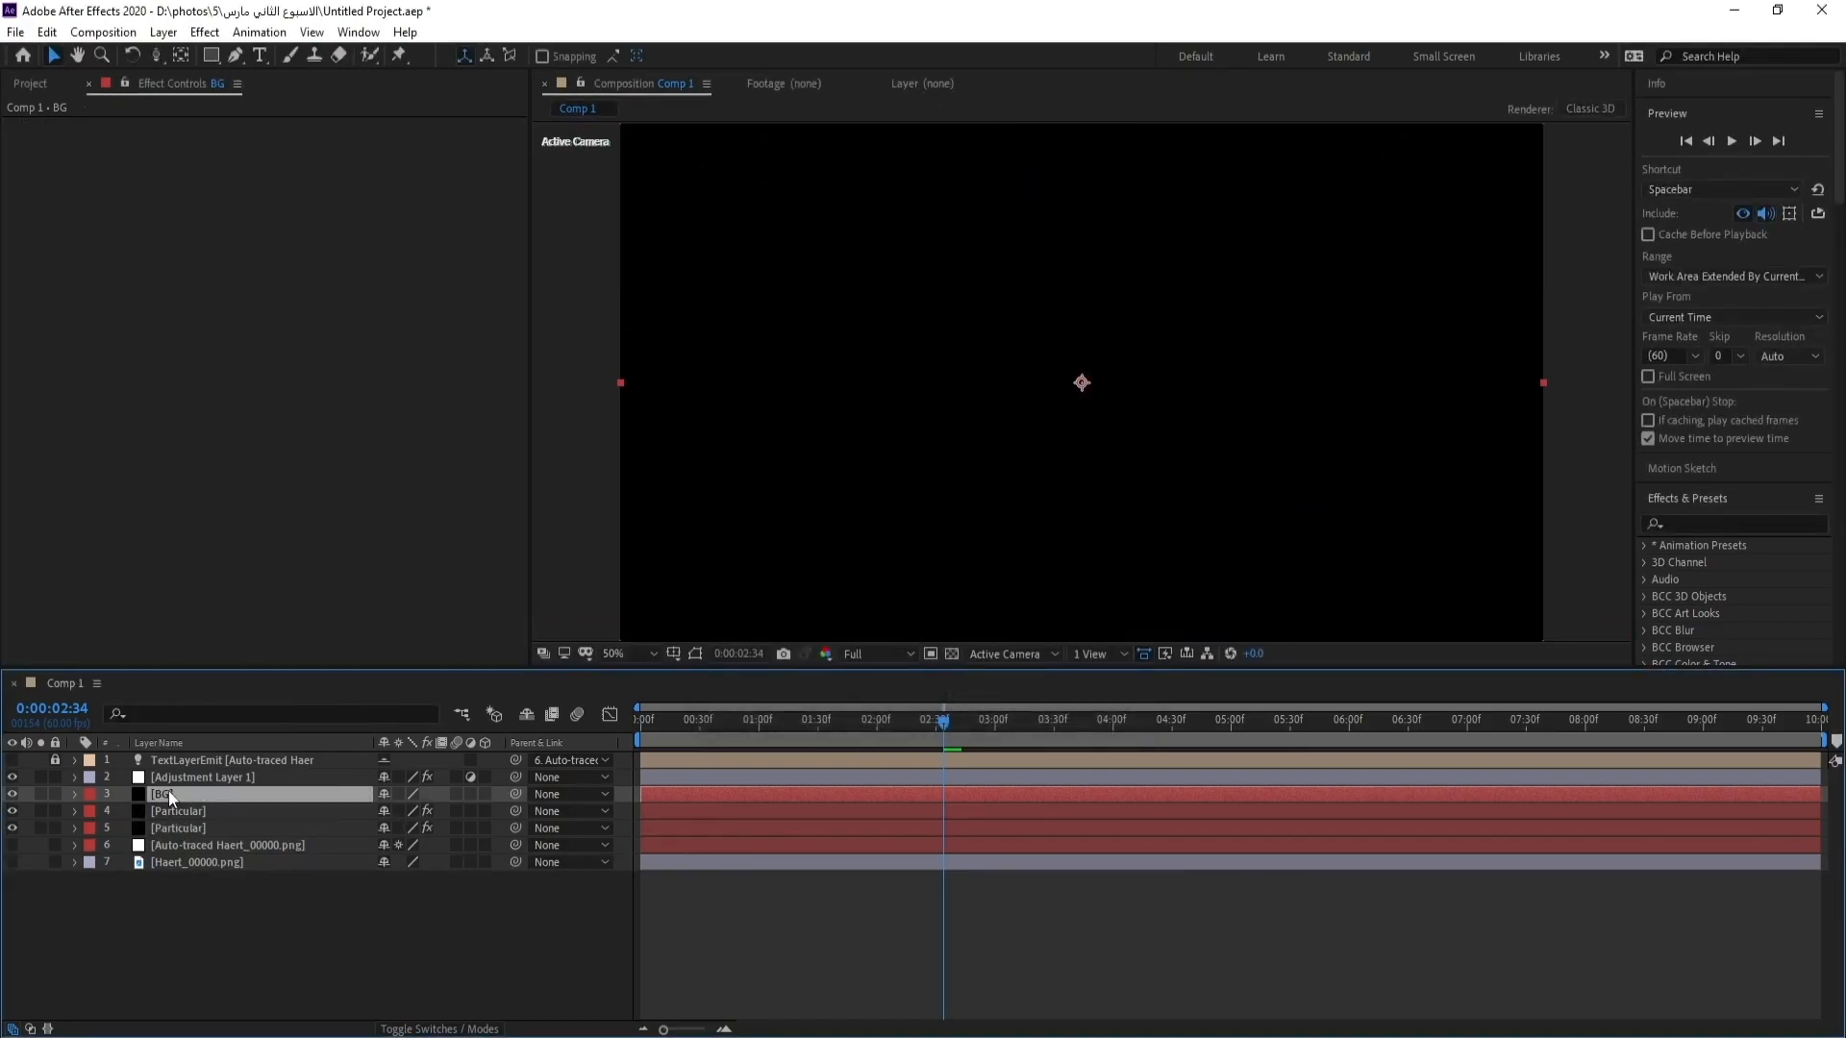
{"action": "left_click_drag", "start_coordinate": [169, 790], "coordinate": [186, 867]}
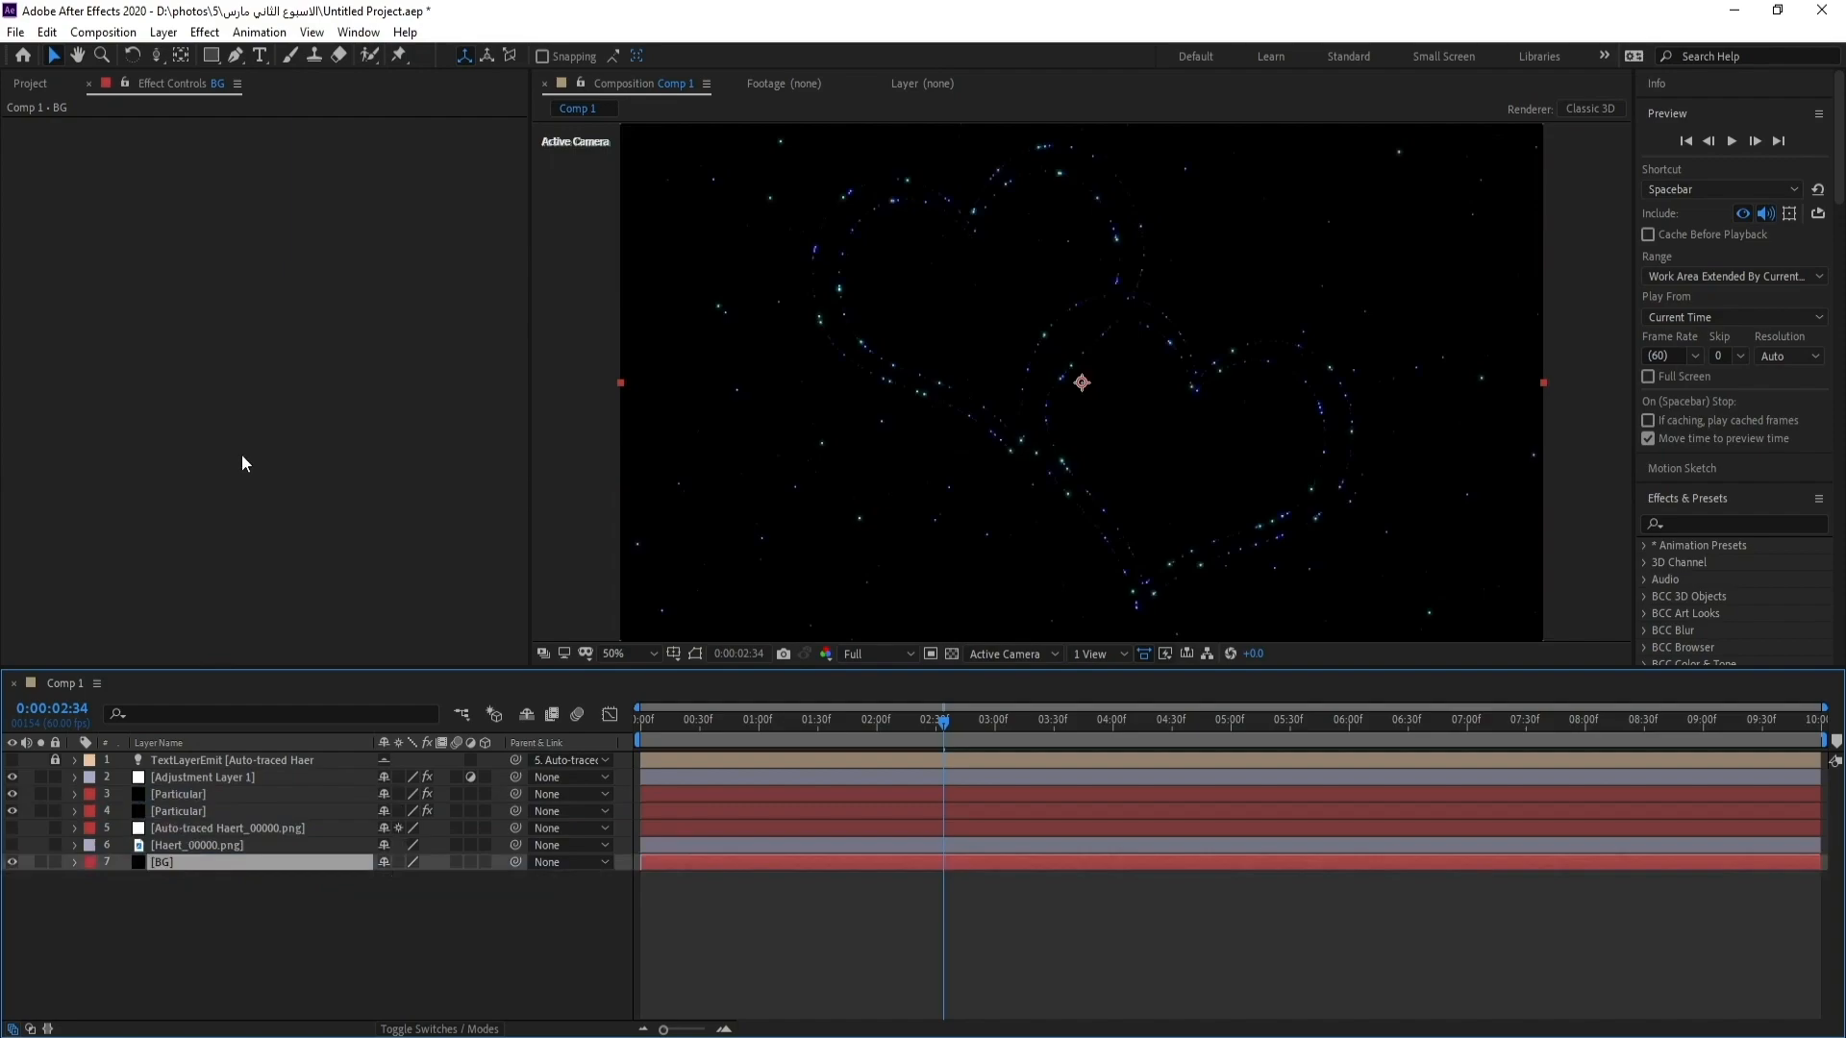
Step: Apply a Gradient Ramp effect to the BG layer
{"action": "left_click", "coordinate": [205, 36]}
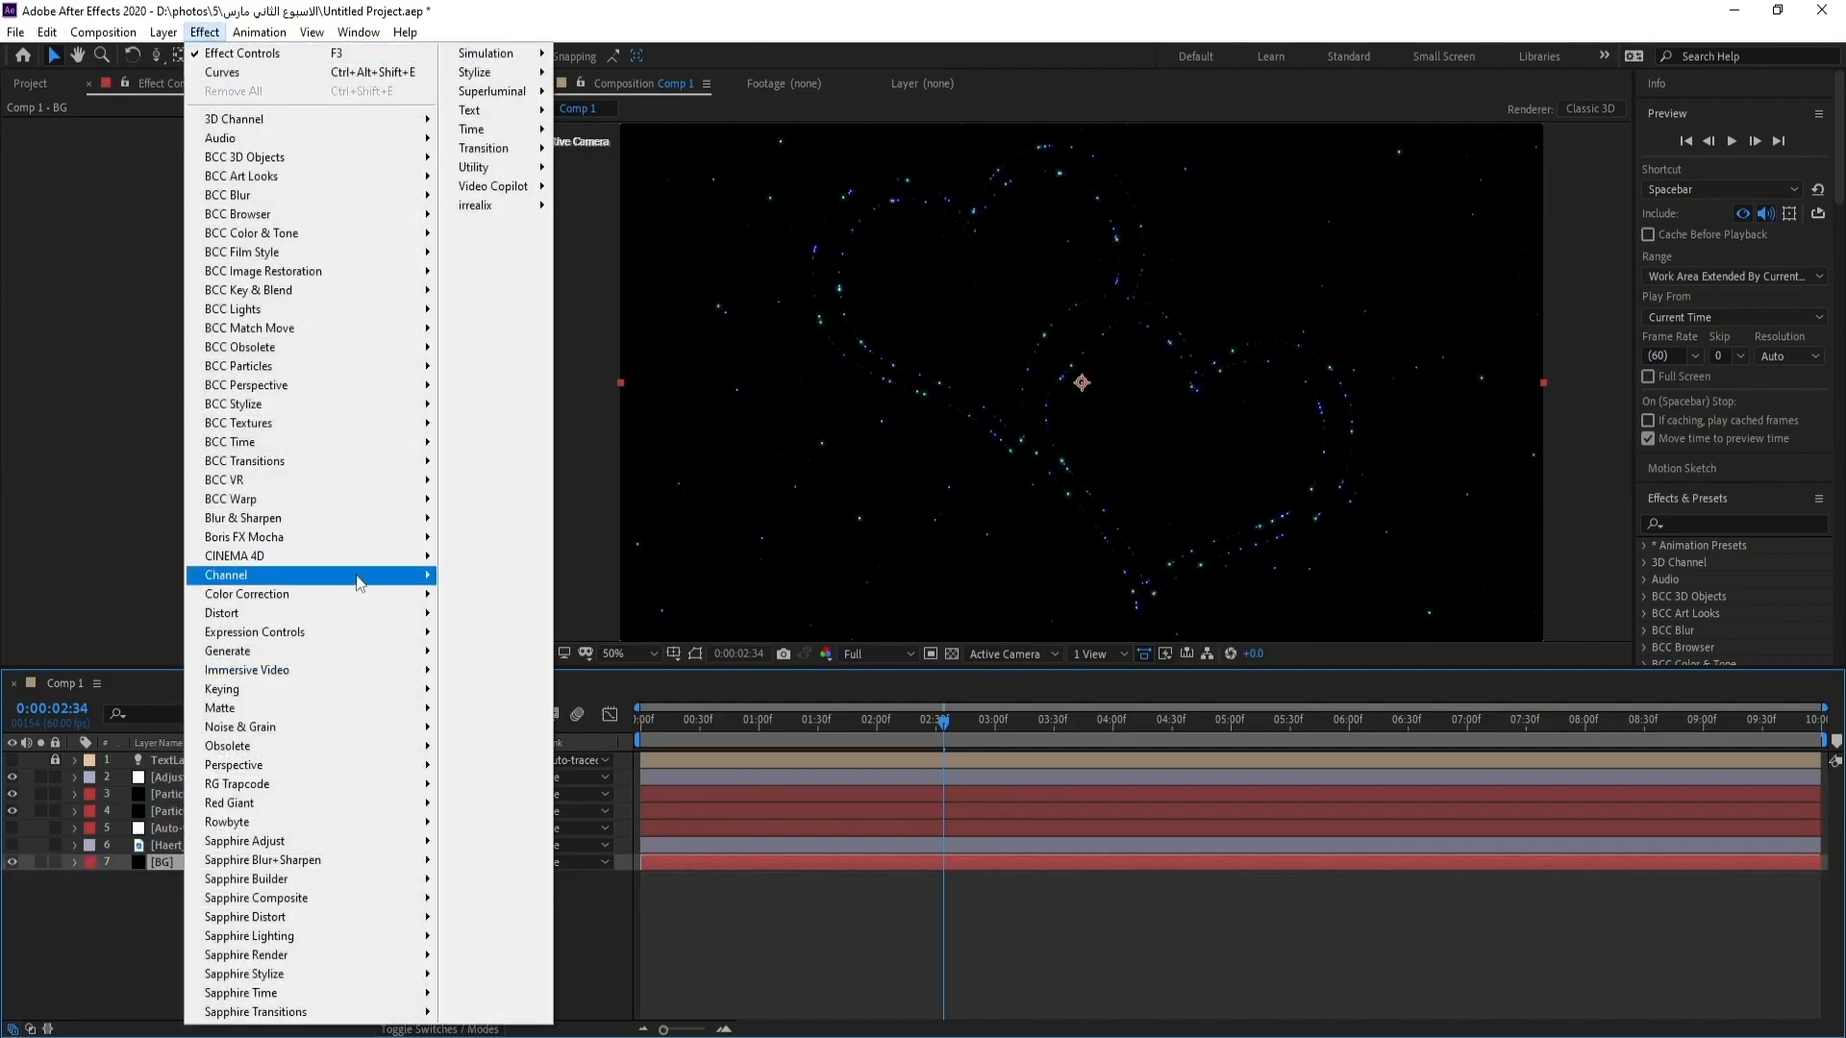
{"action": "mouse_move", "coordinate": [356, 576]}
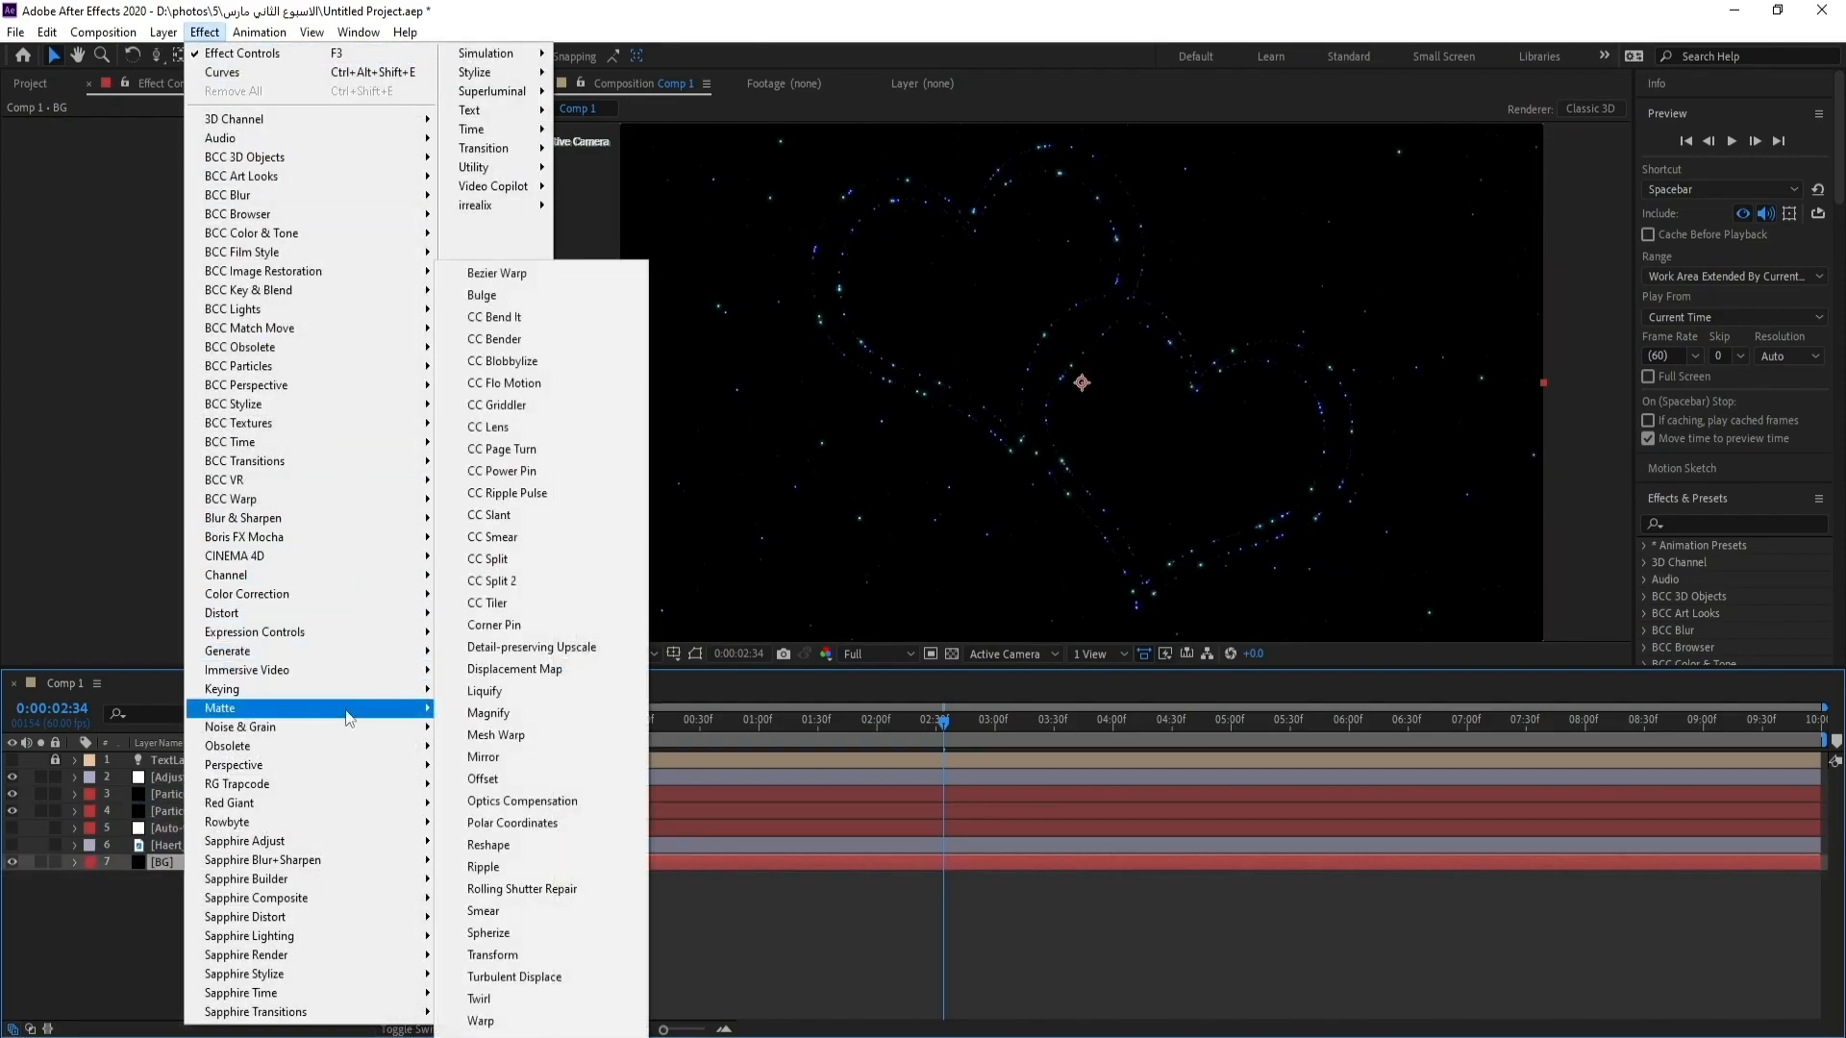
{"action": "mouse_move", "coordinate": [351, 651]}
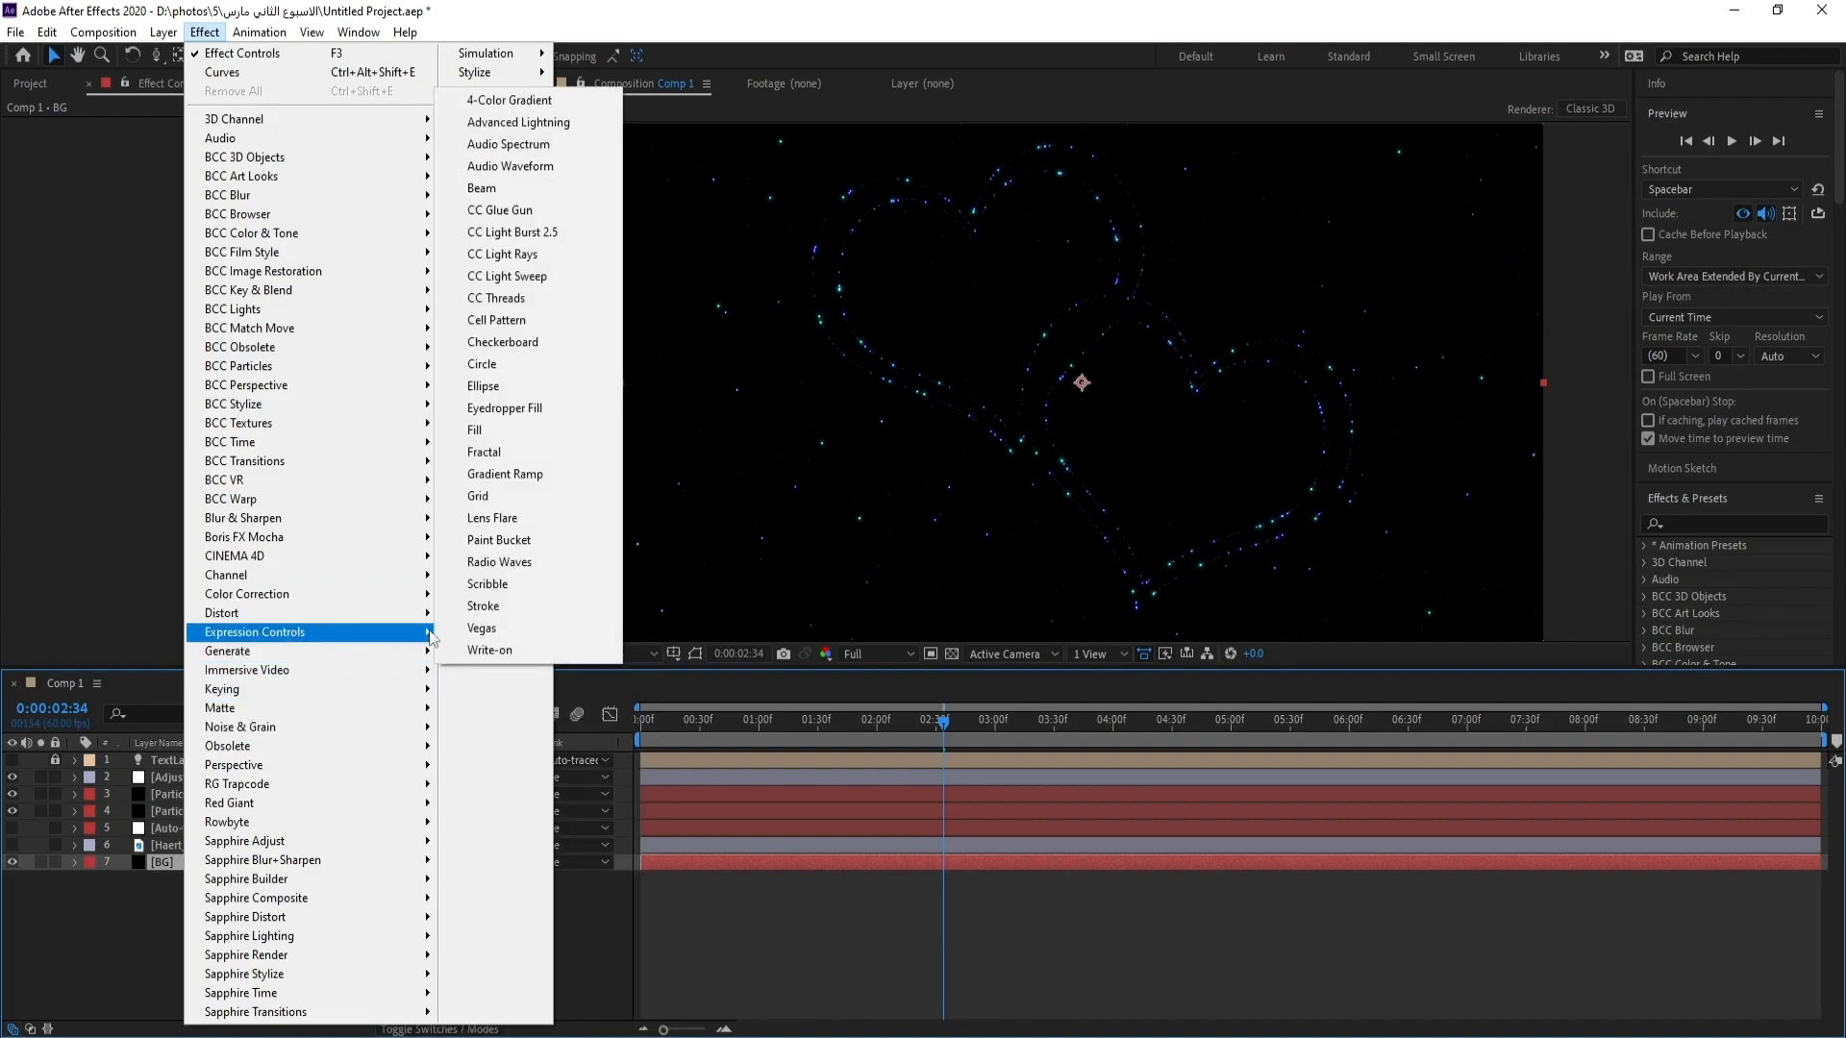
{"action": "left_click", "coordinate": [510, 475]}
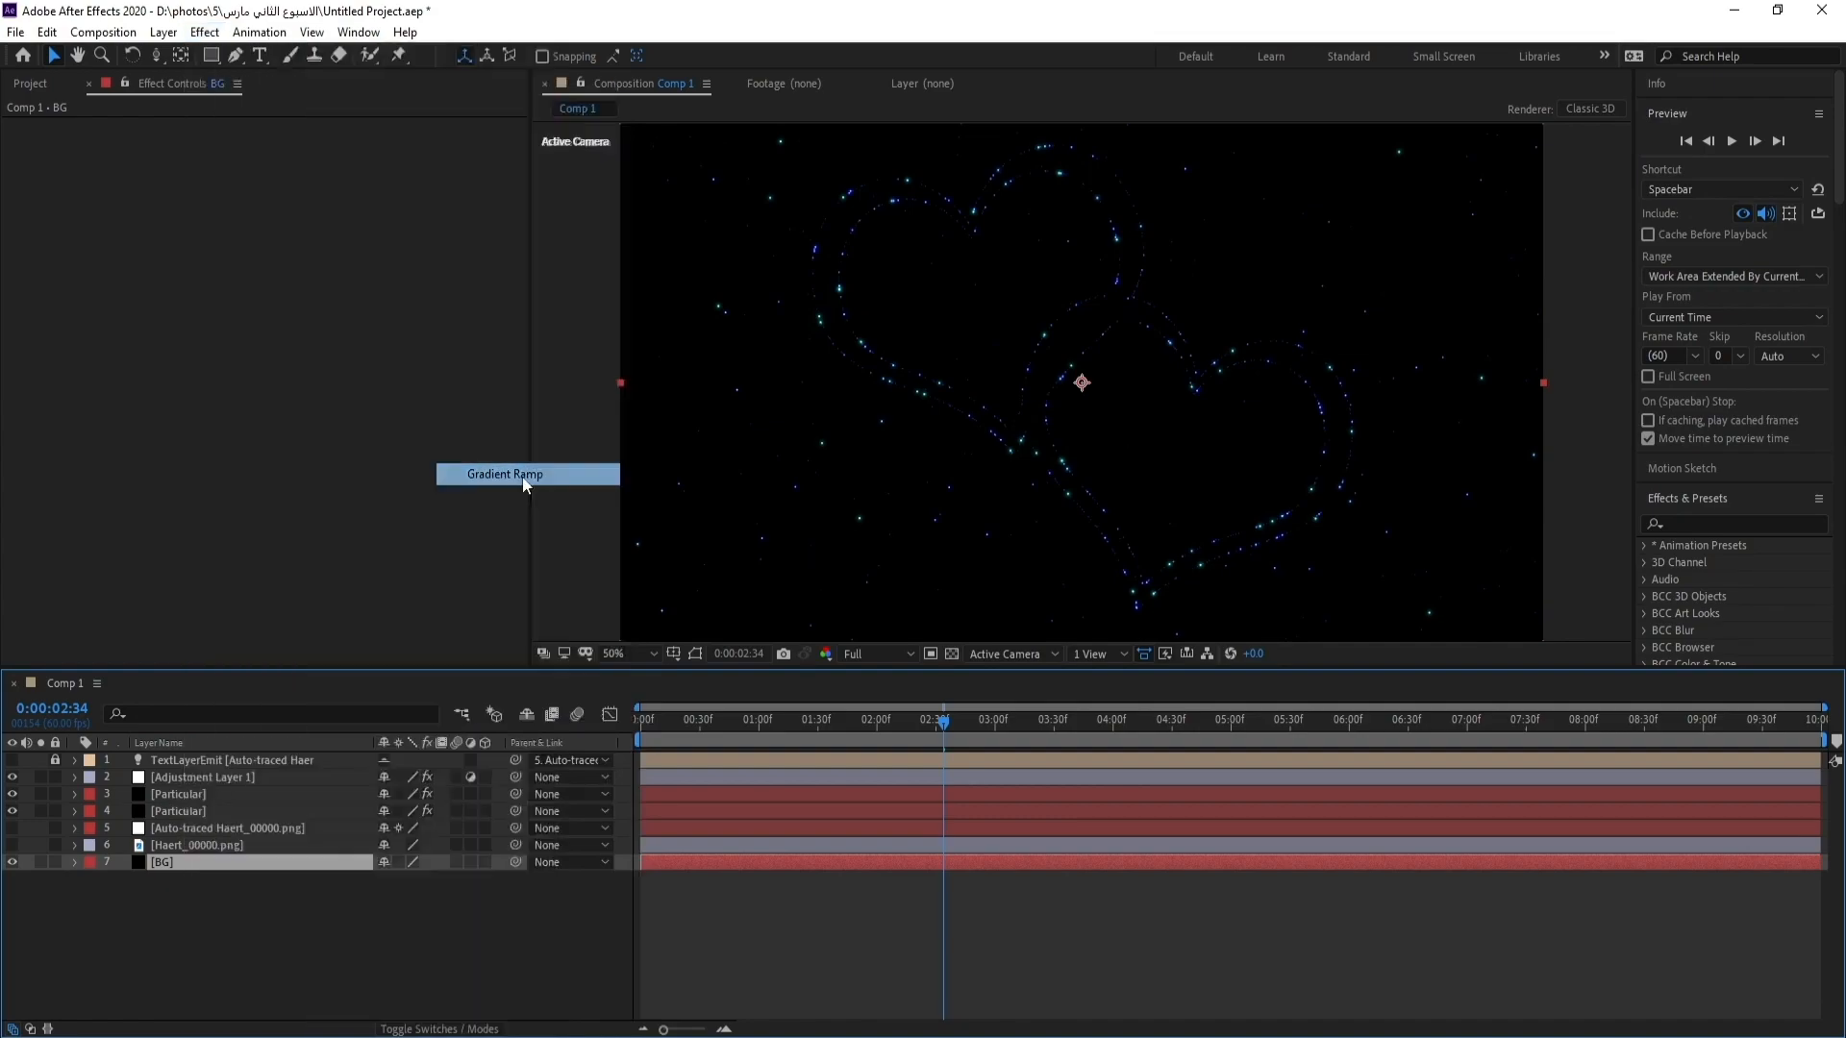
{"action": "left_click", "coordinate": [206, 861]}
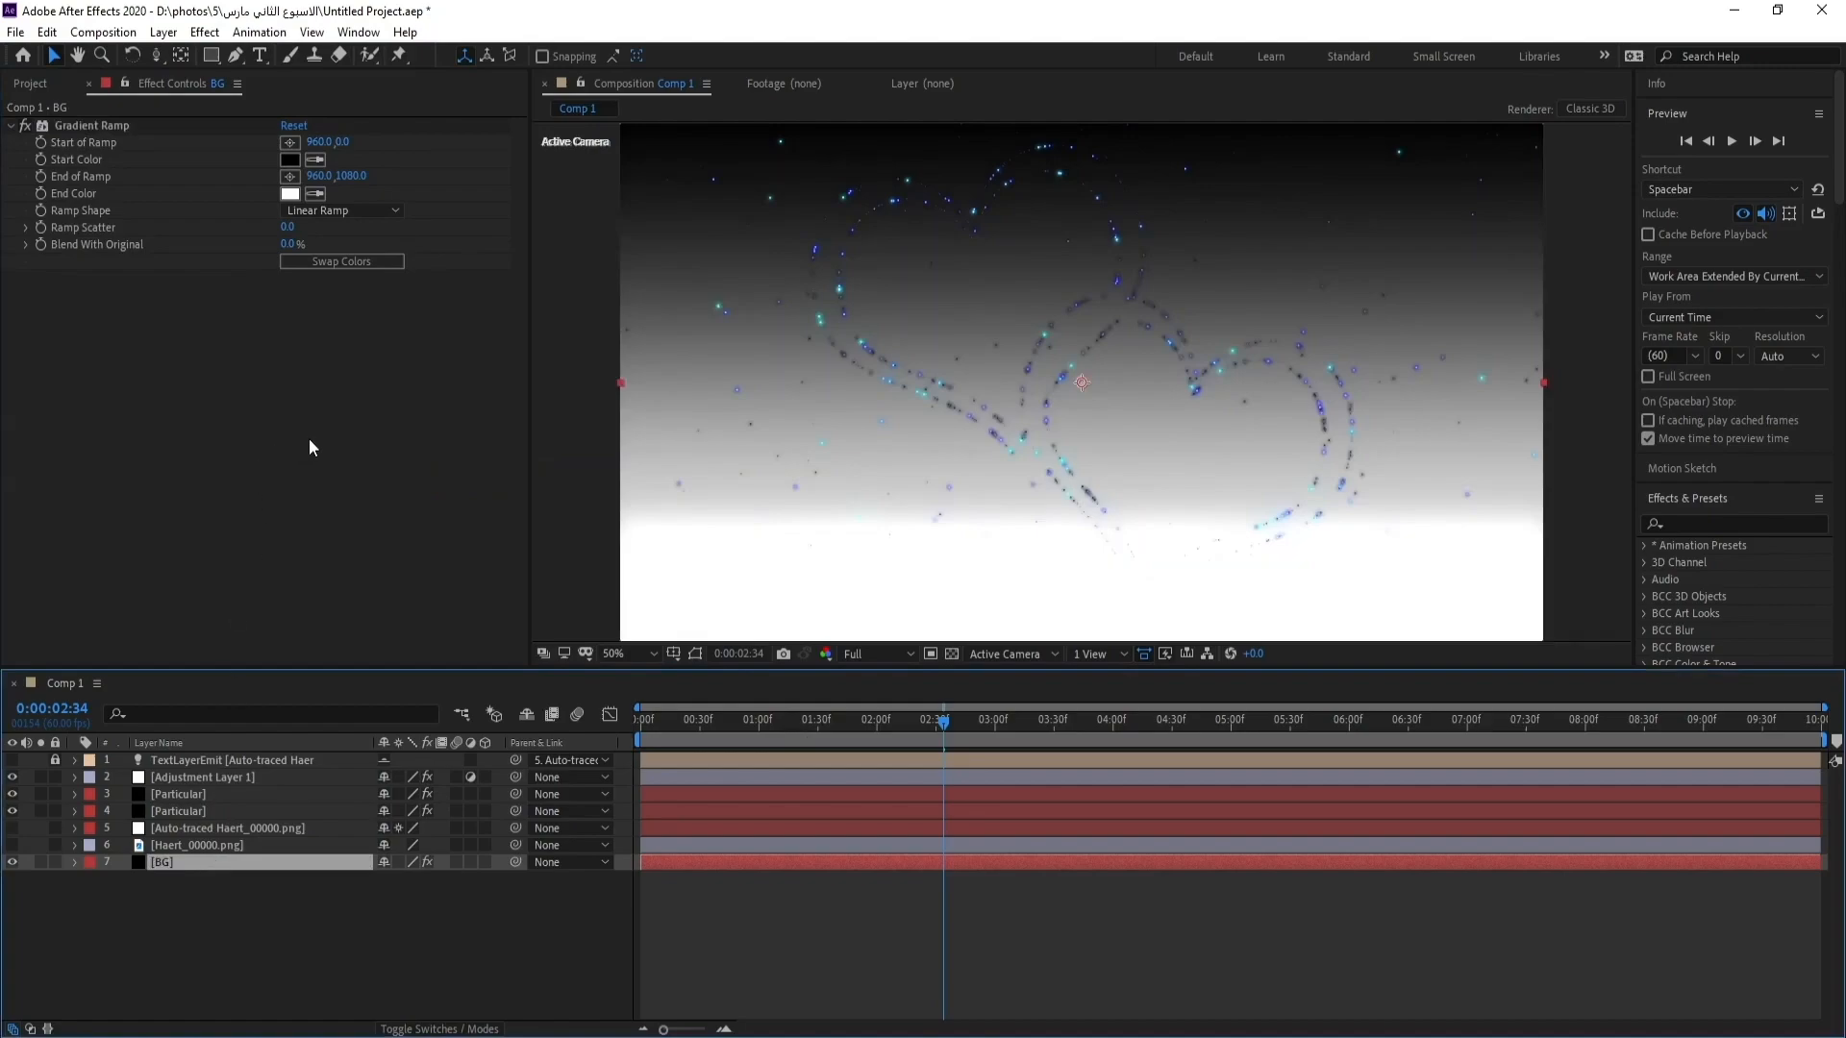
Step: Set the Ramp Shape to Radial Ramp and move the Start of Ramp point to the centre of the composition
{"action": "left_click", "coordinate": [360, 212]}
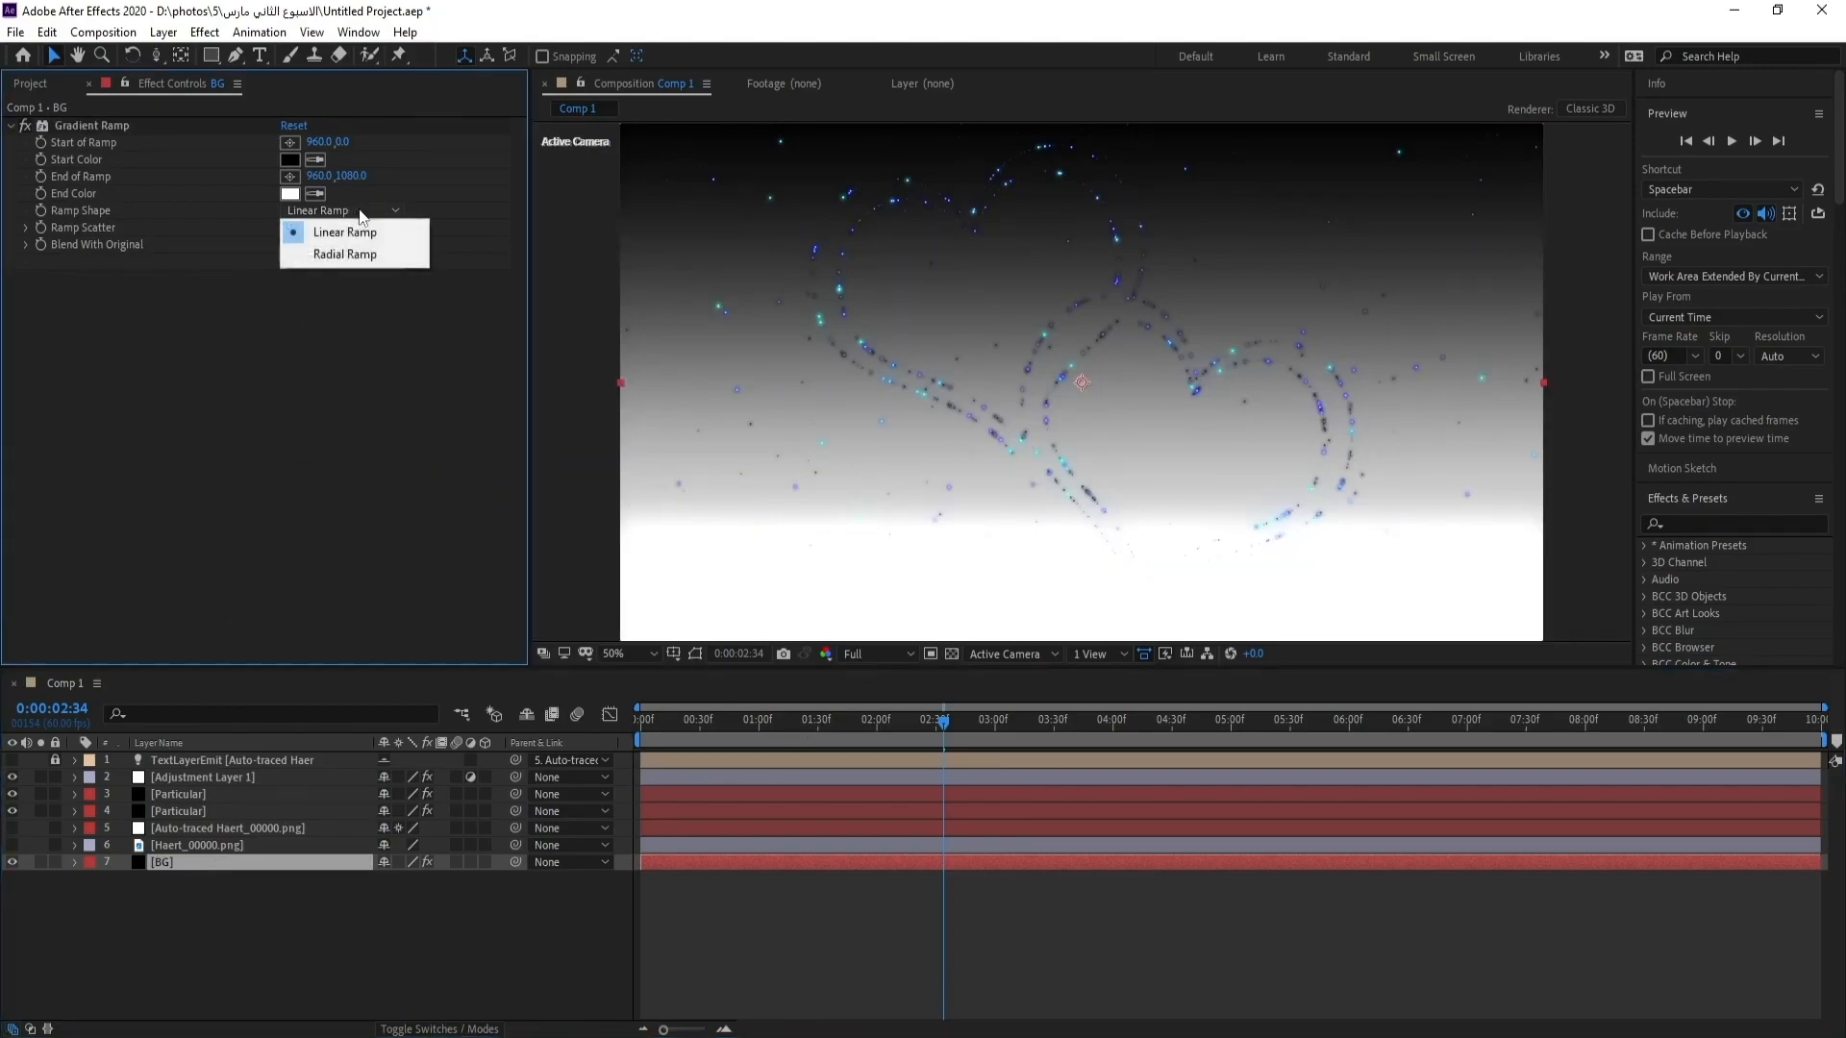
{"action": "left_click", "coordinate": [344, 254]}
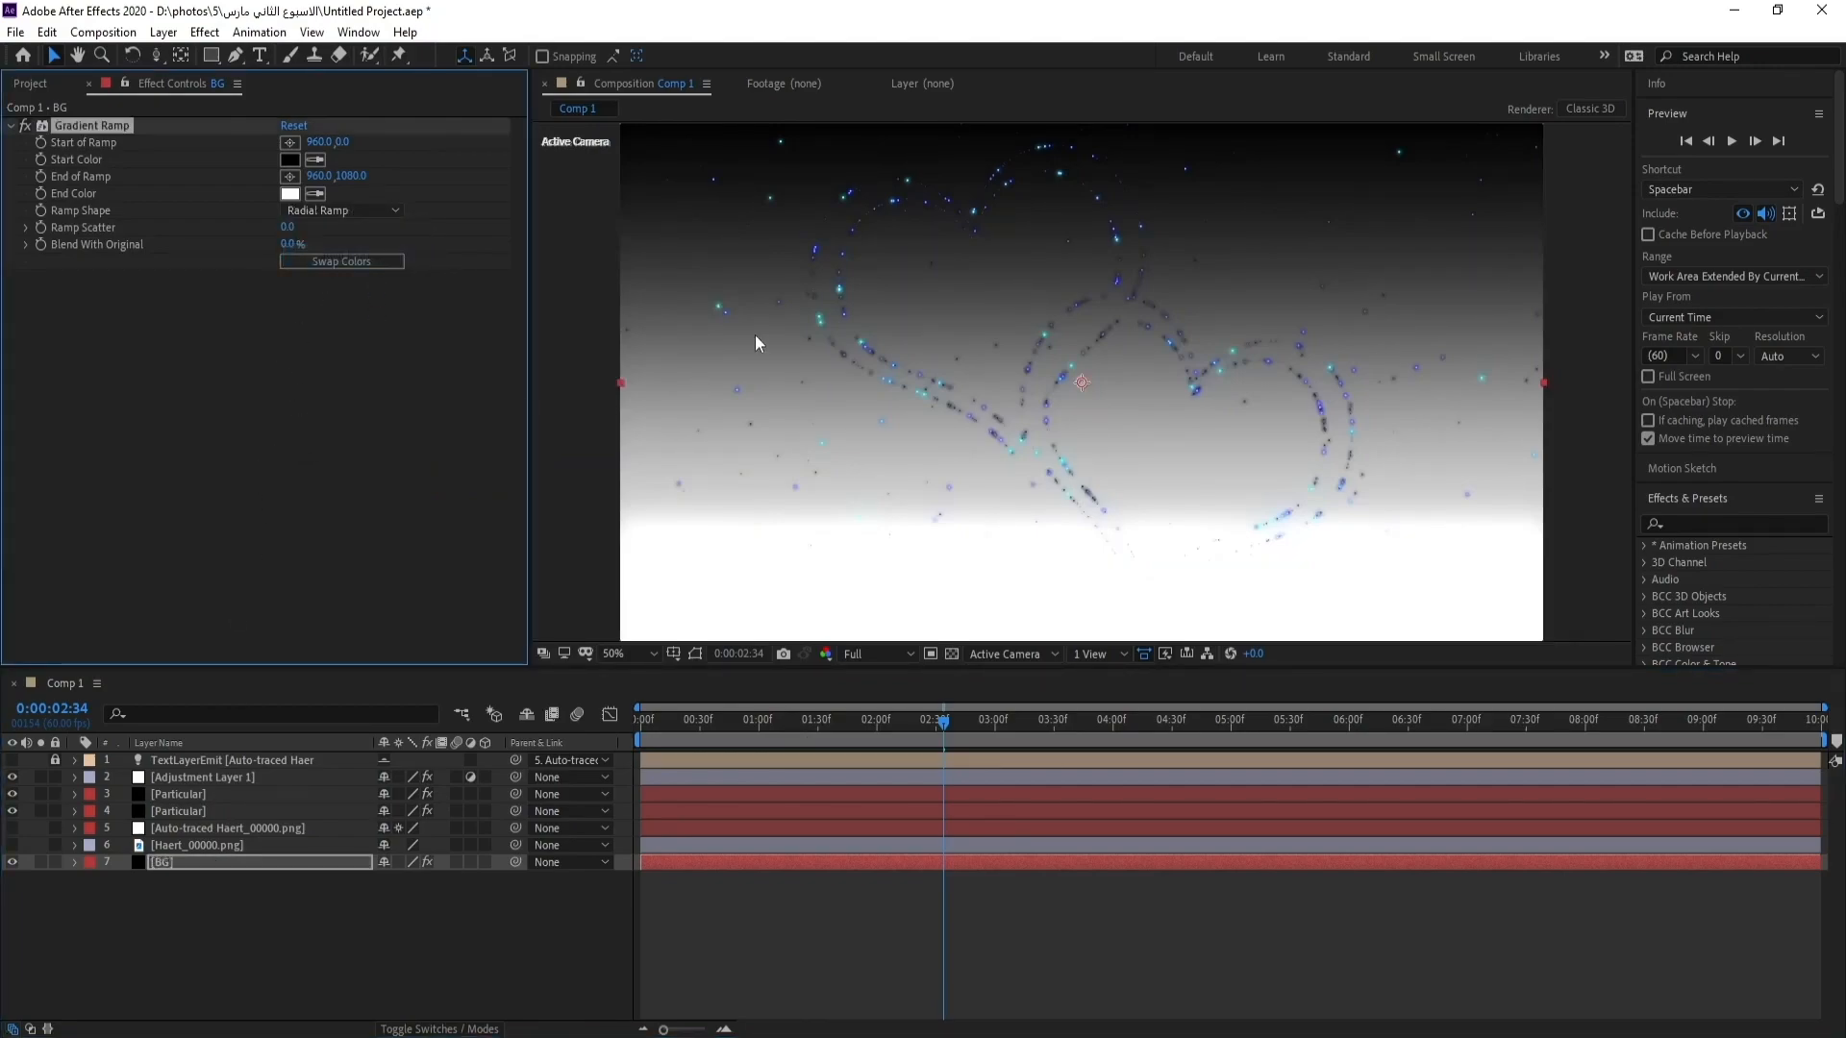
{"action": "key", "text": "comma"}
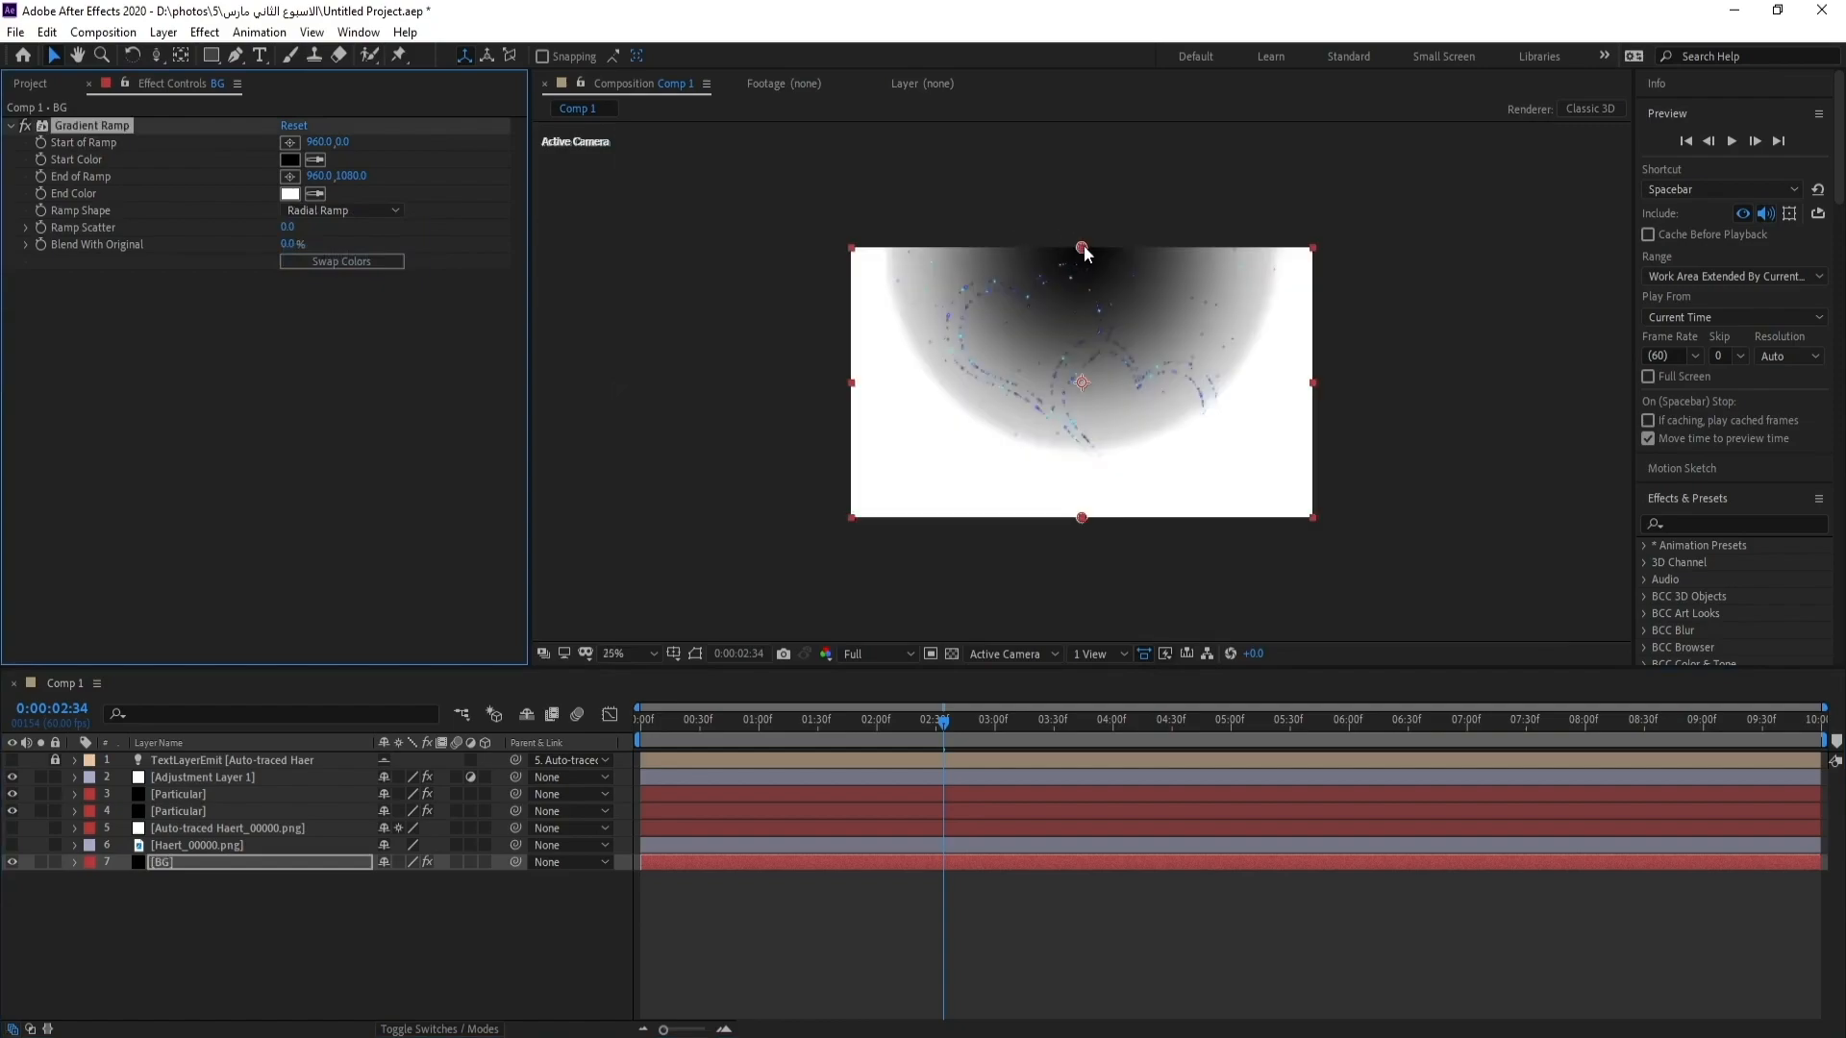
{"action": "left_click_drag", "start_coordinate": [1084, 248], "coordinate": [1082, 383]}
{"action": "key", "text": "period"}
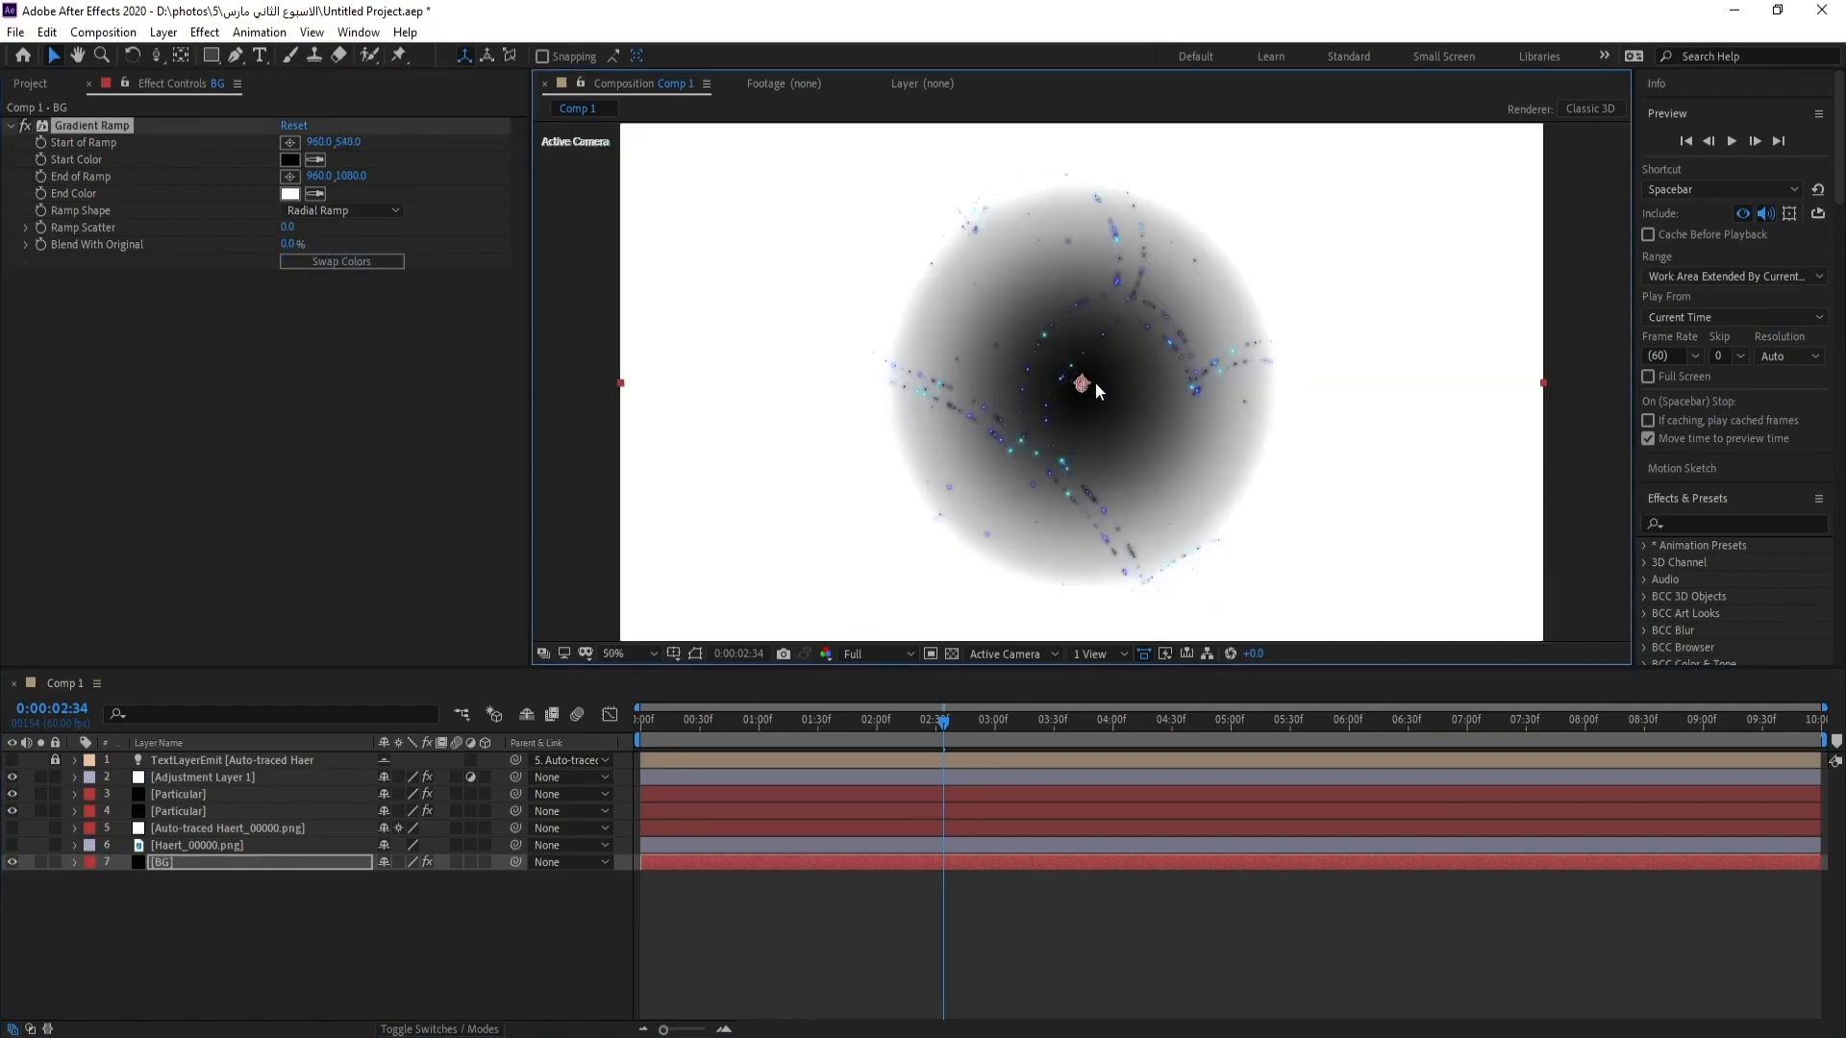
Step: Set the Gradient Ramp's End Color to the very dark blue 13191E
{"action": "left_click", "coordinate": [289, 194]}
{"action": "left_click", "coordinate": [284, 408]}
{"action": "left_click_drag", "start_coordinate": [252, 479], "coordinate": [104, 517]}
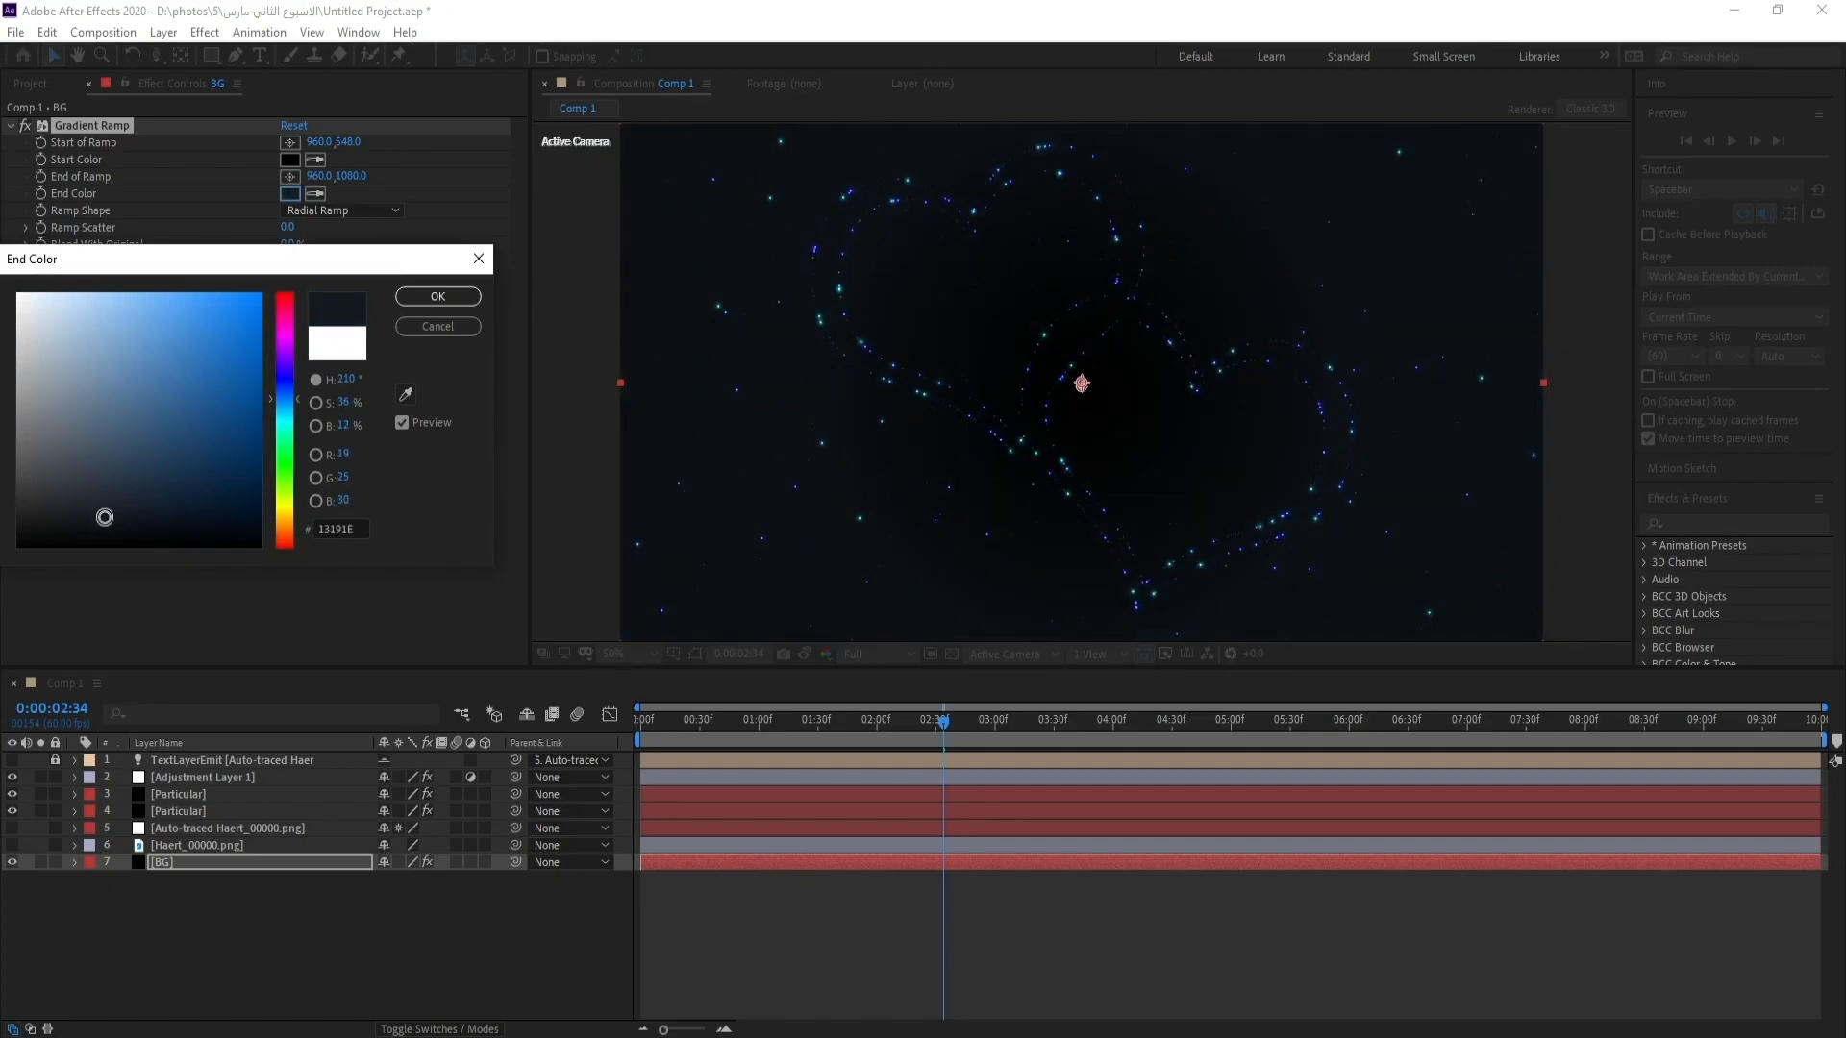
{"action": "left_click", "coordinate": [437, 297]}
Step: Set the Gradient Ramp's Start Color on the BG layer to the dark navy blue 161C3D
{"action": "left_click", "coordinate": [289, 159]}
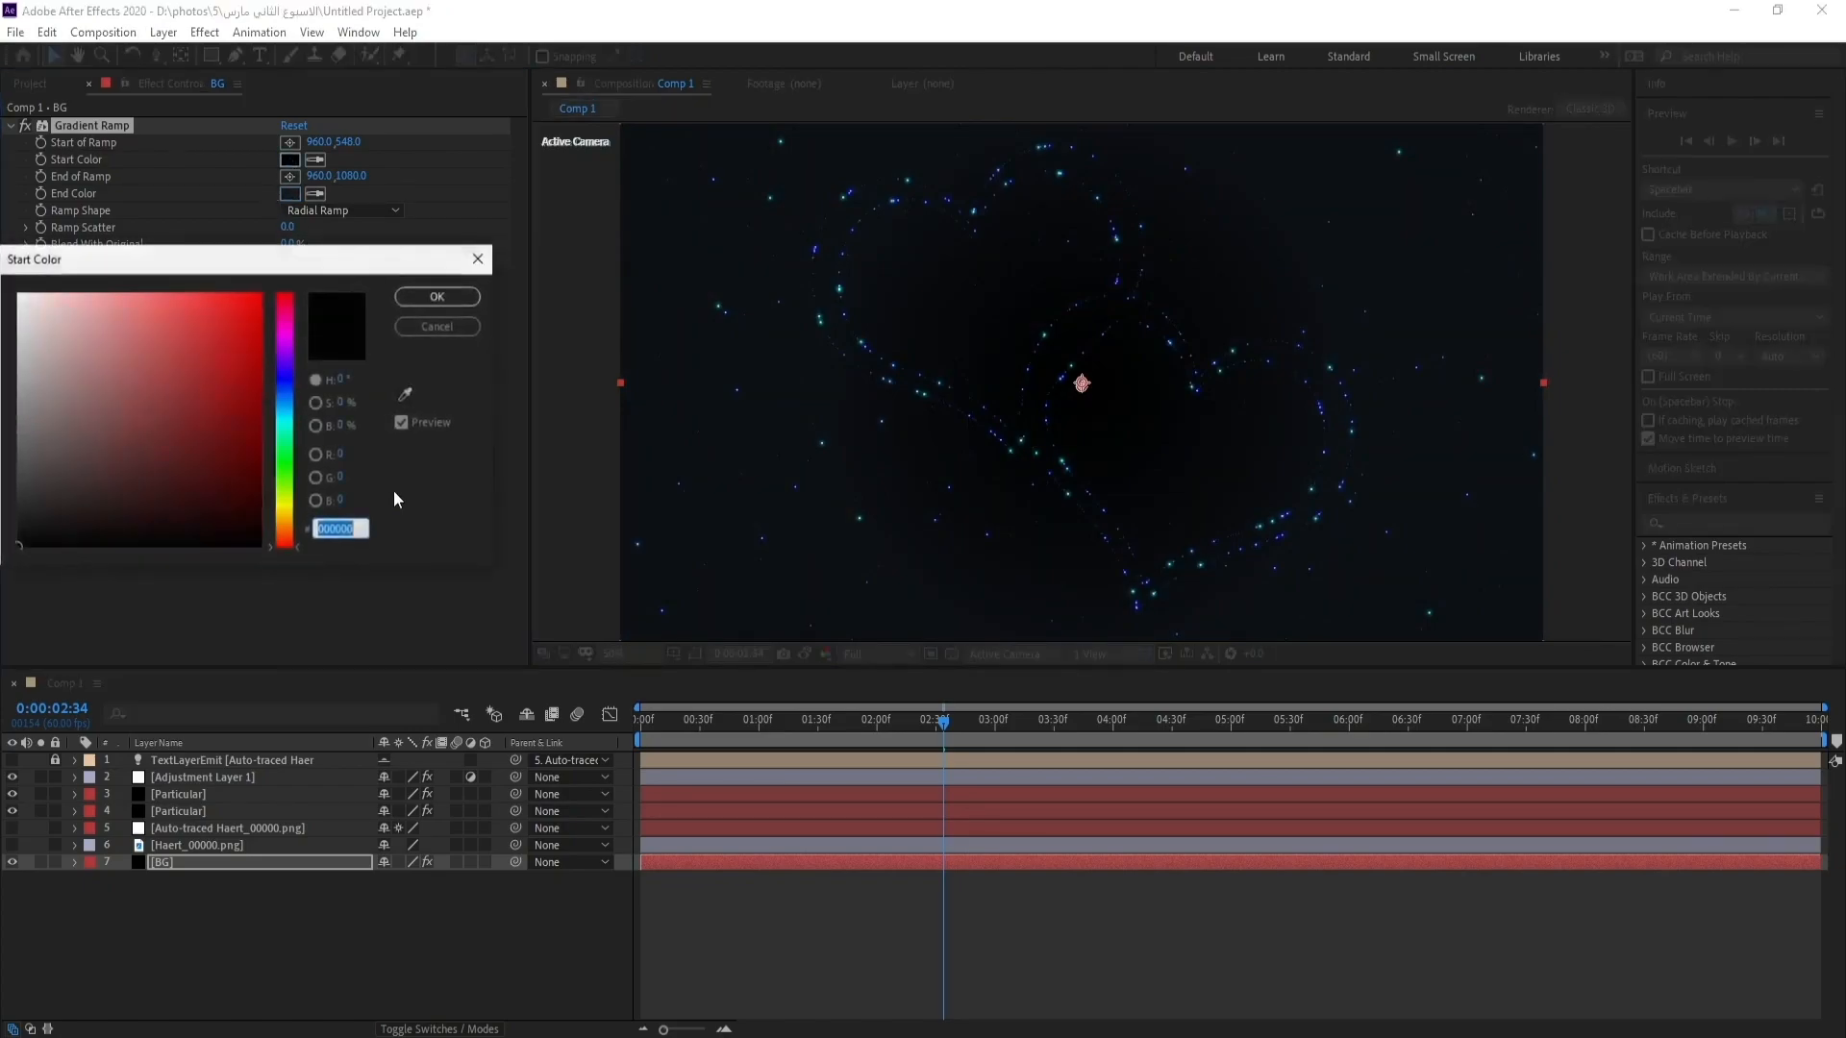
{"action": "left_click", "coordinate": [249, 376]}
{"action": "left_click_drag", "start_coordinate": [294, 381], "coordinate": [158, 493]}
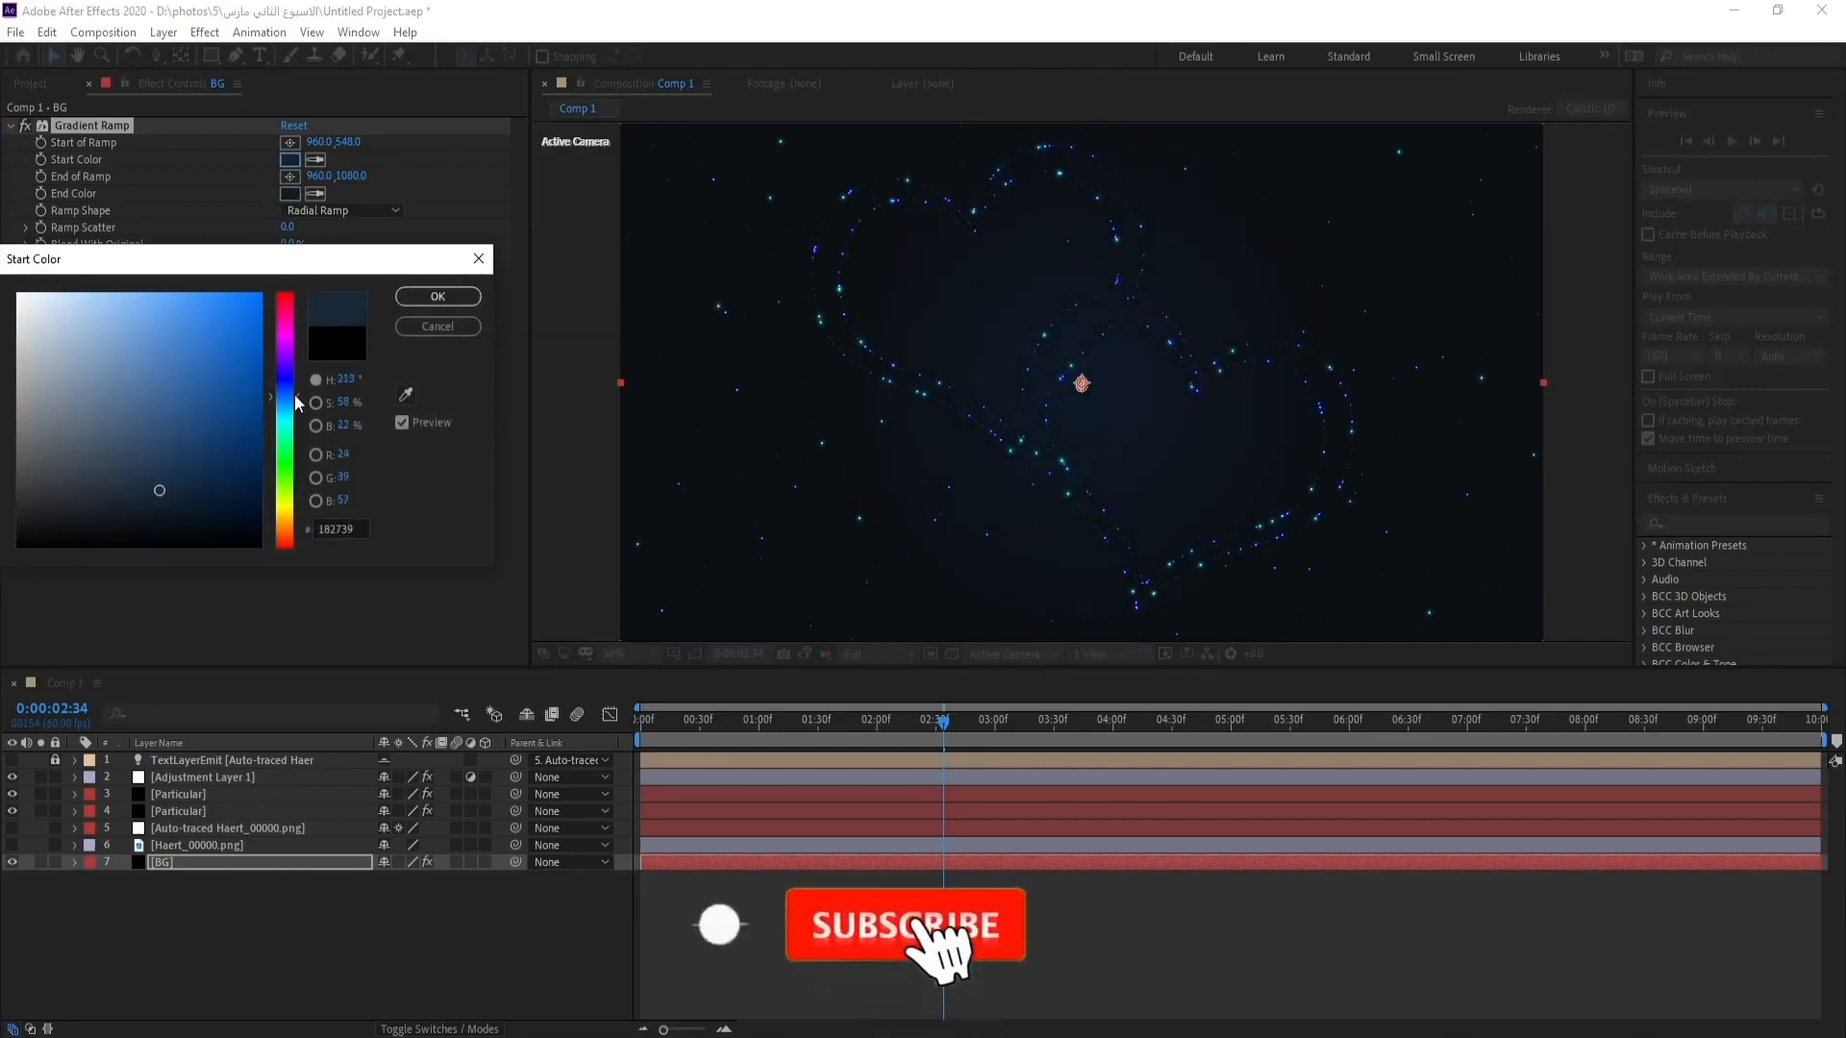
{"action": "left_click_drag", "start_coordinate": [297, 402], "coordinate": [297, 383]}
{"action": "left_click_drag", "start_coordinate": [161, 490], "coordinate": [171, 486]}
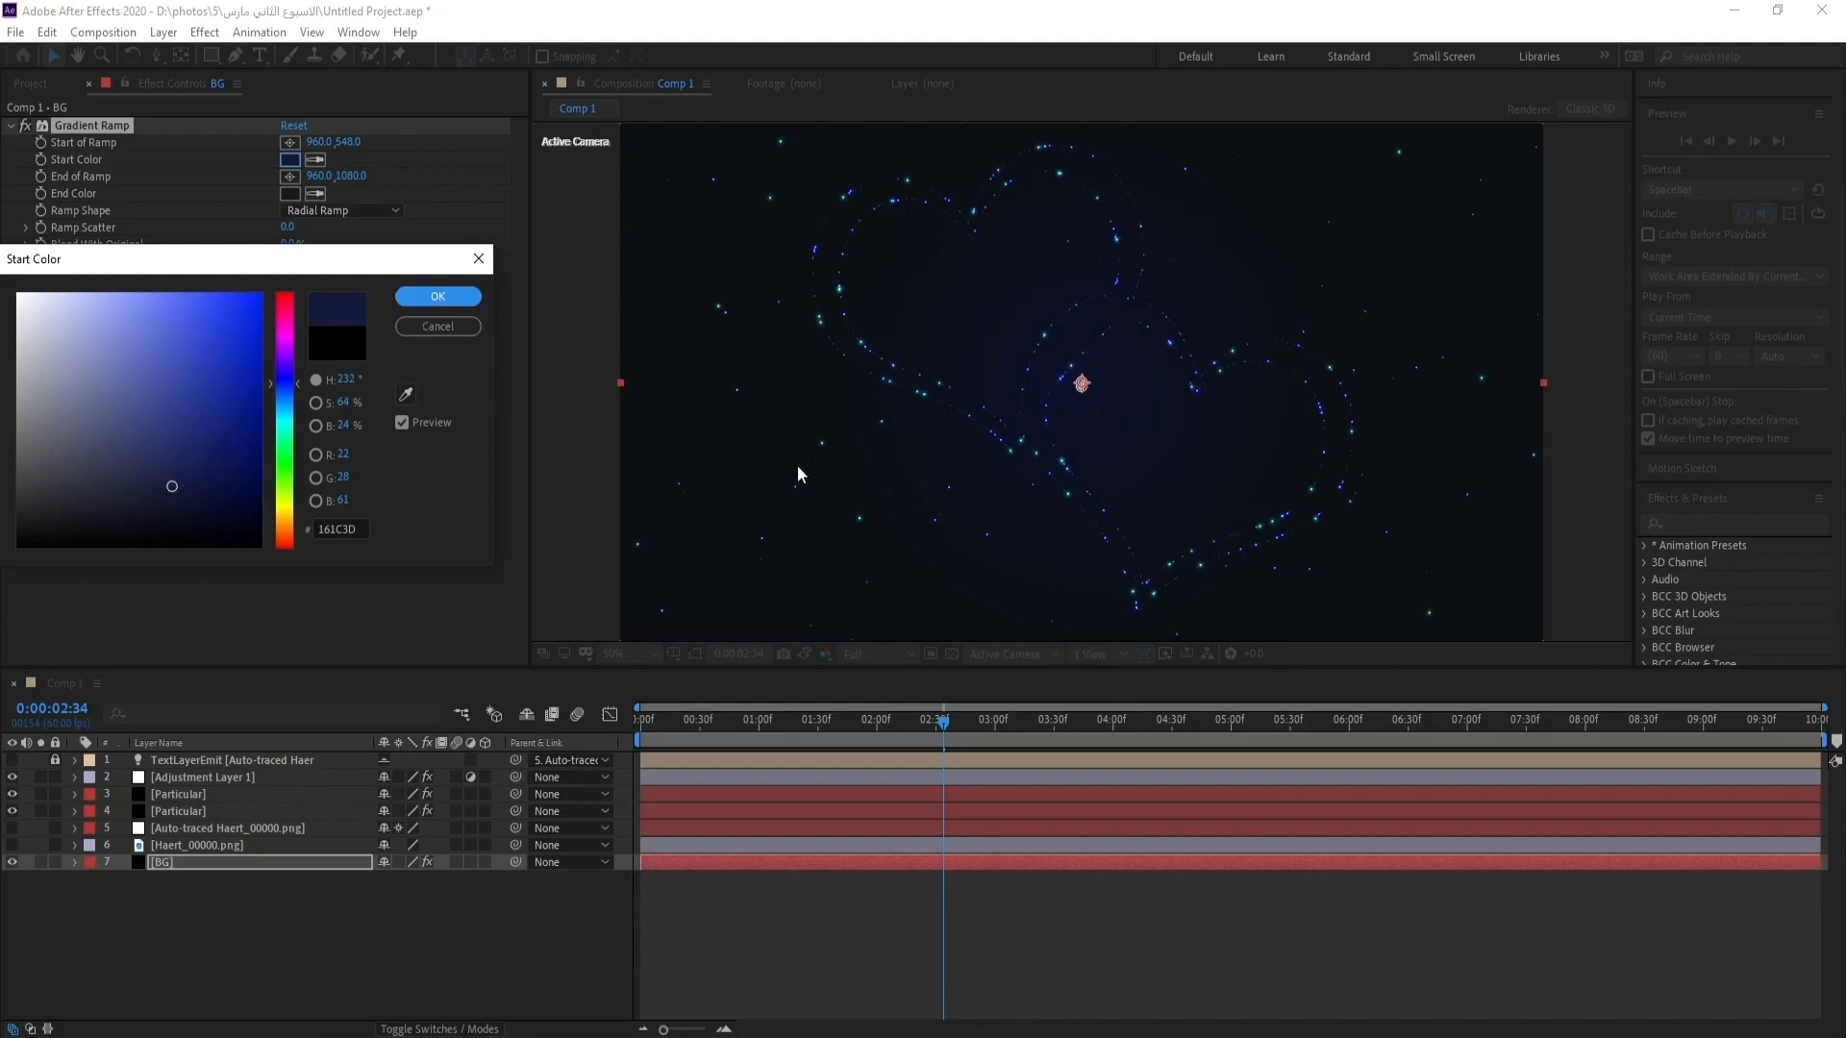
{"action": "left_click", "coordinate": [437, 297]}
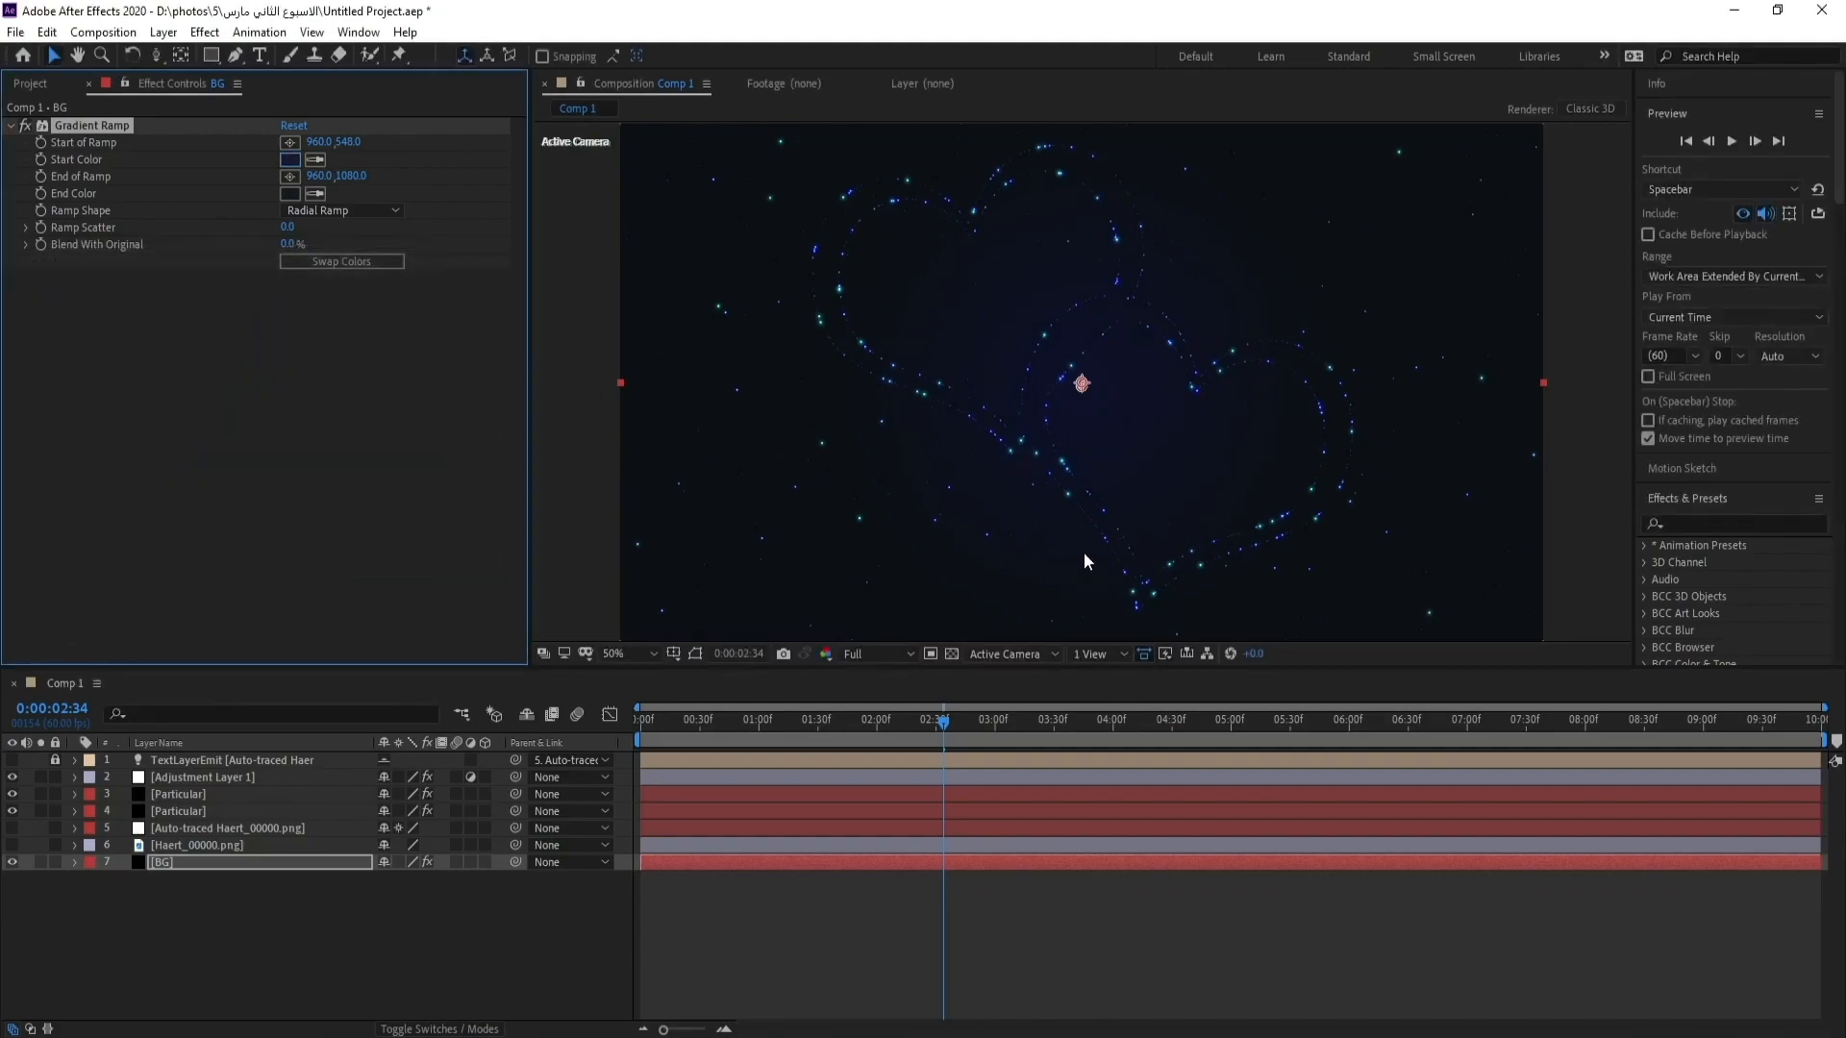
Step: Move the Gradient Ramp's End of Ramp point below the frame to about 446, 1306 and preview the animation briefly
{"action": "left_click_drag", "start_coordinate": [1059, 564], "coordinate": [1064, 461]}
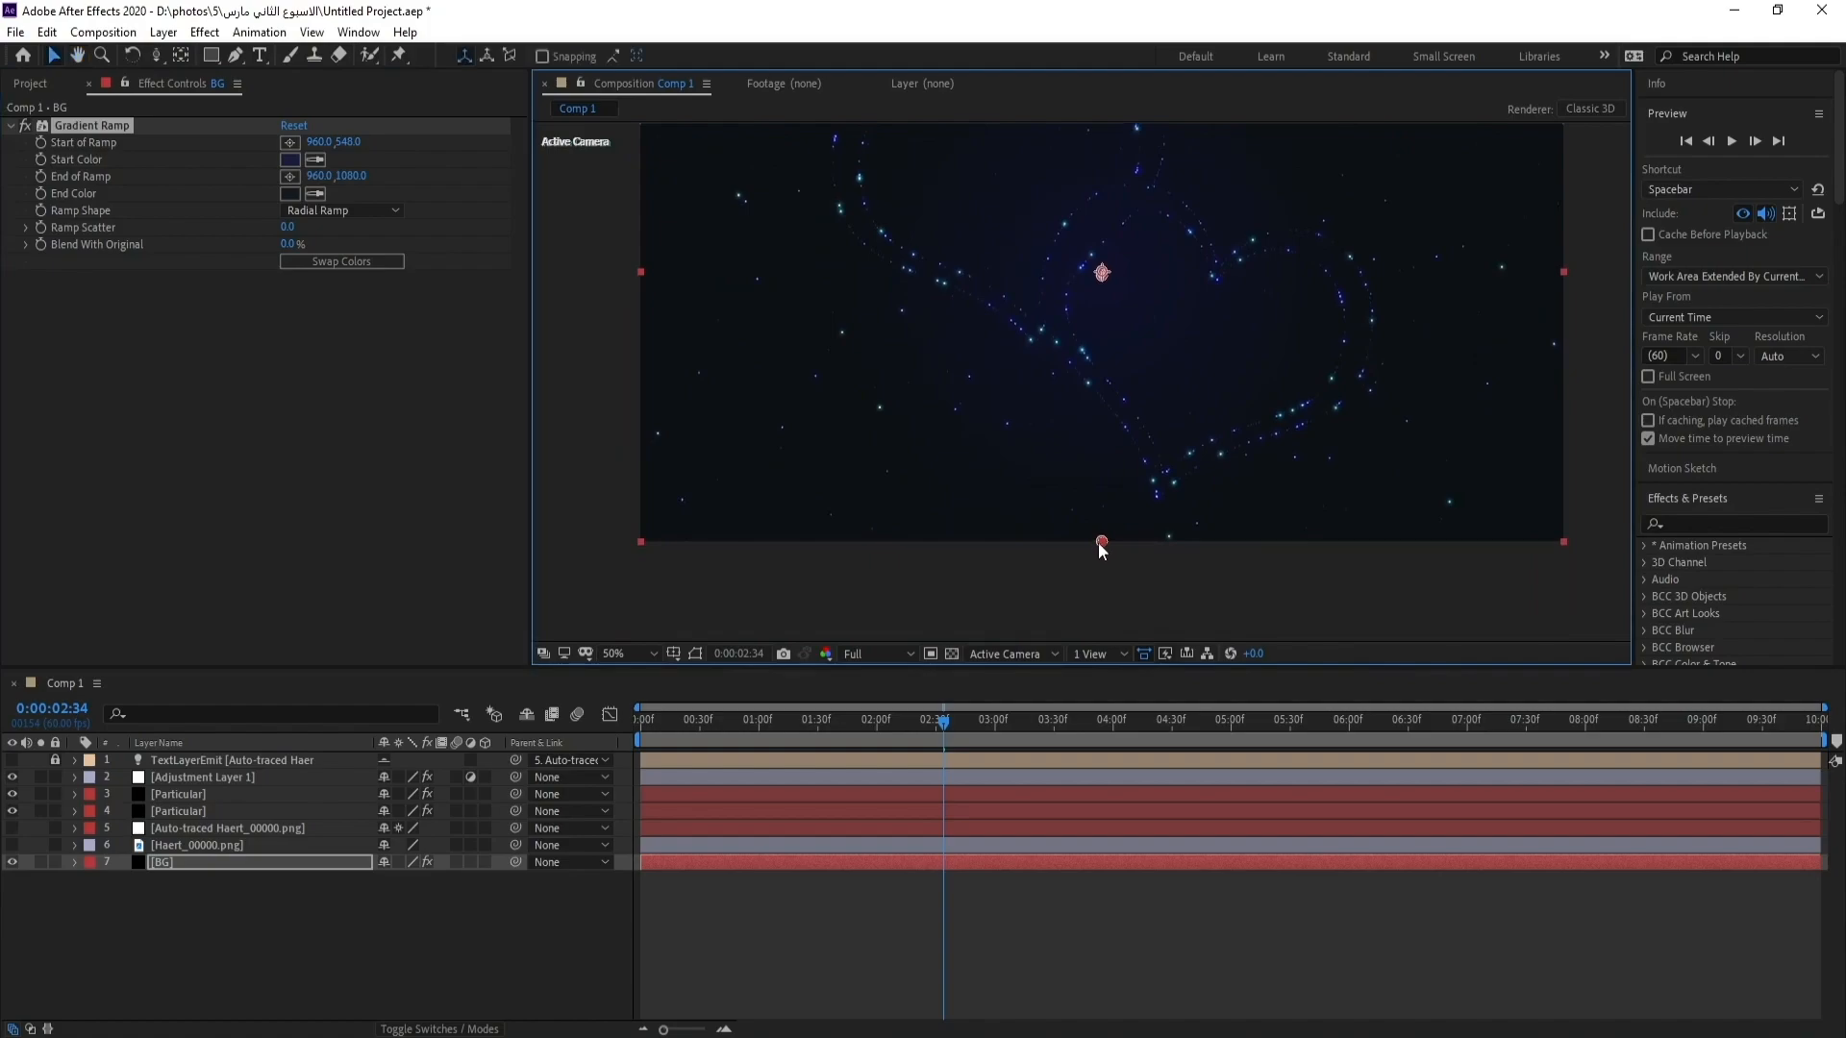
{"action": "scroll", "coordinate": [977, 438], "scroll_direction": "down", "scroll_amount": 2}
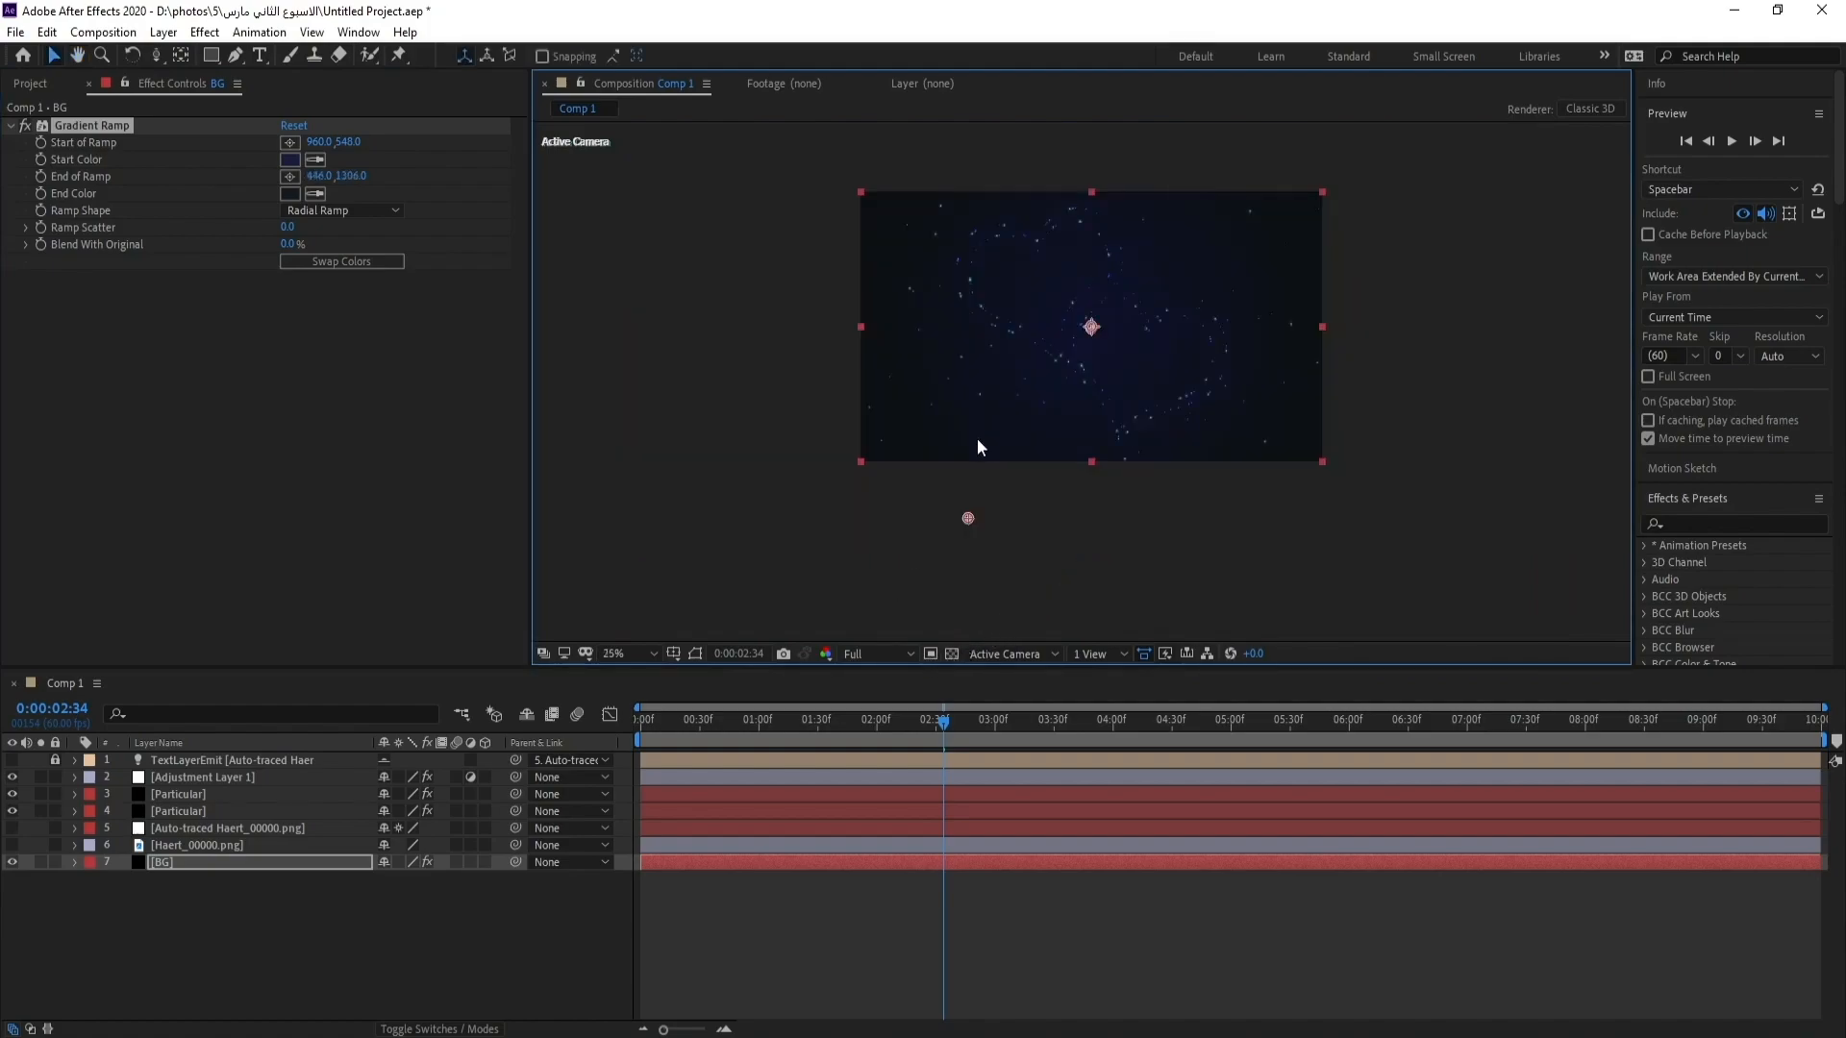
{"action": "scroll", "coordinate": [1073, 343], "scroll_direction": "up", "scroll_amount": 2}
{"action": "left_click_drag", "start_coordinate": [1099, 308], "coordinate": [1034, 481]}
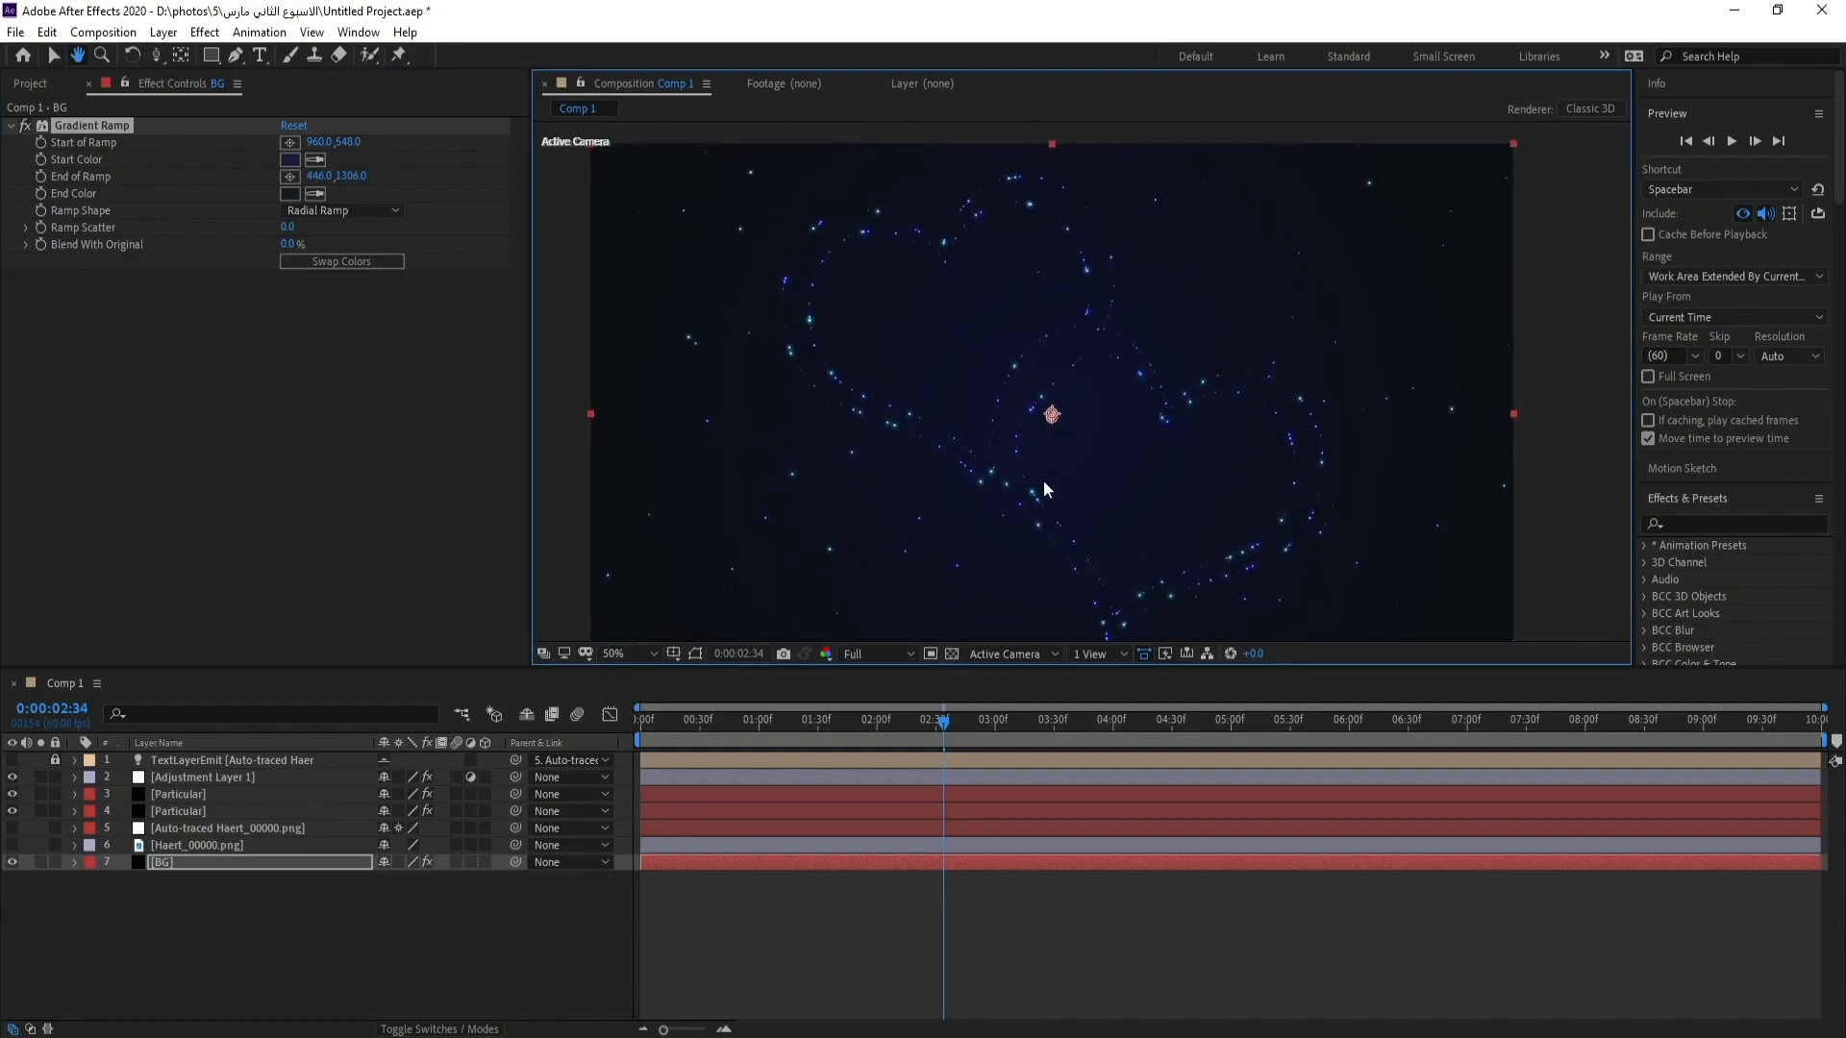
{"action": "key", "text": "space"}
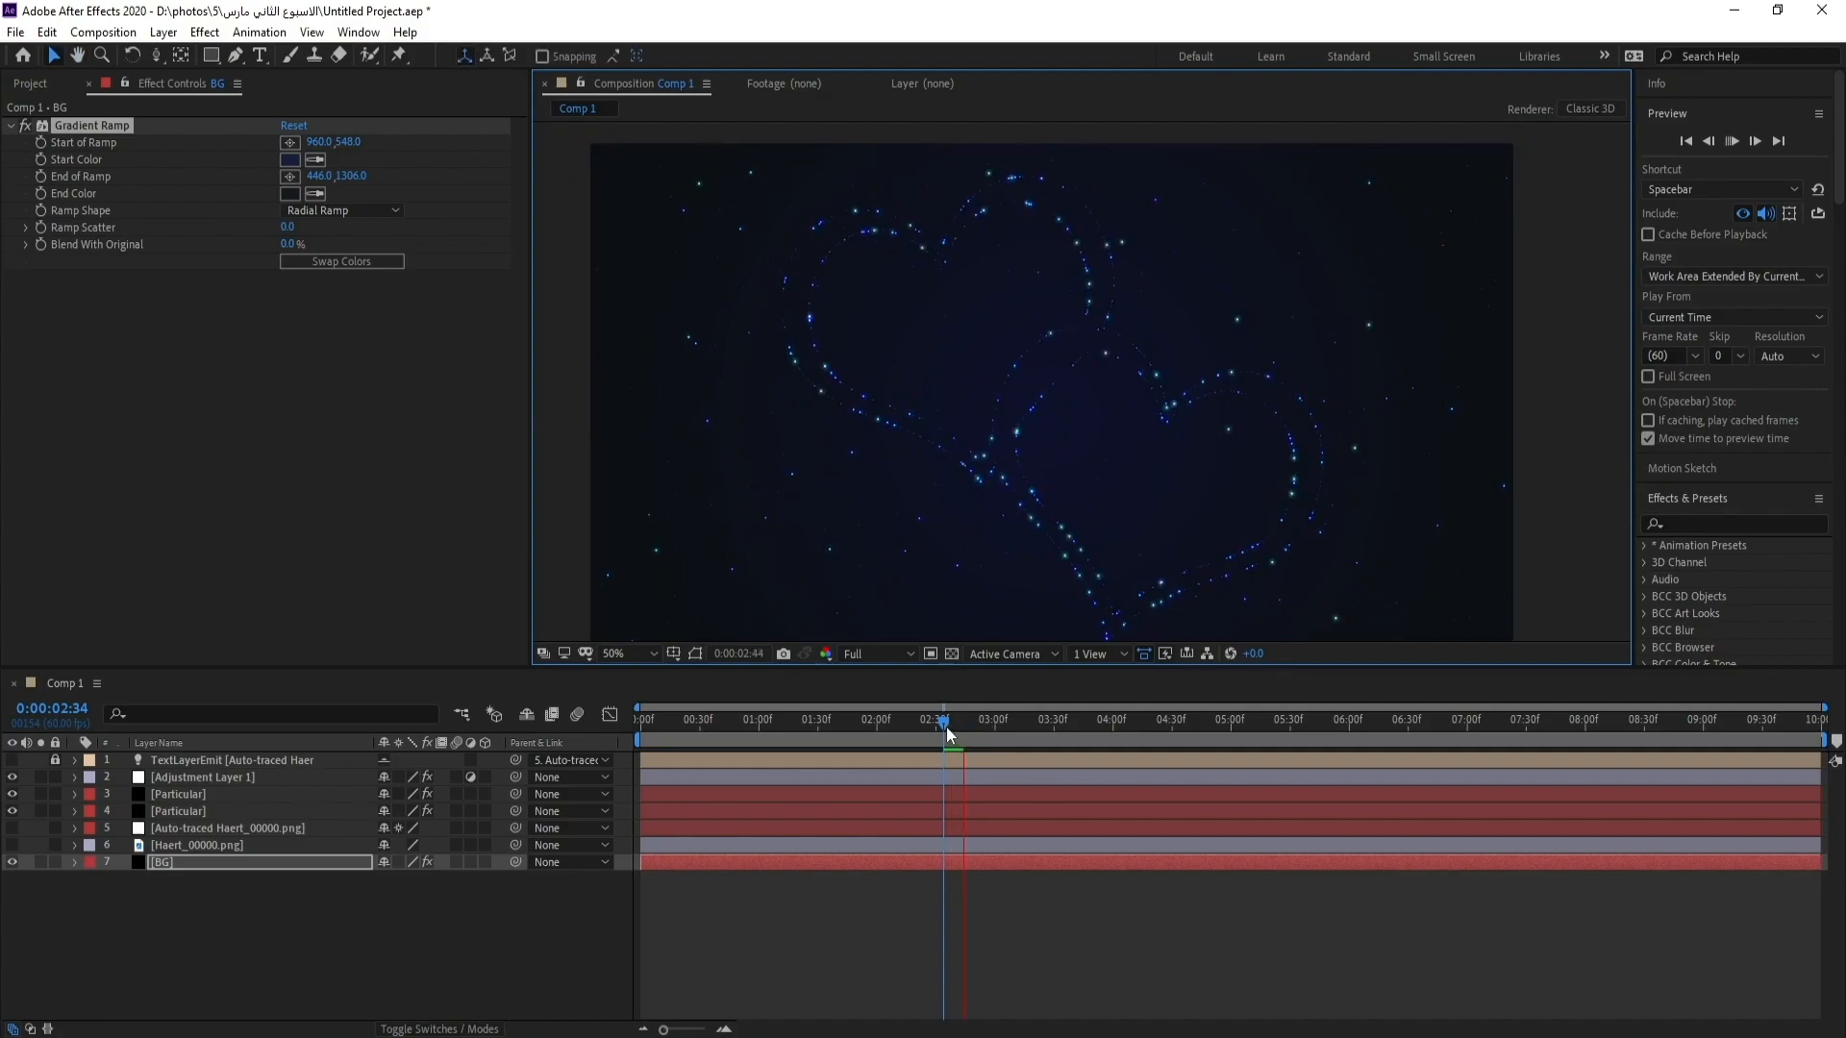
{"action": "left_click", "coordinate": [942, 729]}
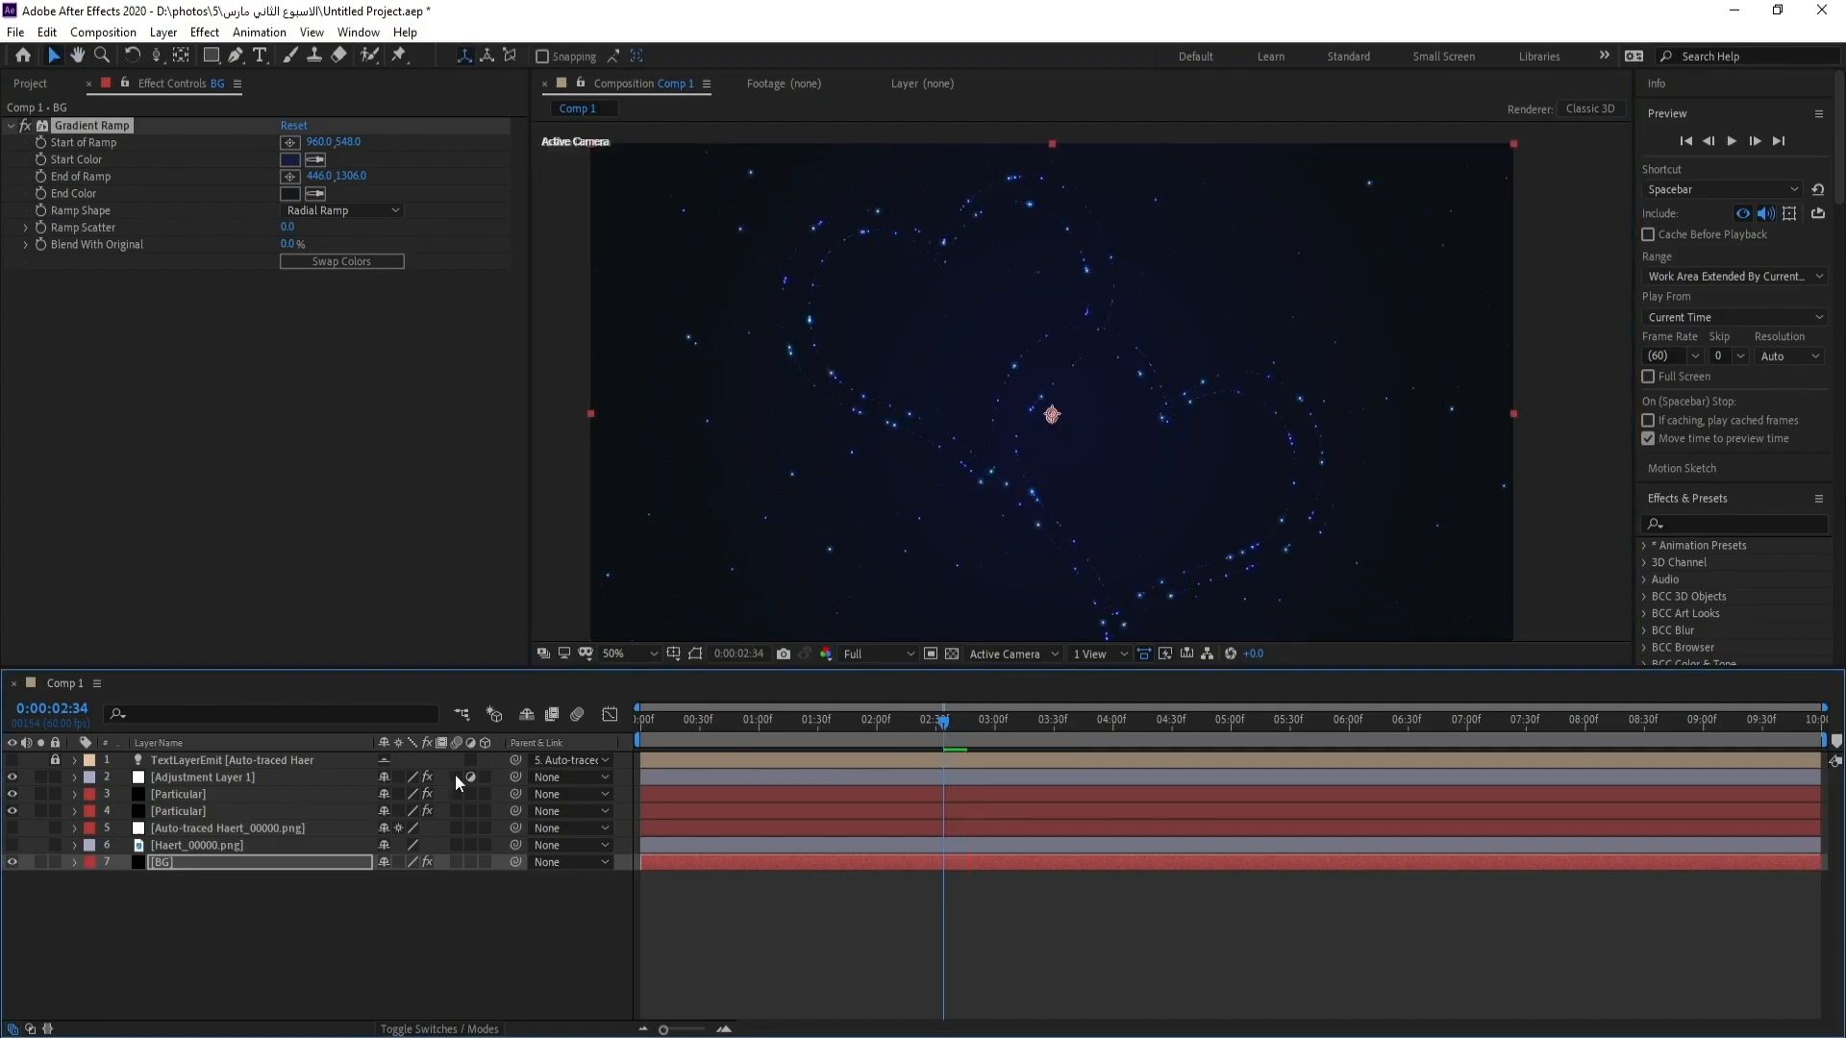
Step: Set Particles/sec to 1000 in the master emitter of the heart-outline Particular on layer 4 and preview the animation
{"action": "left_click", "coordinate": [192, 811]}
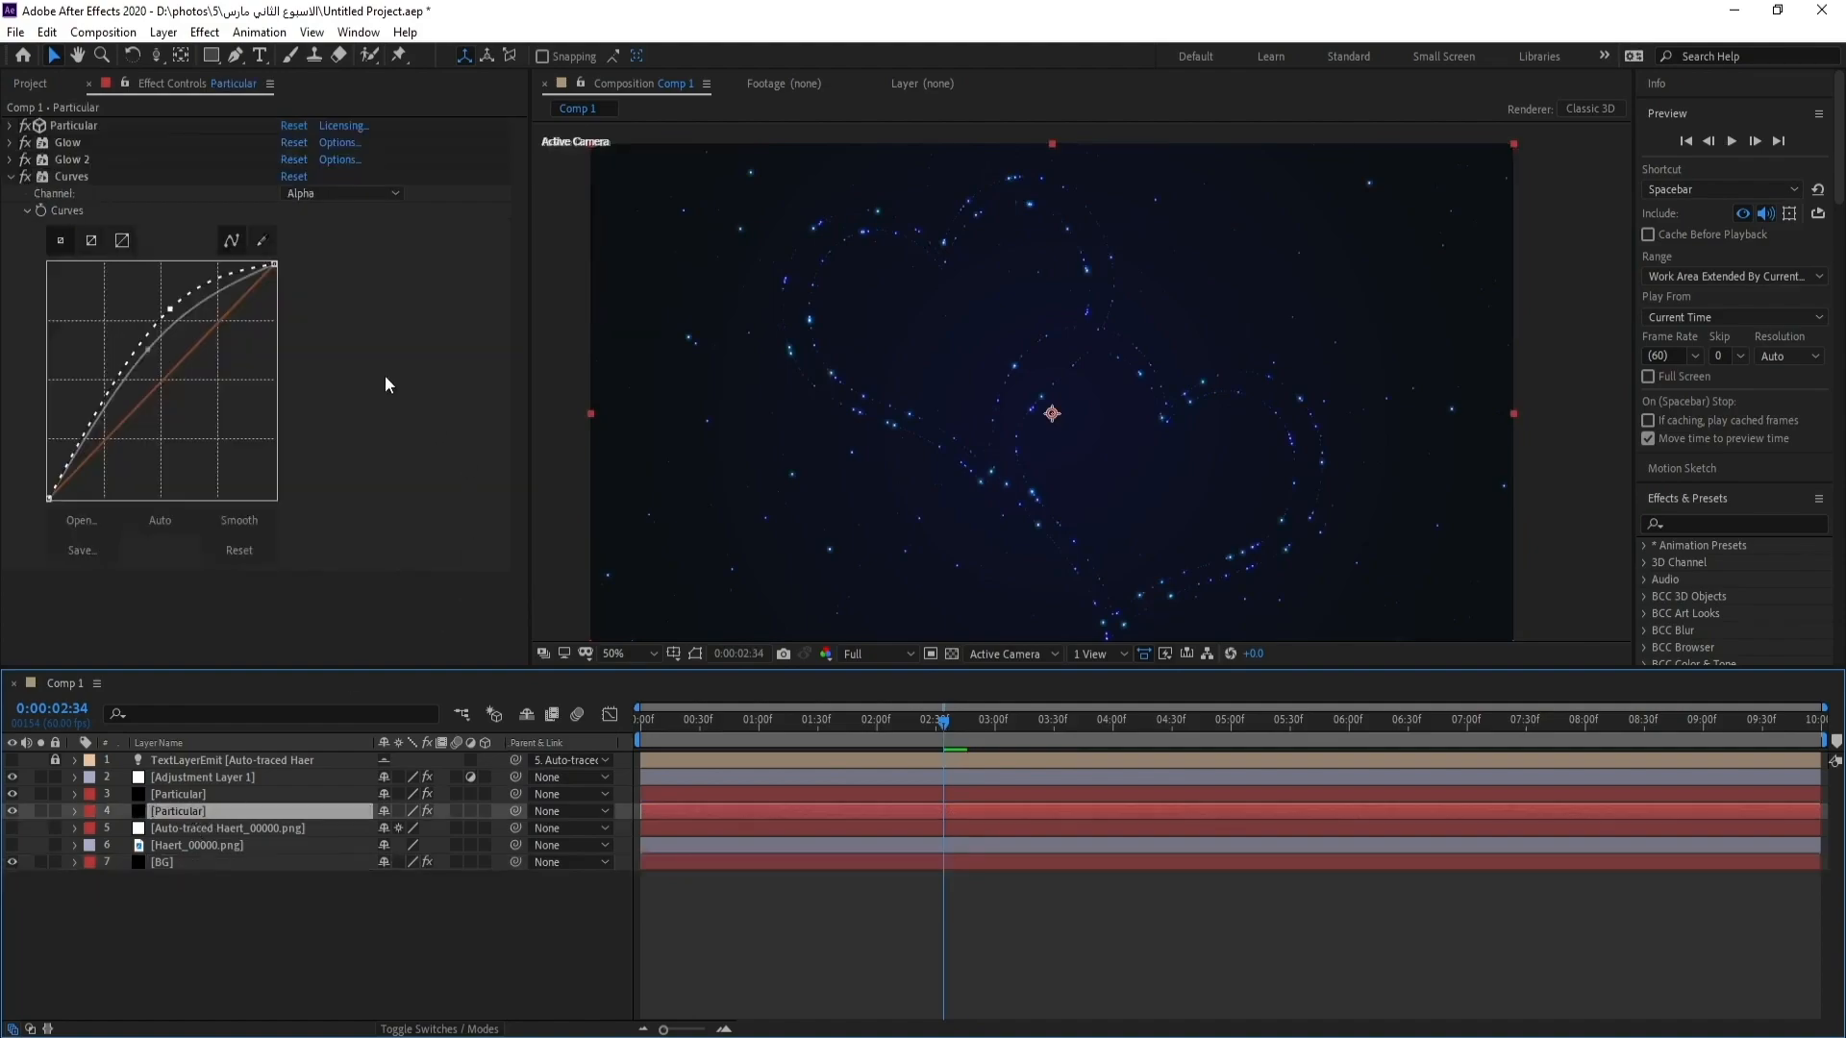
{"action": "left_click", "coordinate": [11, 125]}
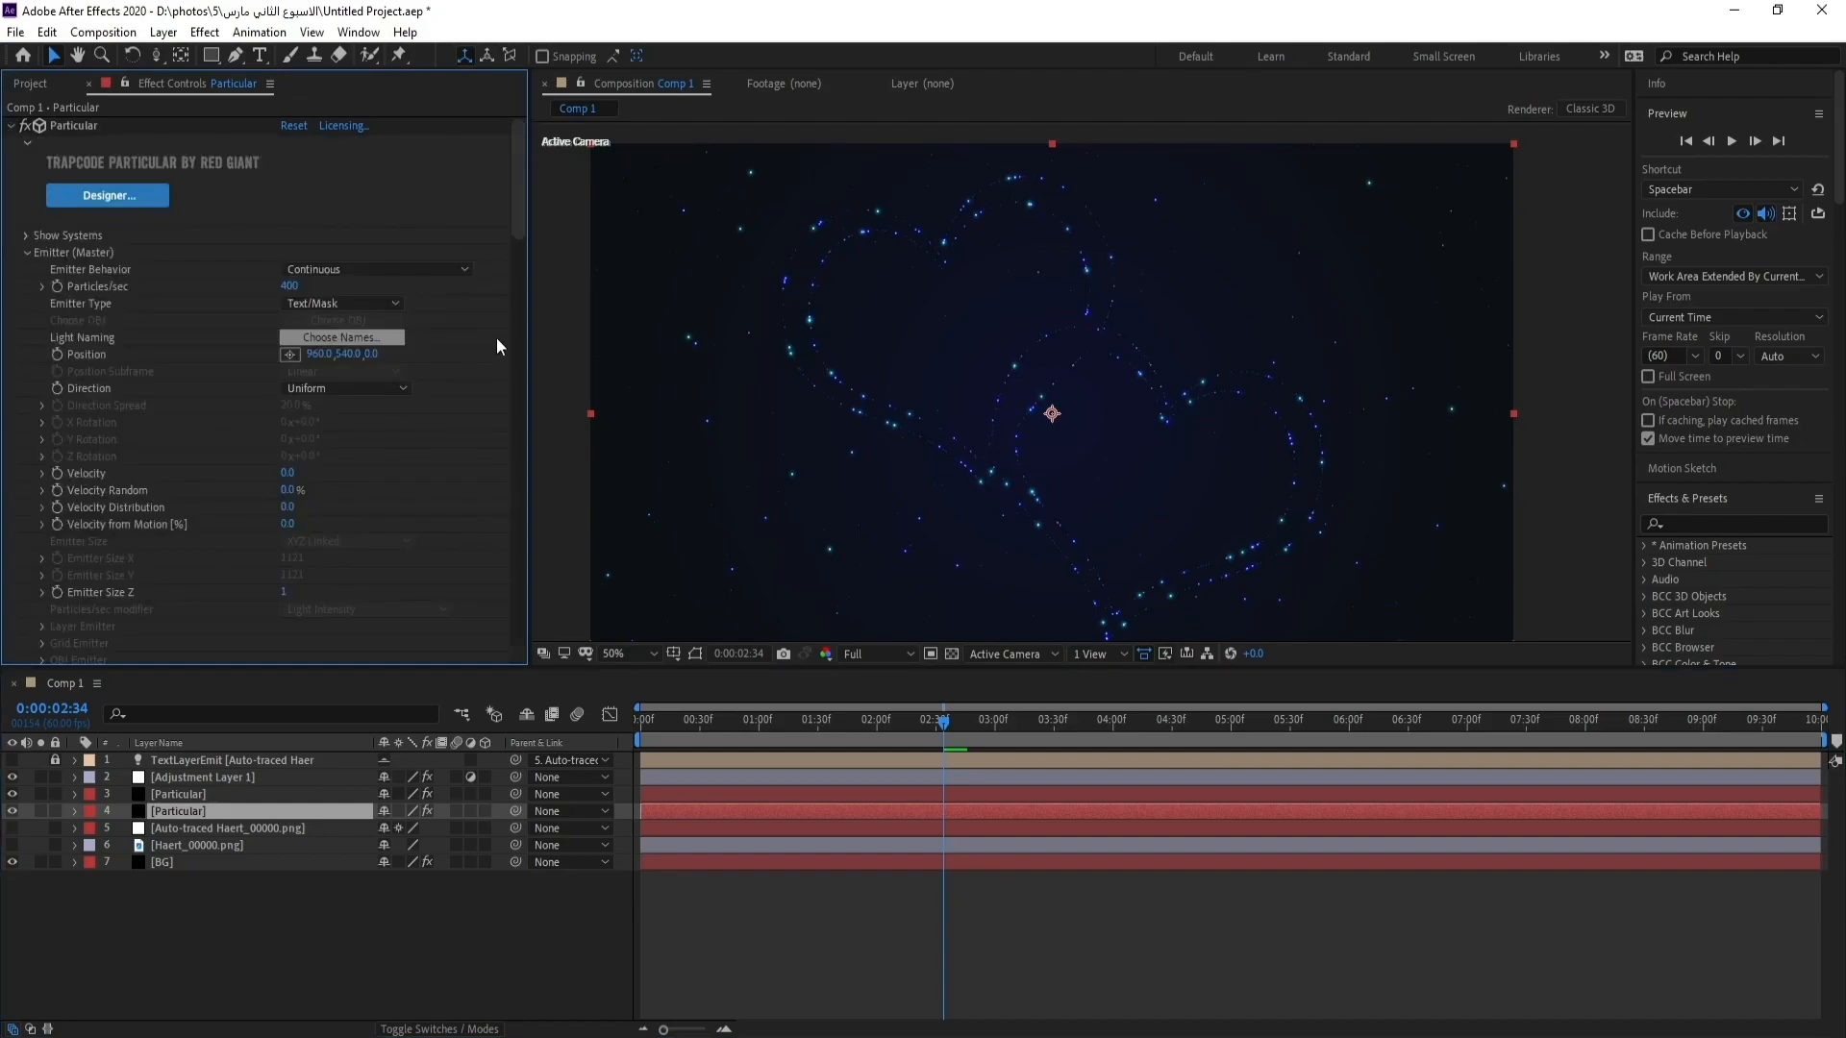
{"action": "left_click_drag", "start_coordinate": [315, 286], "coordinate": [356, 302]}
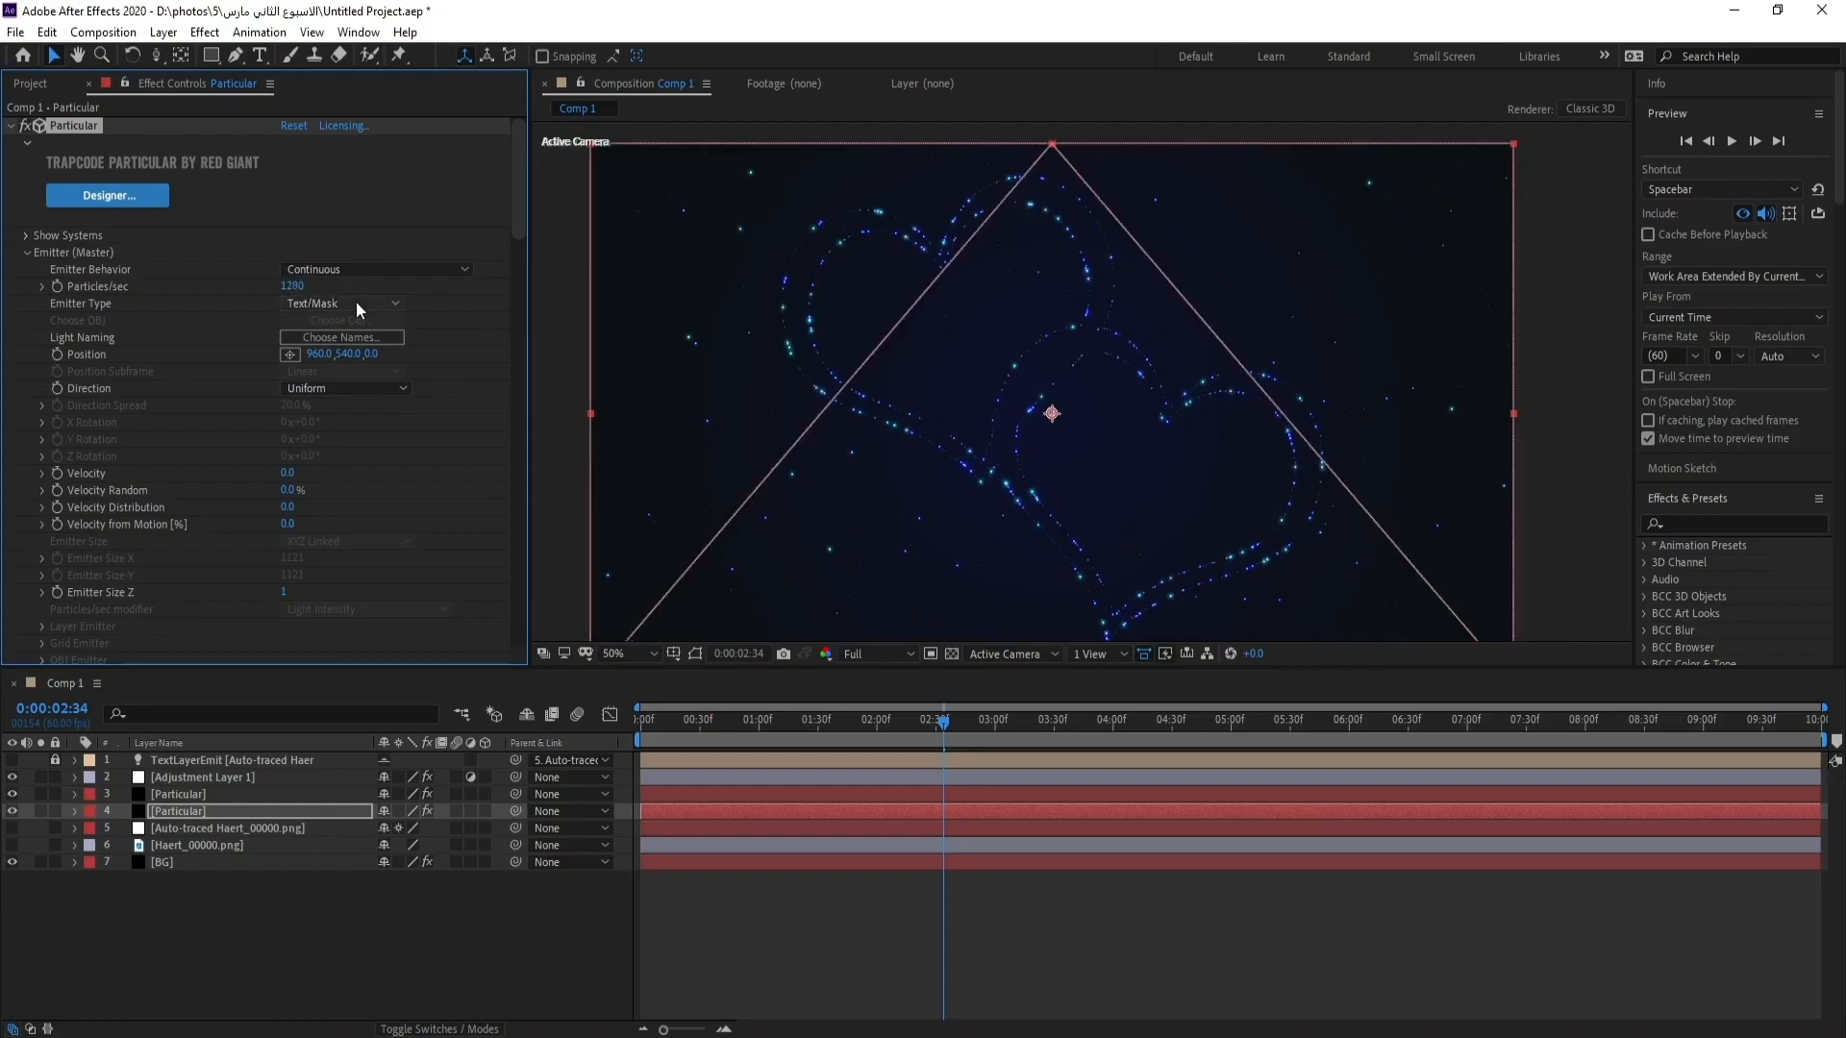
{"action": "left_click", "coordinate": [294, 287]}
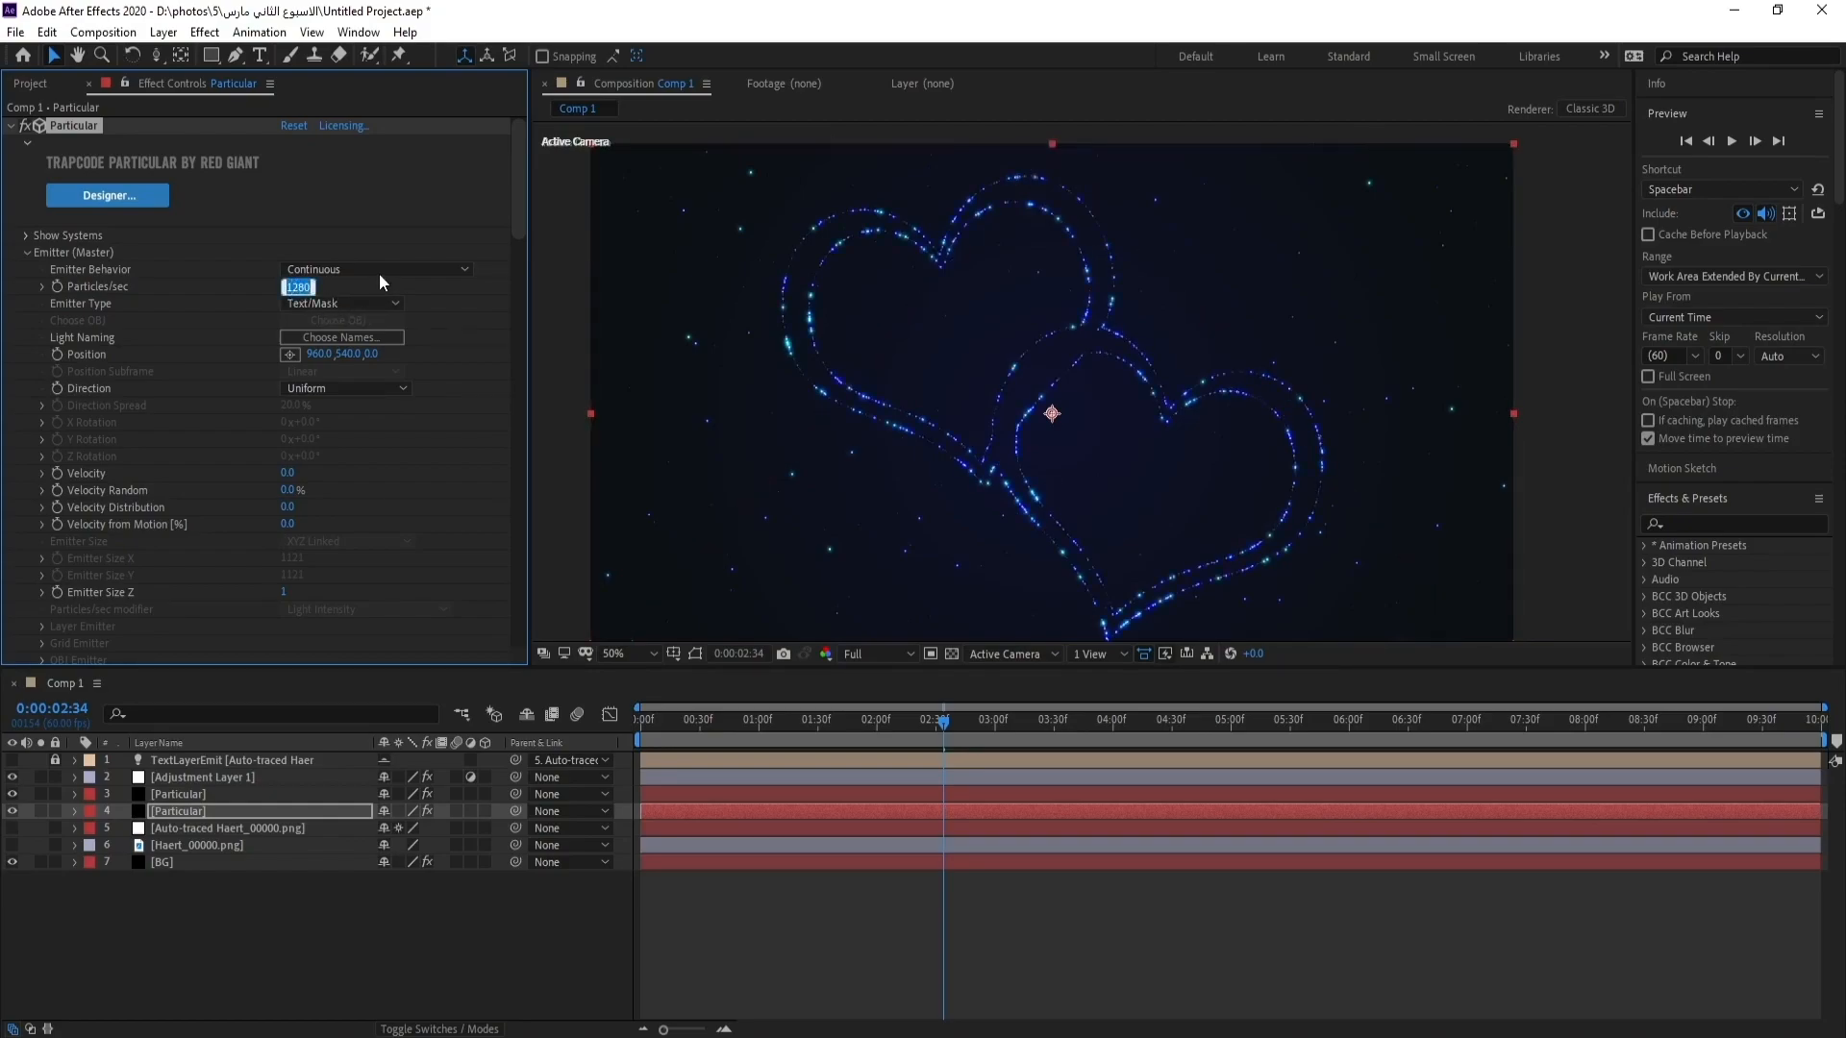
{"action": "type", "text": "10"}
{"action": "key", "text": "Return"}
{"action": "key", "text": "space"}
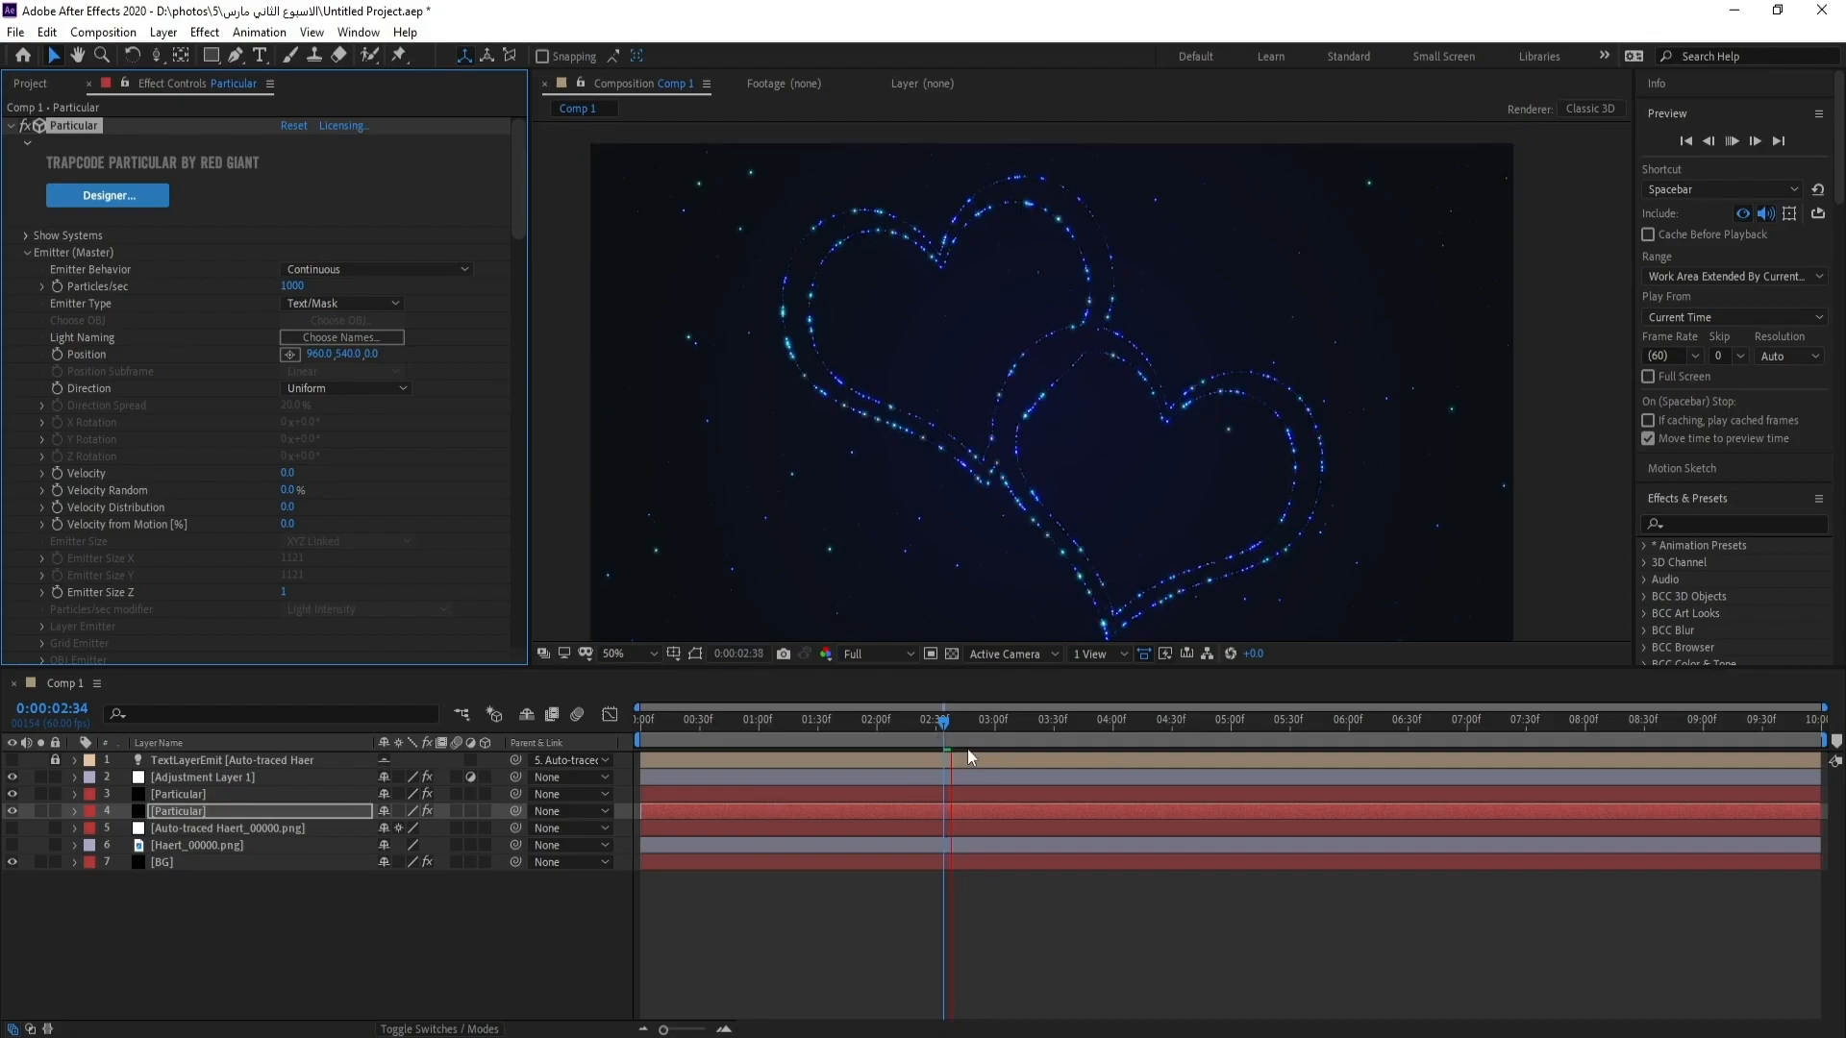
{"action": "left_click", "coordinate": [943, 722]}
{"action": "key", "text": "space"}
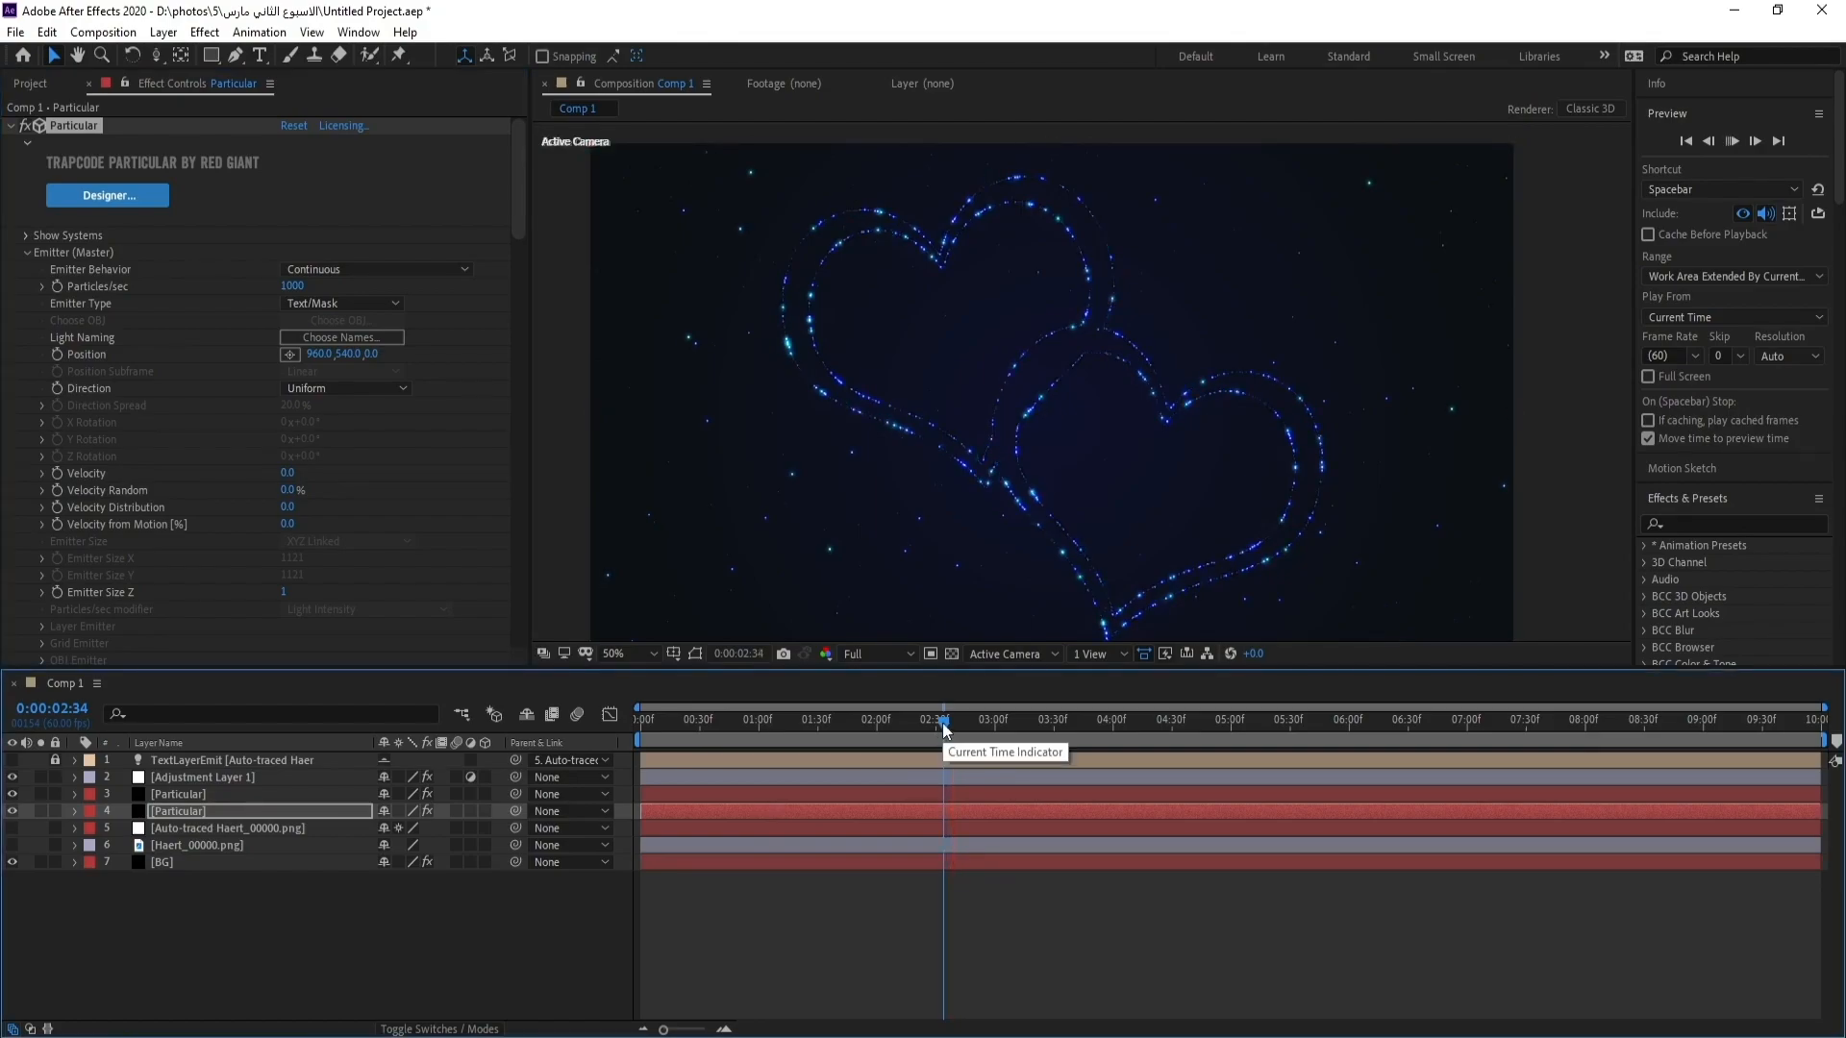
{"action": "key", "text": "space"}
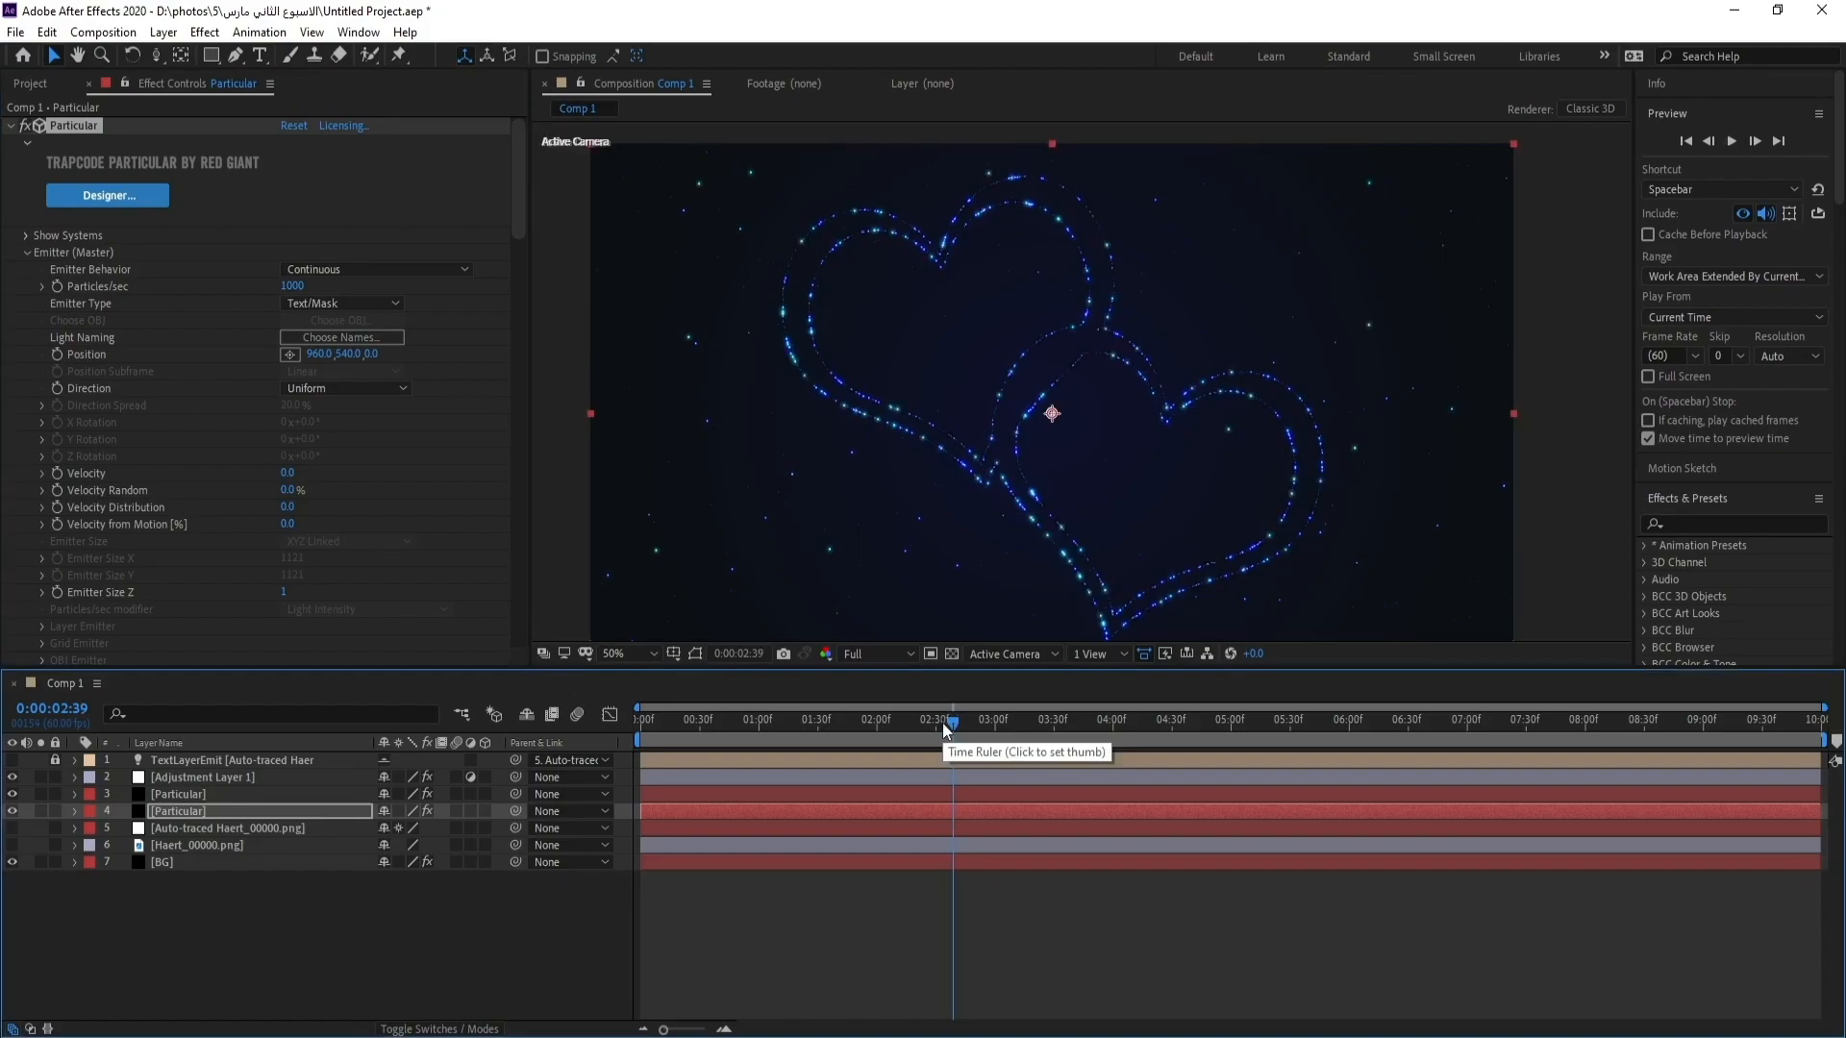